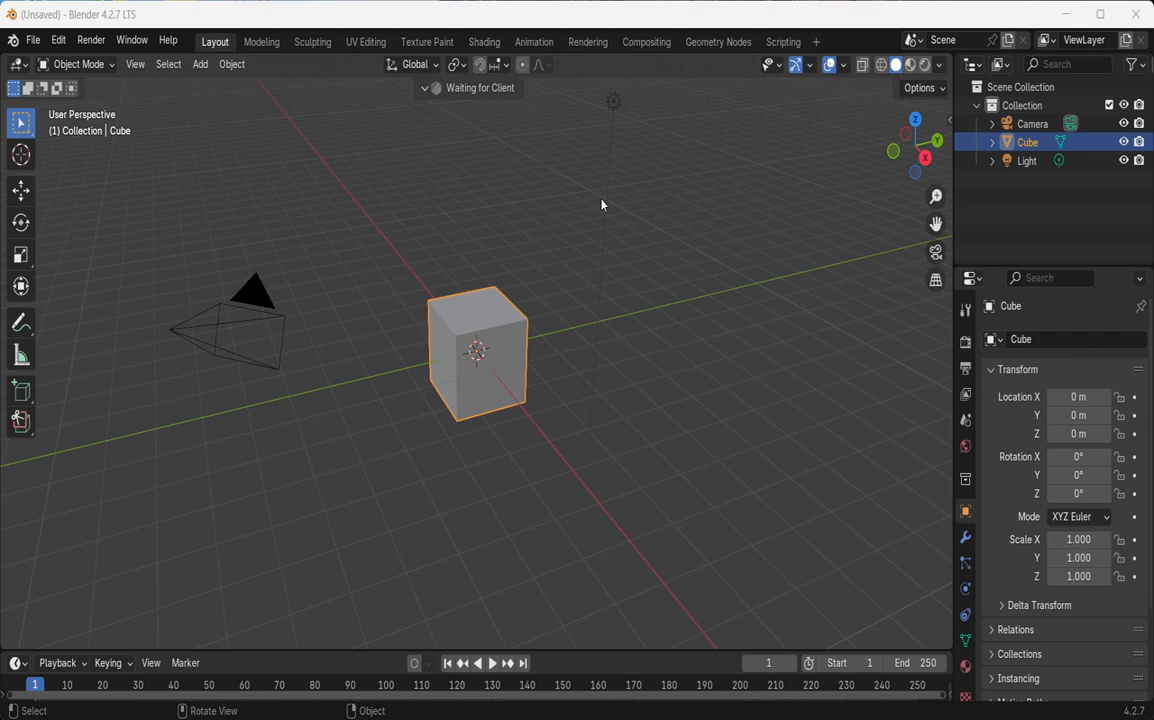
- Bring up the Blender splash screen to view its new-file and recent-file options, and dismiss it
click(32, 42)
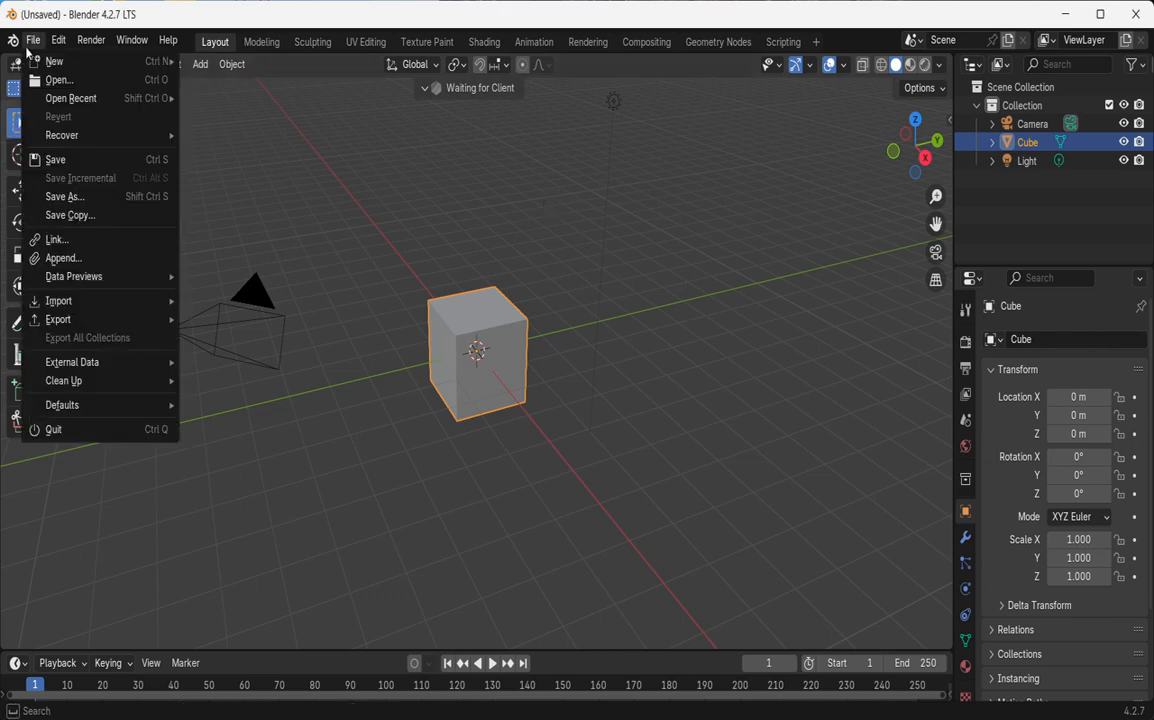
mouse_move(12, 41)
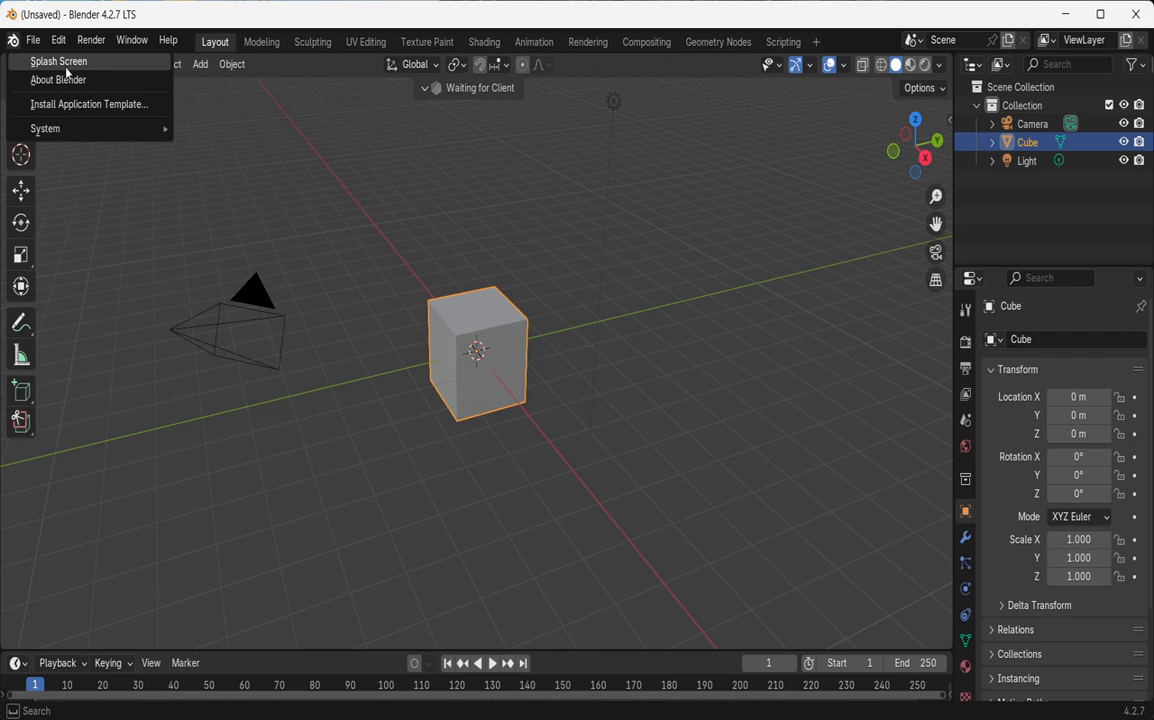
click(66, 66)
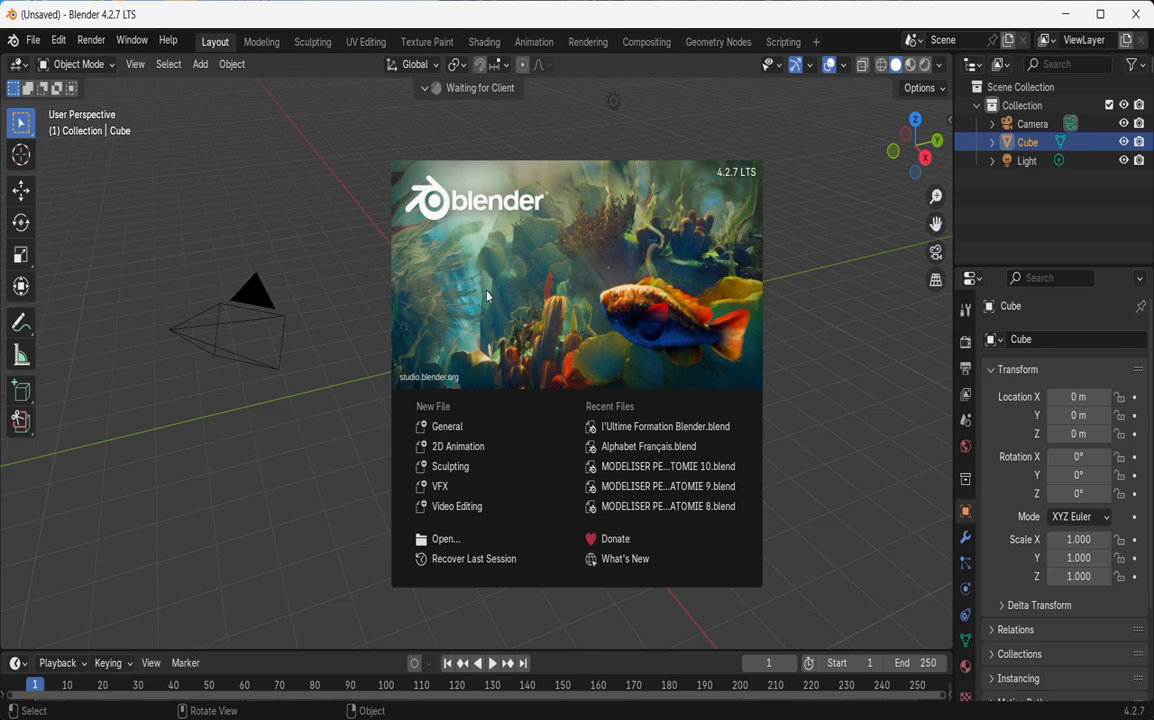
click(515, 246)
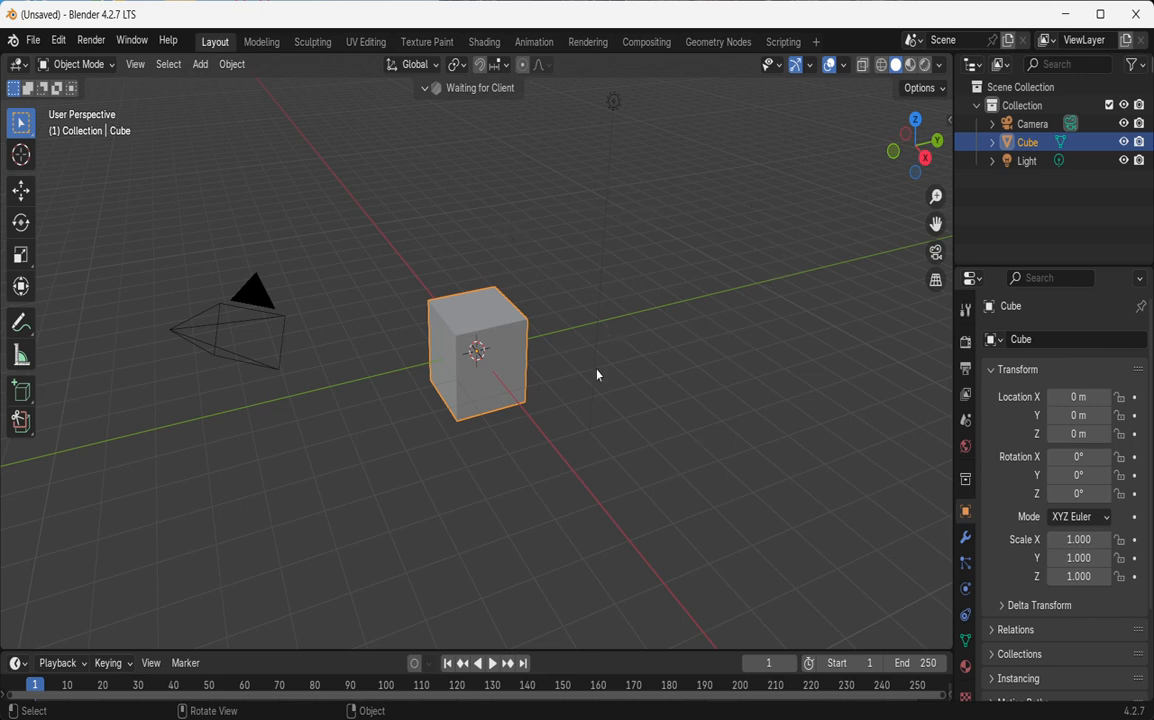
- Select the light, the cube and finally the camera, one after another, in the 3D viewport
click(613, 101)
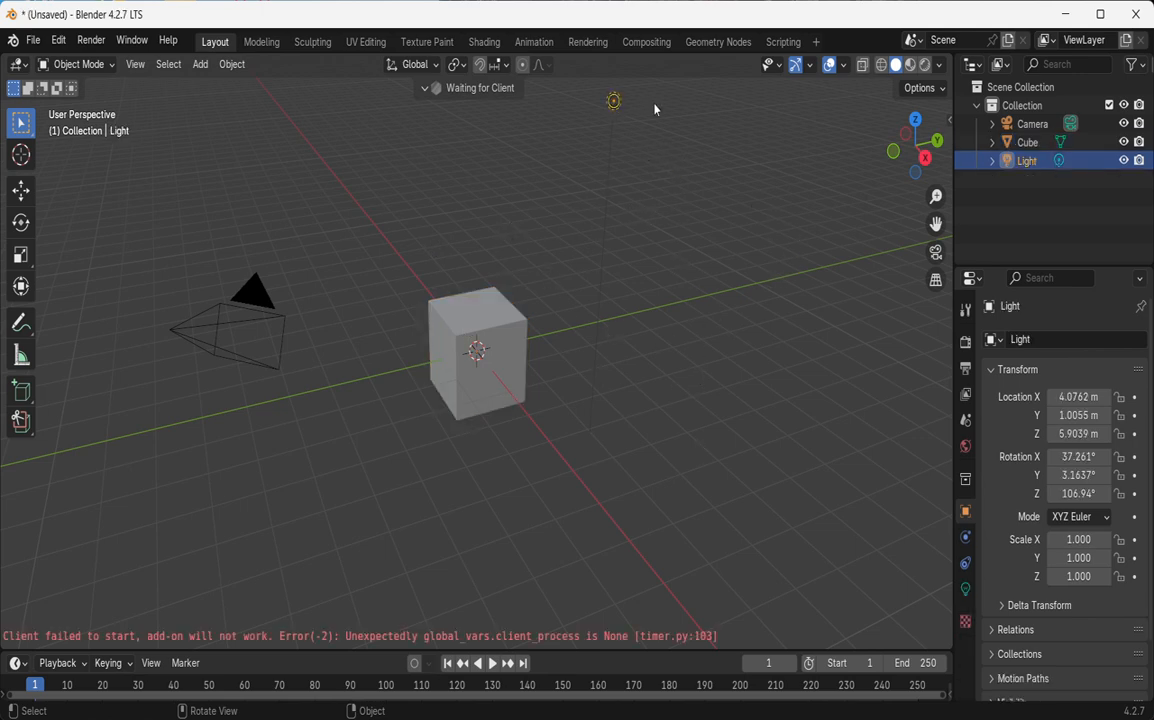
click(481, 353)
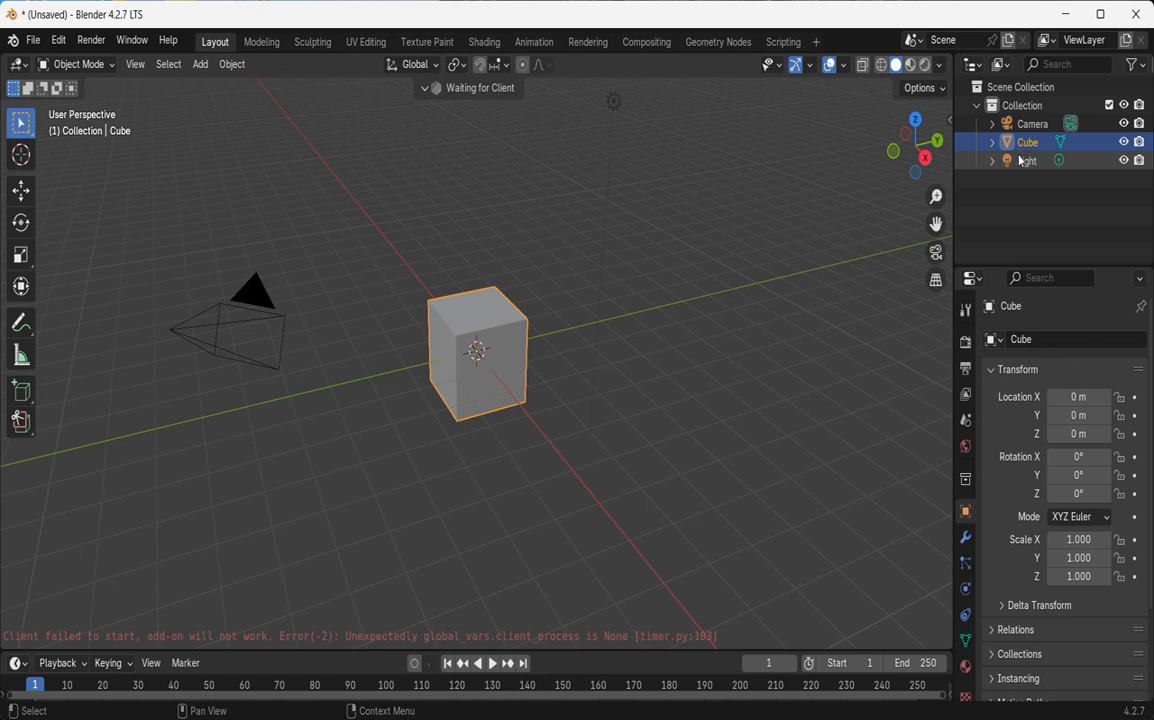
click(236, 308)
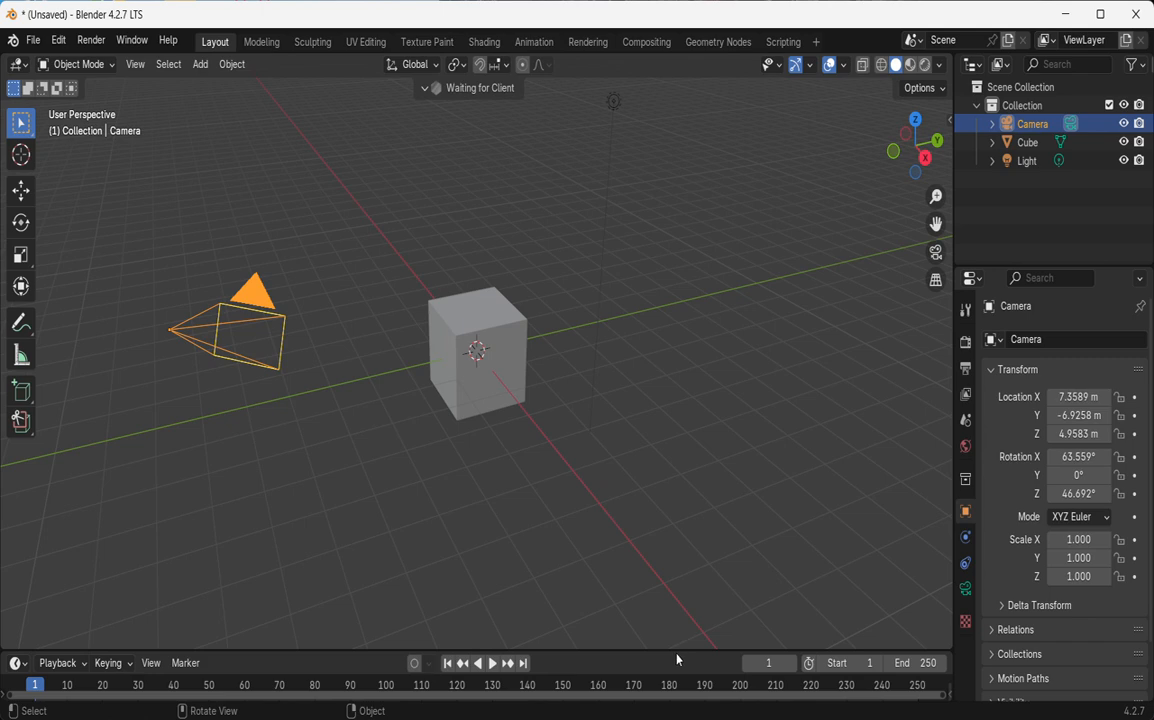
- Enlarge the timeline, widen the Outliner and Properties column across more than half the window, and extend the Outliner downward
drag(675, 650, 667, 536)
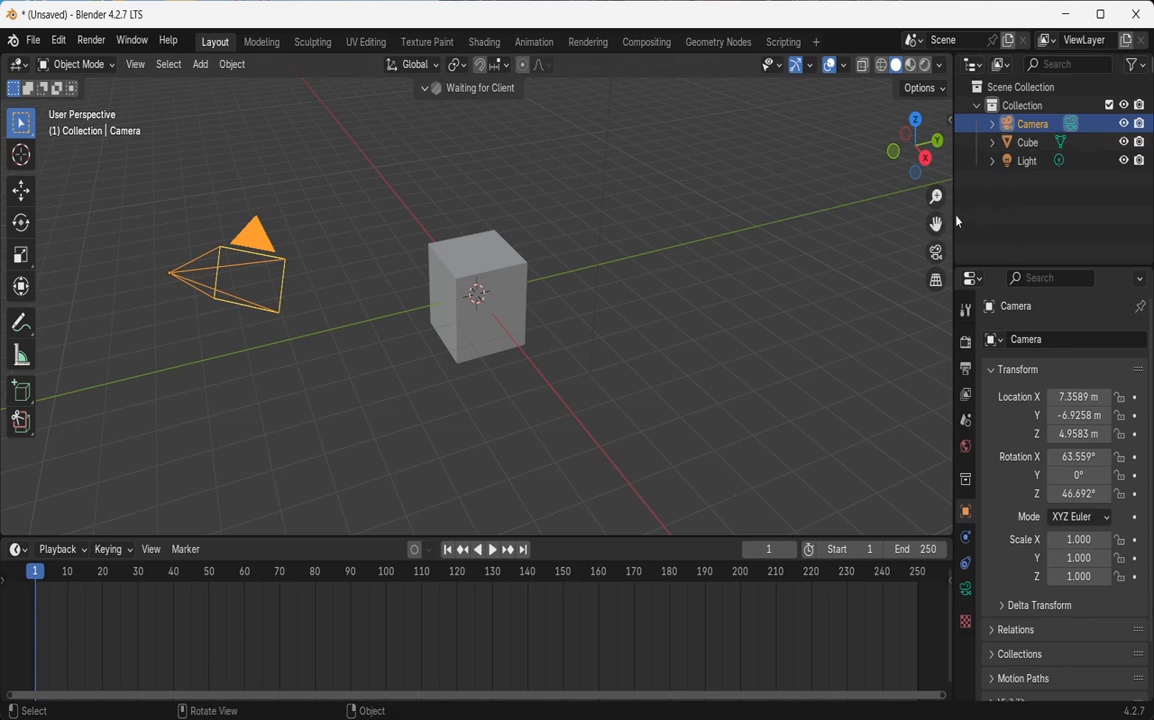
drag(954, 217, 811, 212)
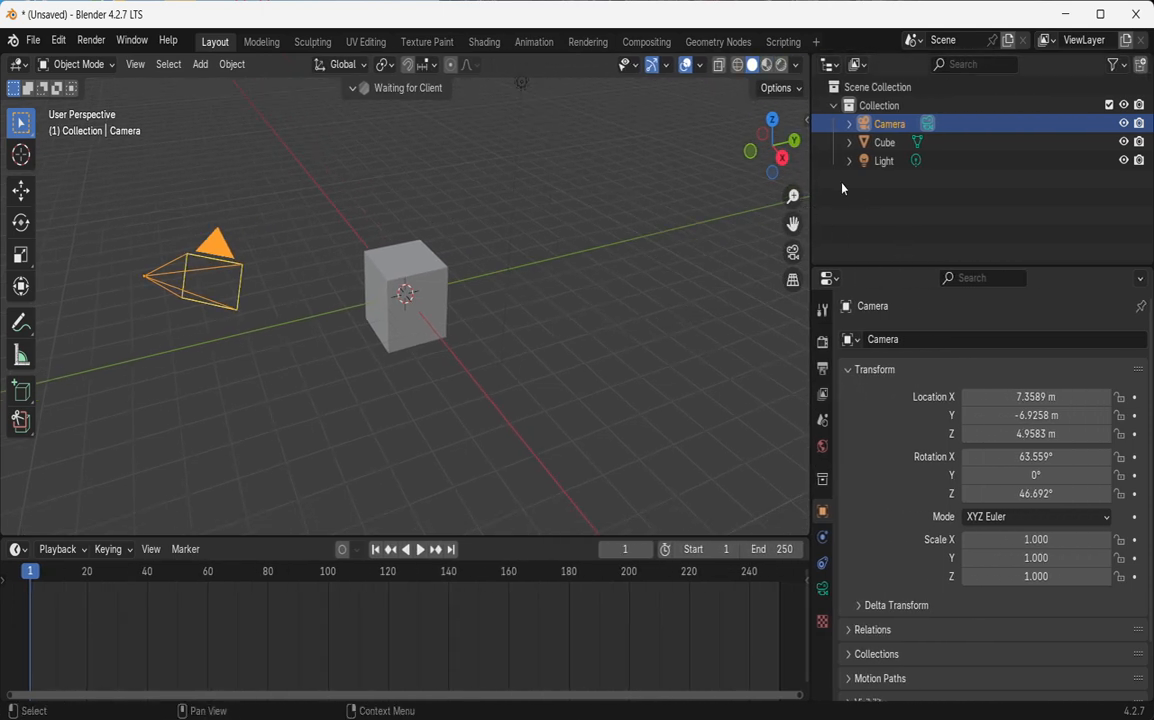
drag(806, 185, 436, 181)
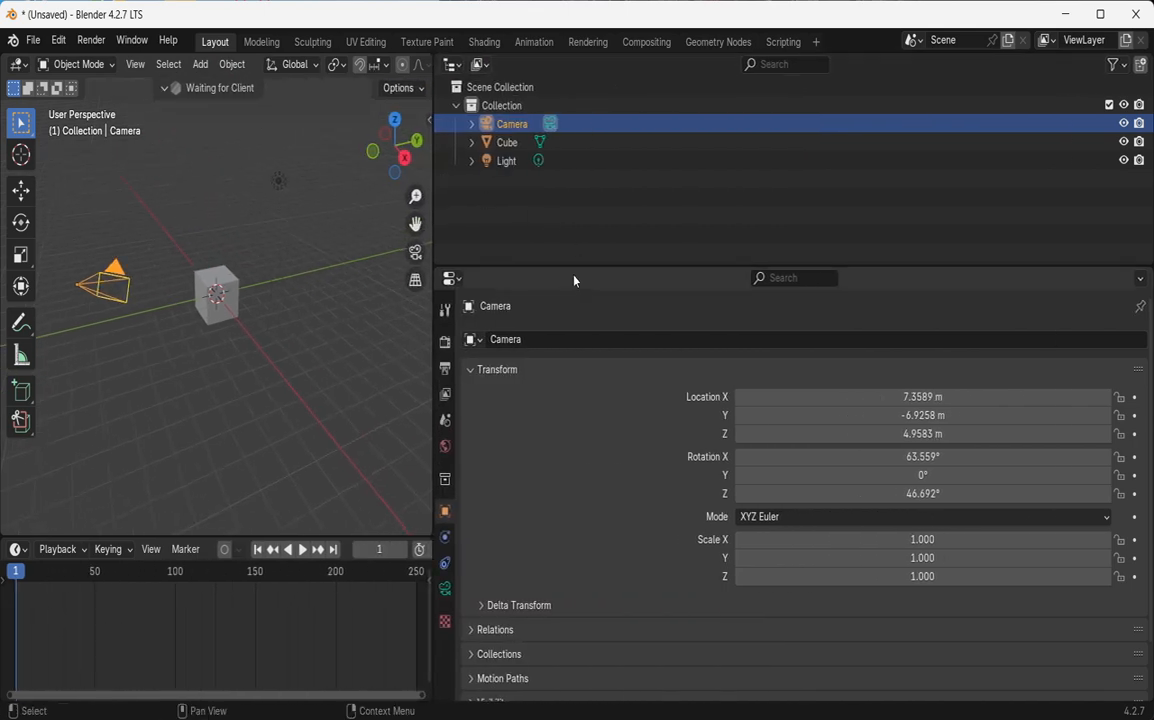
drag(573, 267, 575, 596)
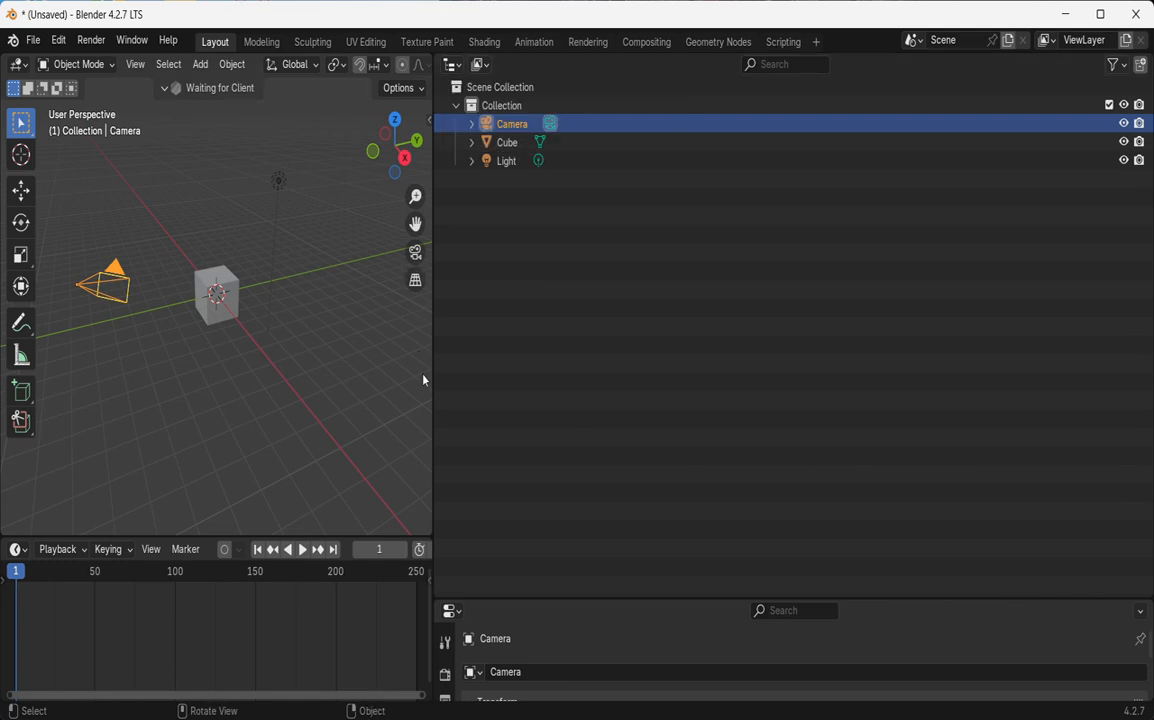
- Rebalance the borders between the 3D viewport, timeline and Outliner, and split the Outliner into two side-by-side areas
drag(431, 361, 791, 343)
drag(496, 538, 554, 563)
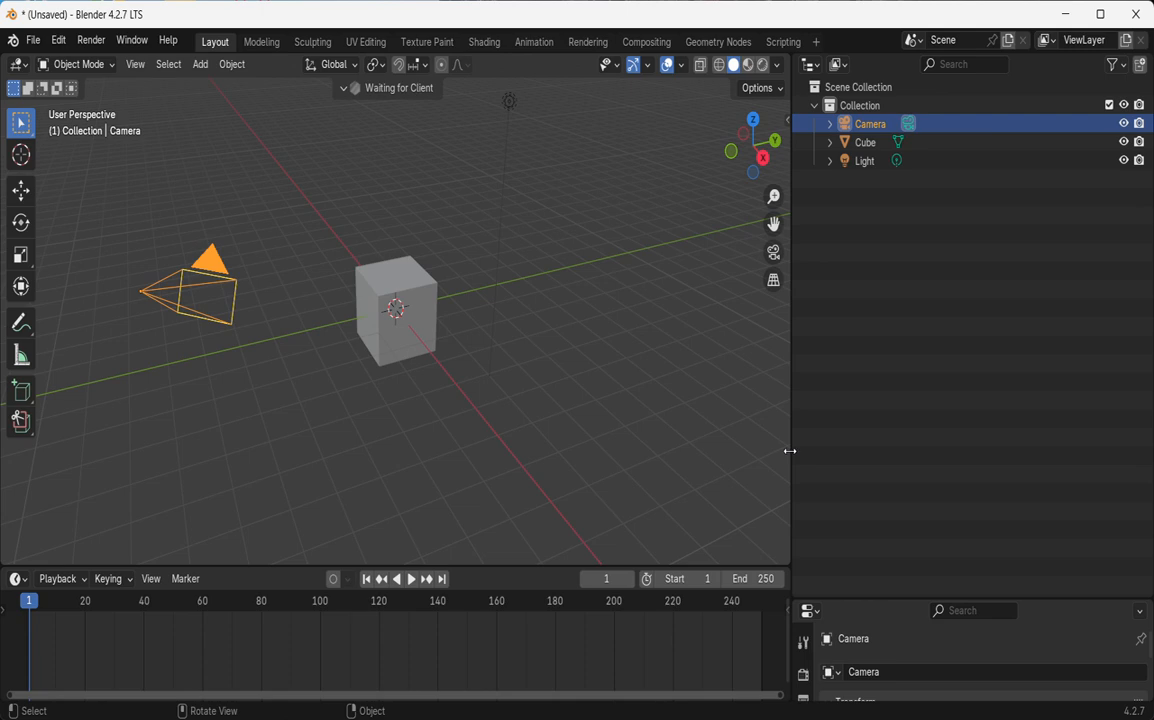
drag(790, 451, 634, 464)
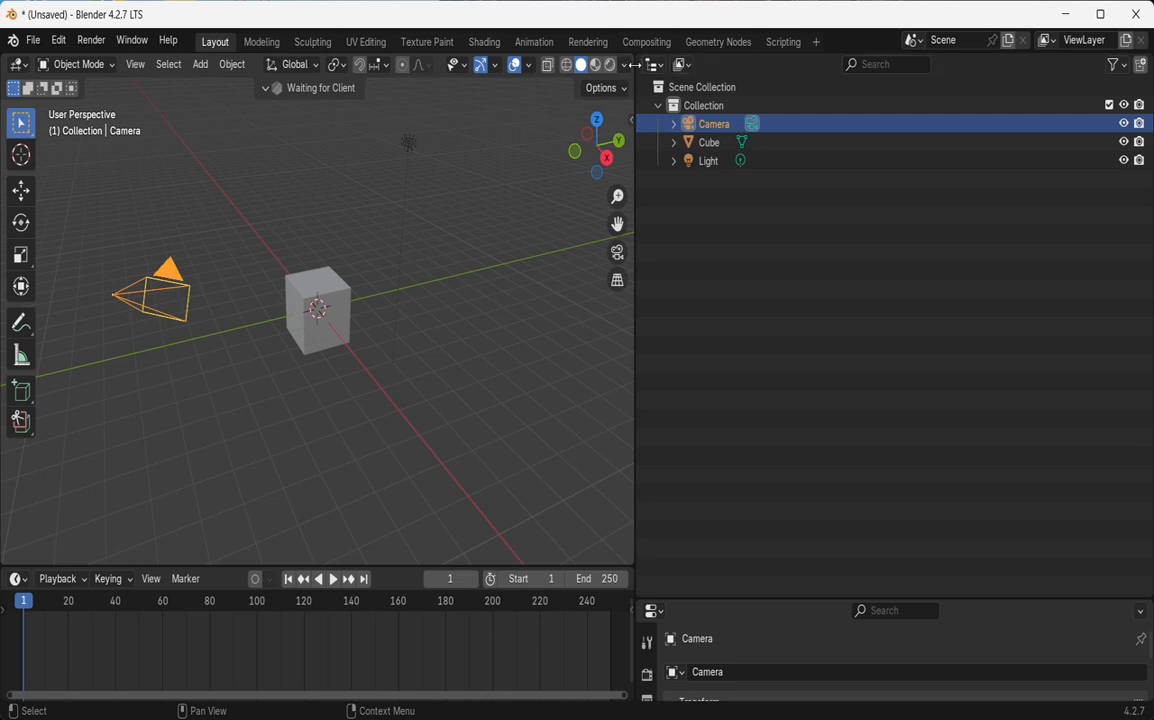
drag(637, 64, 898, 80)
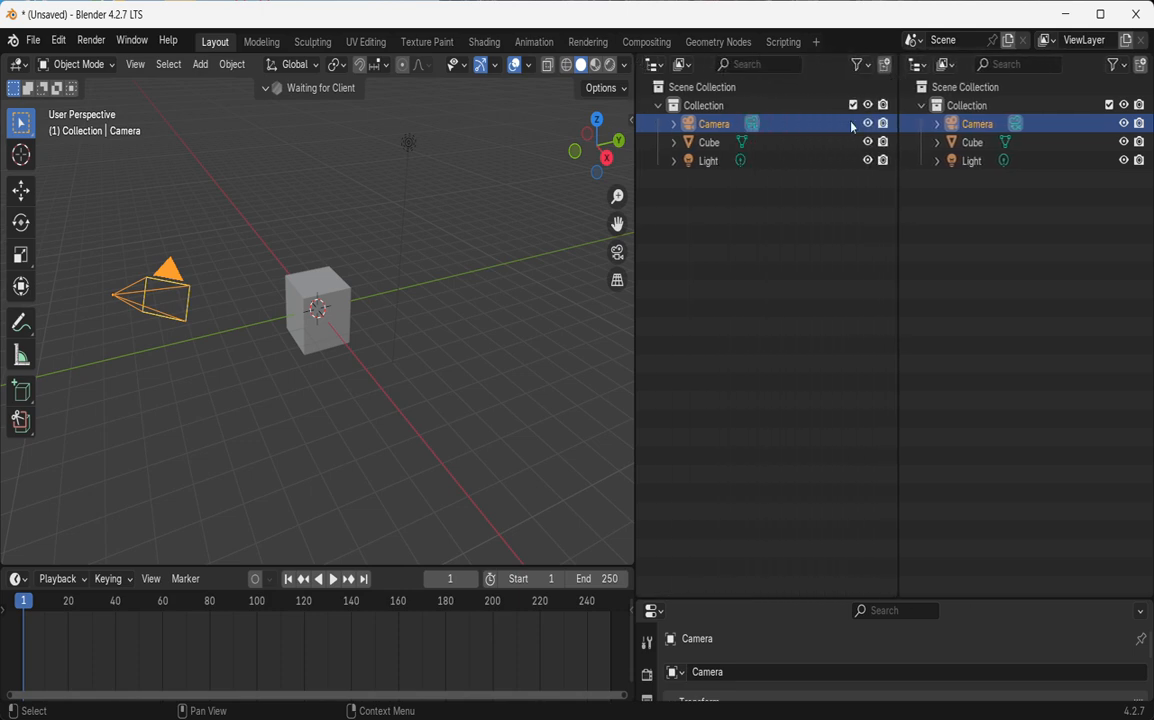
- Enable Screencast Keys from the viewport sidebar, deselect the camera and hide the sidebar again
key(n)
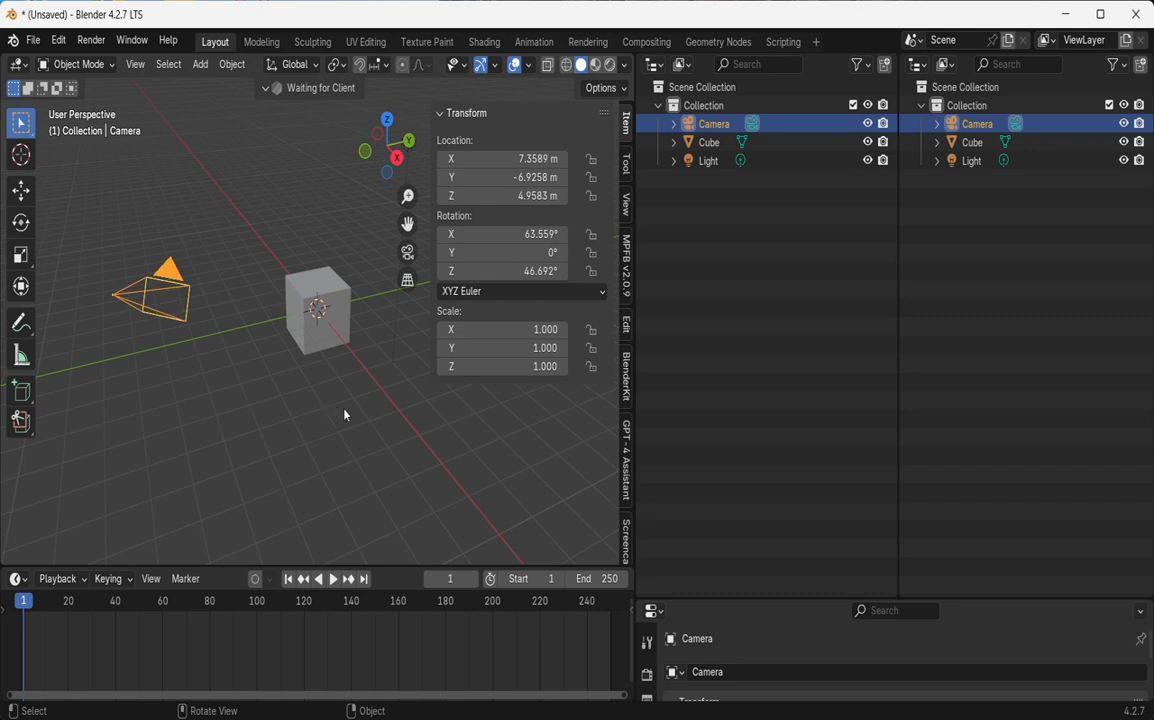
click(626, 543)
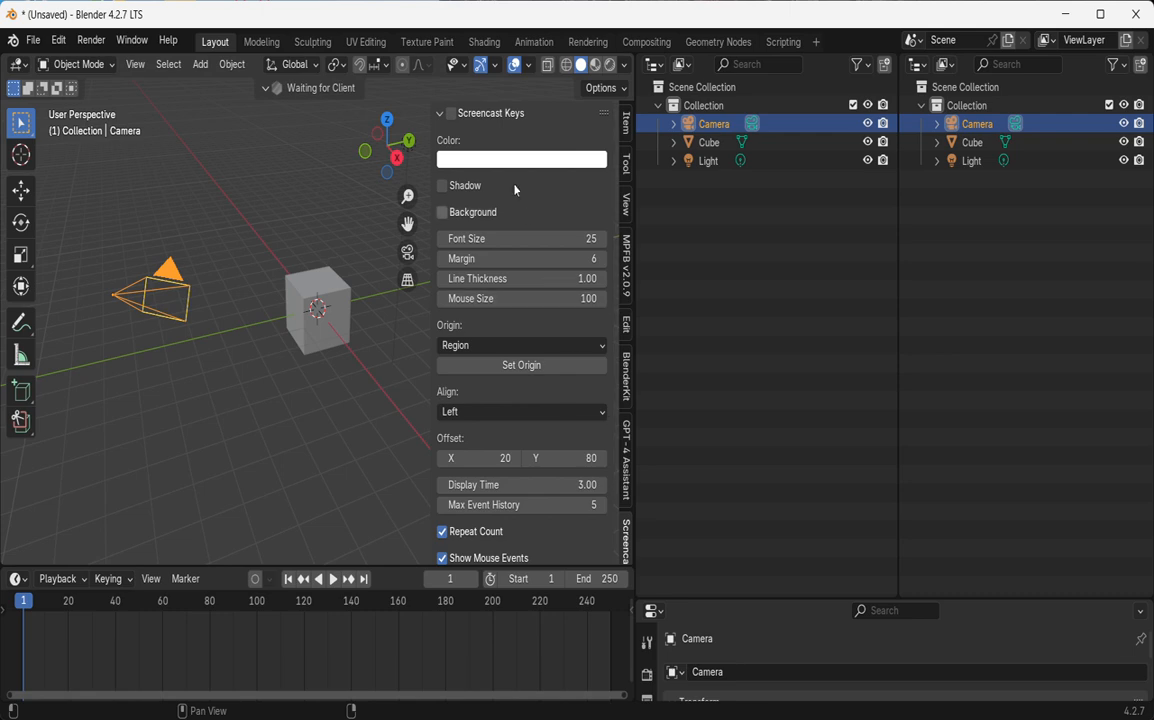
click(452, 115)
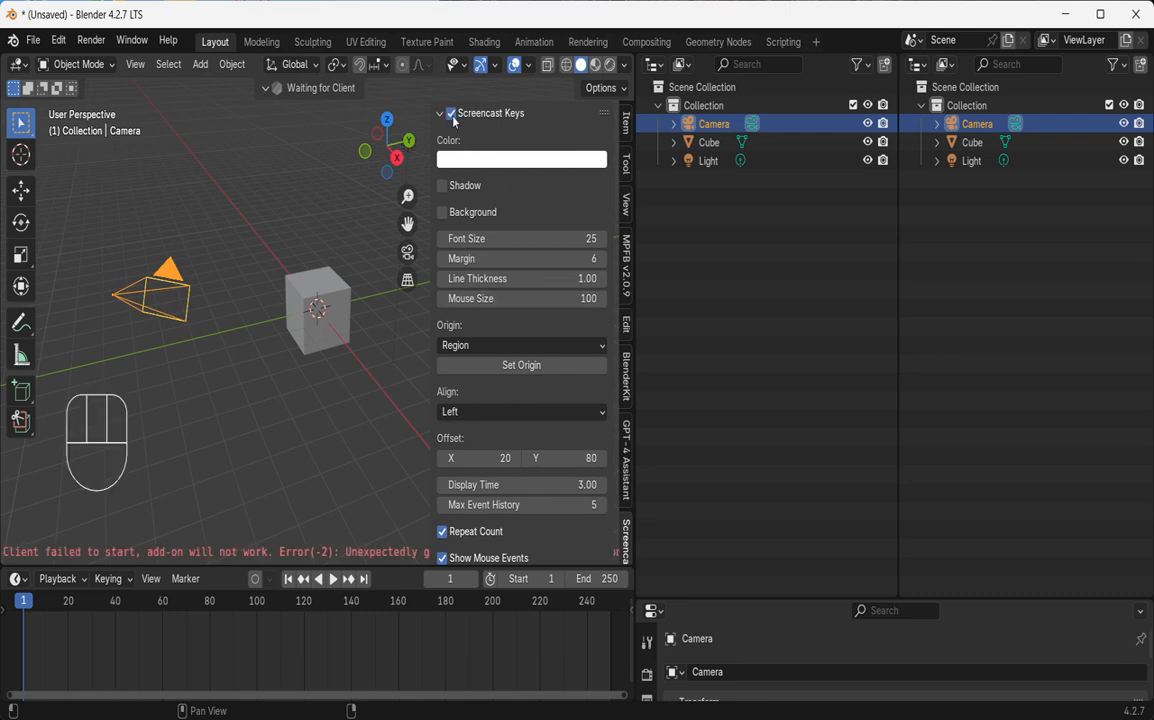
click(316, 183)
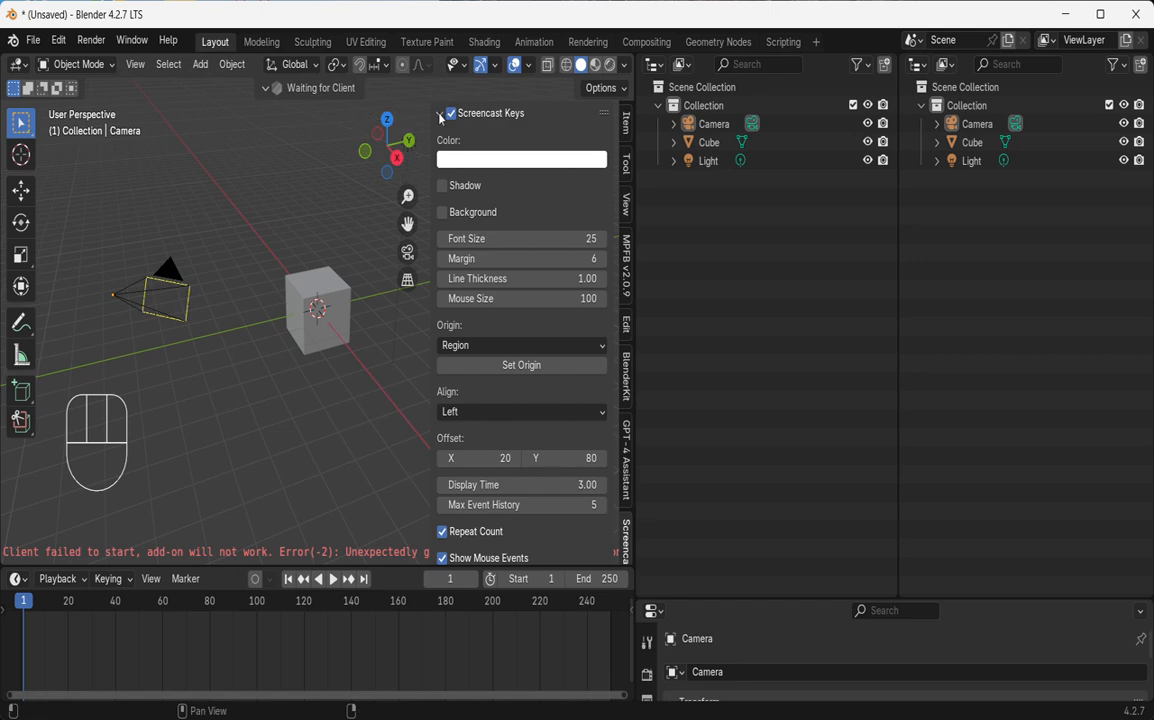
key(n)
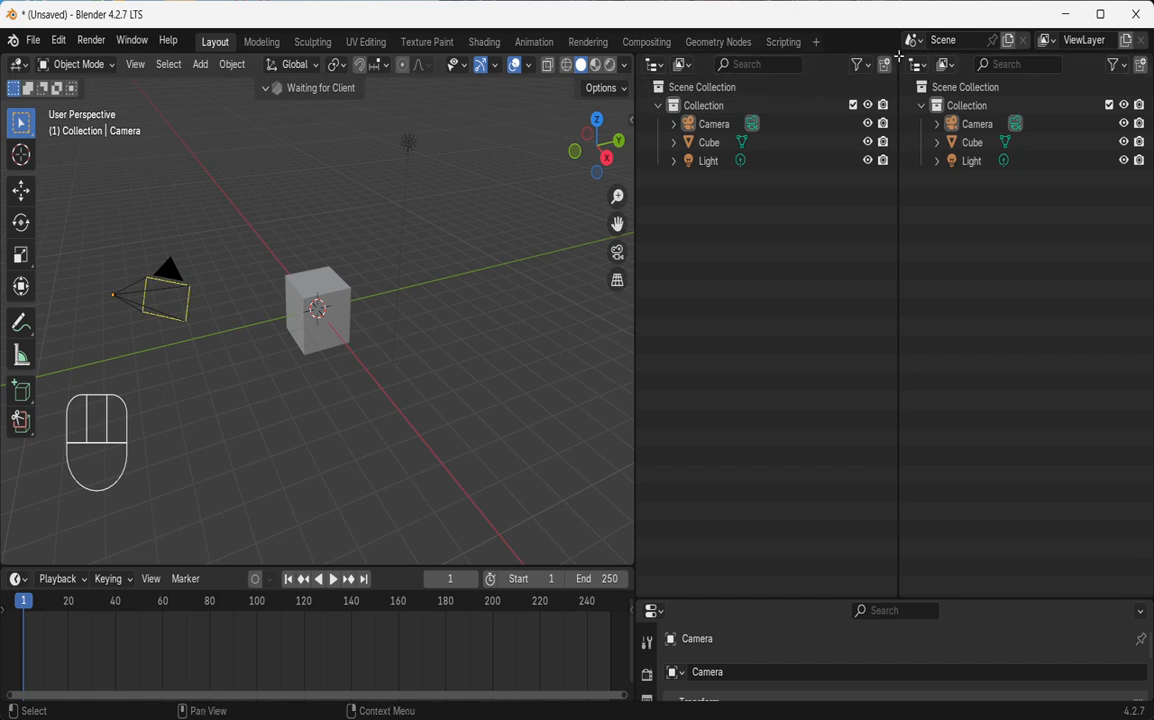
- Split the second Outliner into two side-by-side areas and the first Outliner into two stacked areas
drag(897, 55, 1051, 83)
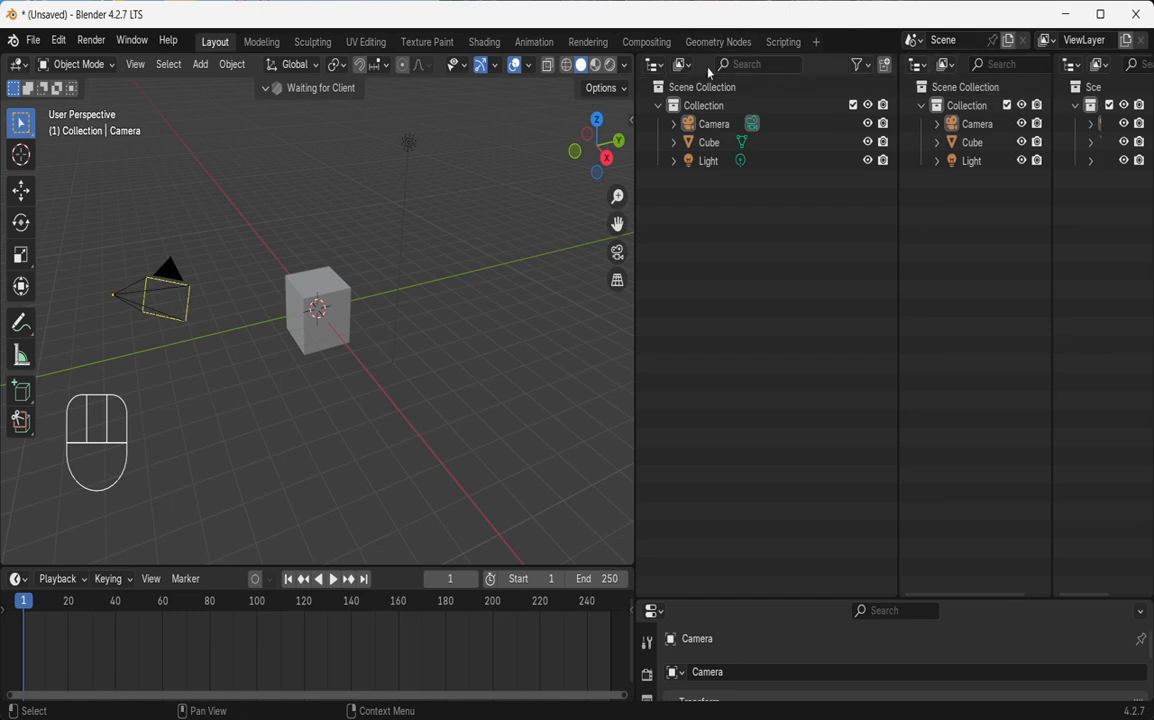
drag(639, 57, 642, 277)
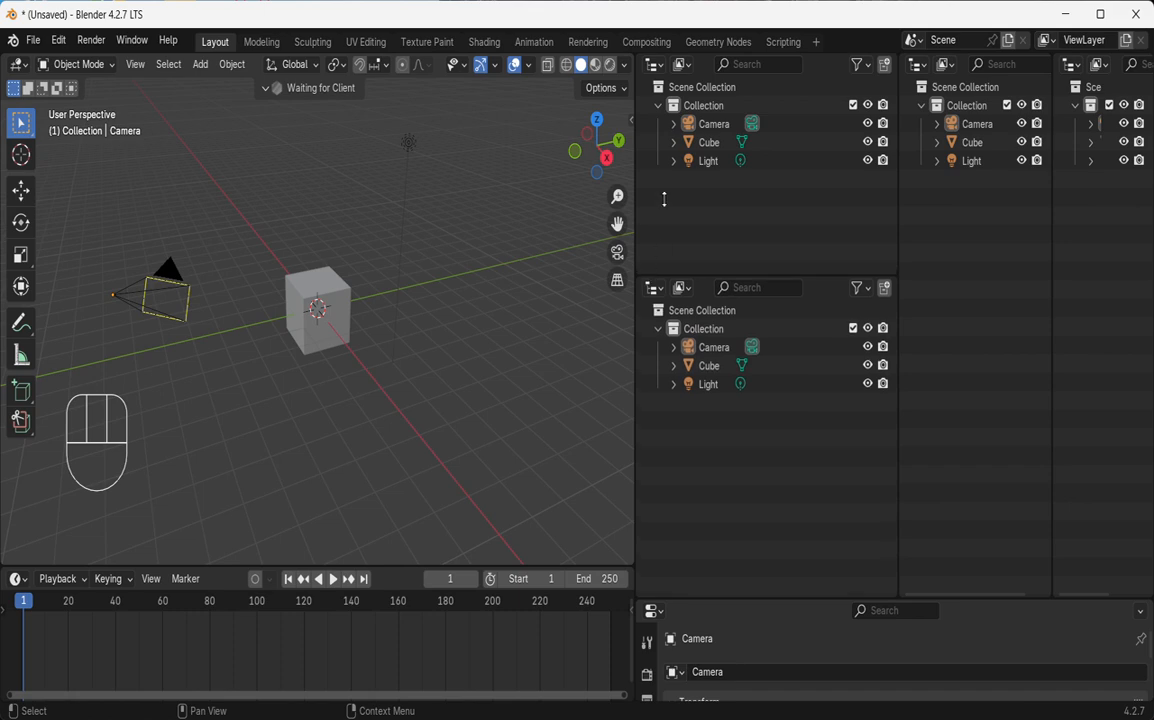
- Split the 3D viewport vertically into two, and divide the new viewport beside the Outliner horizontally into two stacked areas
right_click(634, 140)
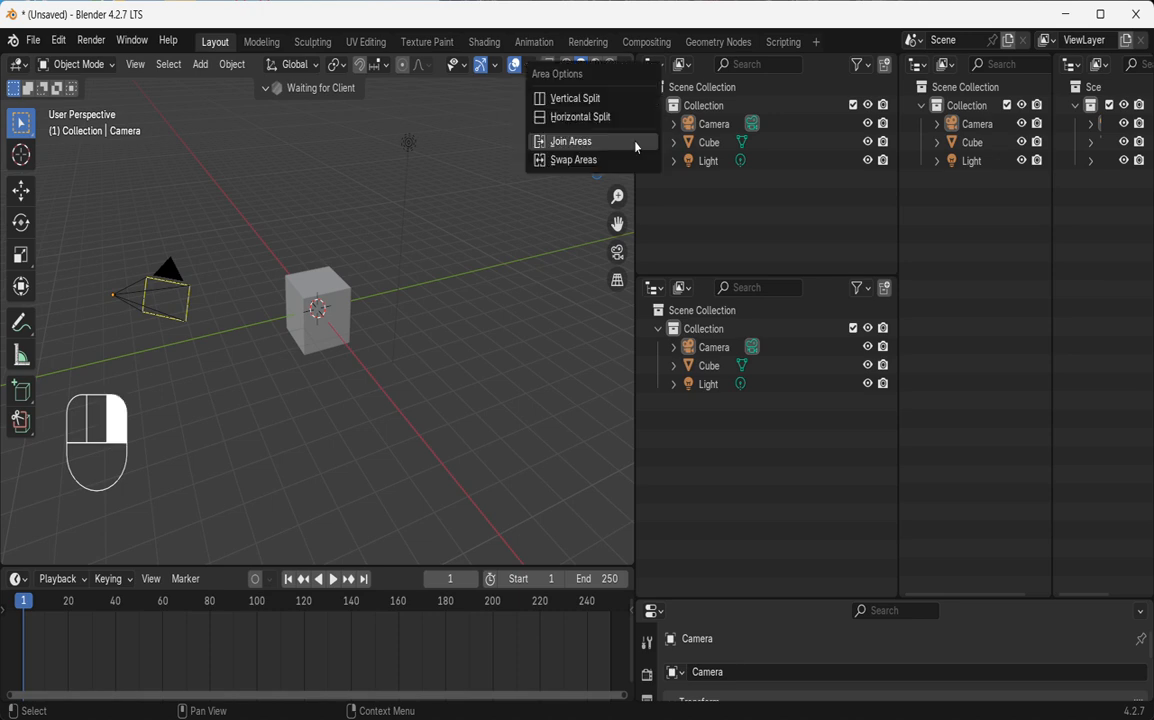
click(578, 100)
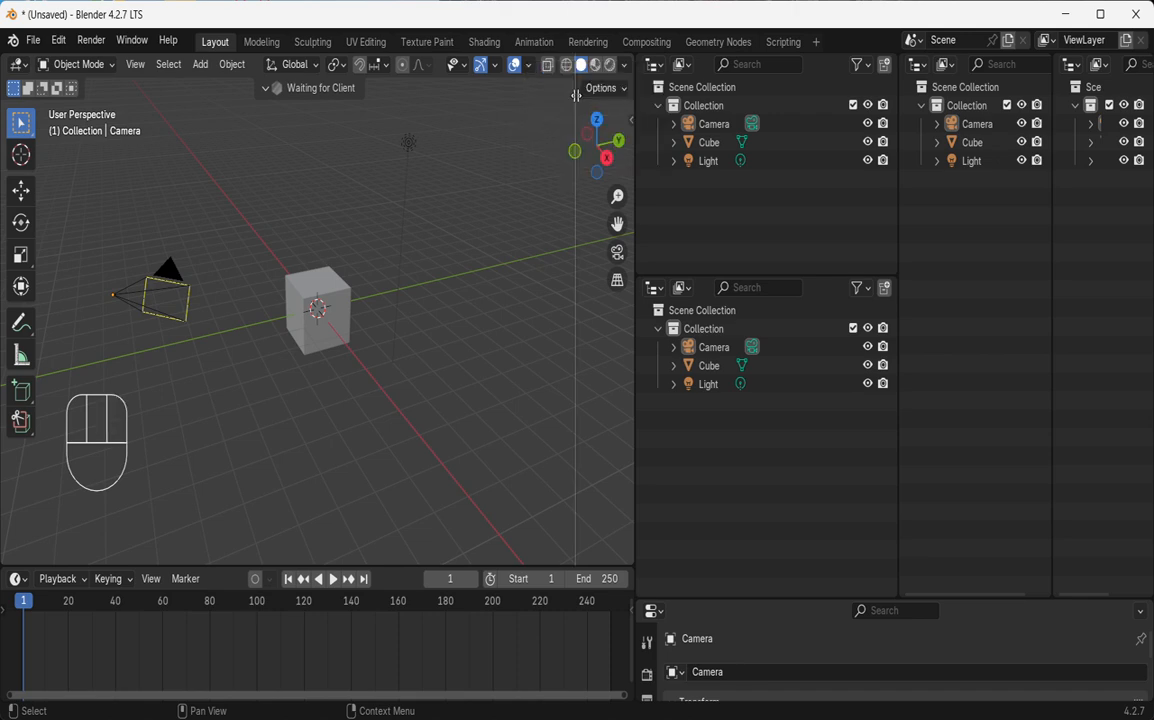
click(389, 92)
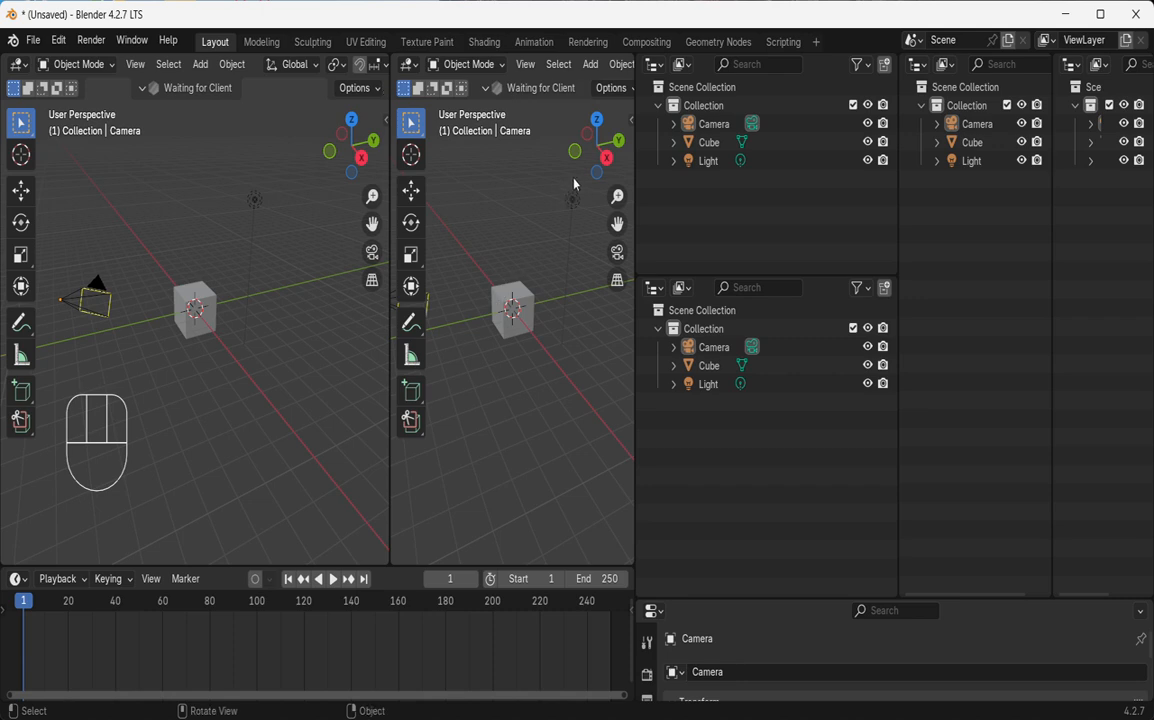
right_click(634, 63)
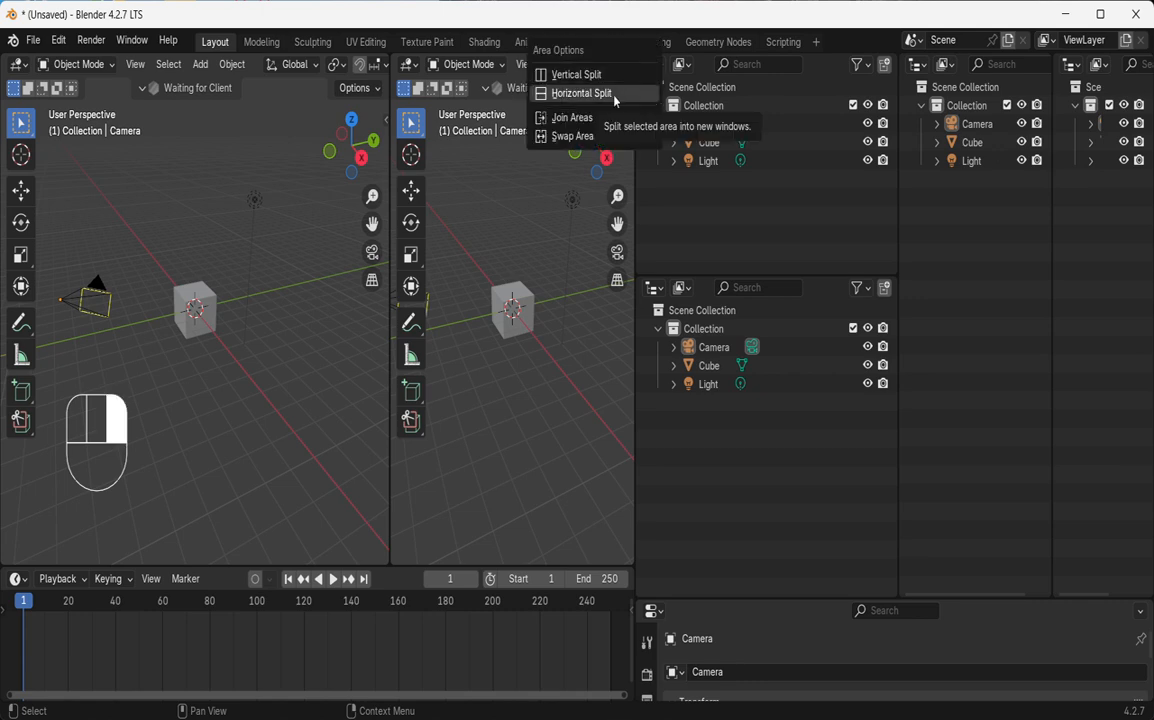
click(614, 94)
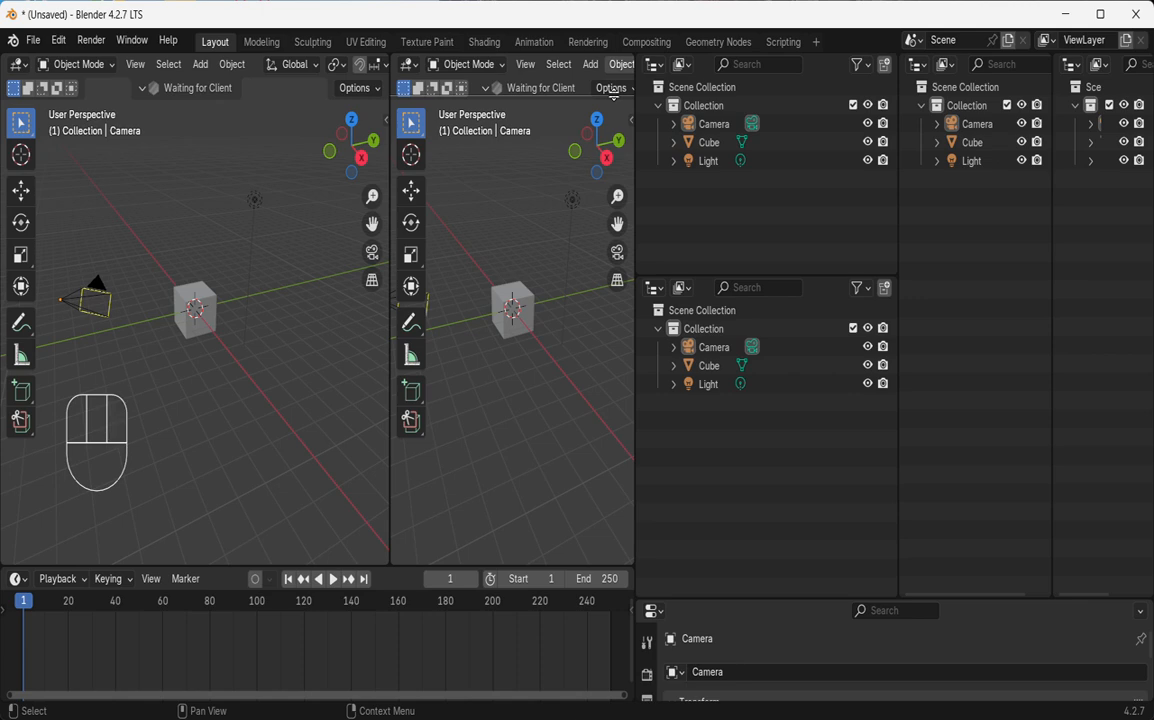
click(599, 303)
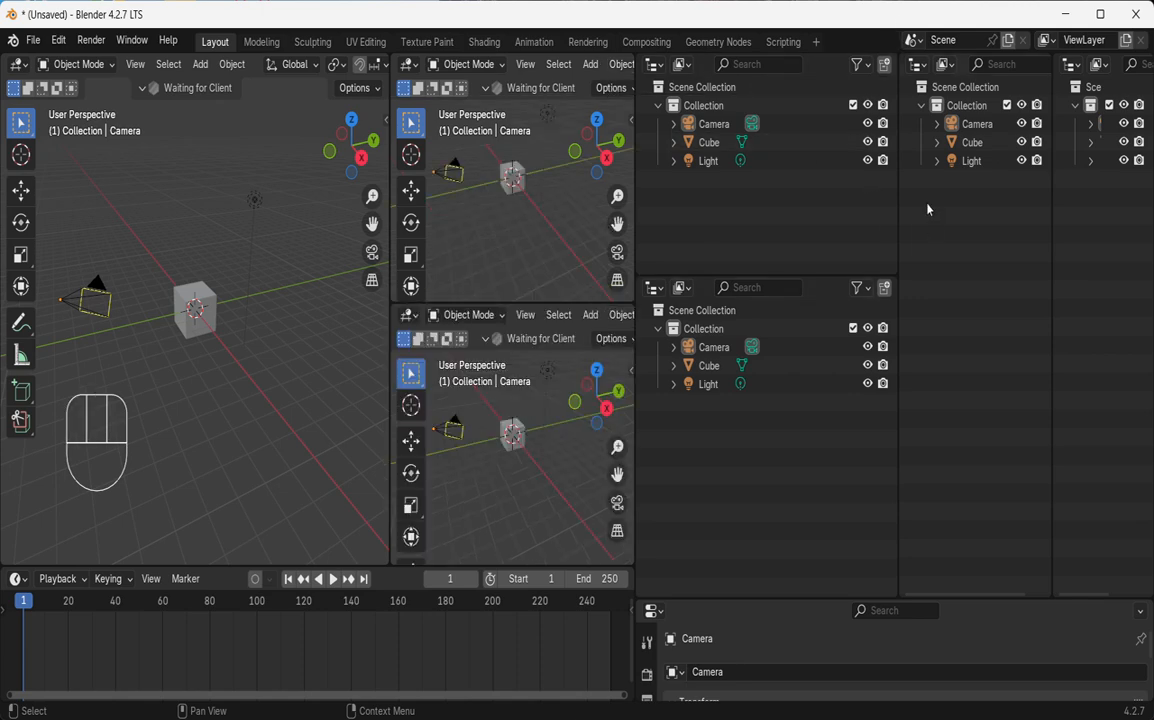
- Change the upper of the two stacked viewports to a Shader Editor and the lower one to an Image Editor
click(417, 323)
click(411, 67)
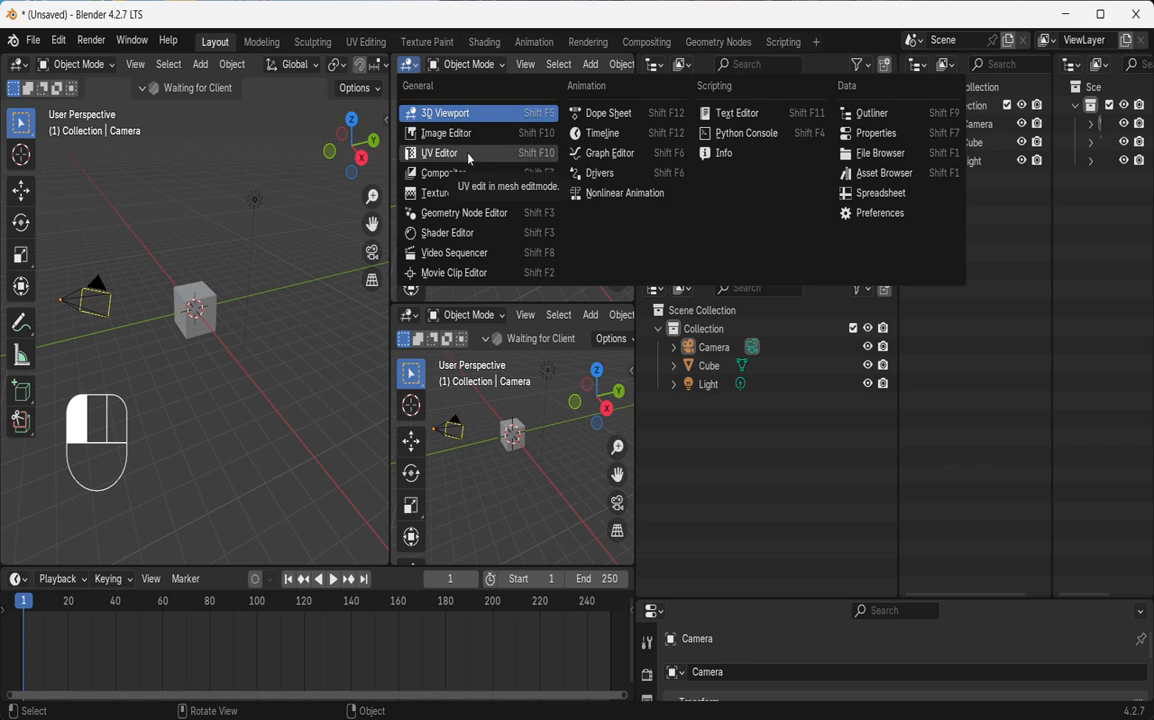
click(440, 232)
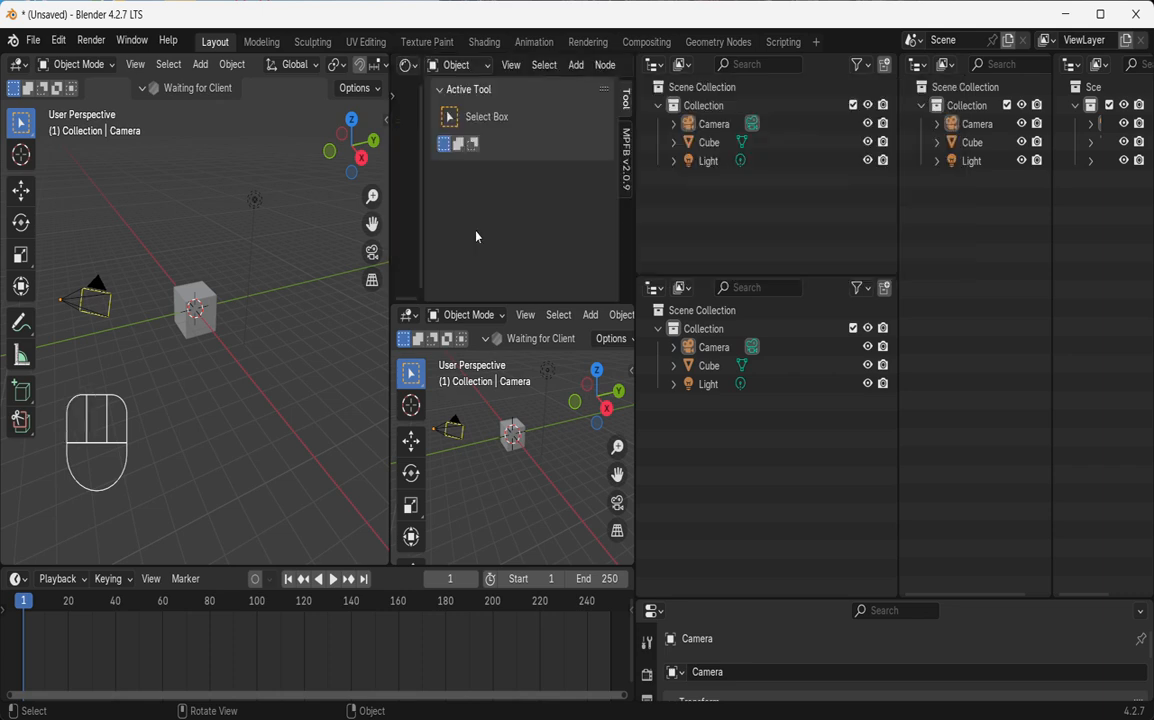
click(409, 316)
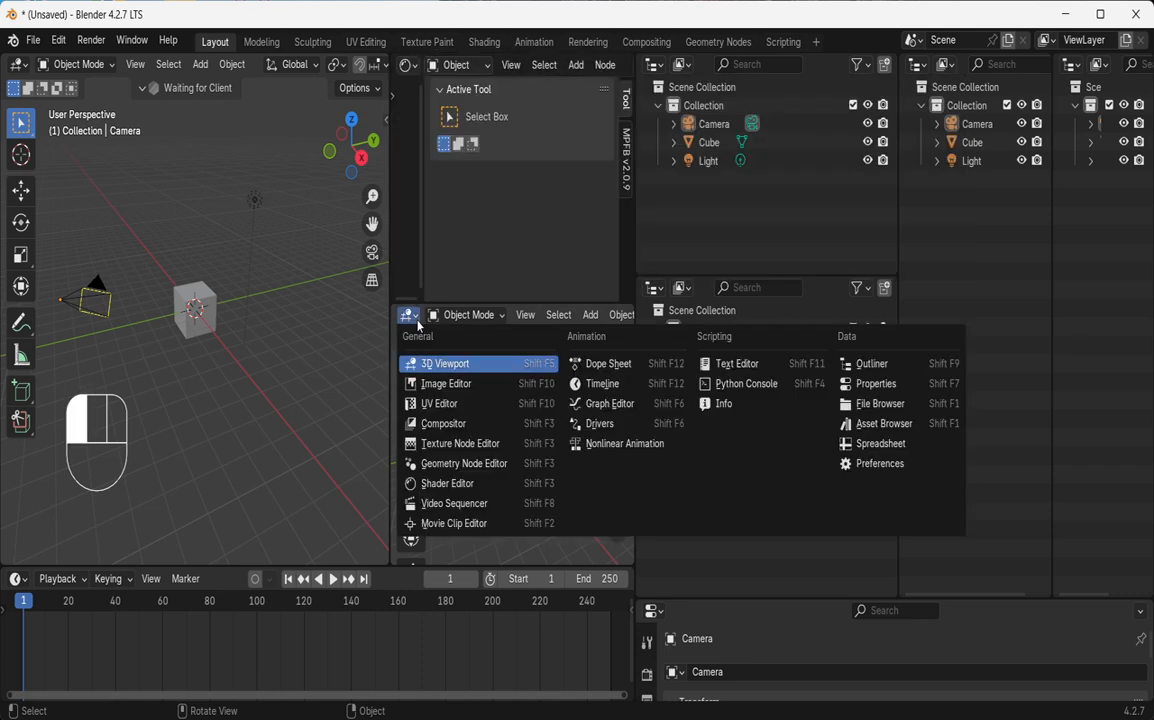
click(444, 384)
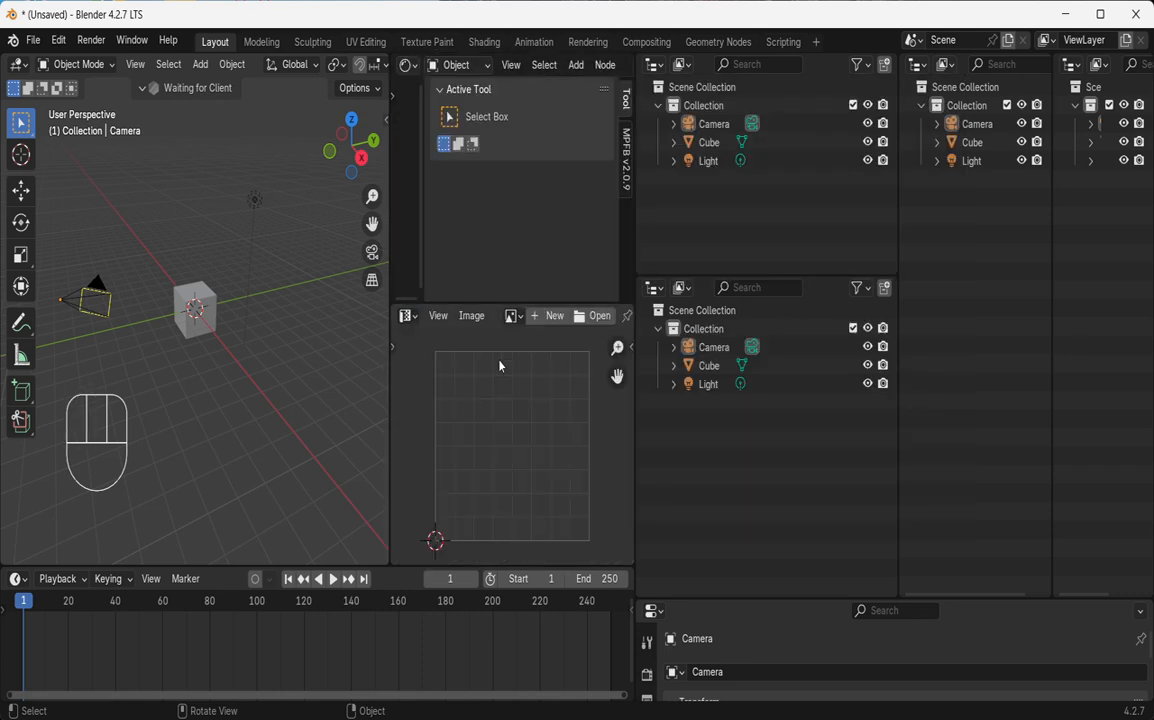
- Change the upper of the two stacked Outliners to a Dope Sheet and the lower one to a File Browser
click(654, 64)
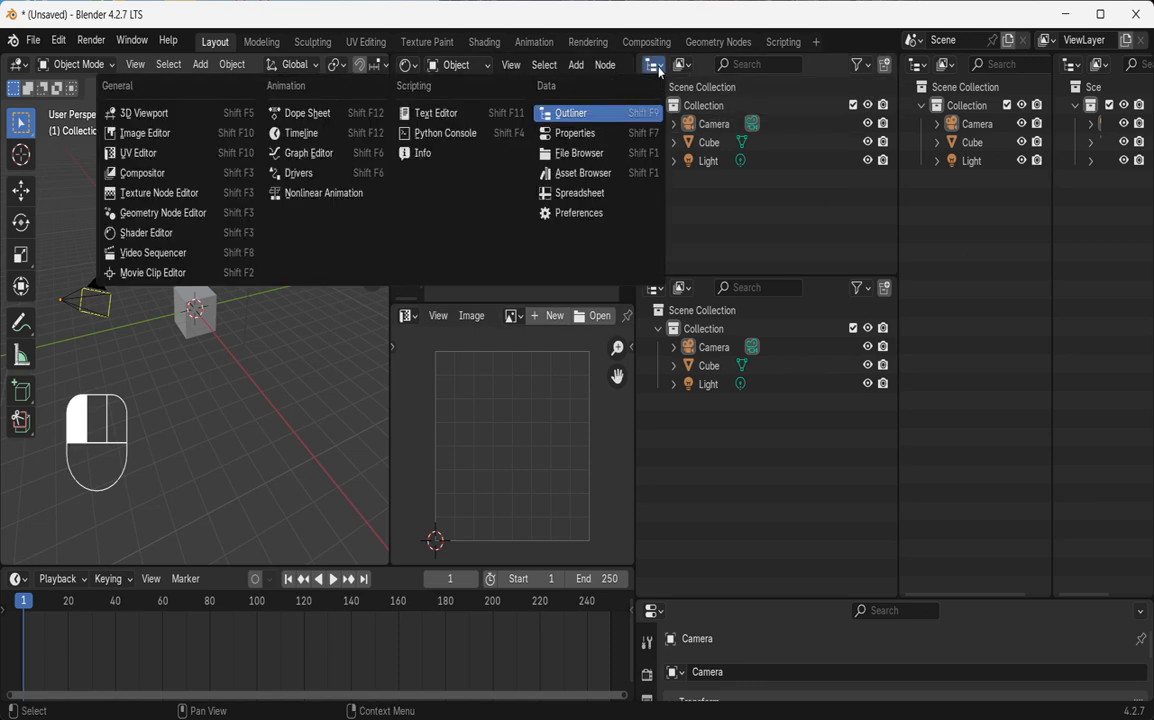
click(300, 113)
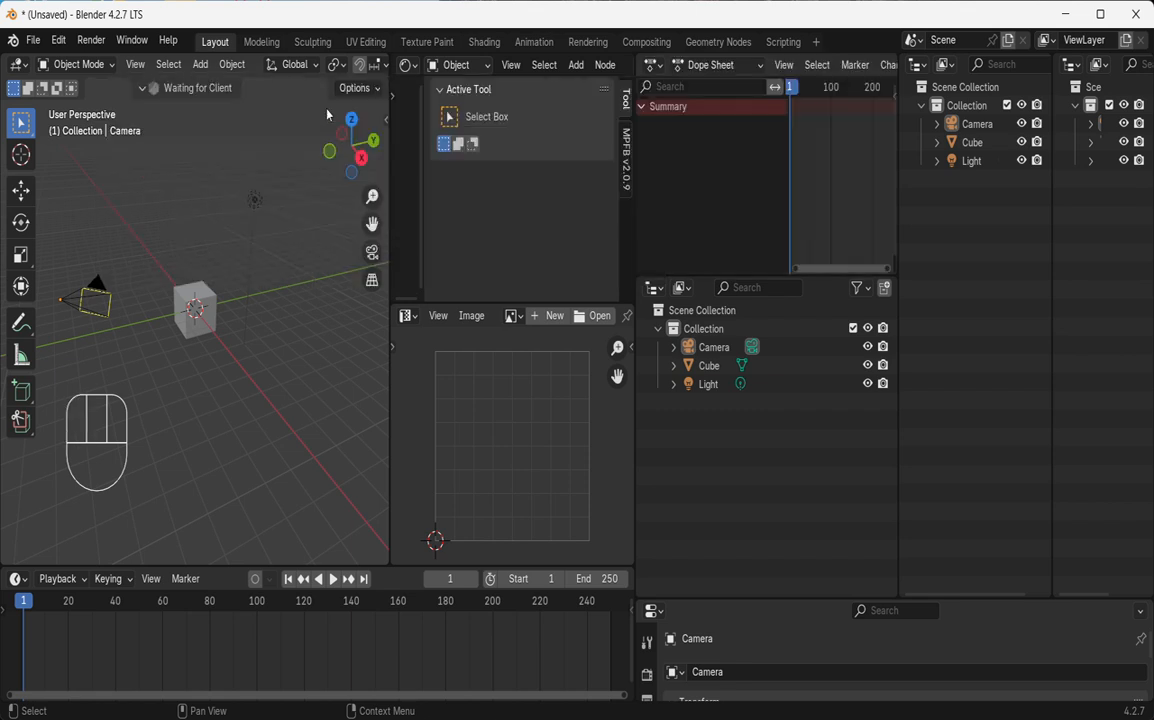
click(654, 288)
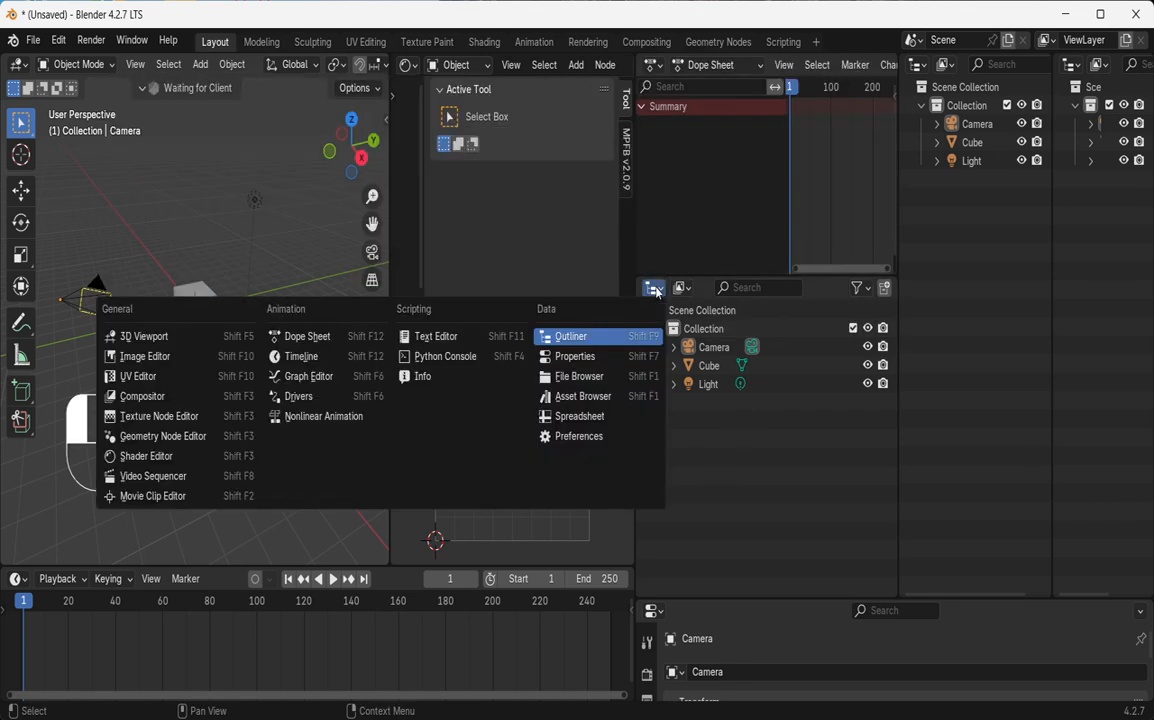
click(585, 378)
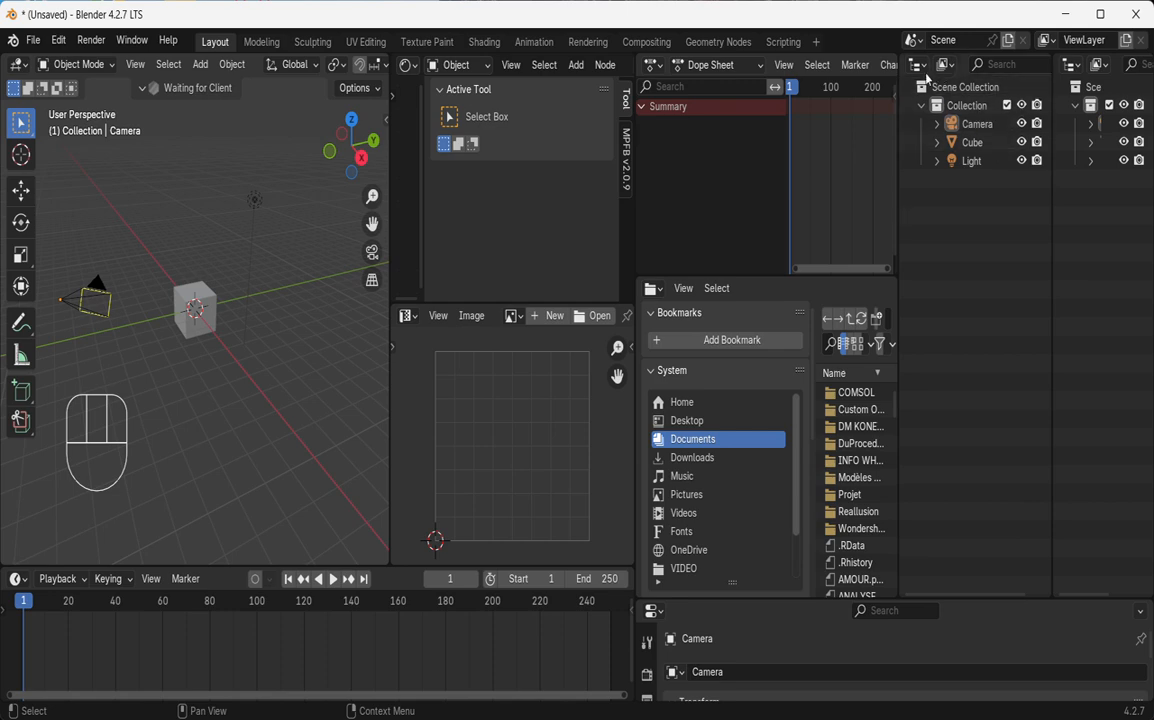
- Change the Outliner beside the Dope Sheet to a Video Sequencer, and merge that area into the neighbouring Outliner
click(920, 67)
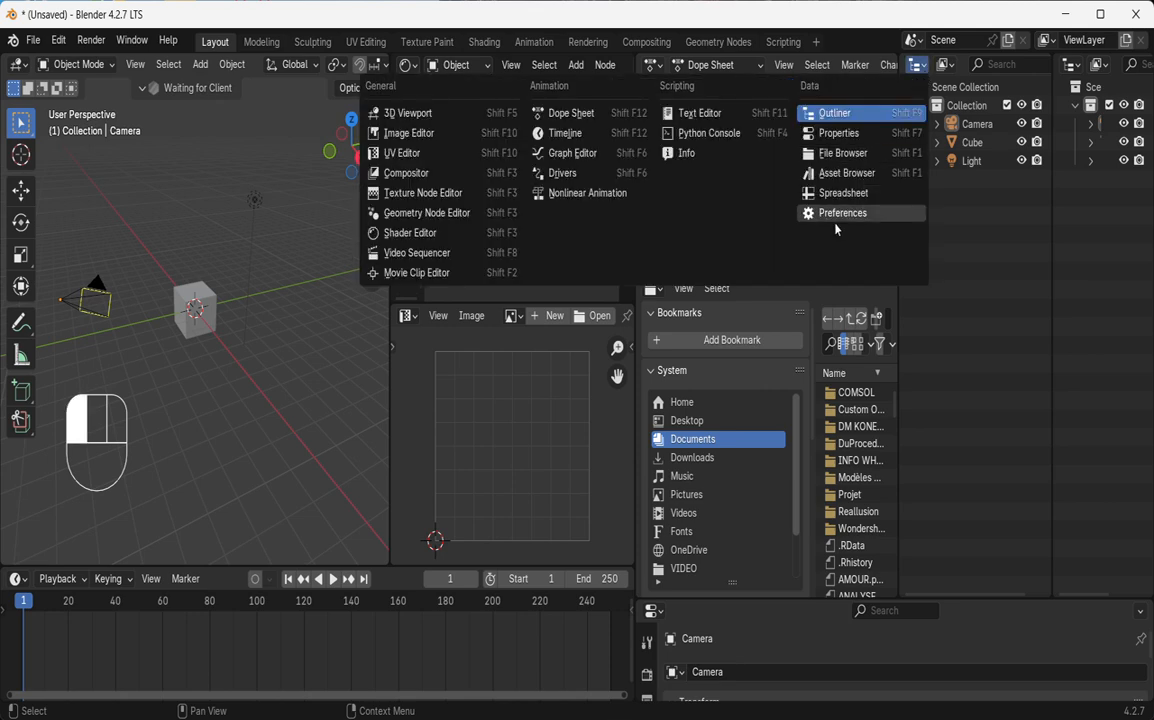
click(430, 256)
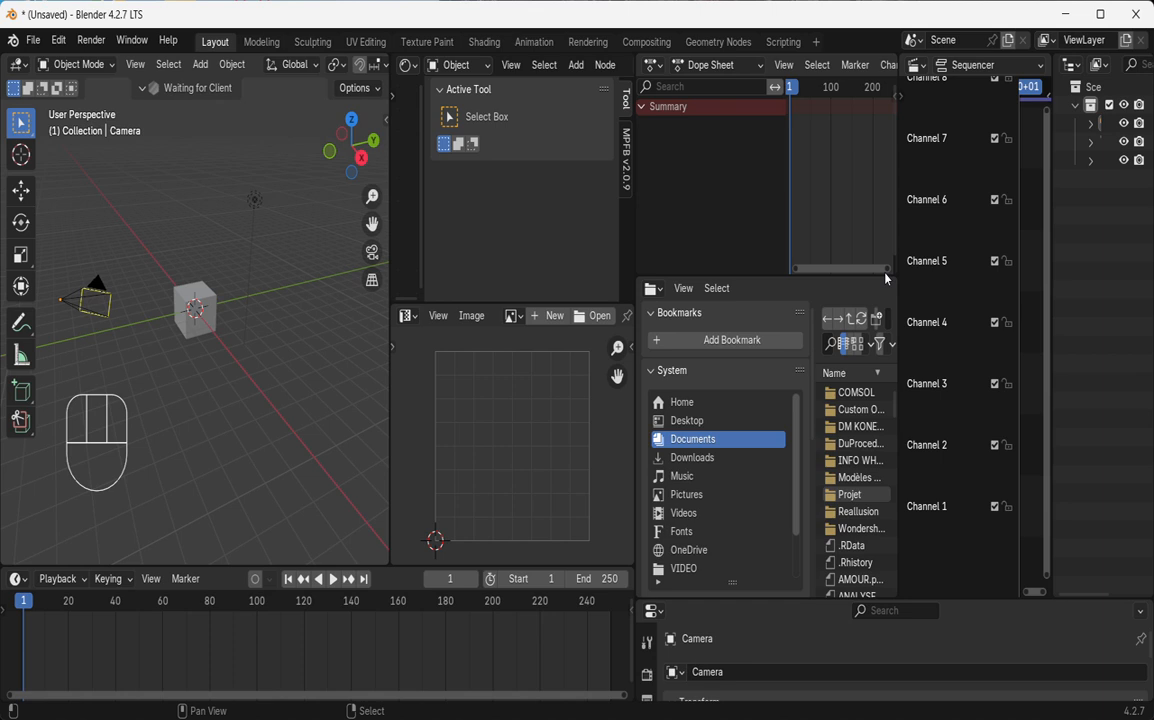
right_click(1051, 74)
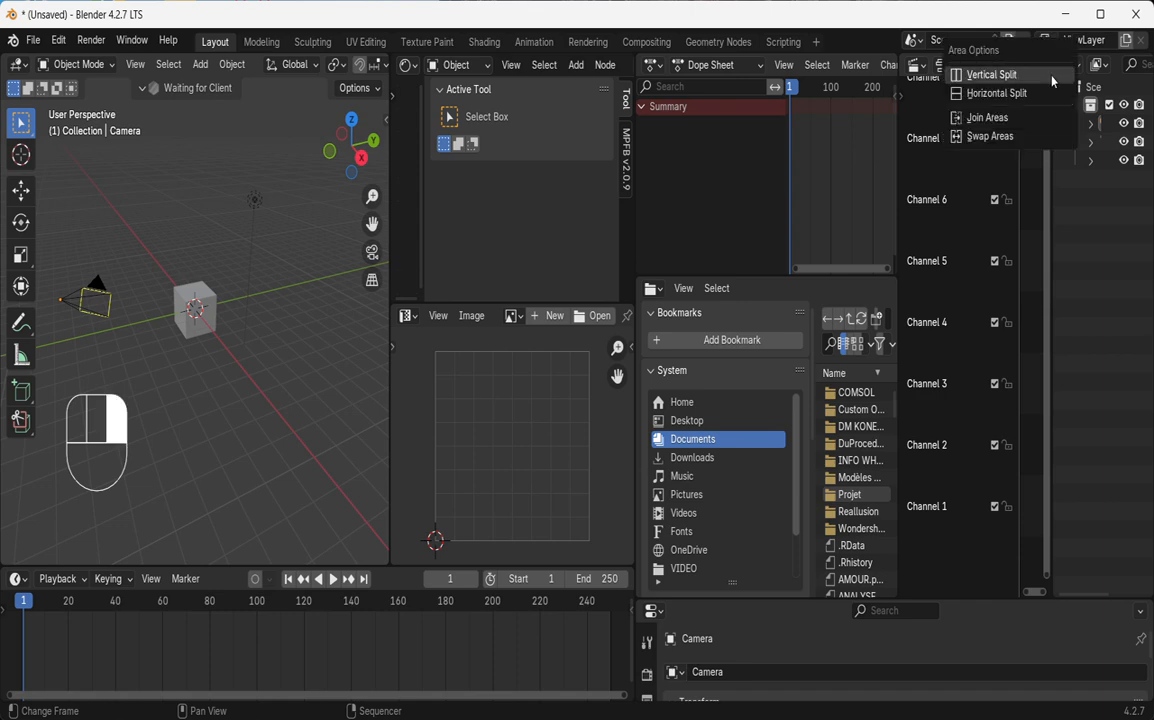
click(1009, 119)
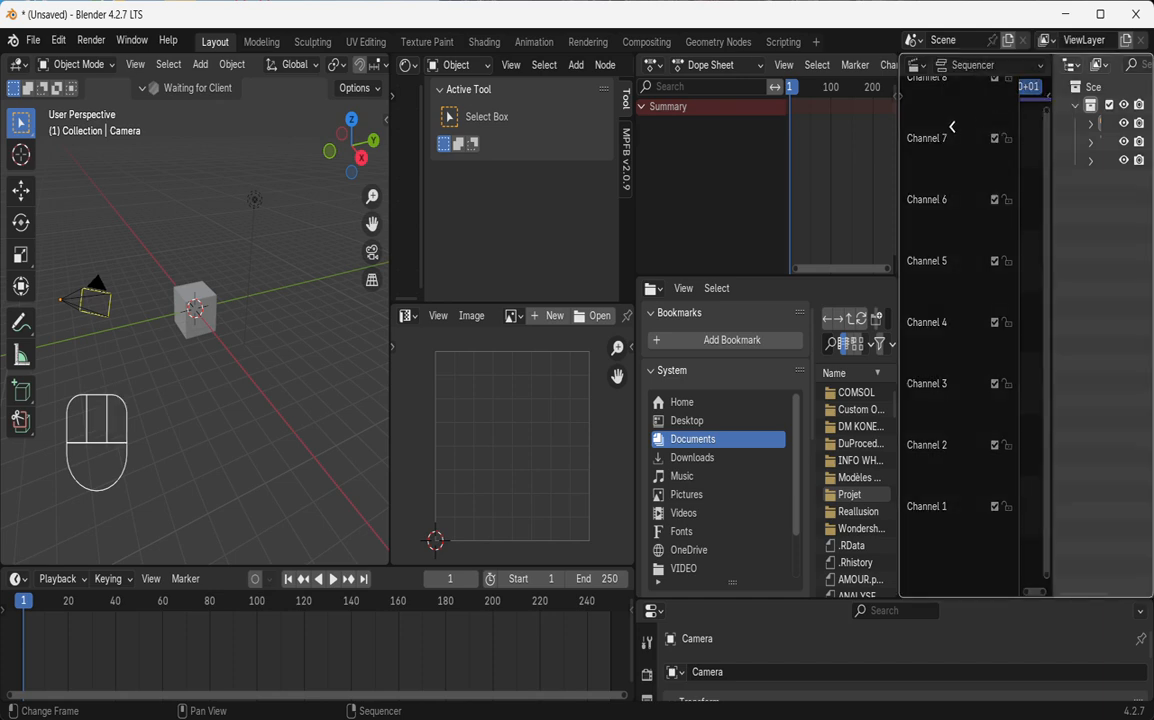
click(952, 127)
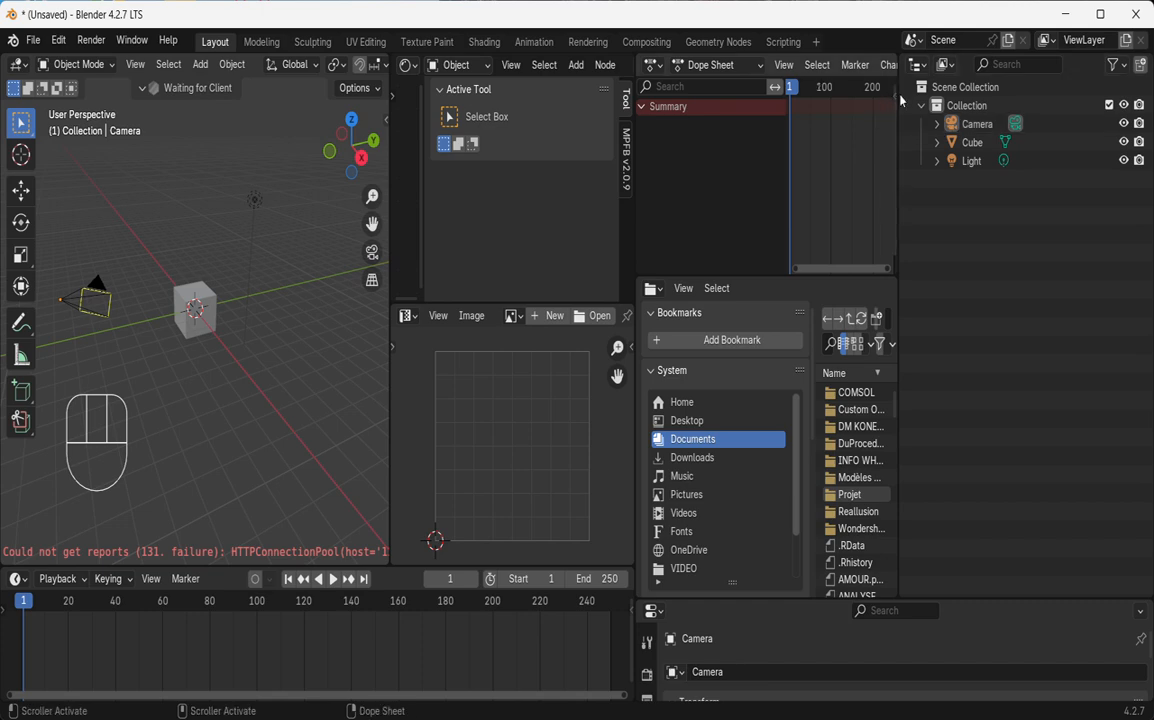
- Join the Dope Sheet area into the Outliner, and extend the Outliner over the Shader Editor
right_click(899, 100)
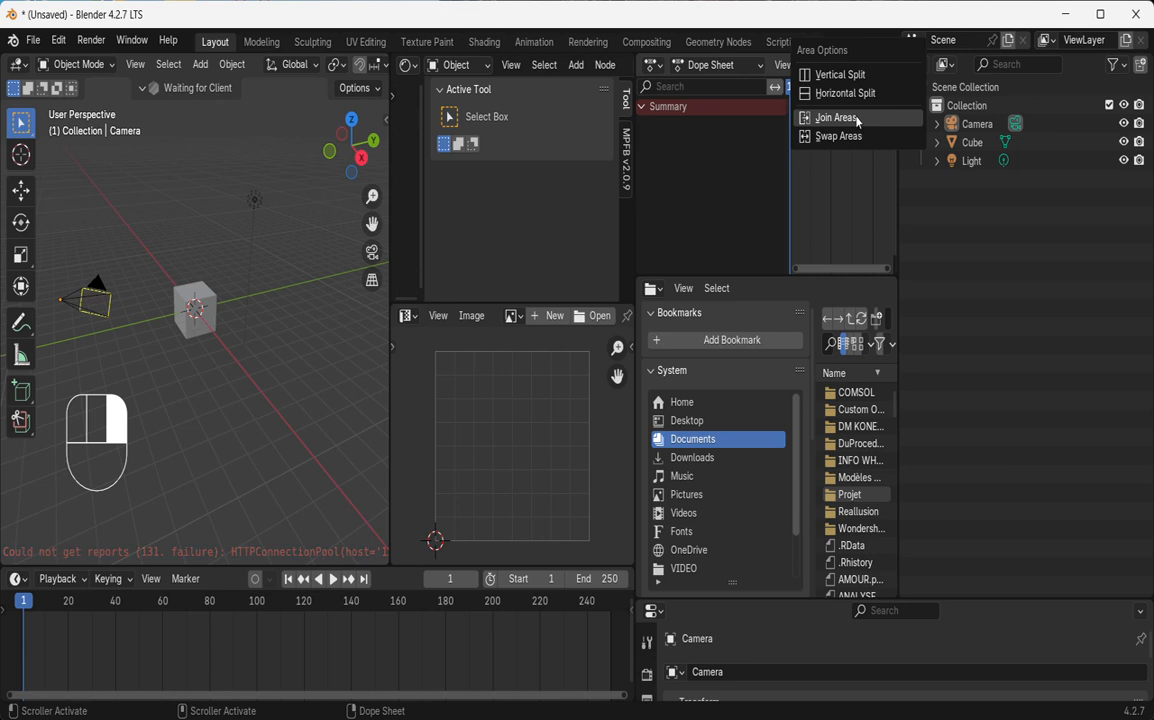
click(857, 119)
click(858, 118)
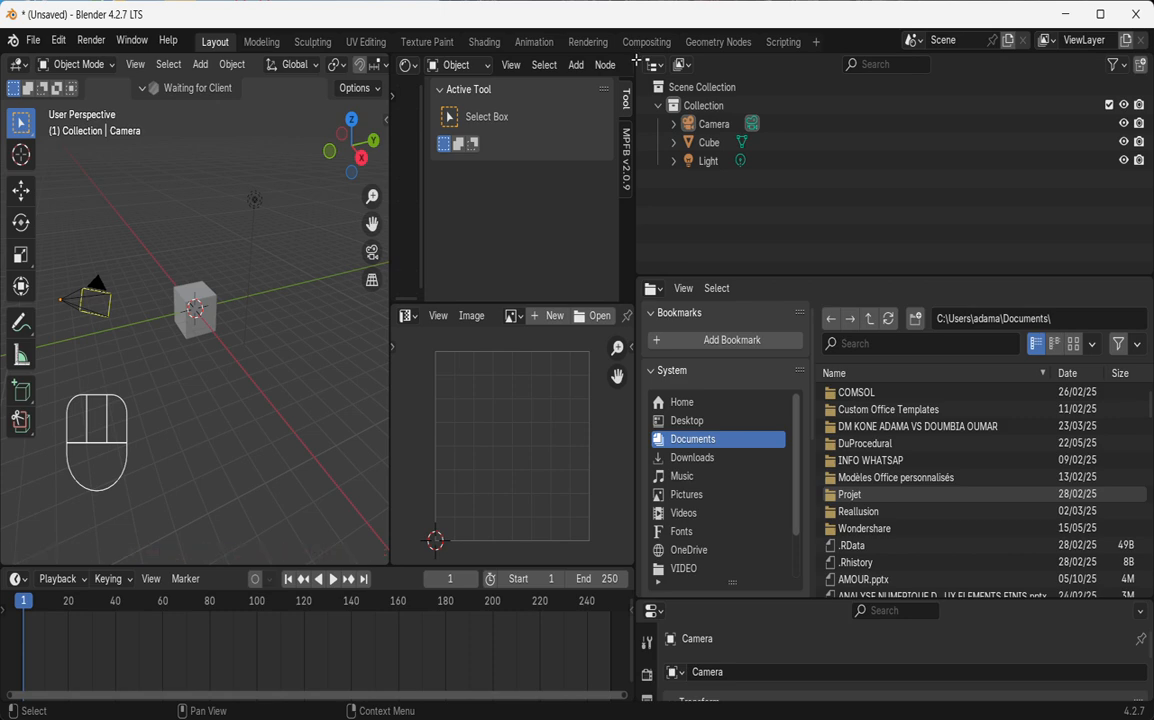
drag(636, 61, 540, 55)
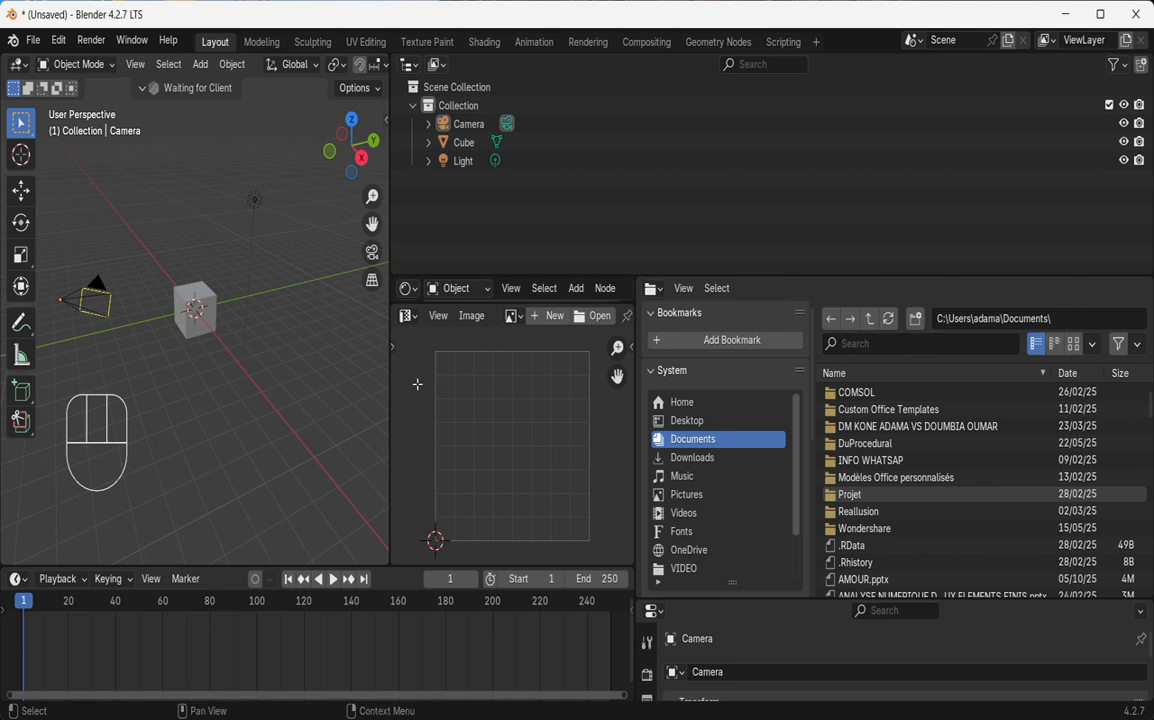
- Join the remaining Shader Editor strip into the Outliner, and extend the Outliner across the upper part of the File Browser
right_click(390, 278)
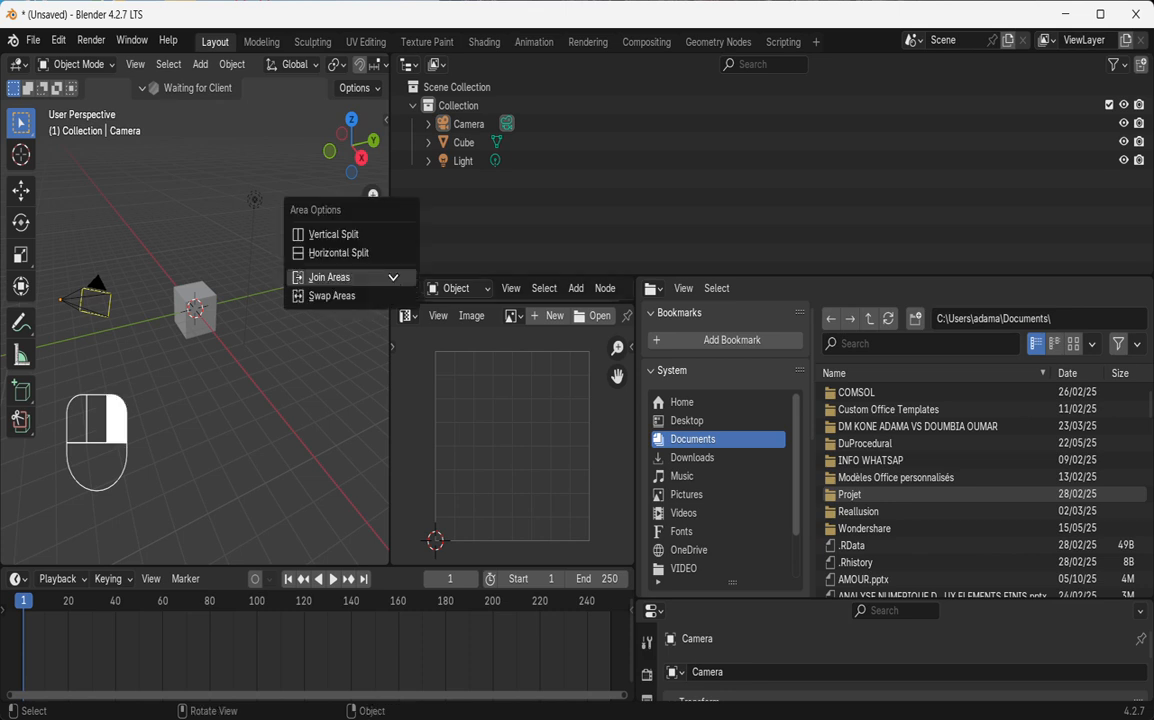
click(394, 281)
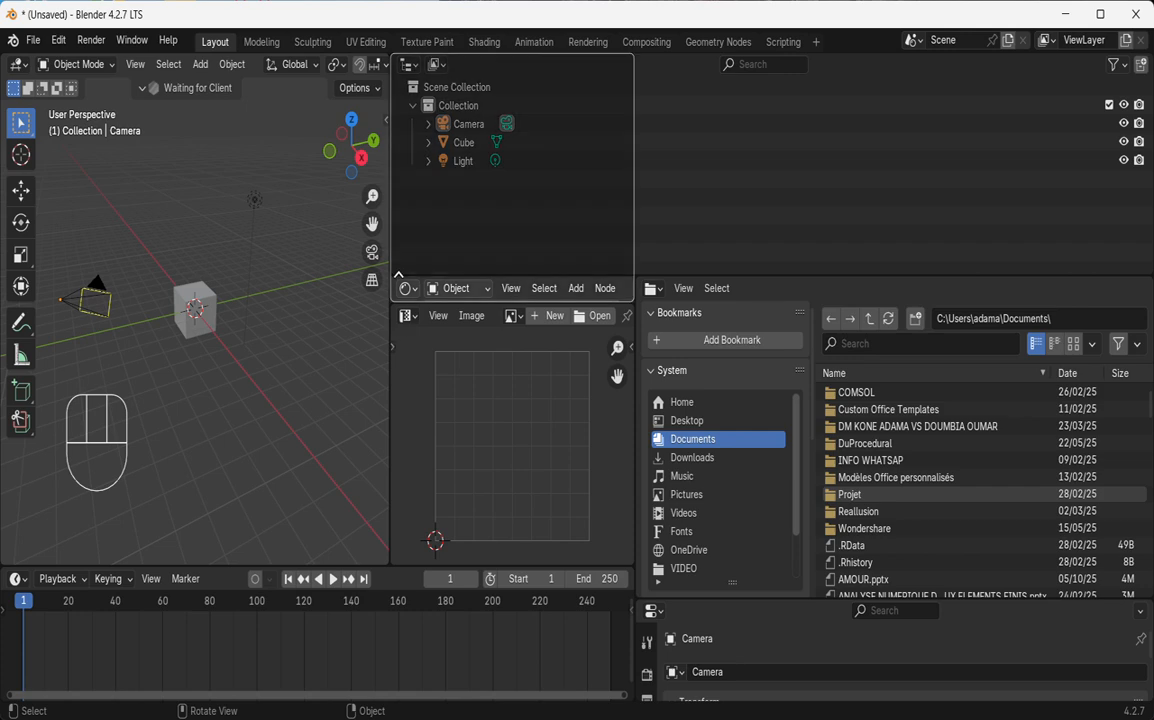
click(400, 288)
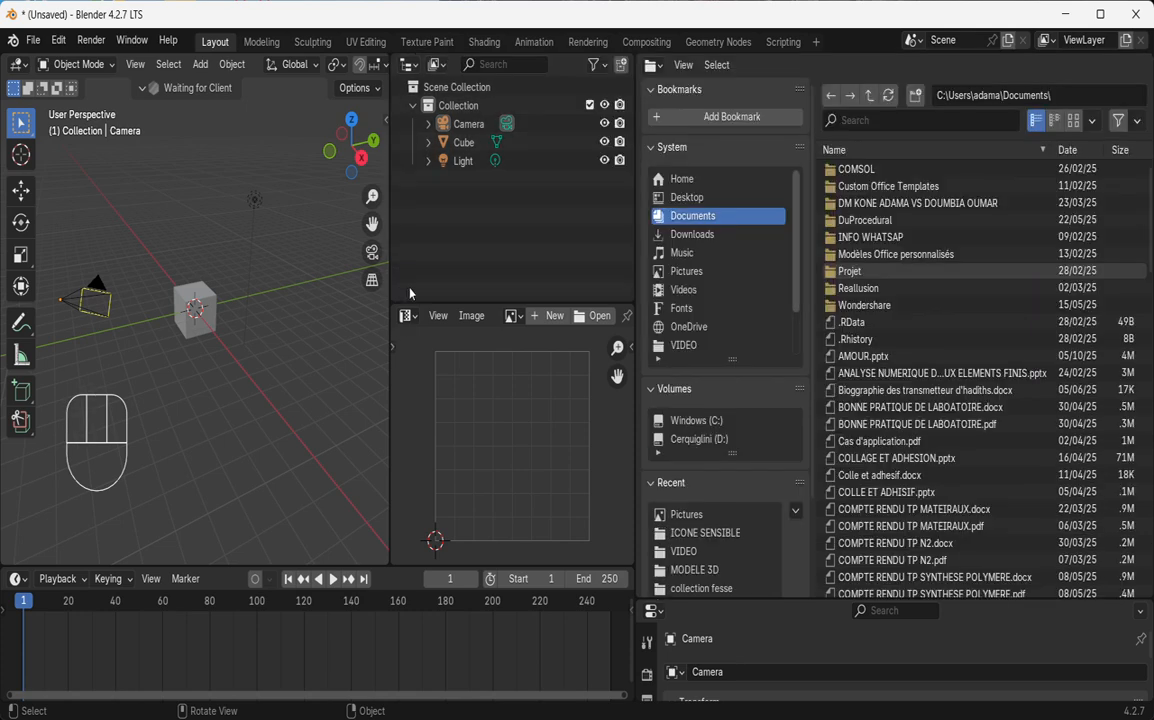
right_click(632, 64)
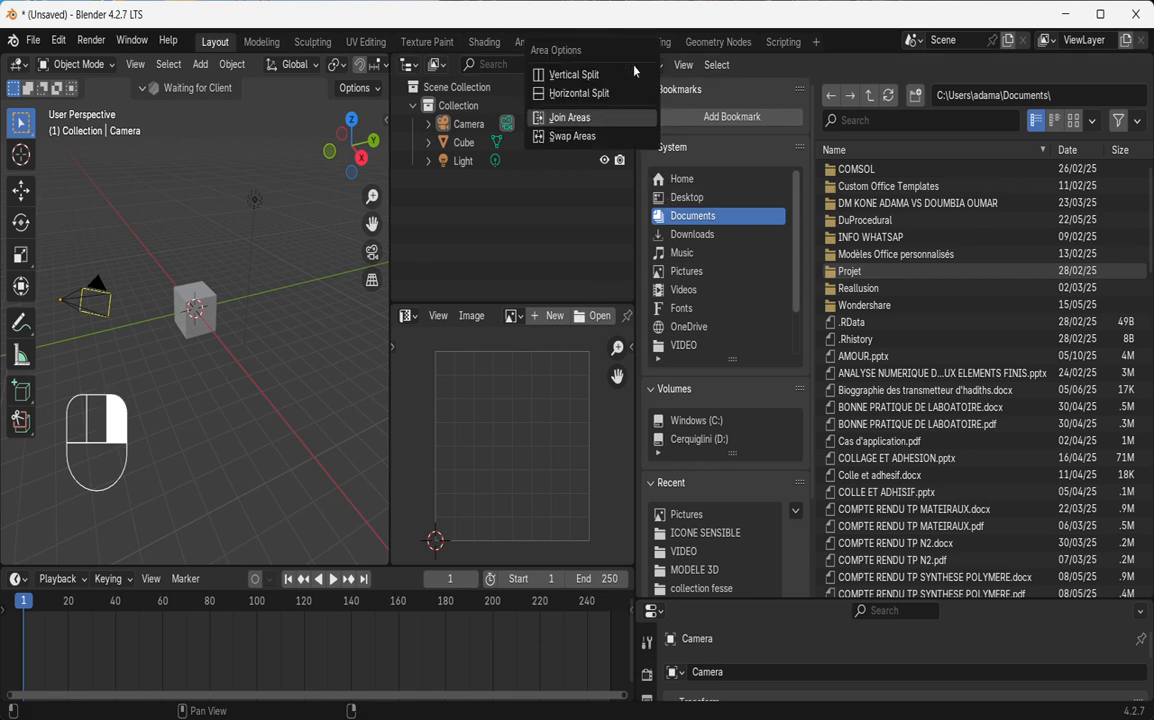
click(570, 118)
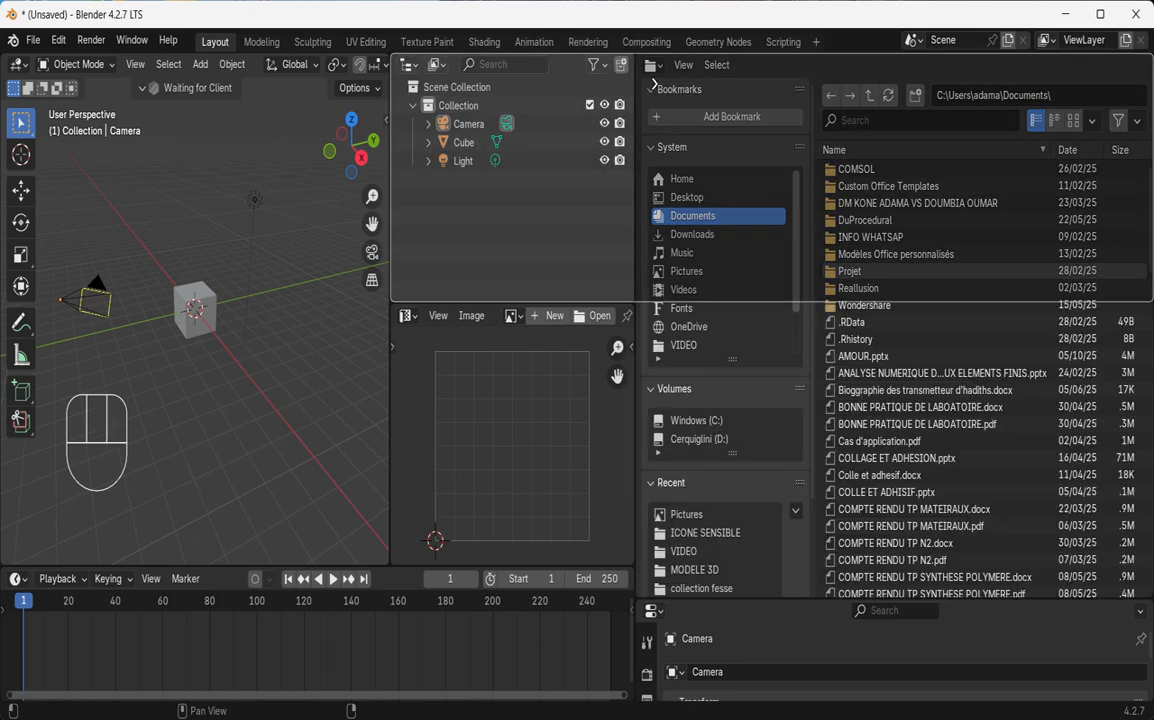
click(661, 82)
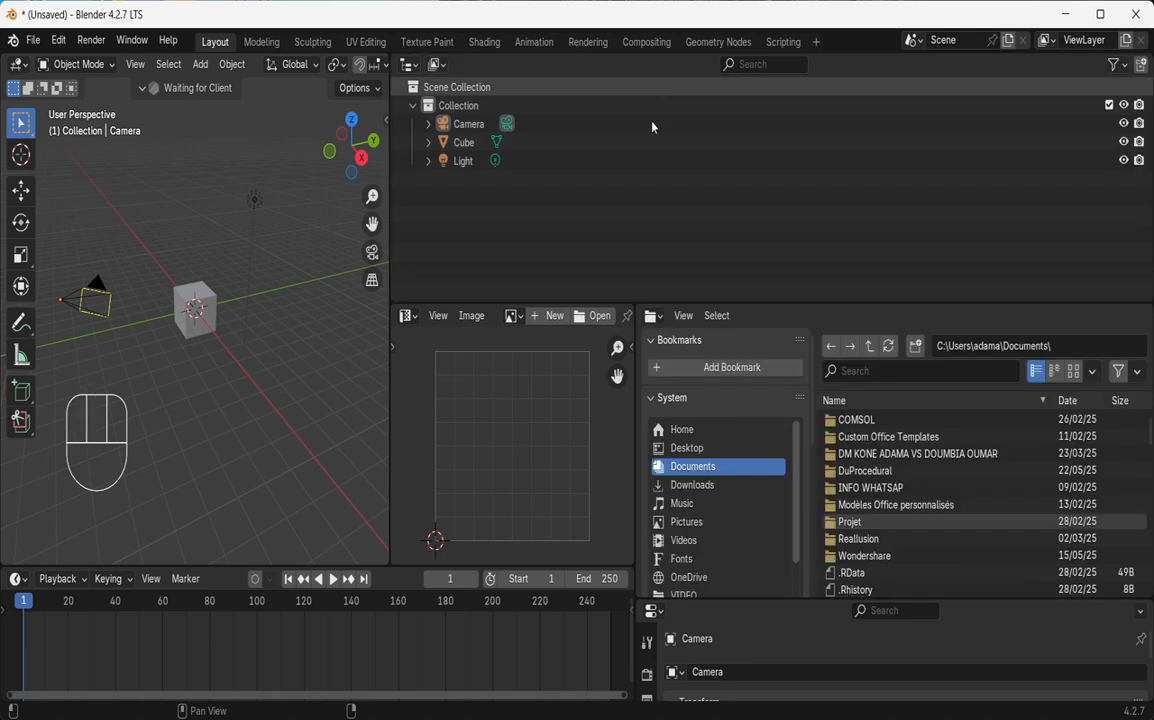
- Join the Image Editor area into the File Browser, and merge the File Browser into the Outliner above it
right_click(635, 318)
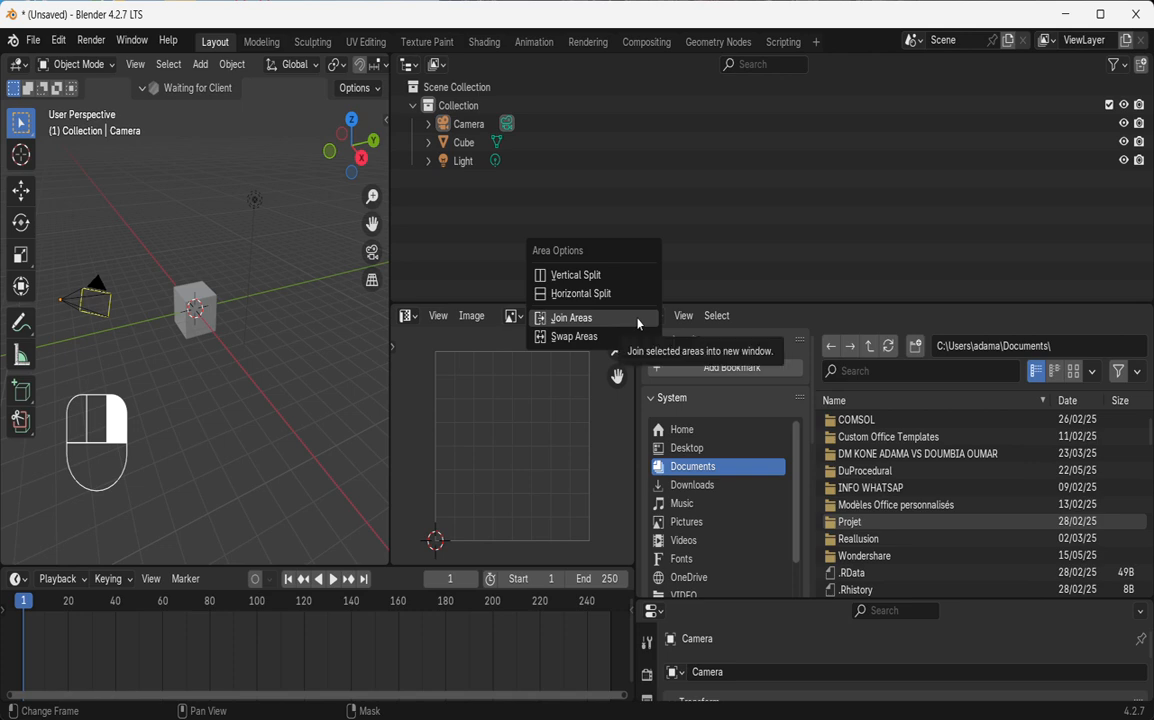
click(638, 318)
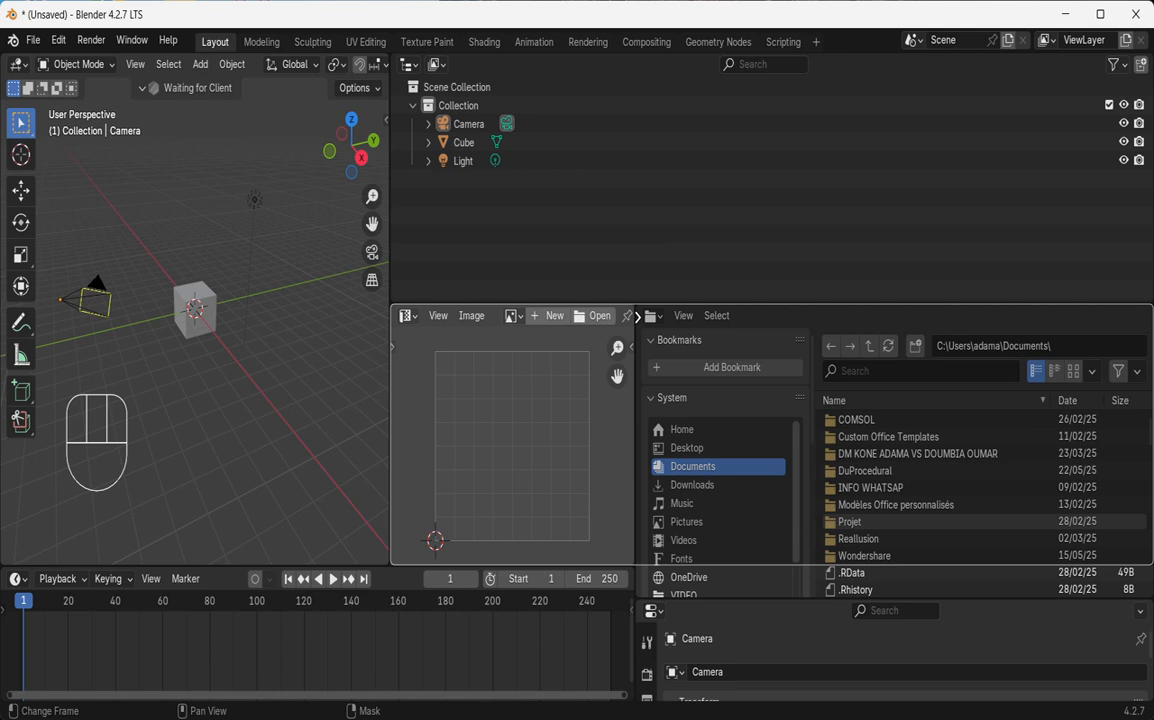
click(625, 322)
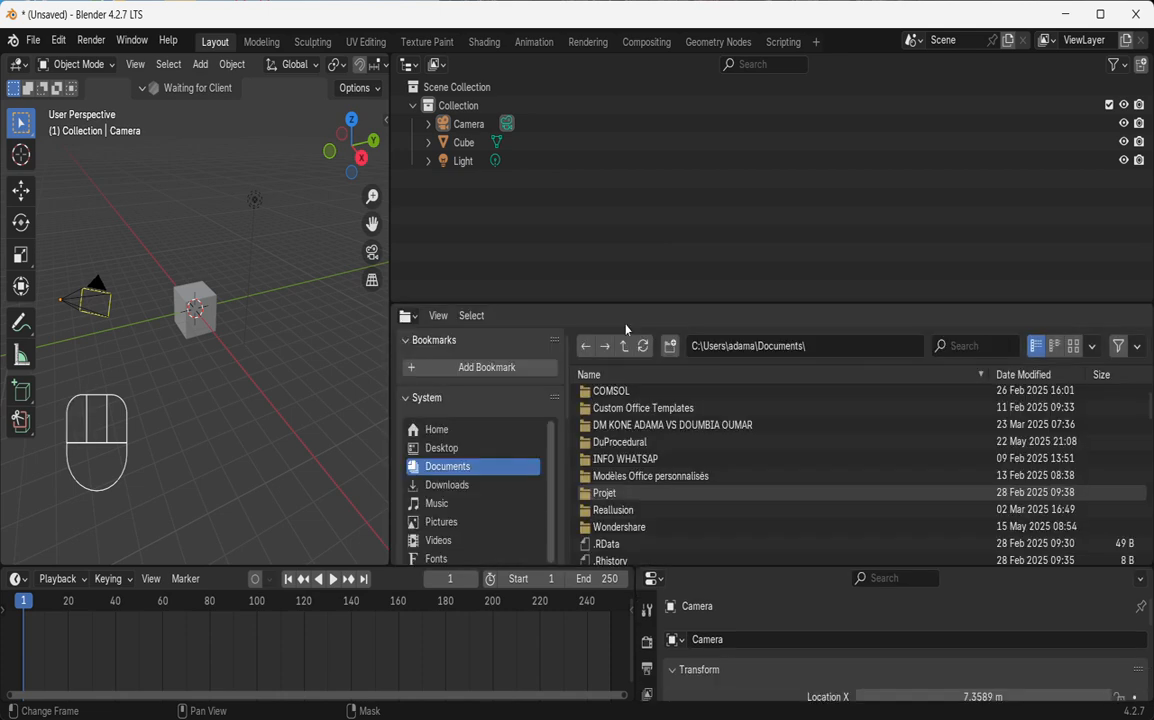
right_click(407, 304)
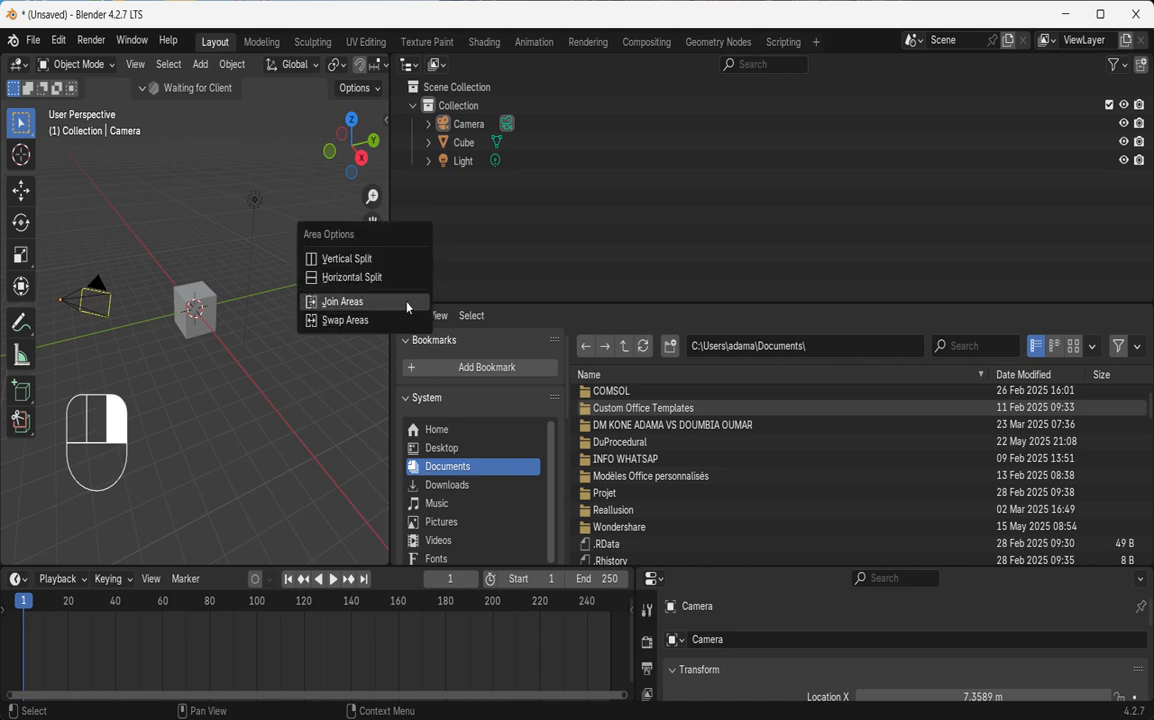
click(407, 302)
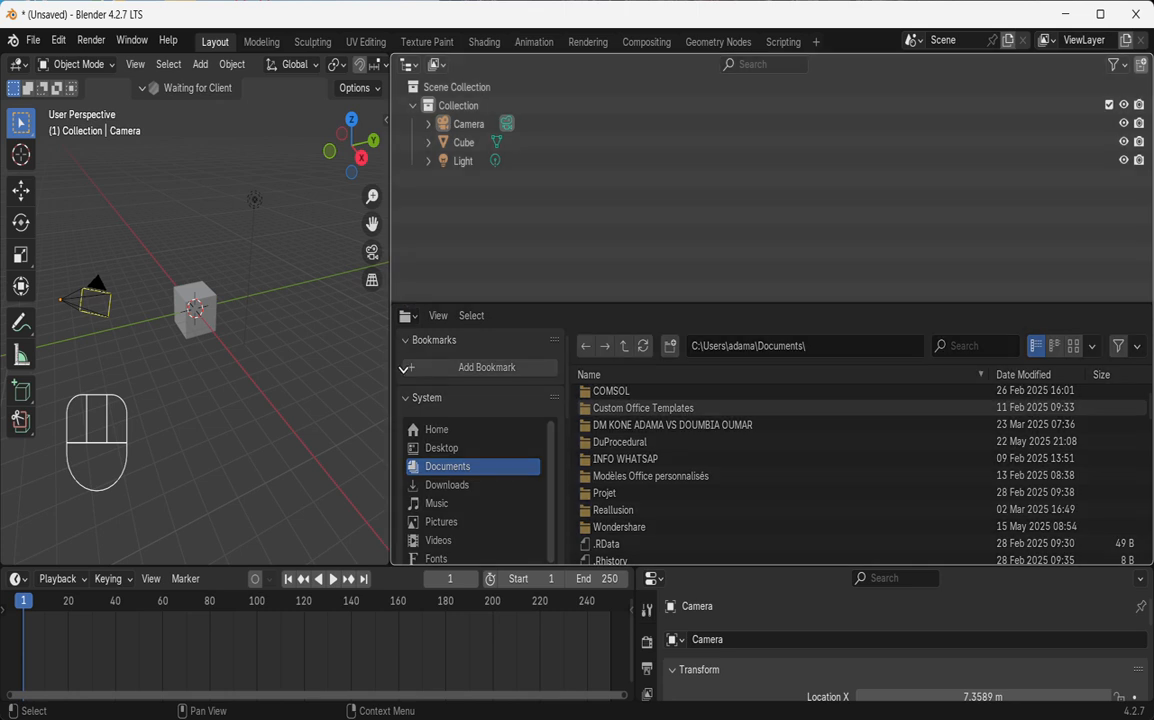
click(405, 375)
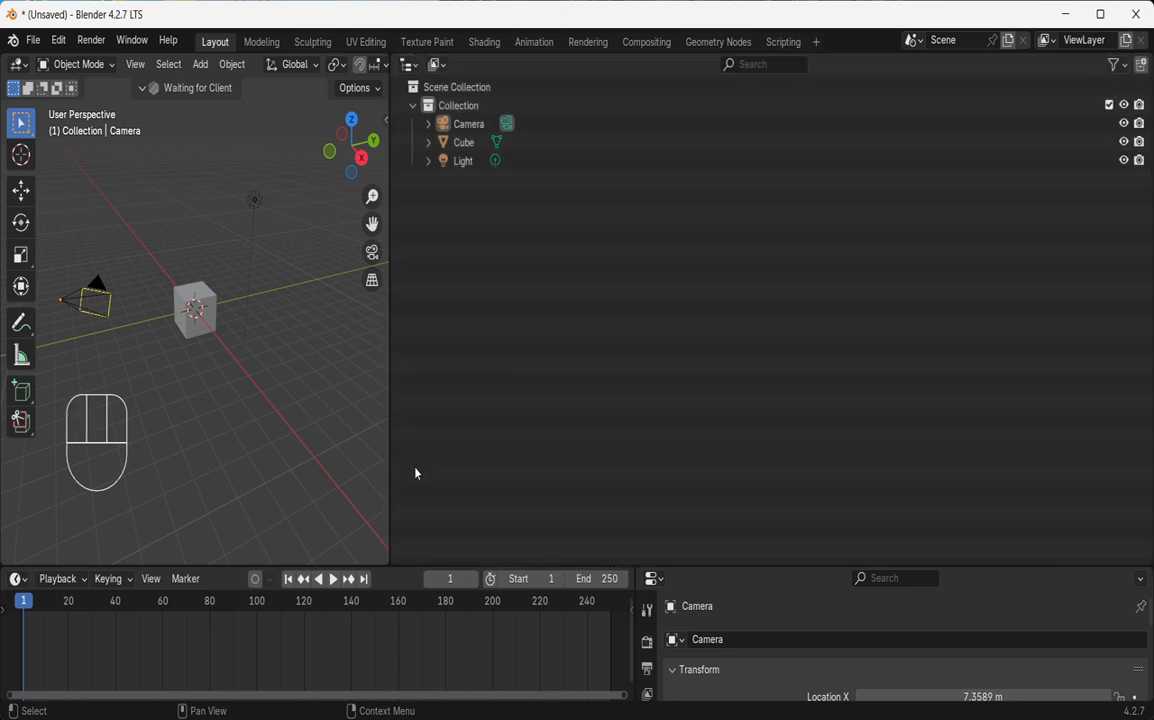
- Resize the areas so the 3D viewport fills over half the window width, with a low Timeline and Properties editor beneath it
click(391, 269)
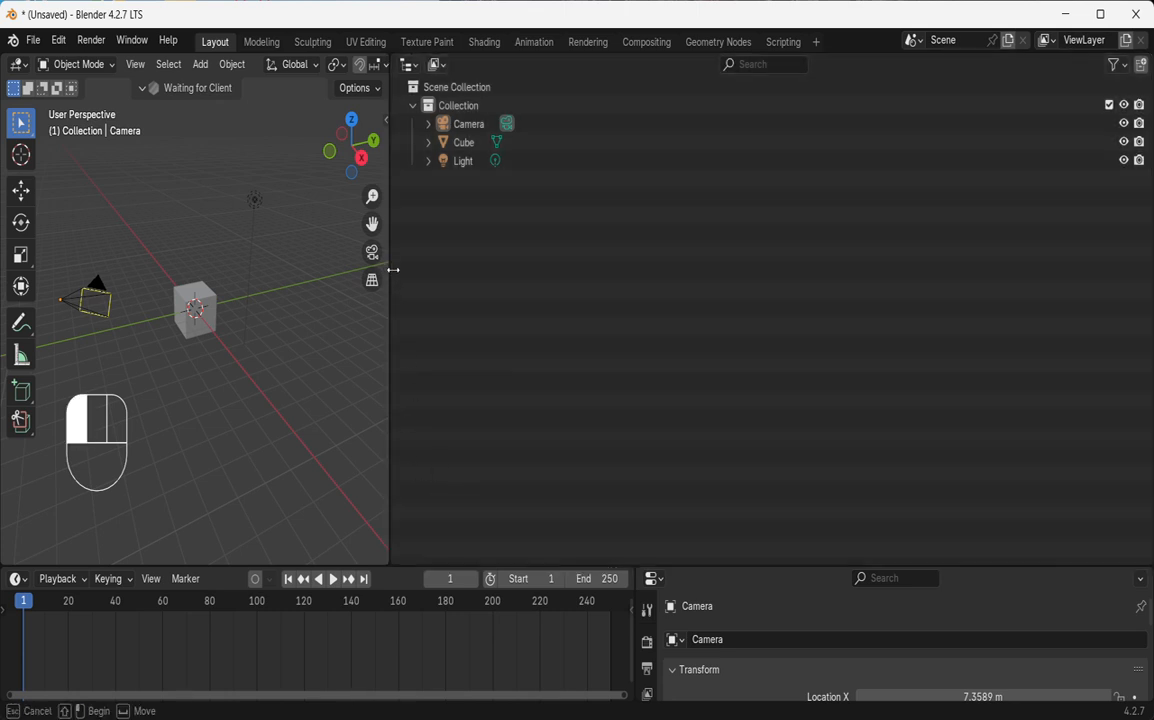
drag(391, 268, 785, 260)
drag(557, 567, 557, 407)
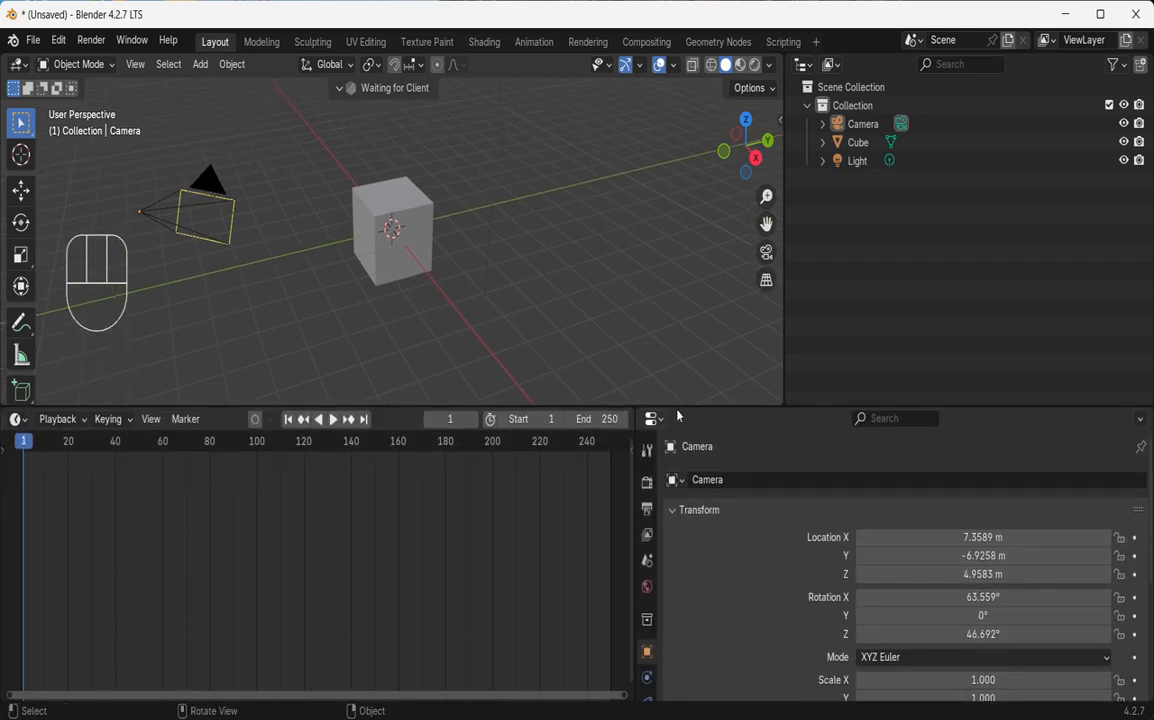
click(728, 410)
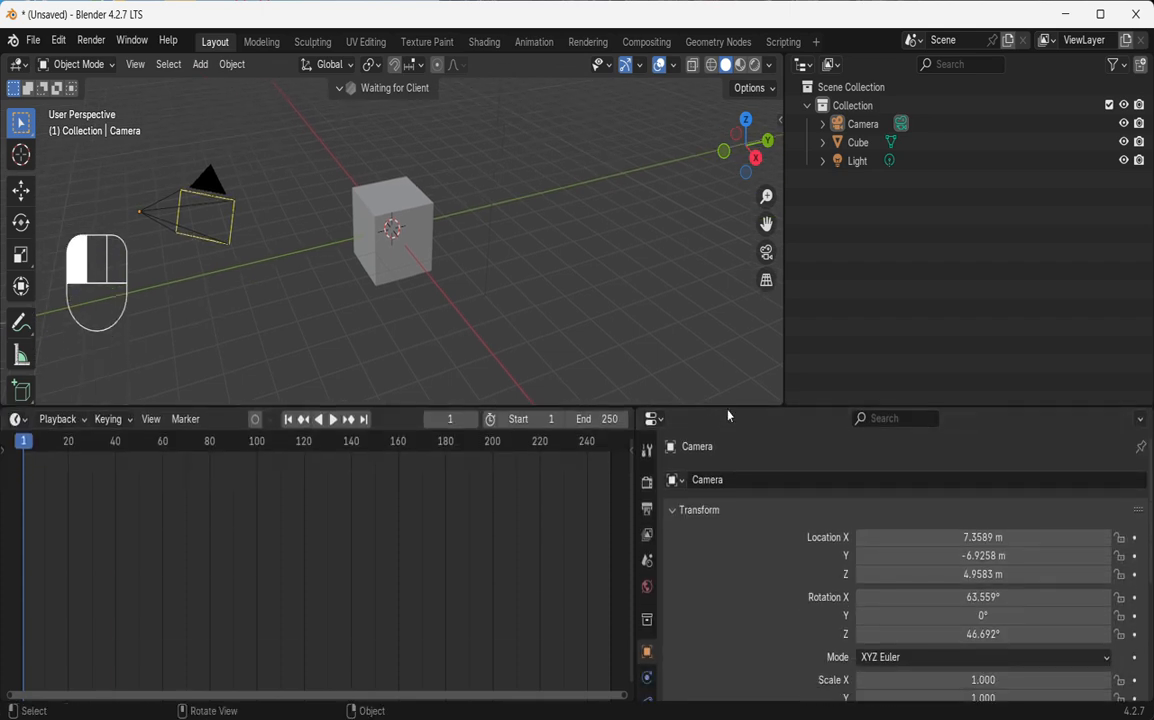
drag(727, 409, 727, 531)
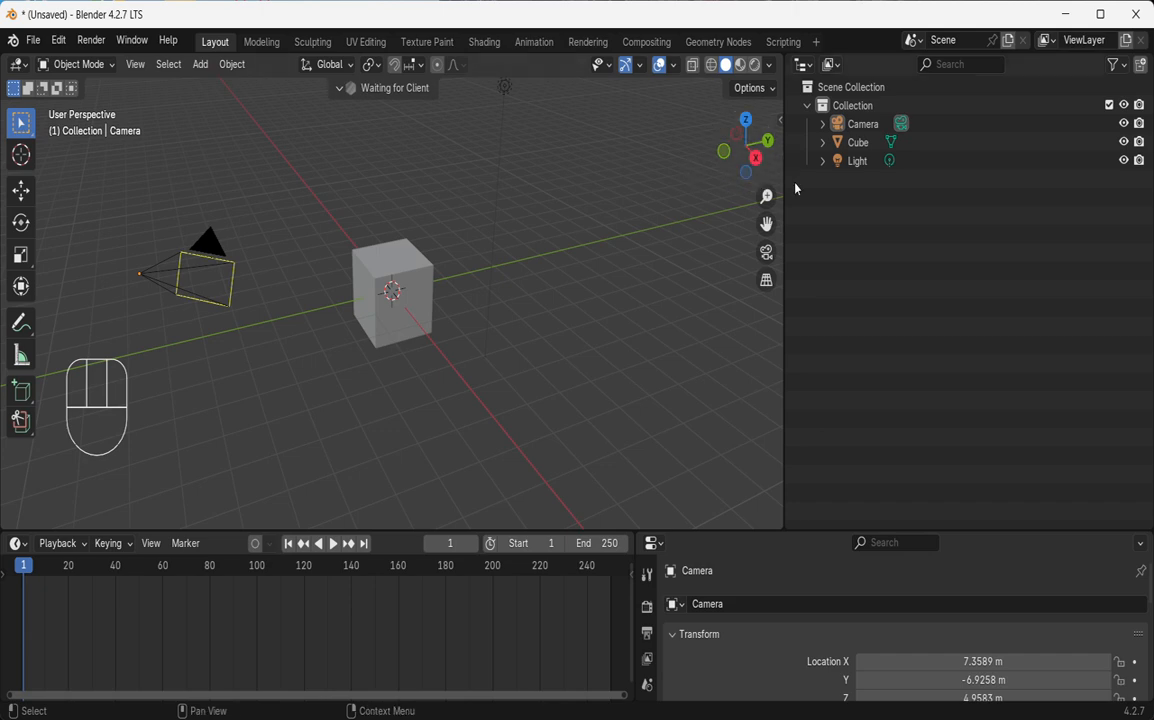
drag(784, 190, 666, 206)
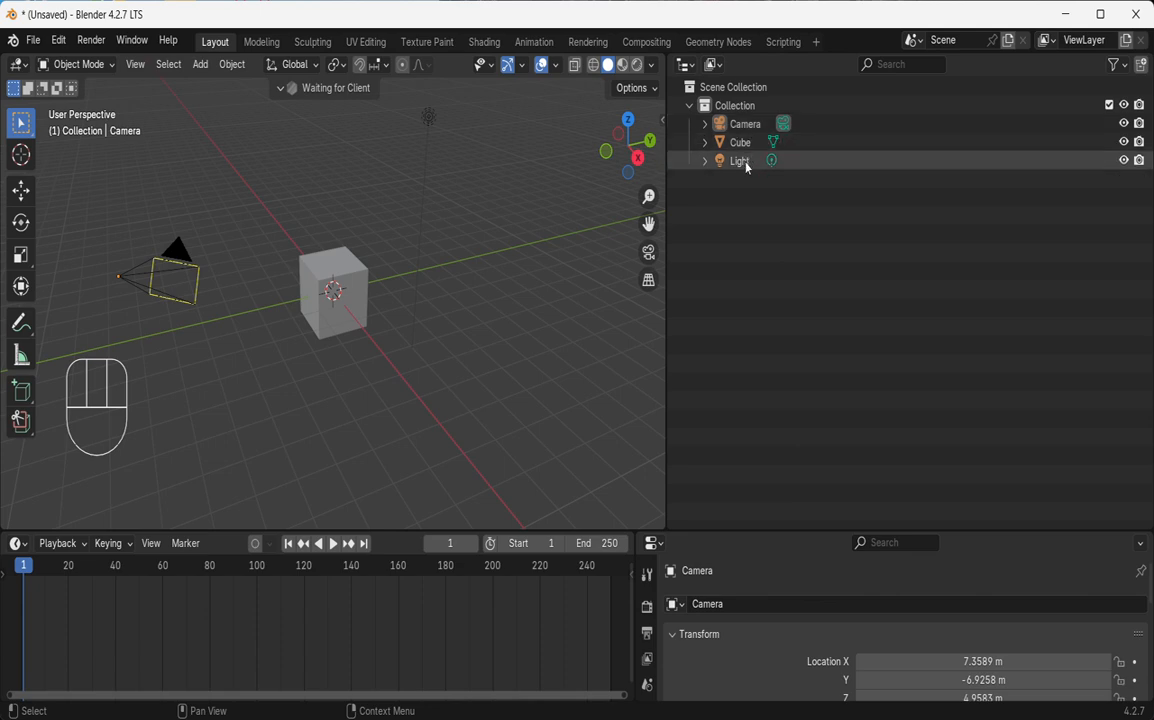
- Select the cube, the light and the camera one after another in the 3D viewport
click(316, 306)
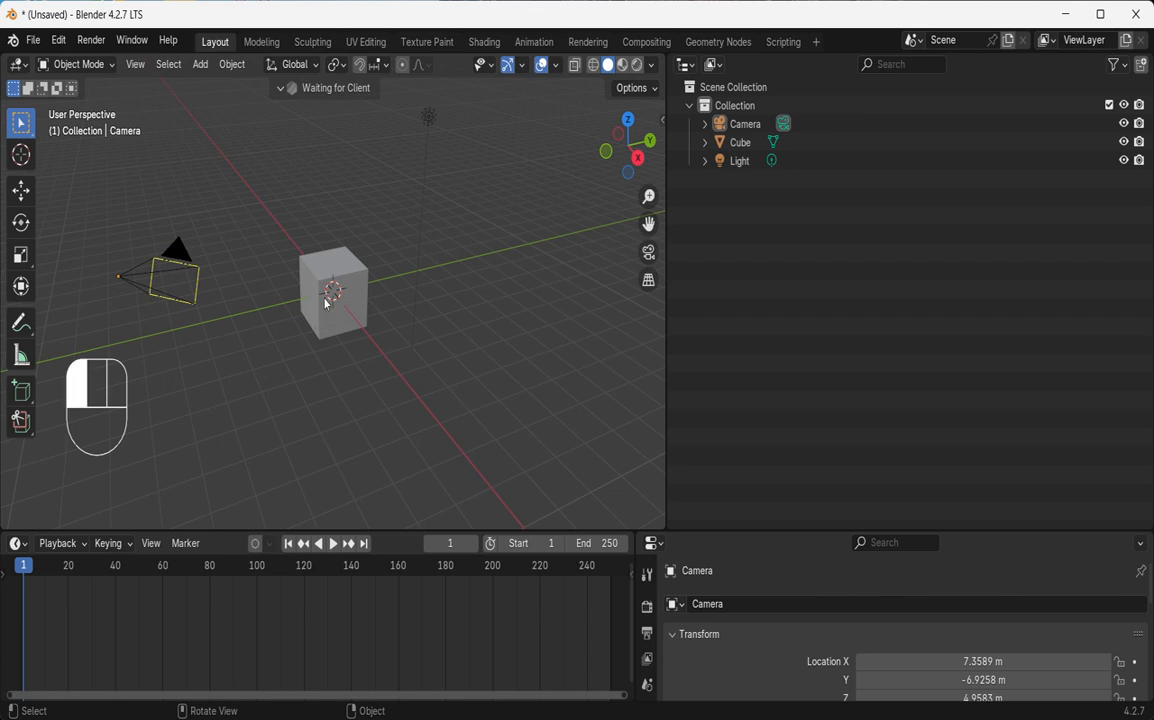
click(345, 285)
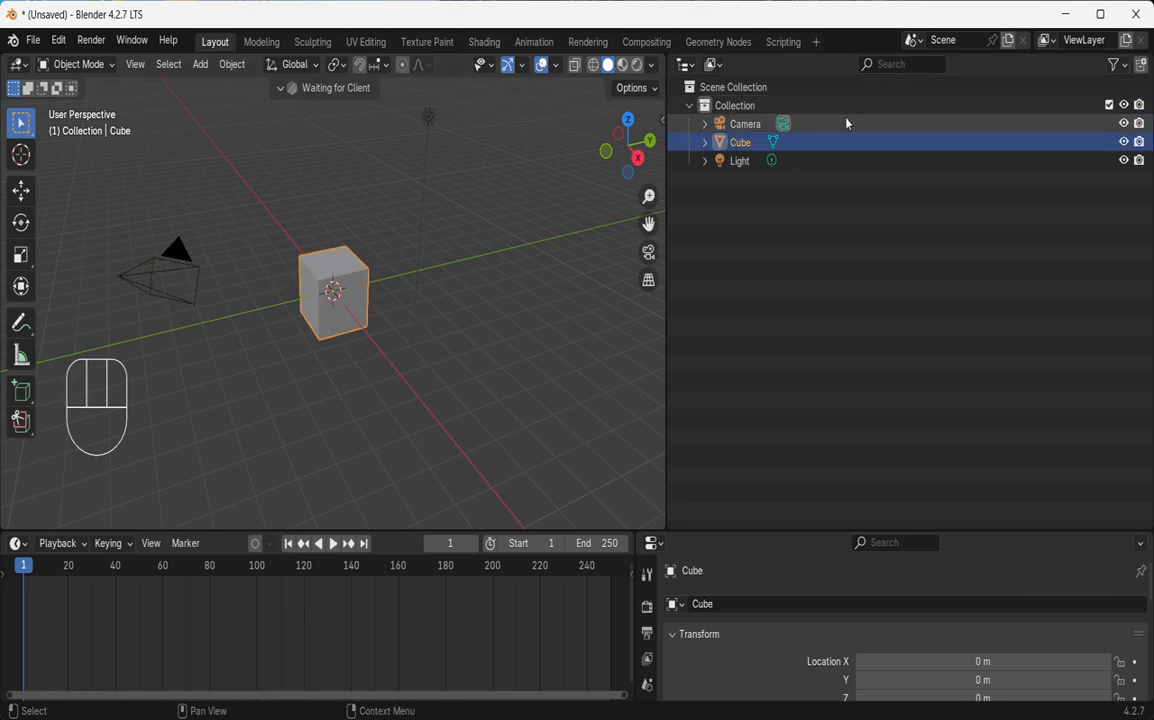
click(429, 119)
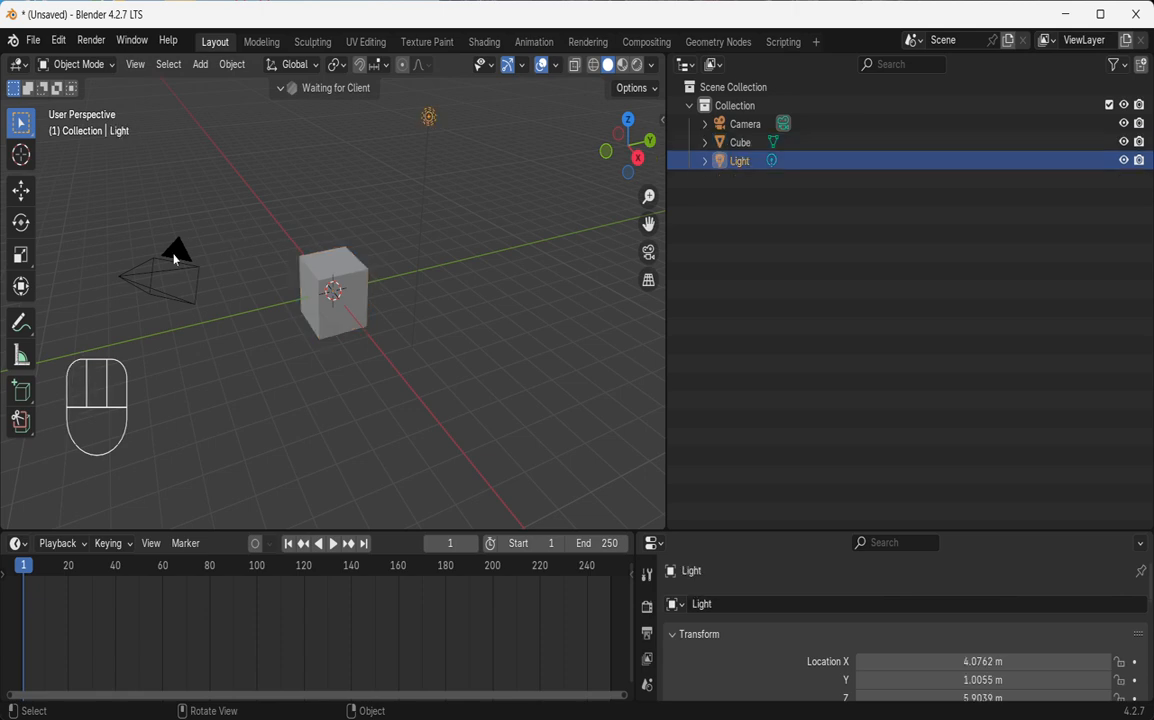
click(174, 259)
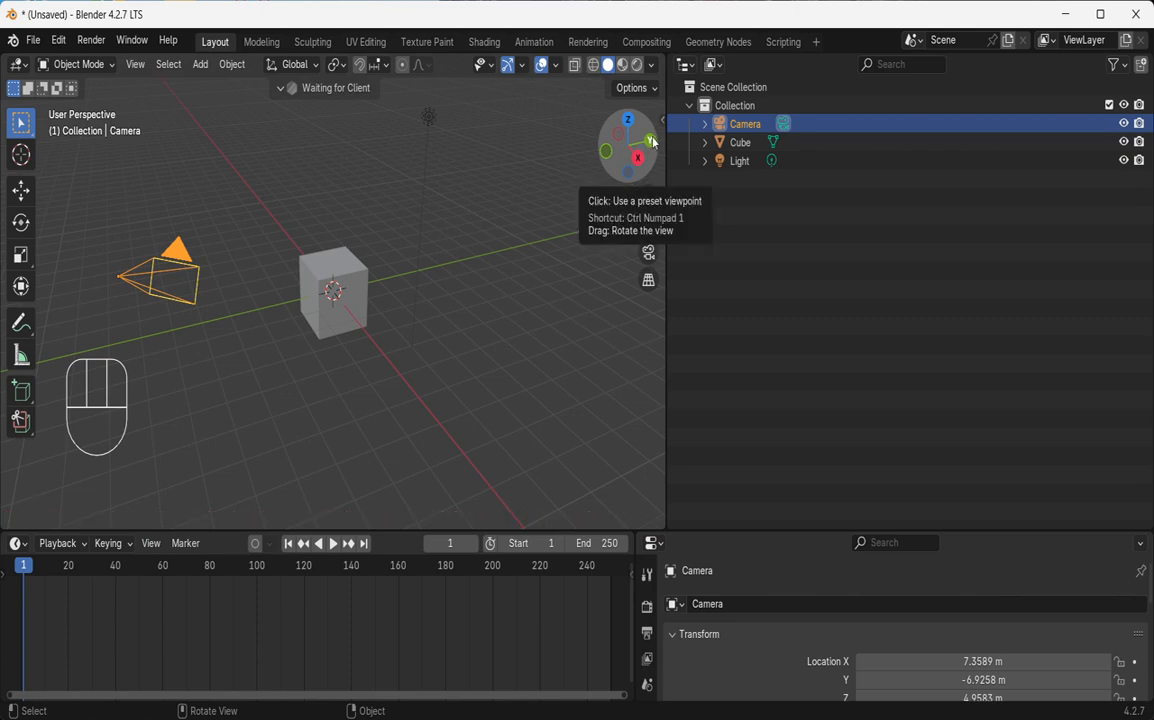
- Orbit the 3D viewport with the navigation gizmo, including the Right and Back orthographic views, and zoom in on the cube
drag(655, 143, 330, 390)
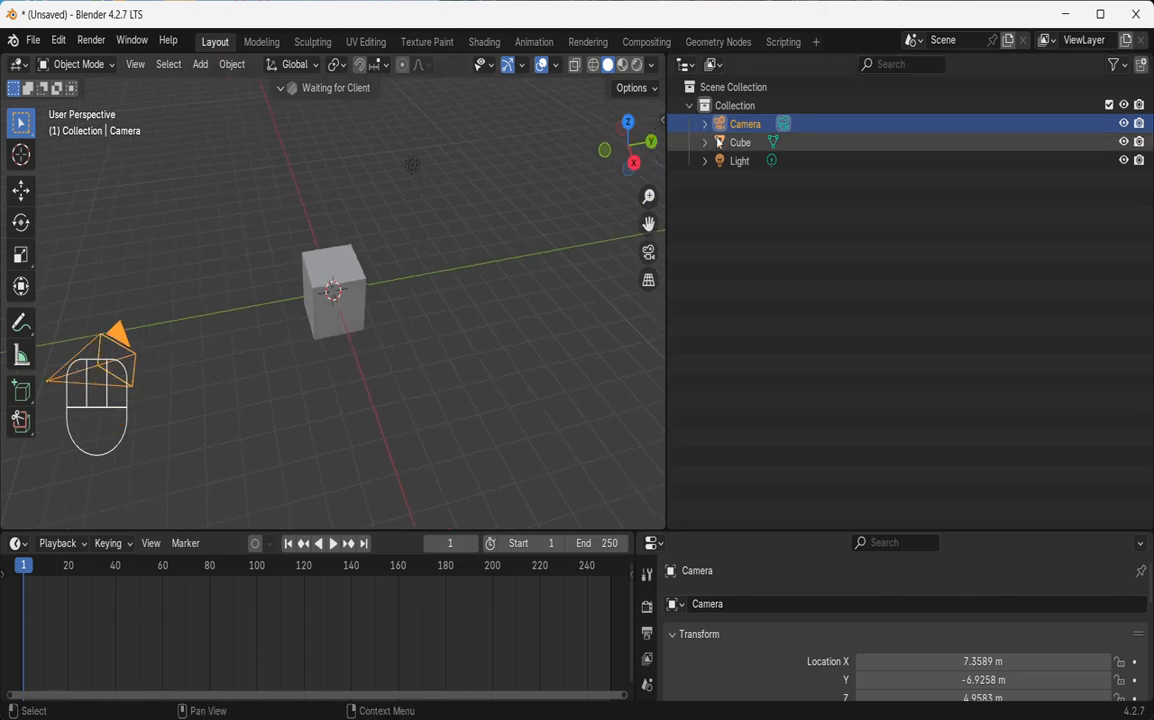
click(636, 168)
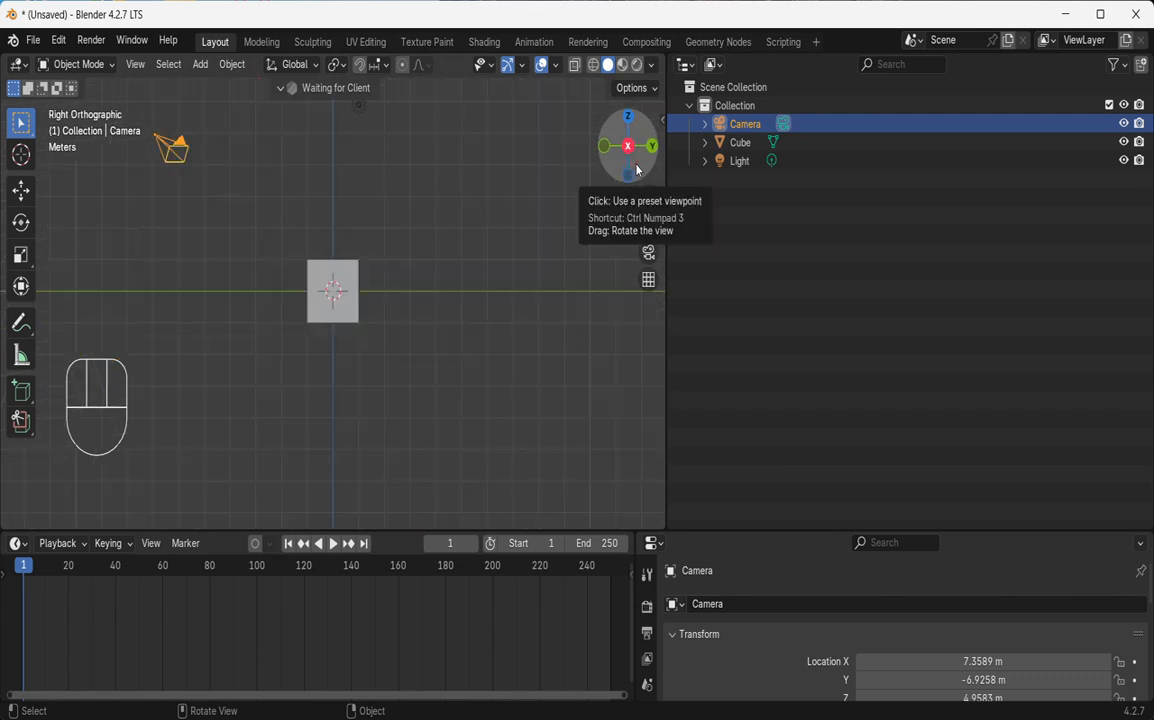
click(630, 119)
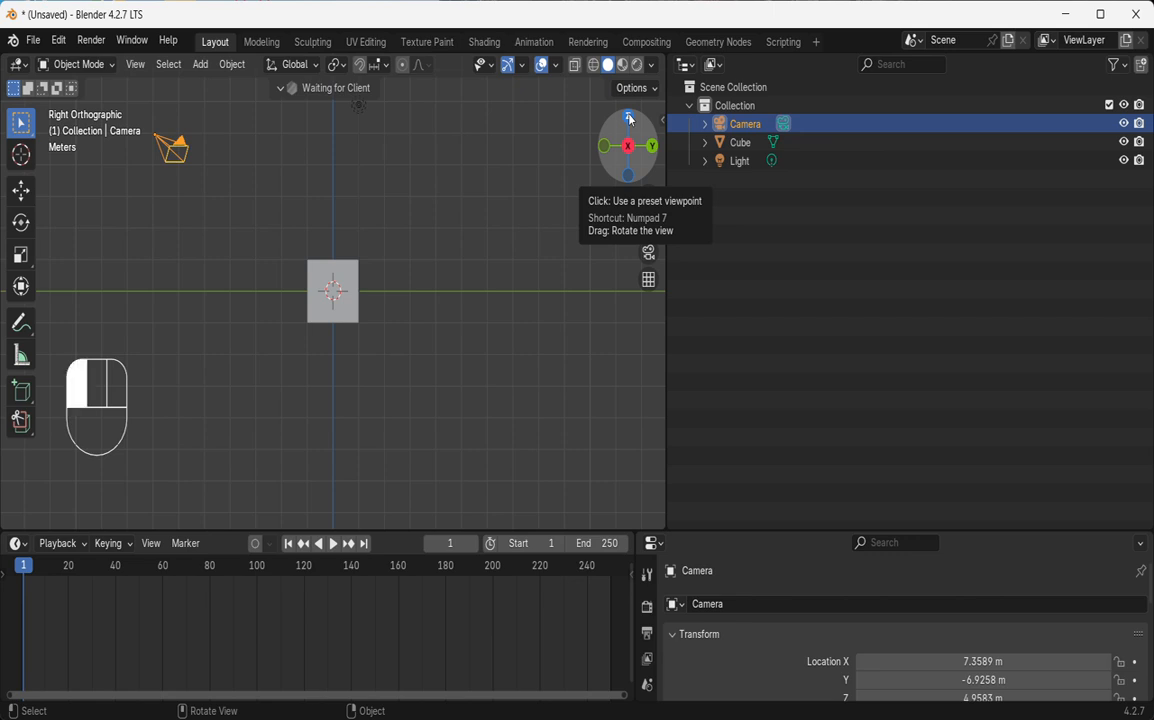
click(630, 119)
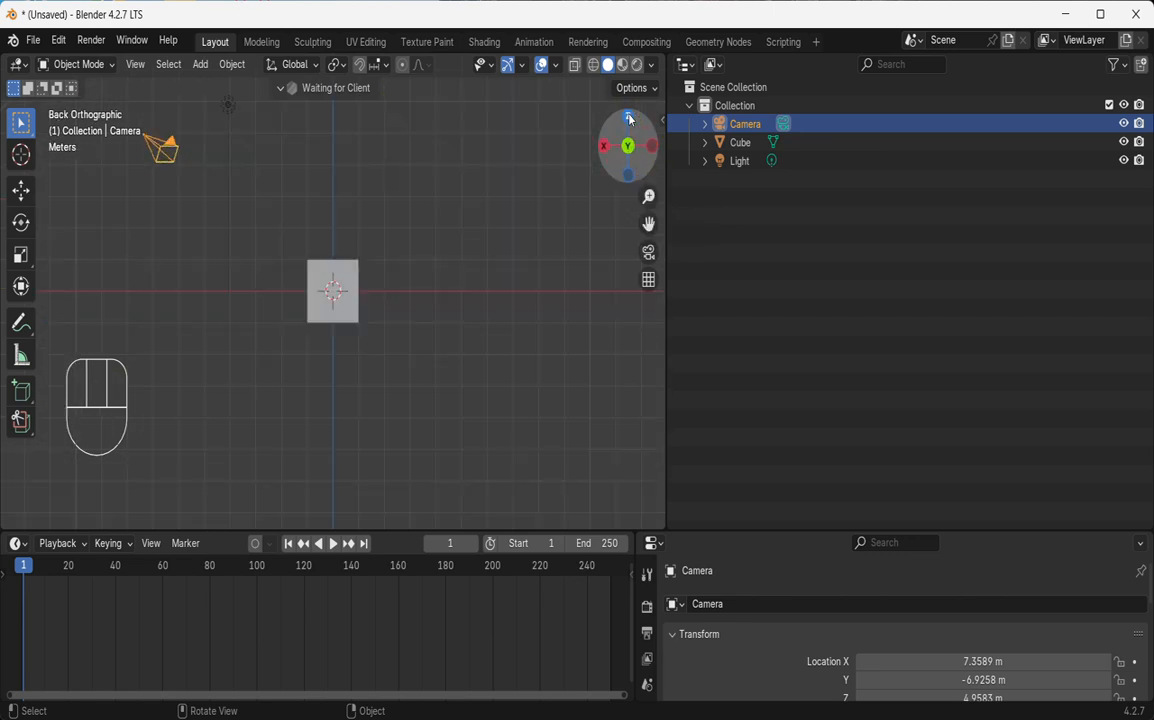
drag(630, 119, 550, 136)
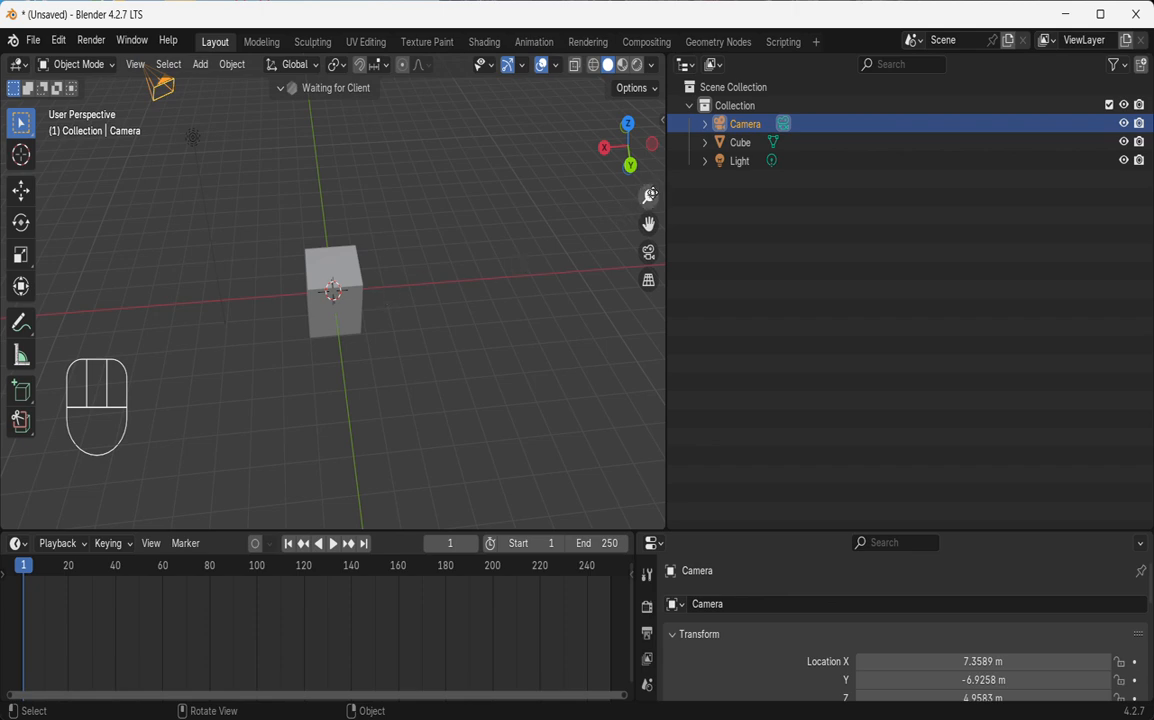
drag(648, 196, 642, 242)
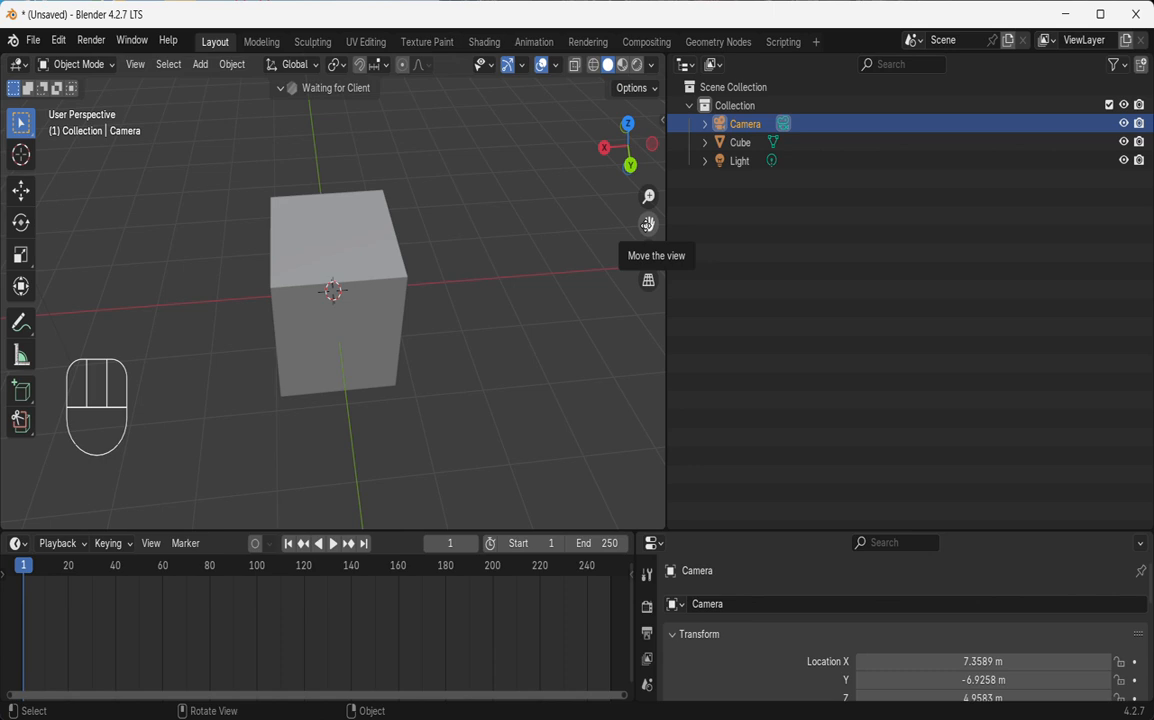
- Pan the 3D viewport until the objects leave it, and bring the whole scene back into view
drag(648, 224, 330, 450)
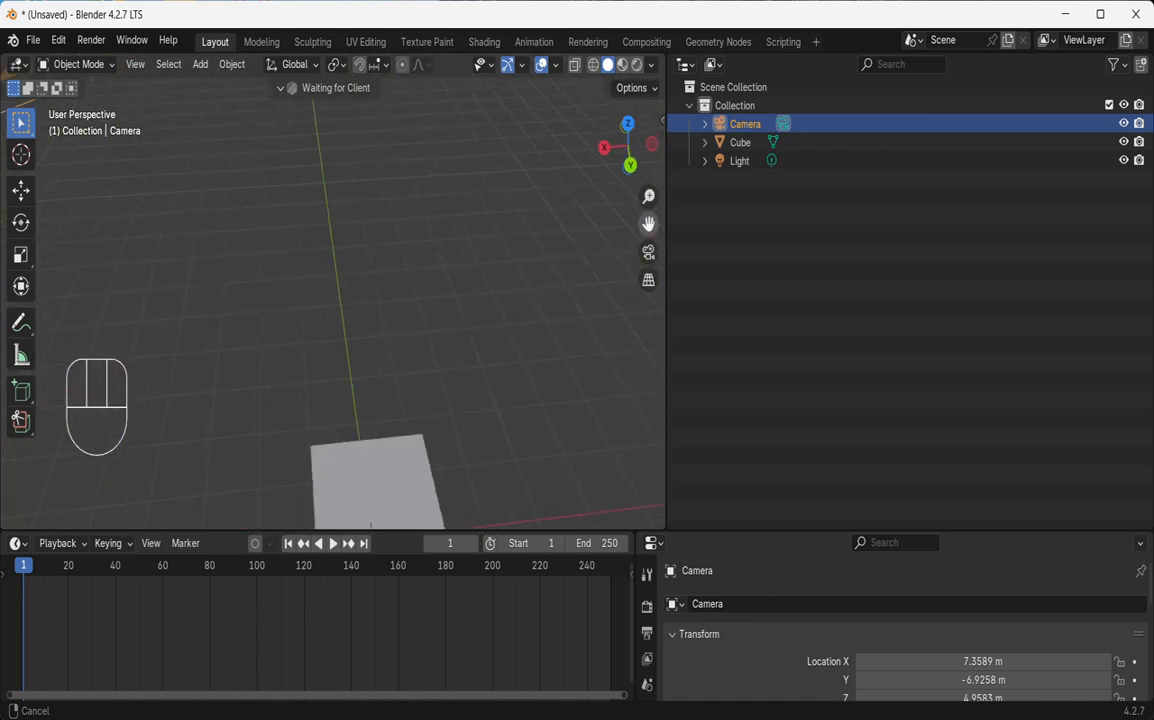
drag(371, 524, 550, 515)
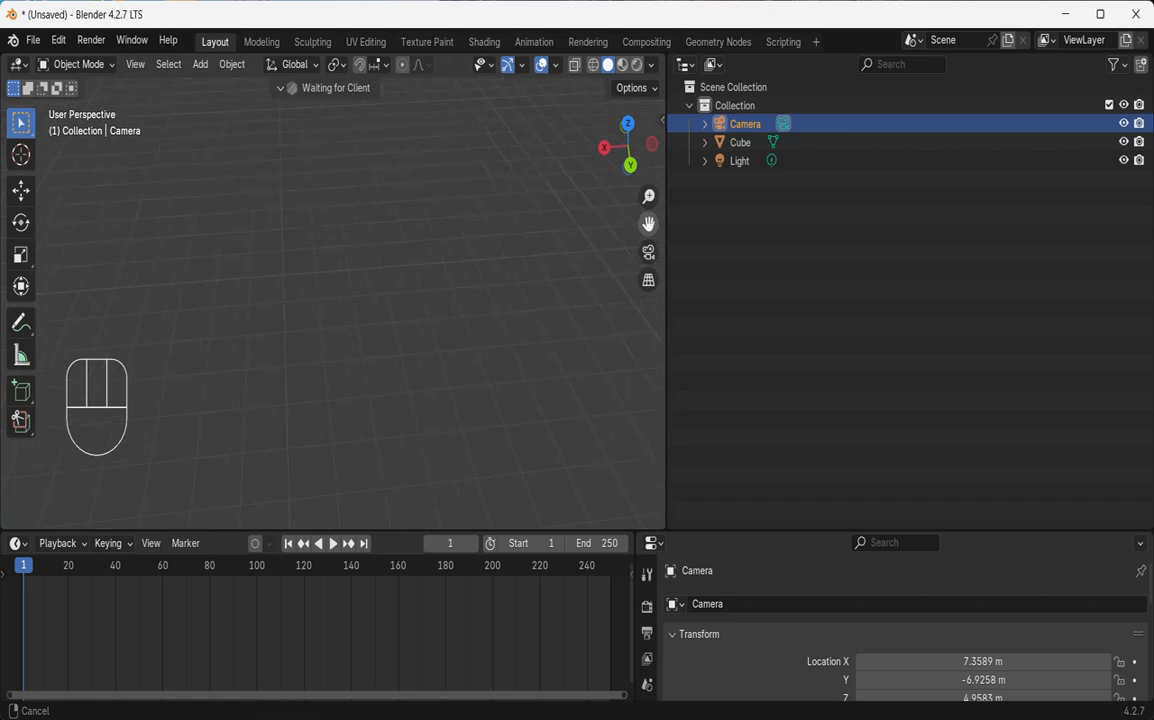
drag(550, 515, 327, 347)
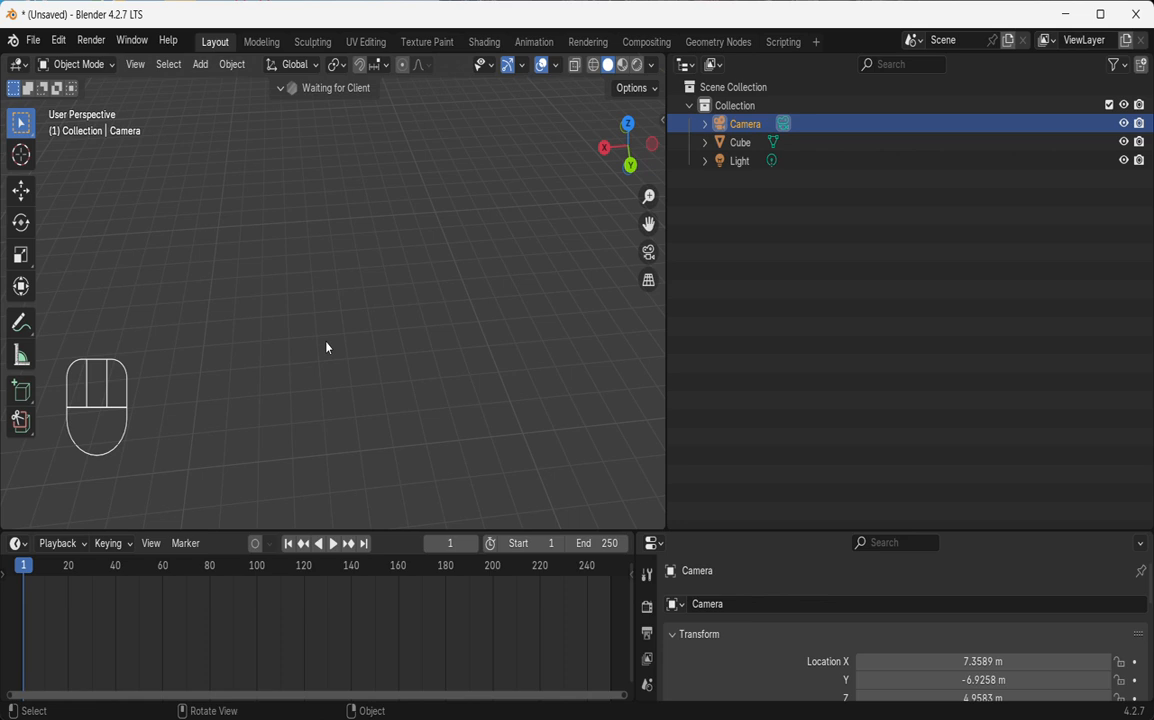
key(shift+c)
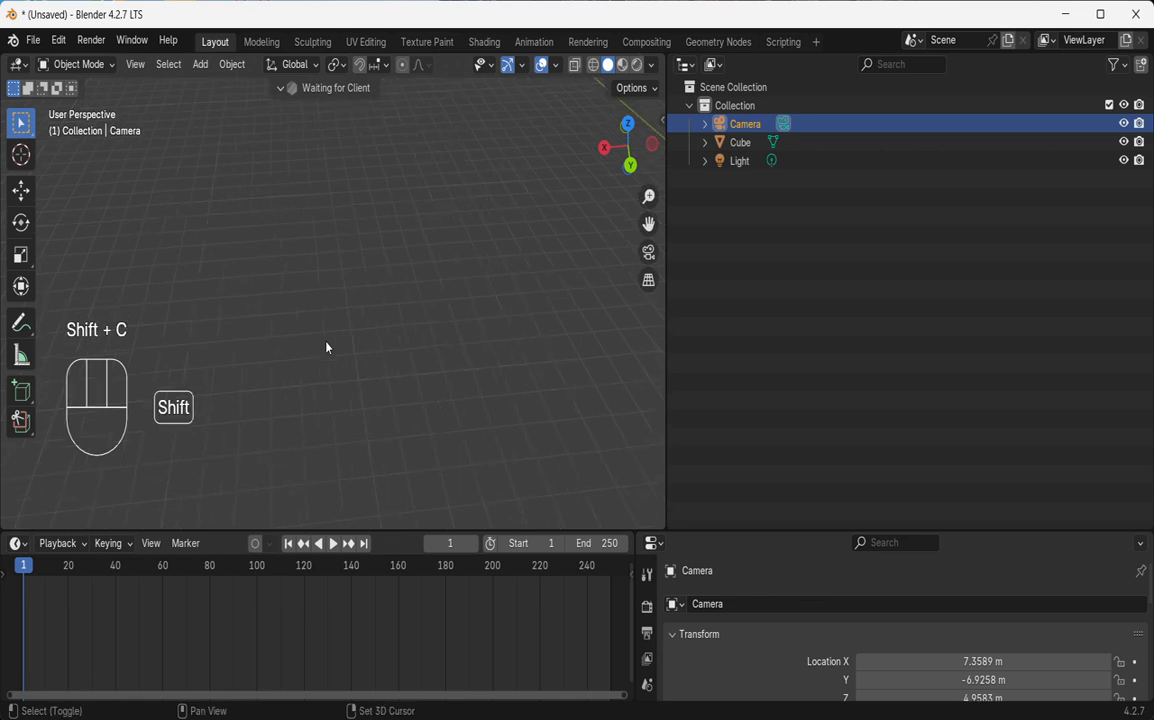
- View the scene in Back orthographic and through the camera, and return to a free perspective view centred on the cube
drag(627, 145, 600, 165)
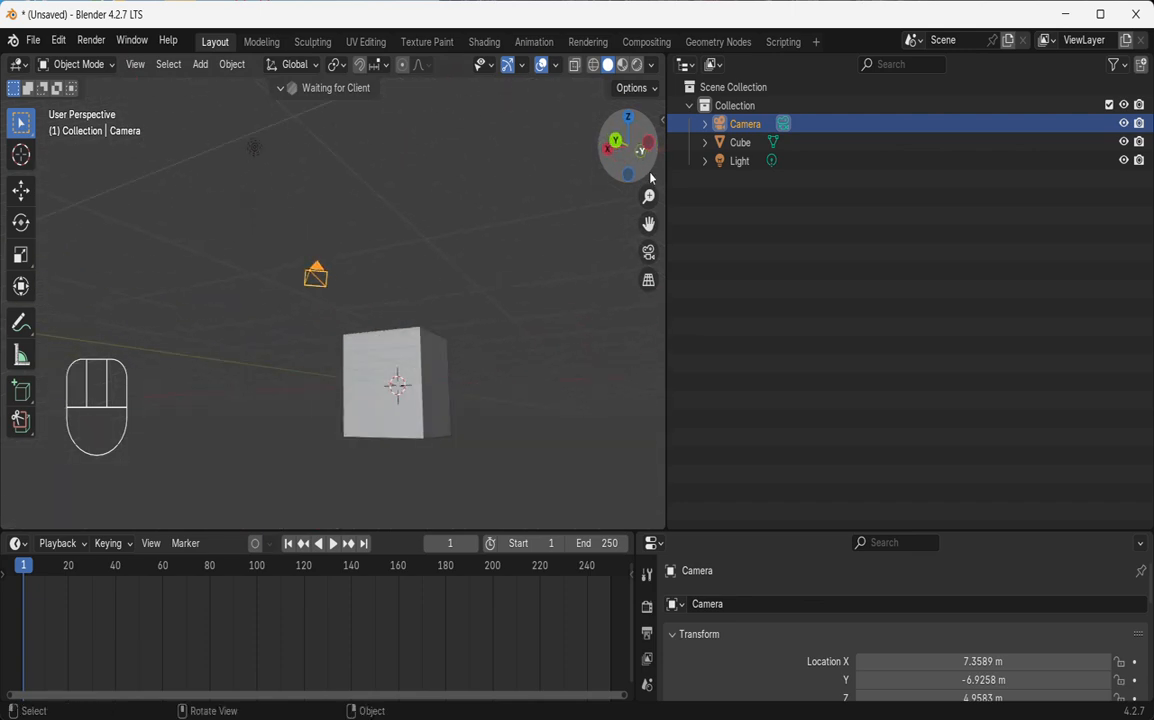
click(616, 140)
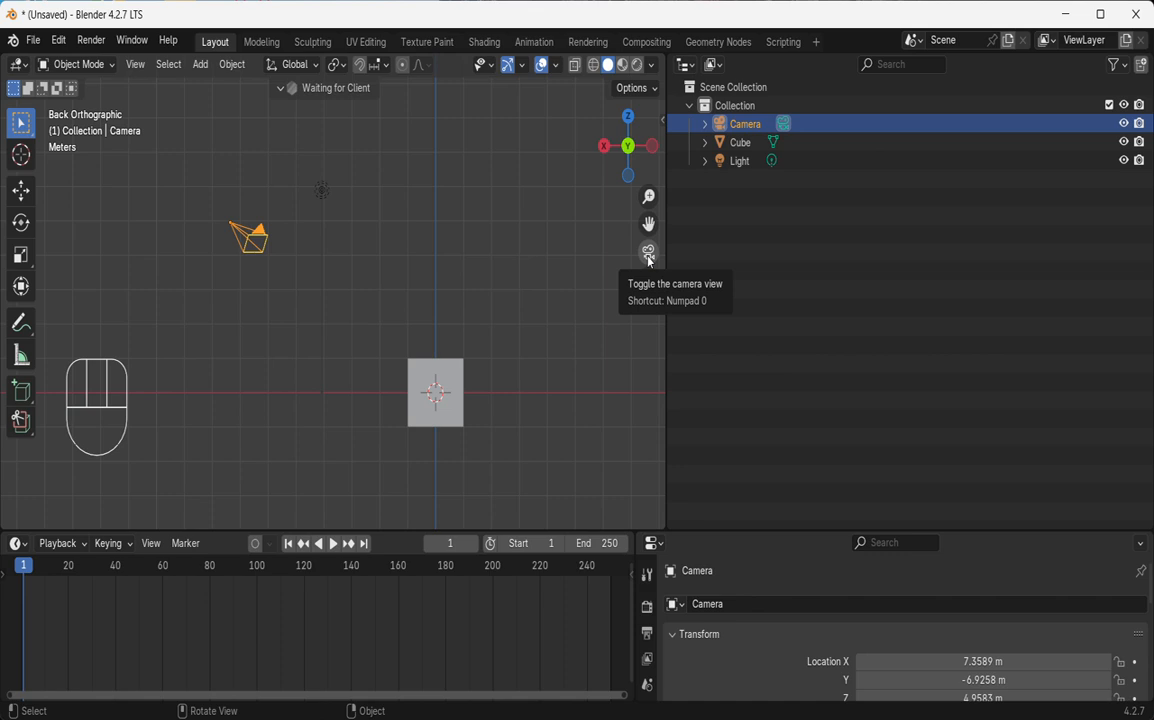
click(649, 256)
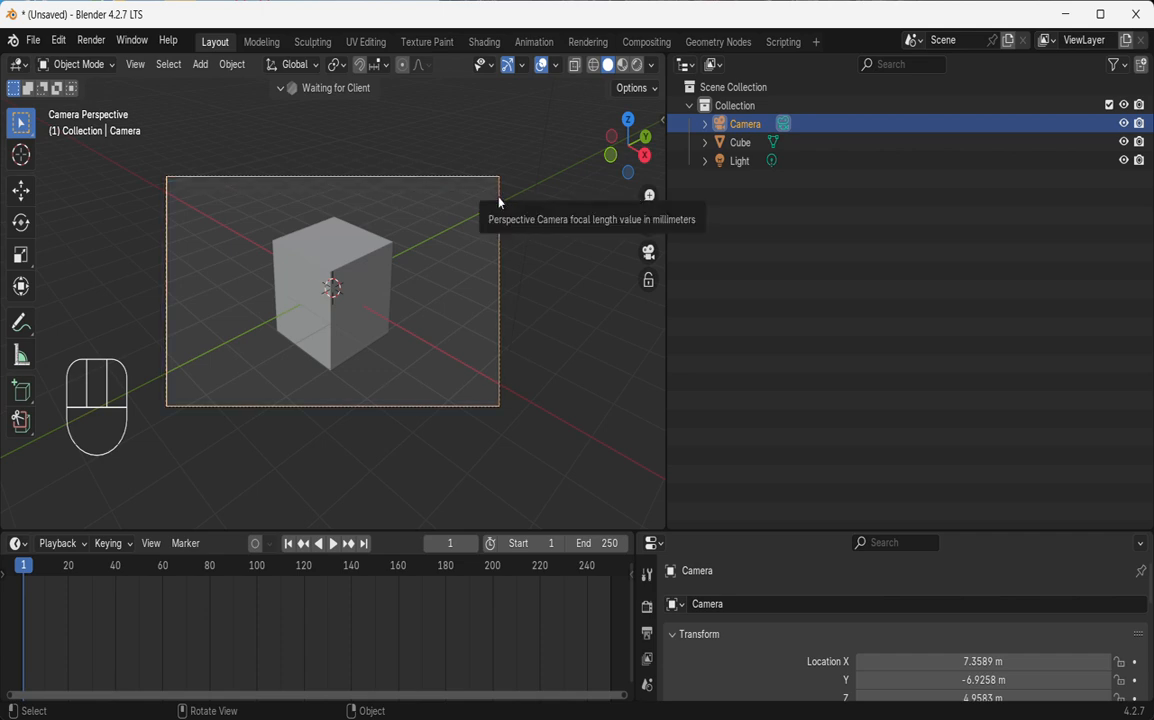
drag(640, 160, 622, 196)
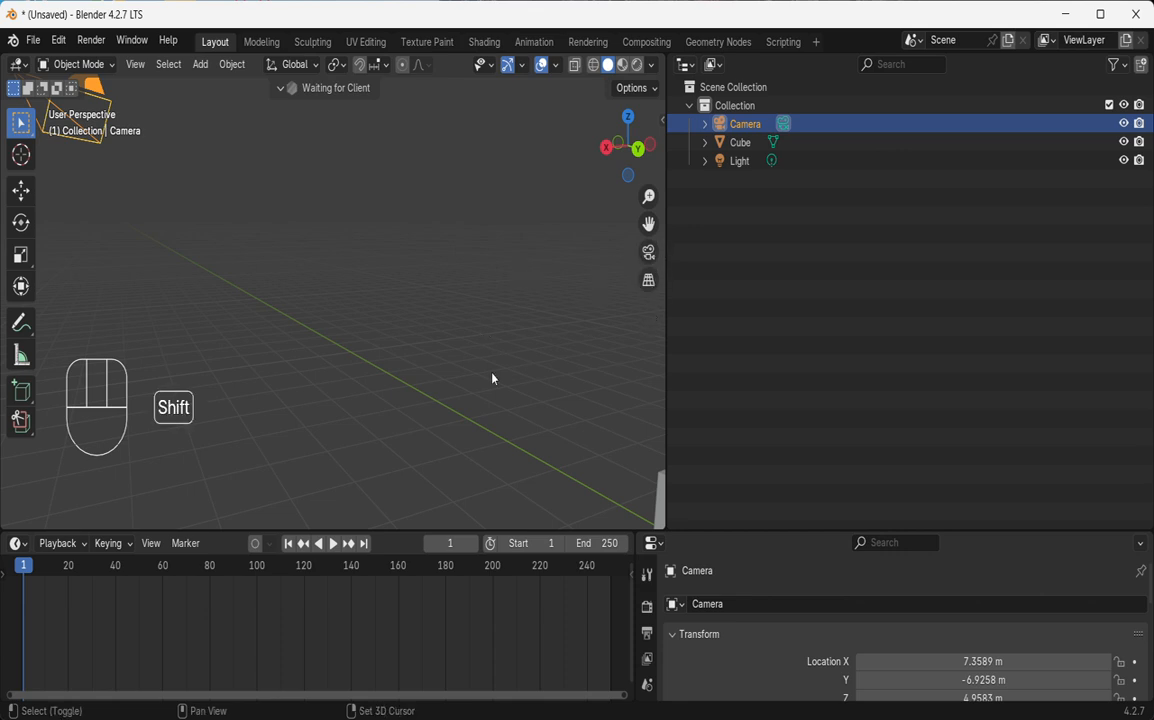
key(shift+c)
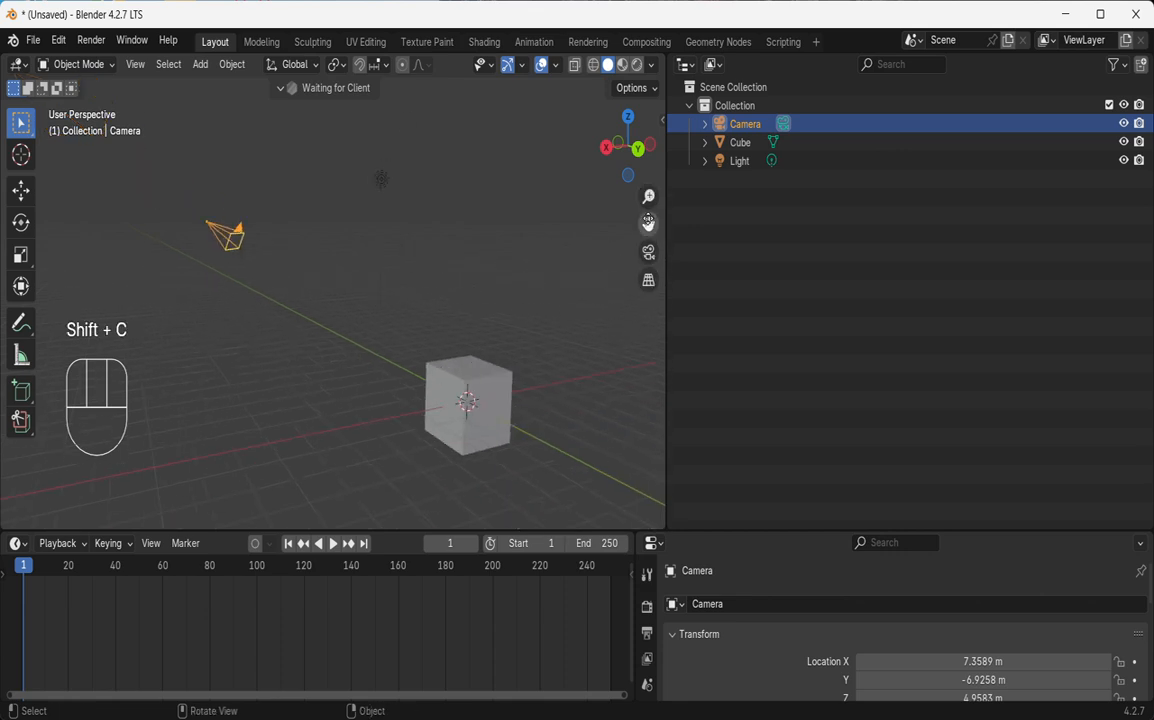
drag(648, 223, 543, 85)
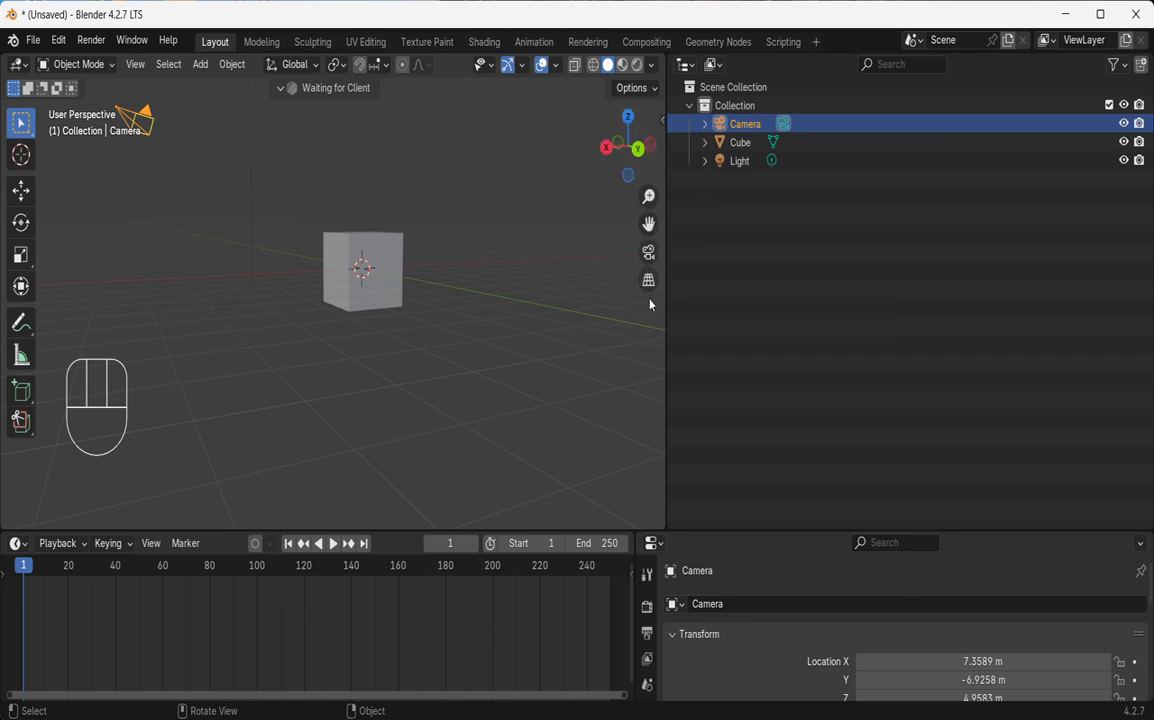
- Compare the orthographic and perspective projections of the cube while orbiting around it
click(649, 281)
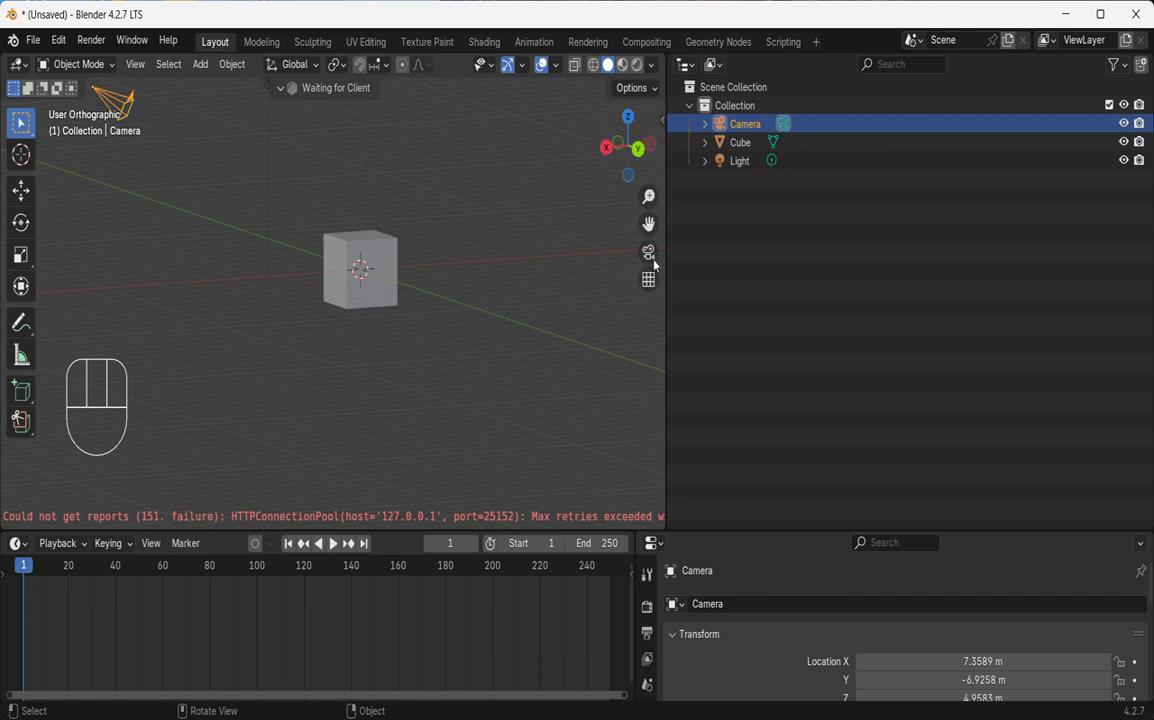
drag(624, 140, 610, 186)
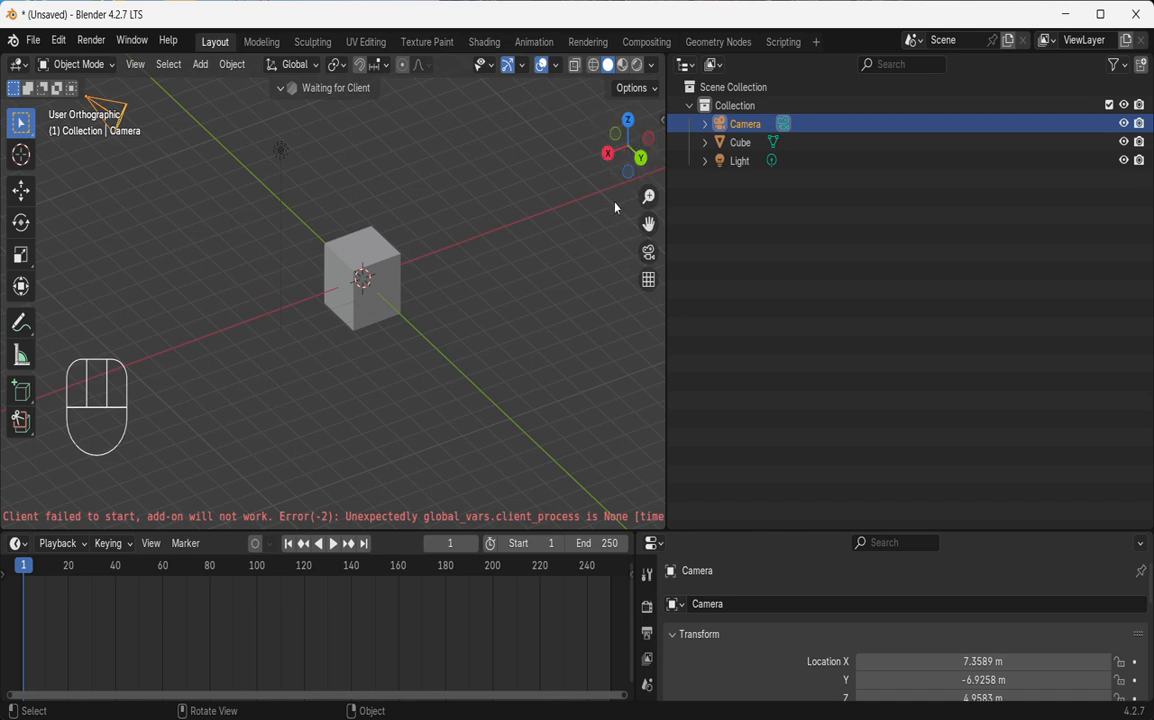
click(641, 157)
drag(628, 145, 615, 165)
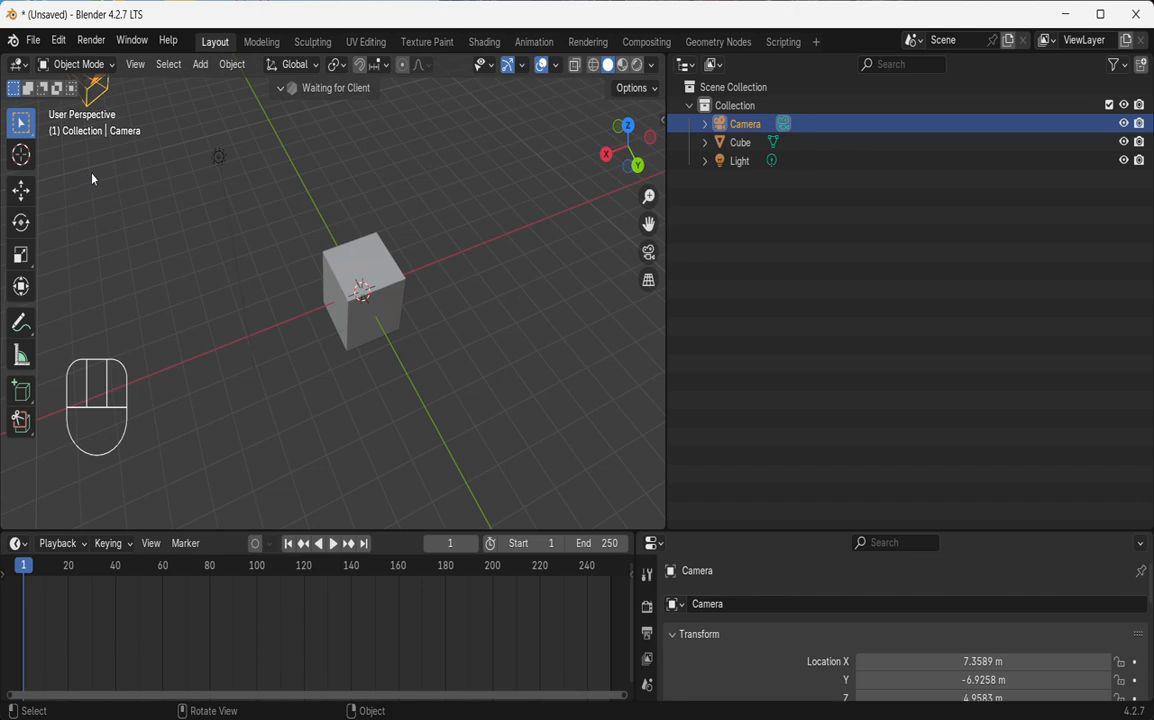
- Hide and restore the 3D viewport's toolbar twice
key(t)
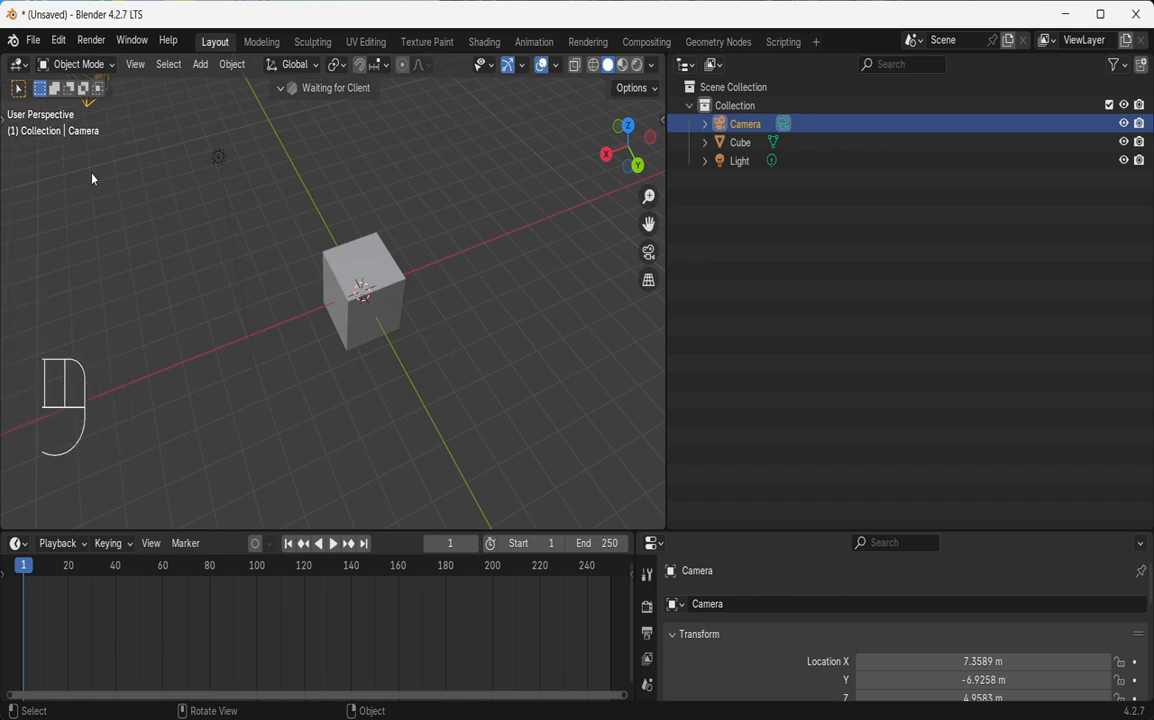
key(t)
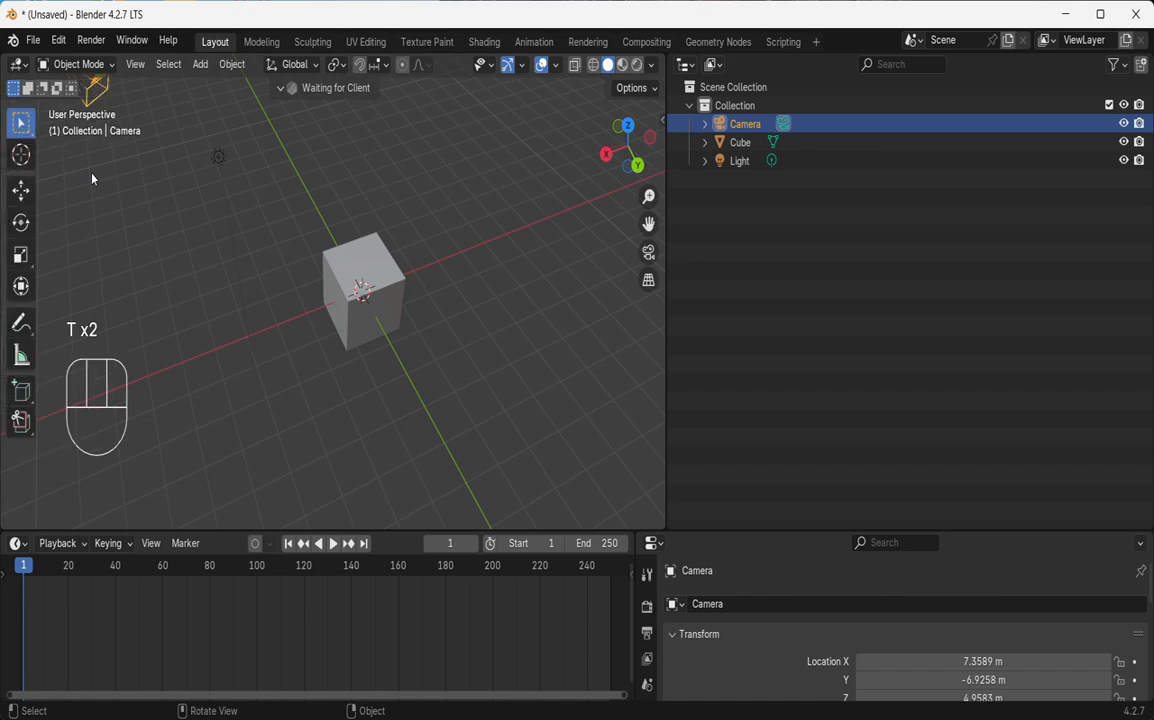
key(t)
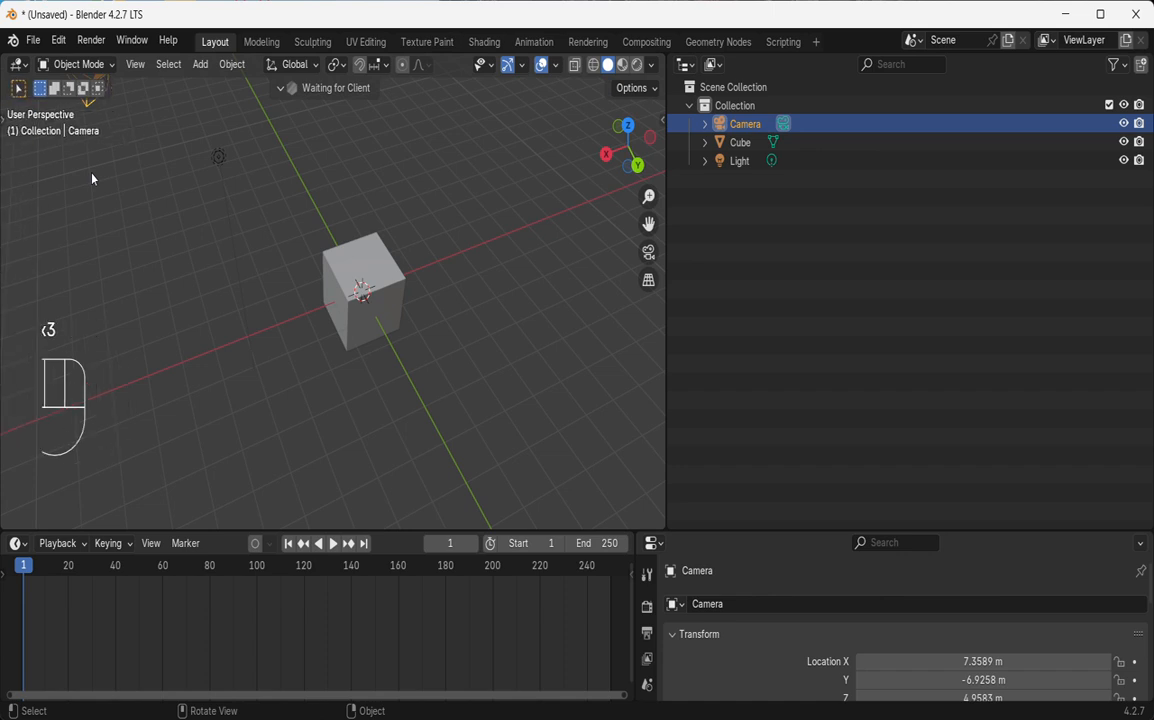
key(t)
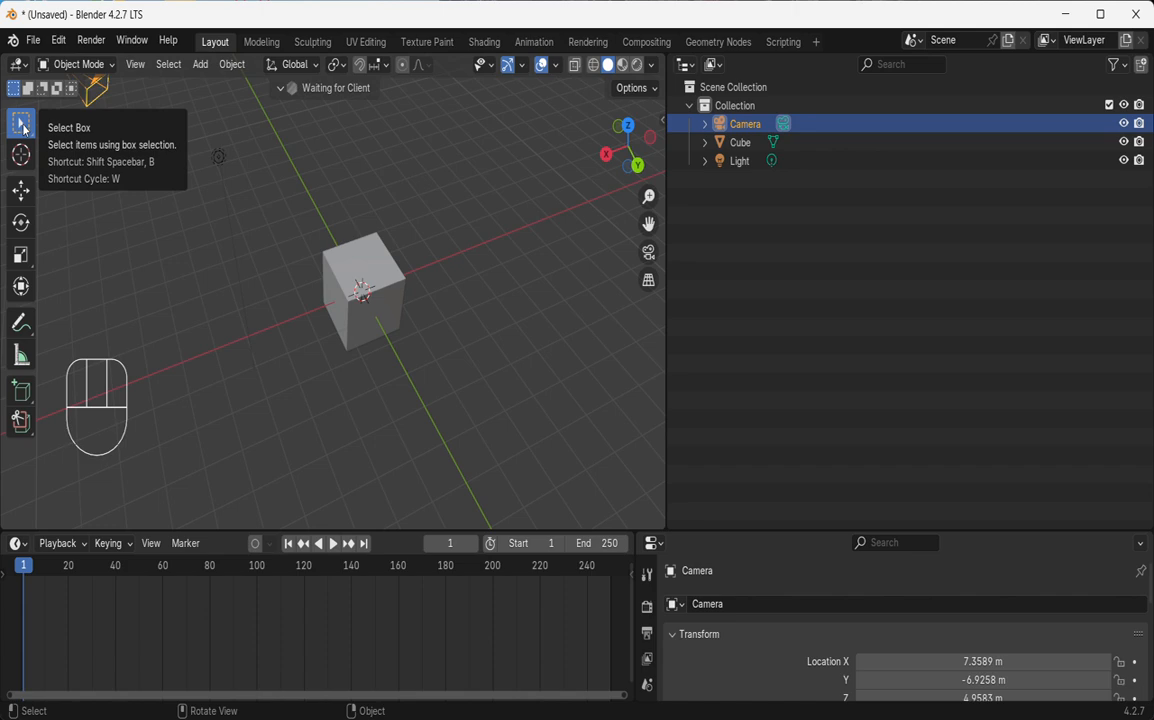
- Select the cube, the light and the cube again, and choose the Select Box variant of the selection tool
click(355, 255)
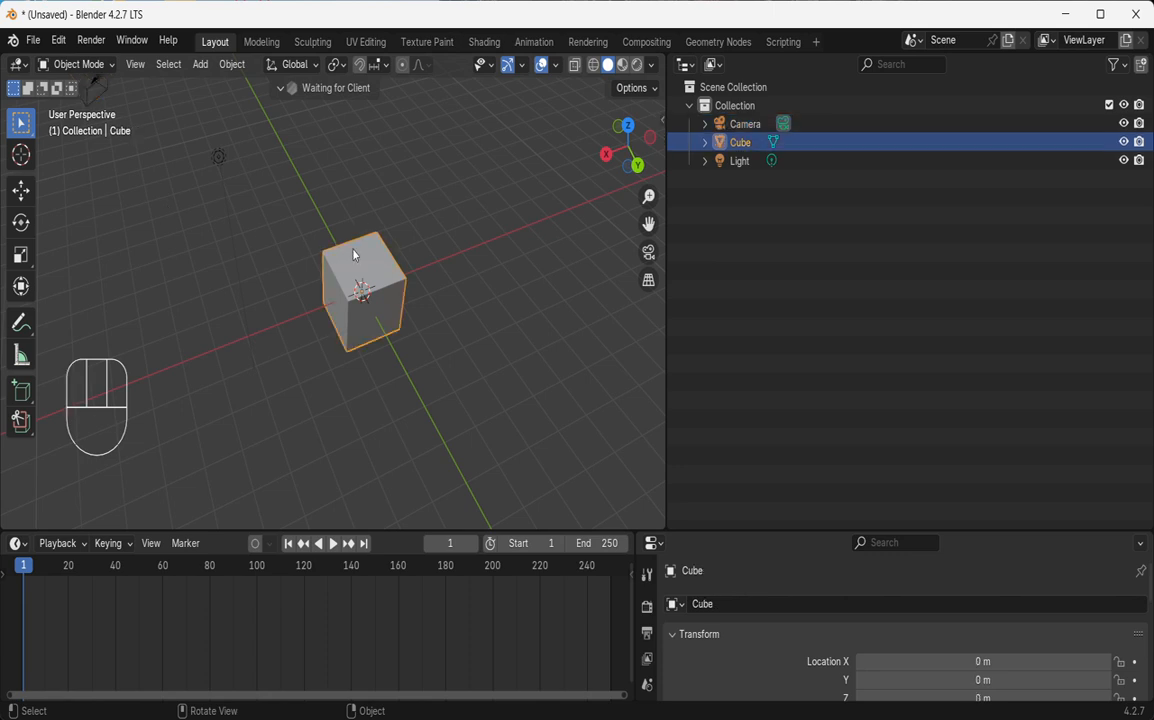
click(216, 156)
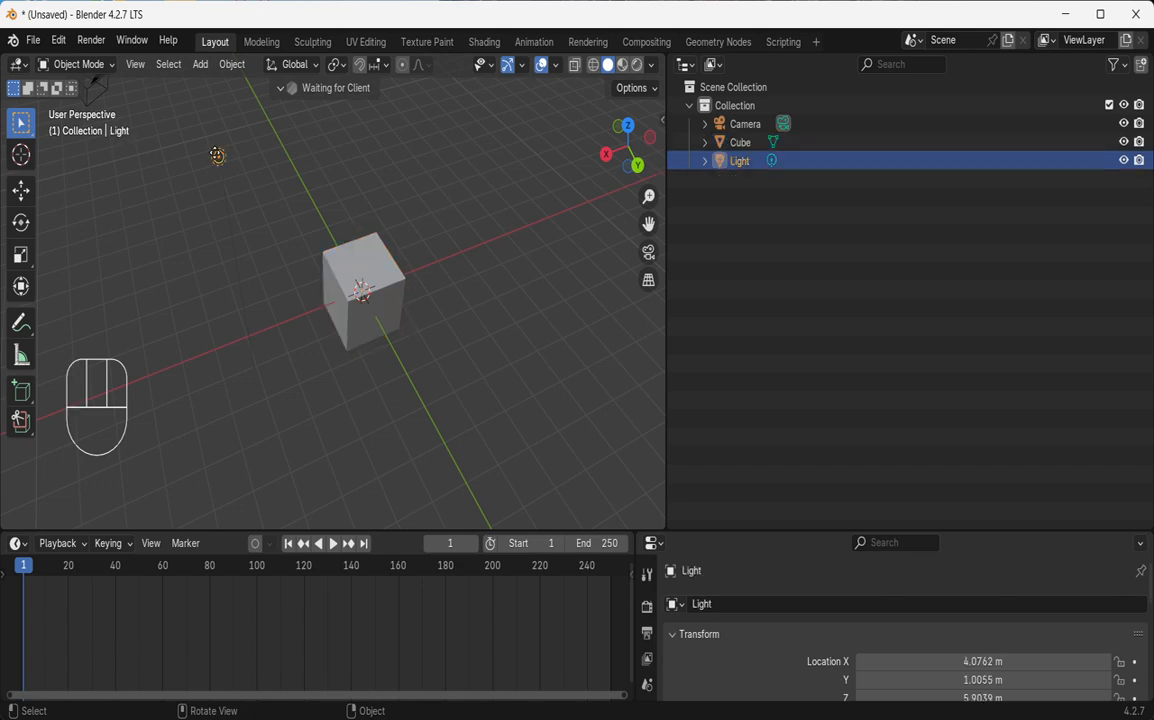
click(354, 236)
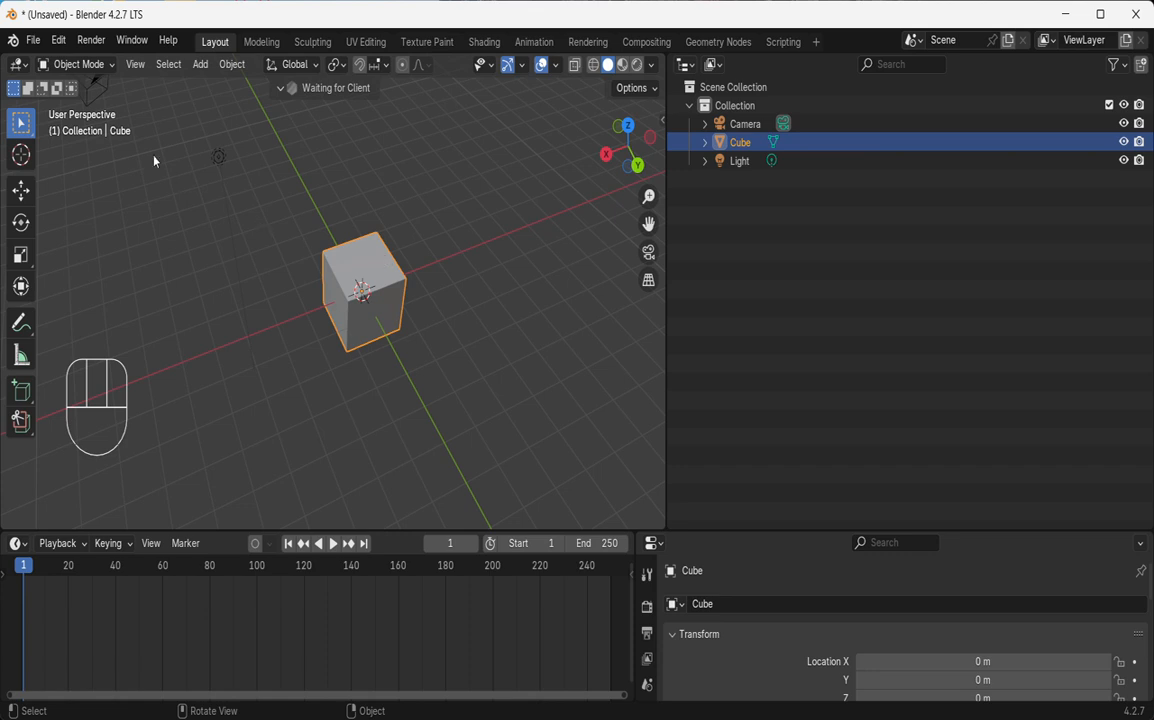
click(20, 128)
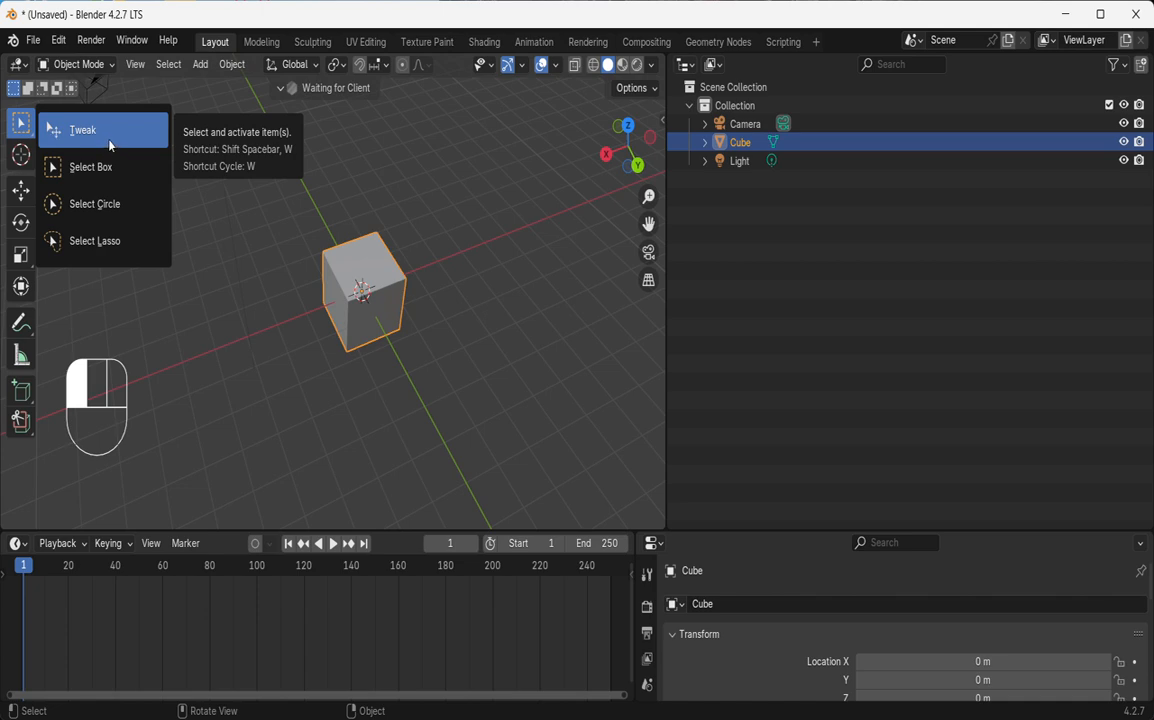
drag(111, 176, 109, 172)
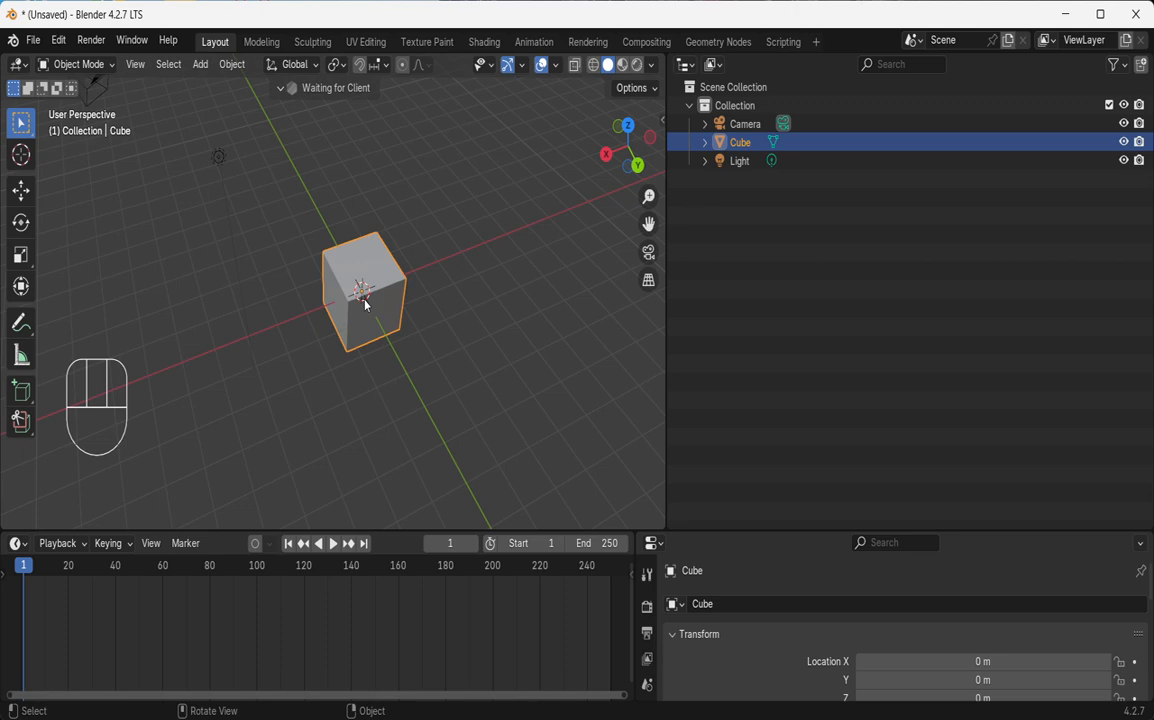
- In the top view, place the 3D cursor at several spots around the cube with the Cursor tool, and reset it to the origin
click(629, 128)
drag(648, 196, 648, 150)
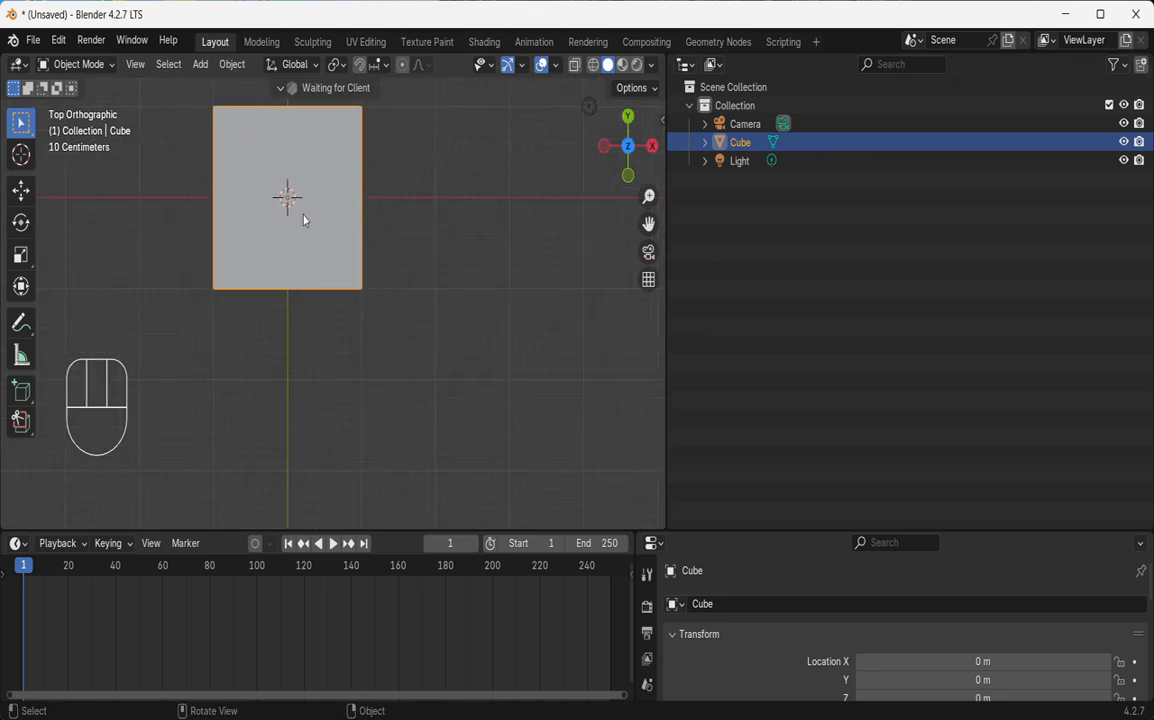
click(21, 155)
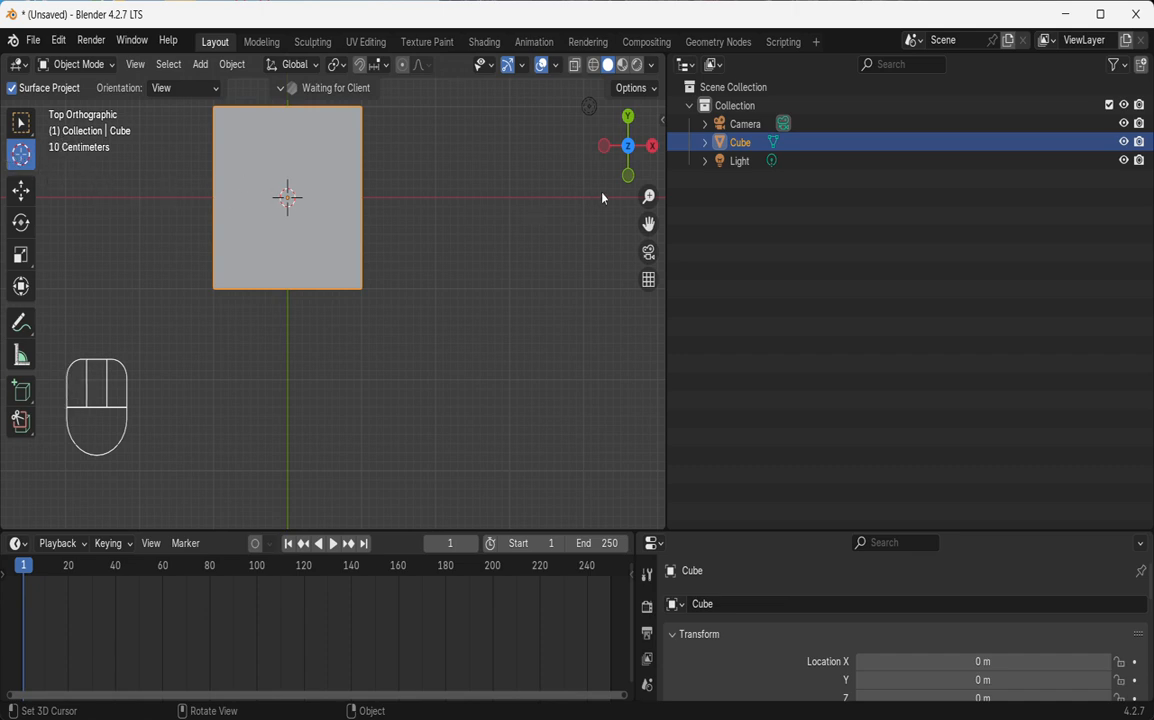
click(538, 188)
click(511, 248)
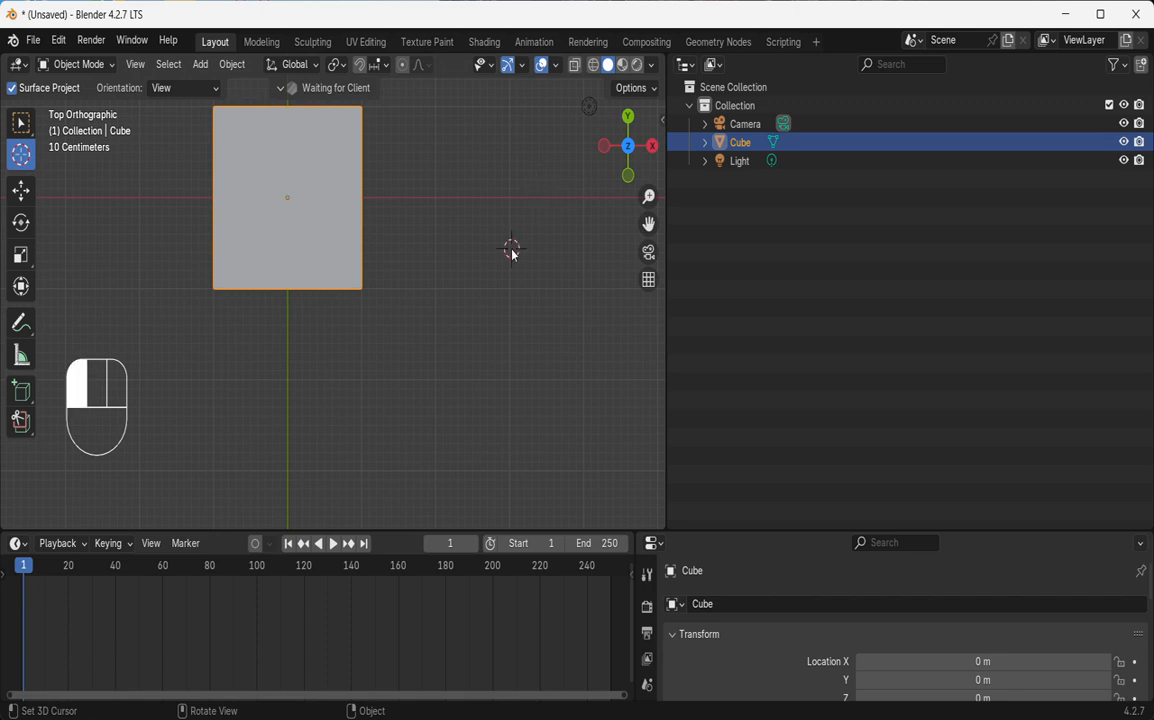
click(435, 389)
click(297, 389)
click(177, 280)
click(466, 231)
click(516, 114)
click(538, 302)
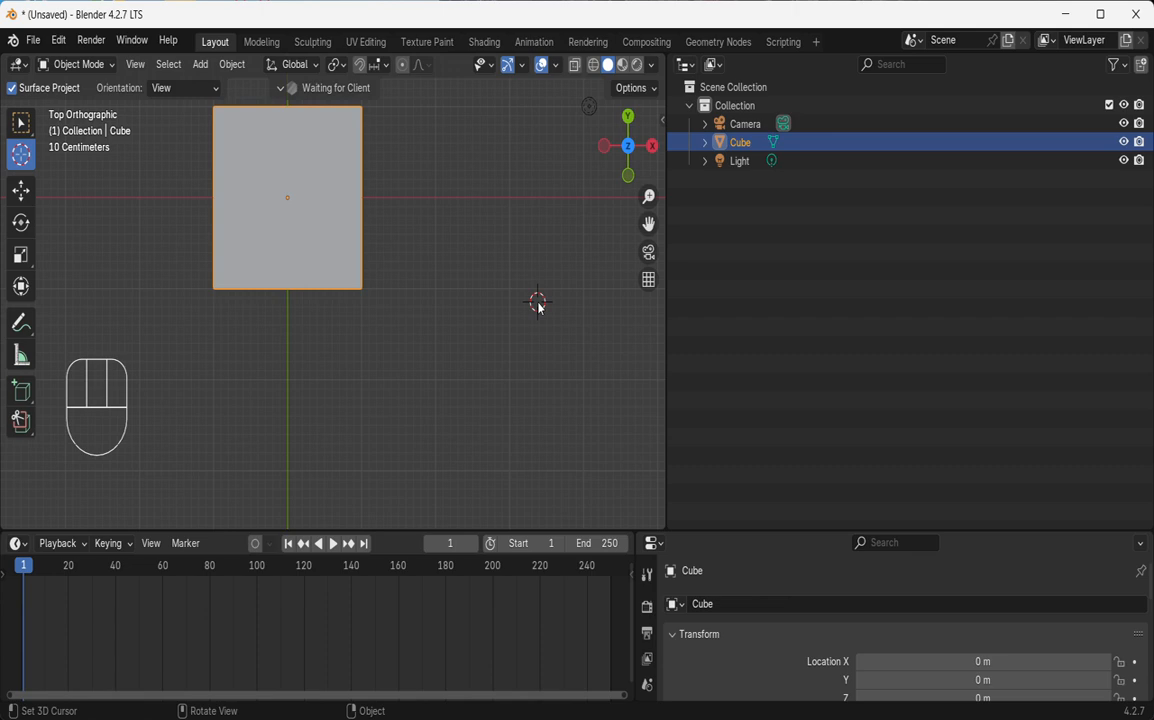
key(shift+c)
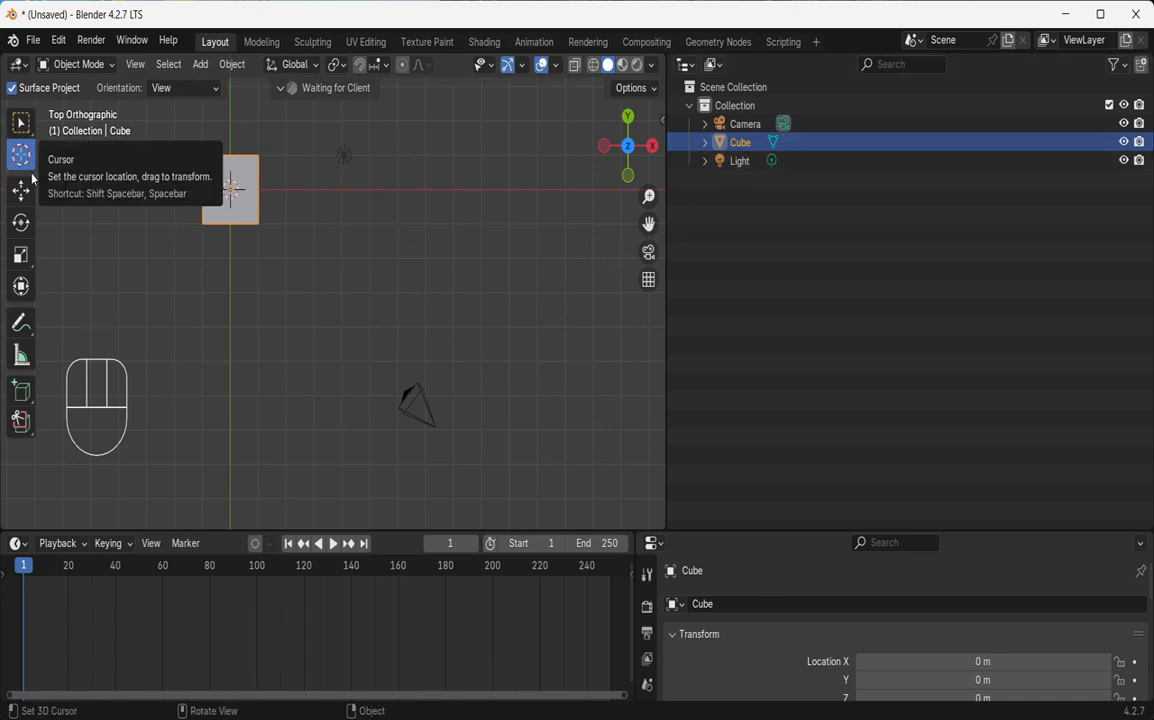
- Reposition the 3D cursor several times without the Cursor tool, ending just beyond the camera in the top view
shift+right_click(387, 283)
shift+right_click(517, 174)
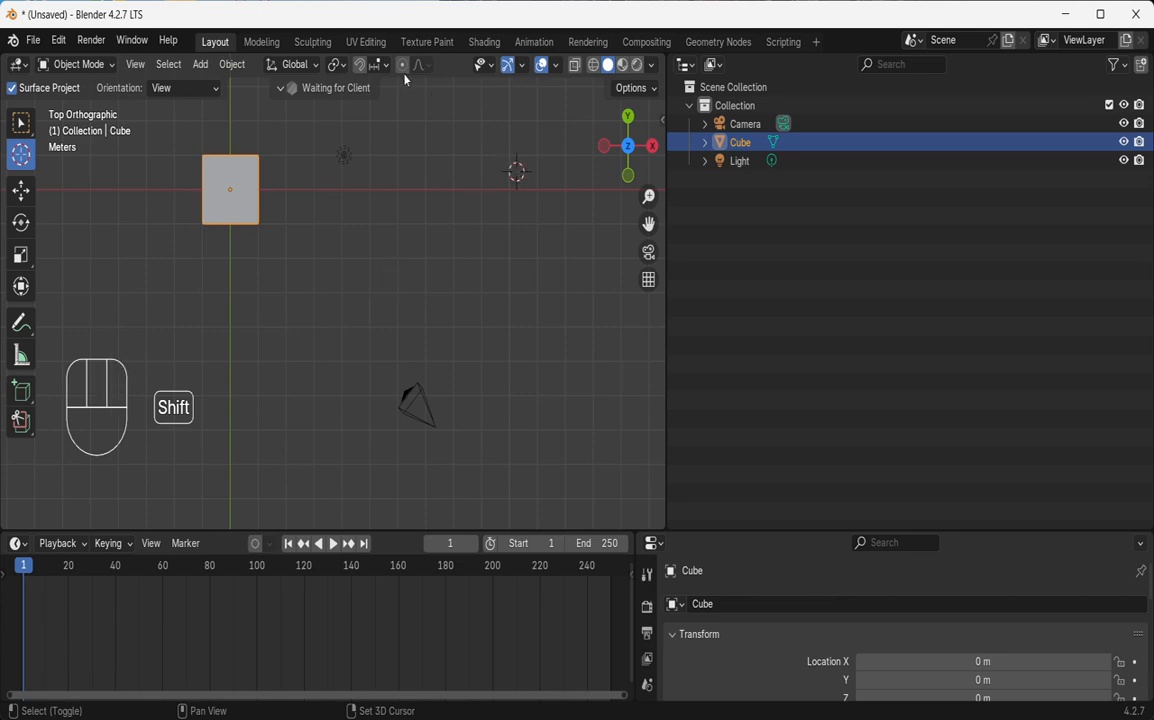
shift+right_click(389, 136)
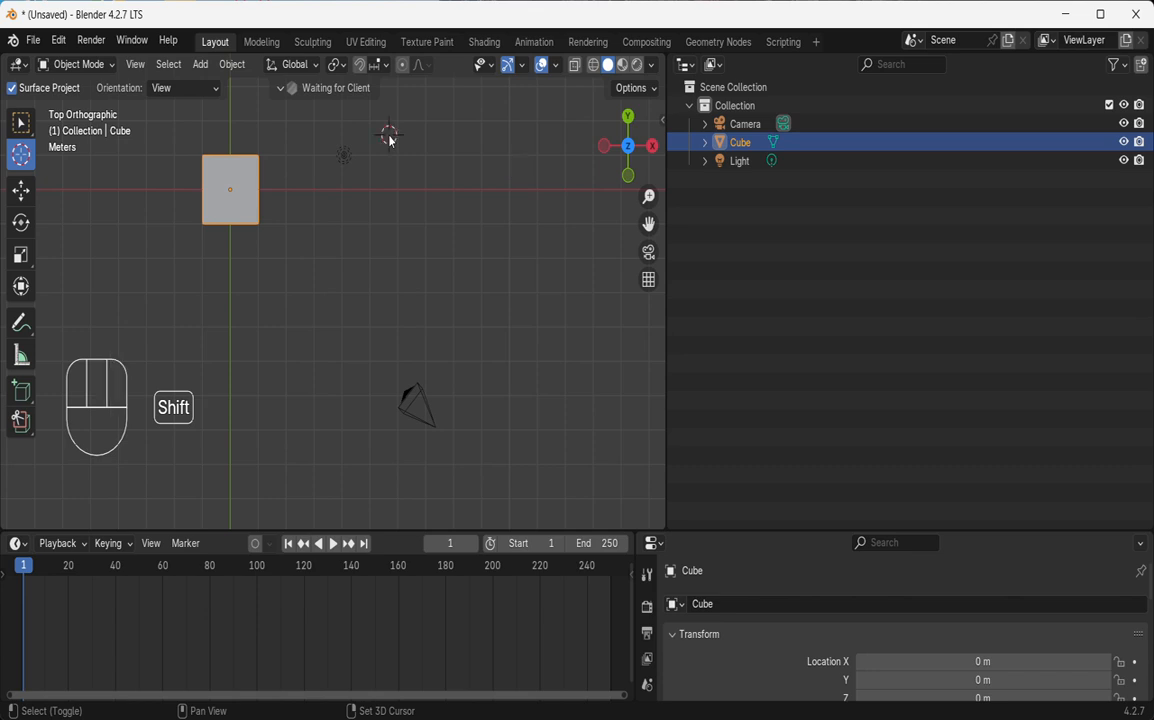
shift+right_click(459, 436)
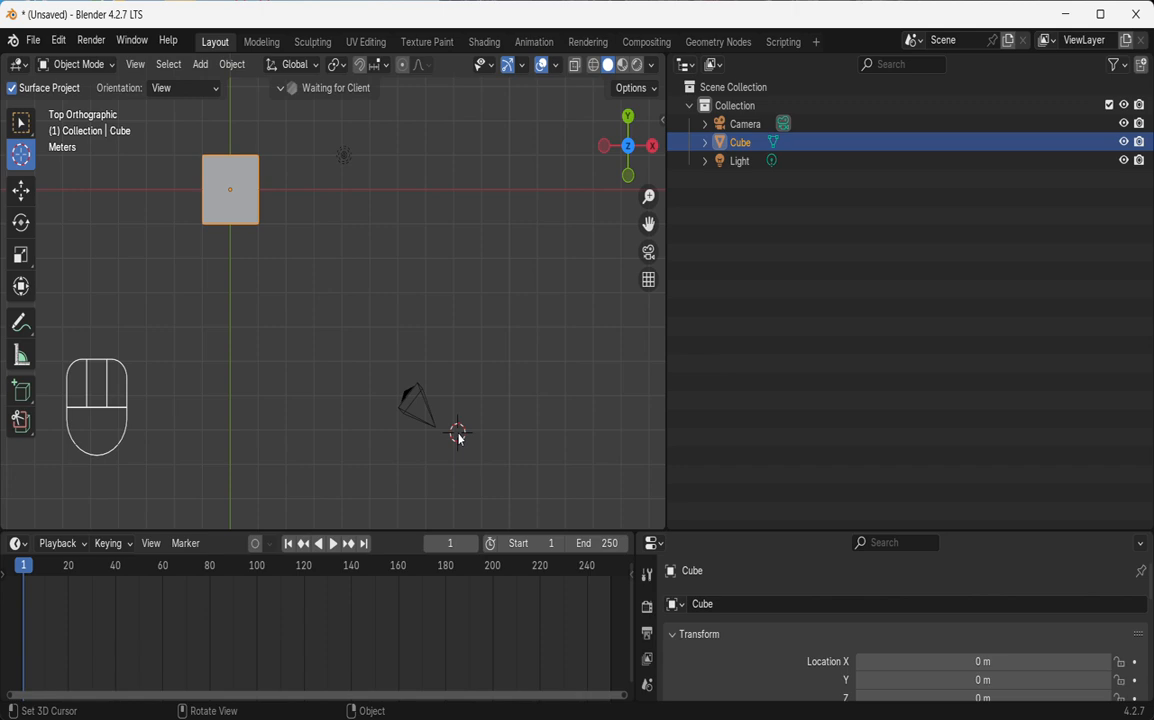
- Move the cube with the Move tool to about 8.932 m along X and -4.8857 m along Y
click(22, 196)
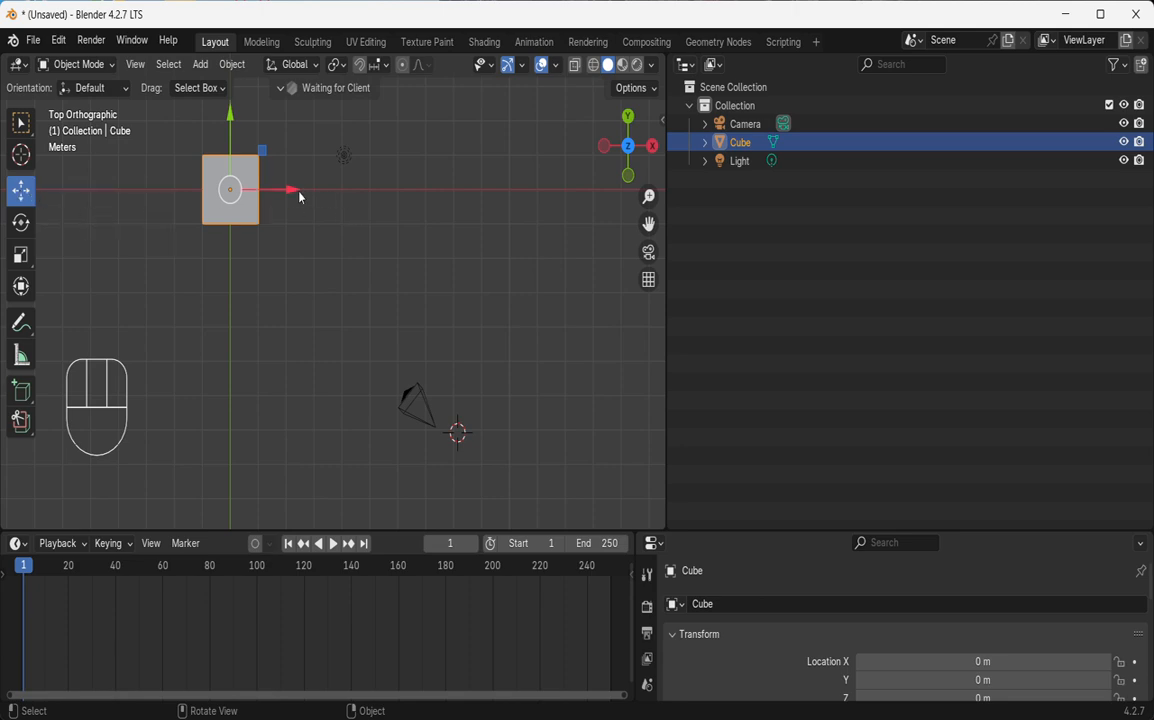
drag(291, 191, 618, 211)
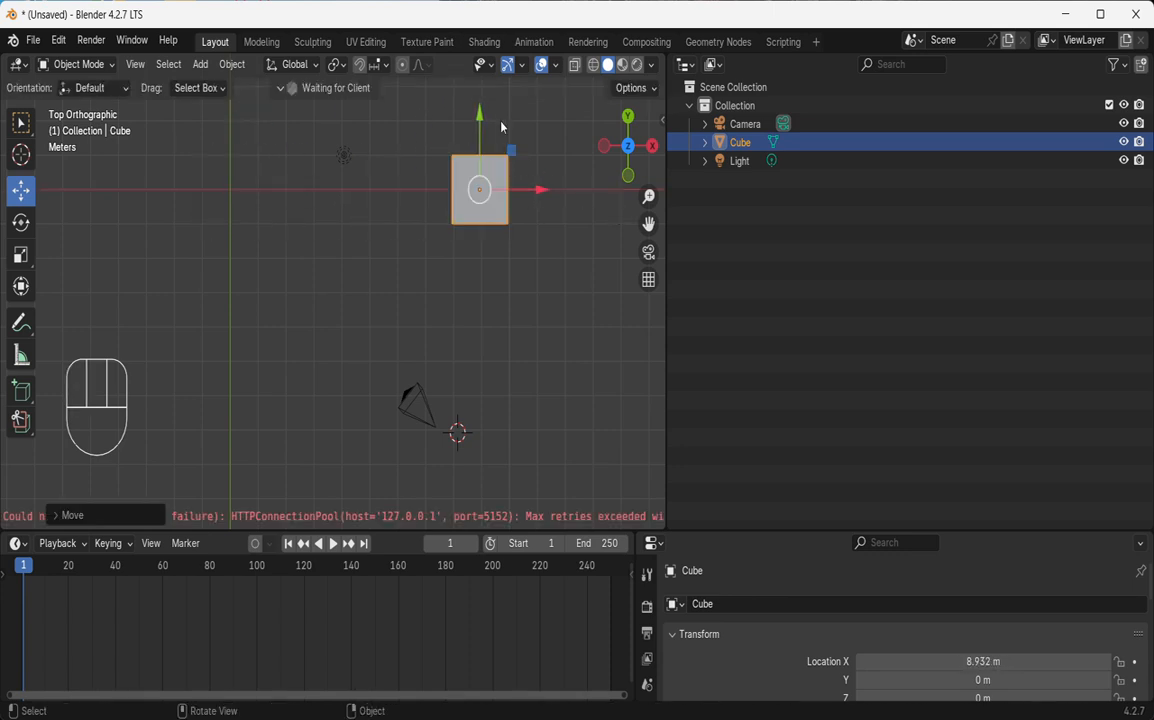
drag(479, 117, 478, 289)
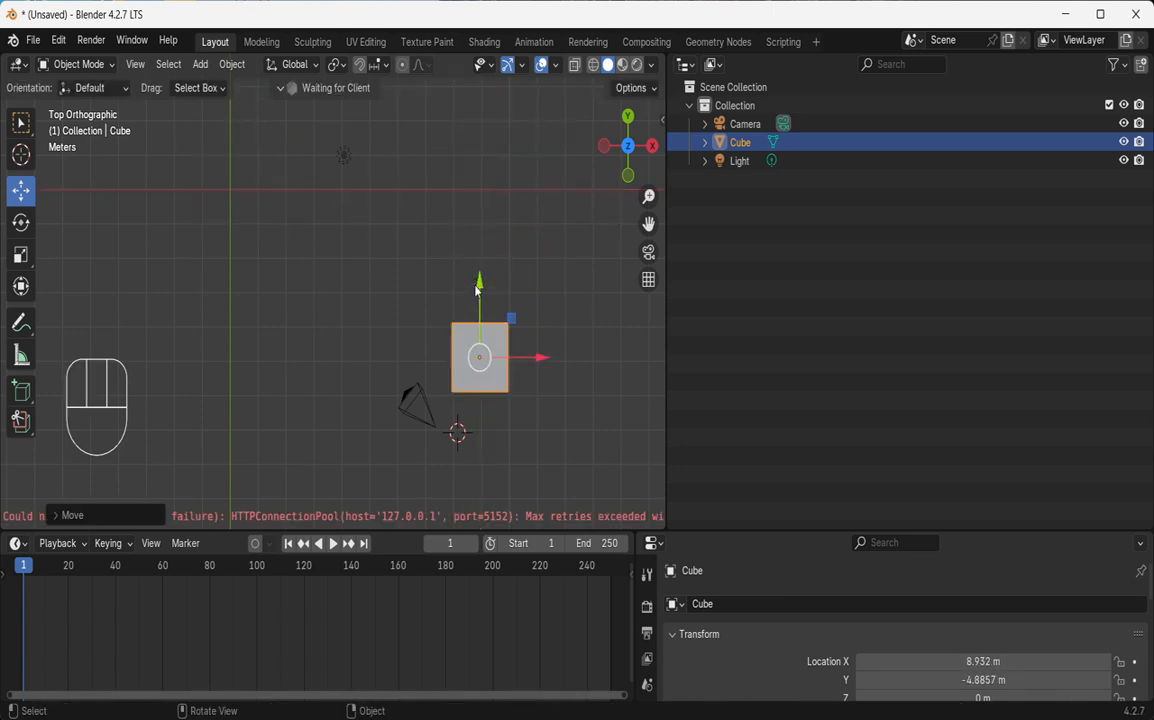
- Try to move the cube along the Z axis in a perspective view, and select the light
drag(625, 142, 590, 160)
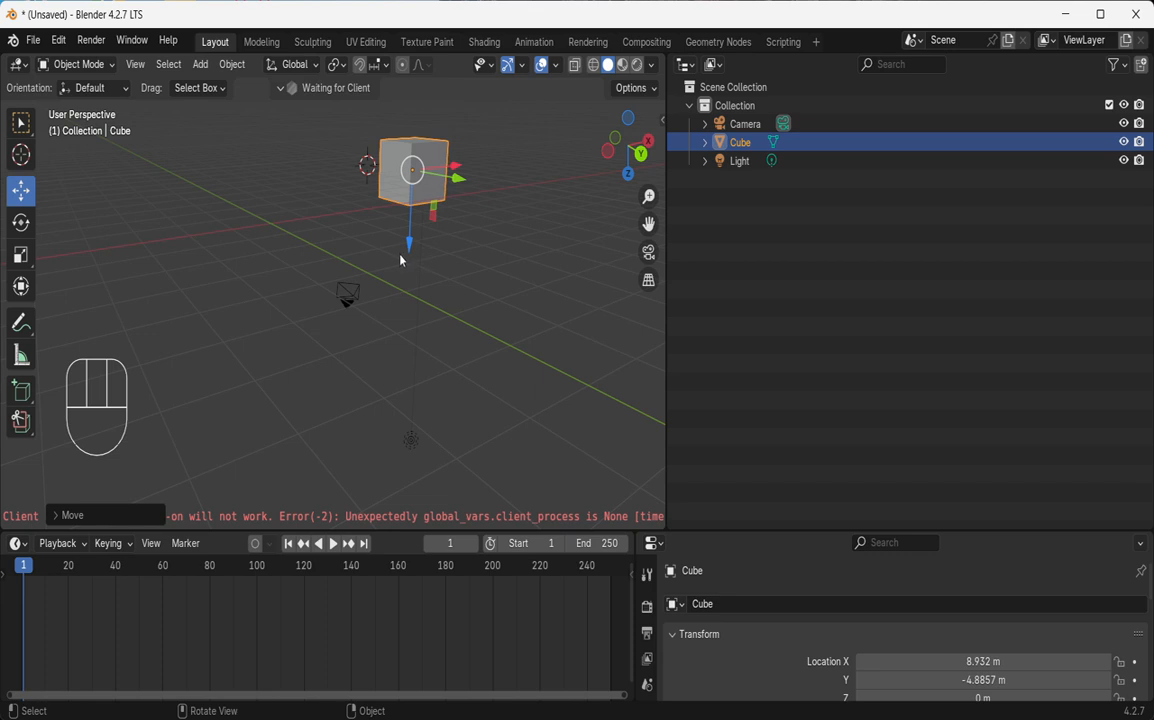
mouse_move(409, 253)
mouse_down()
mouse_move(392, 478)
mouse_move(456, 479)
mouse_move(422, 253)
mouse_up()
click(435, 254)
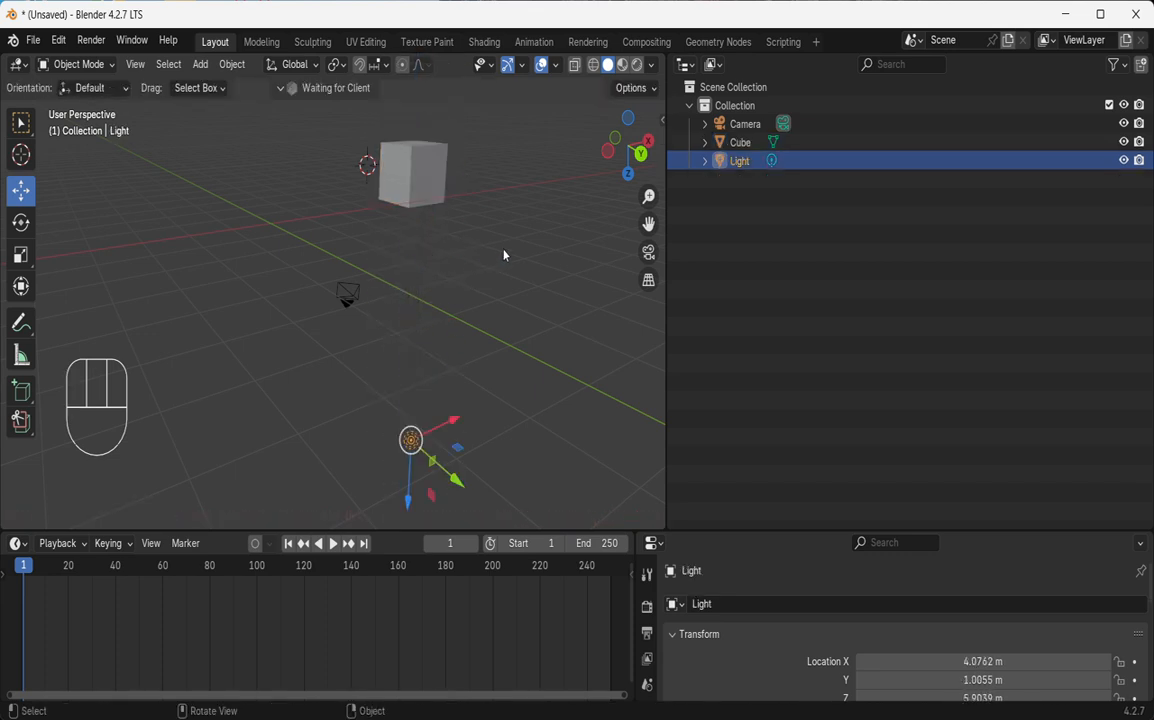
- Select the cube and move it twice along the global X axis, ending at about 7.149 m
click(426, 183)
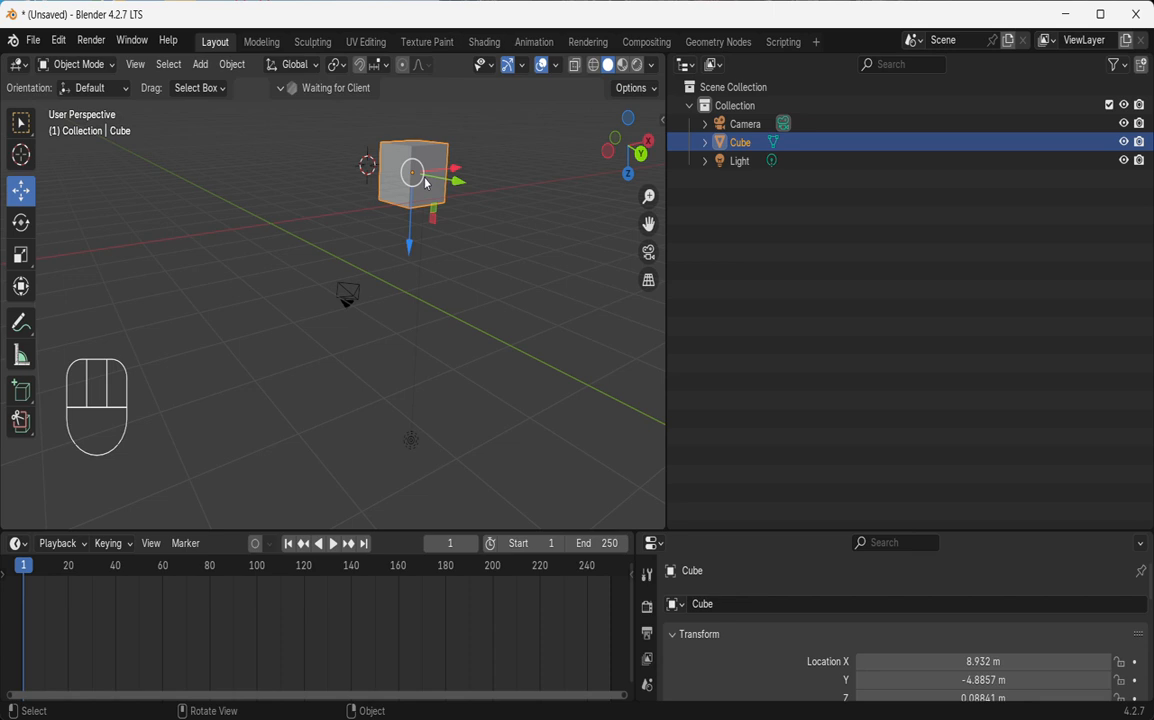
key(g)
key(x)
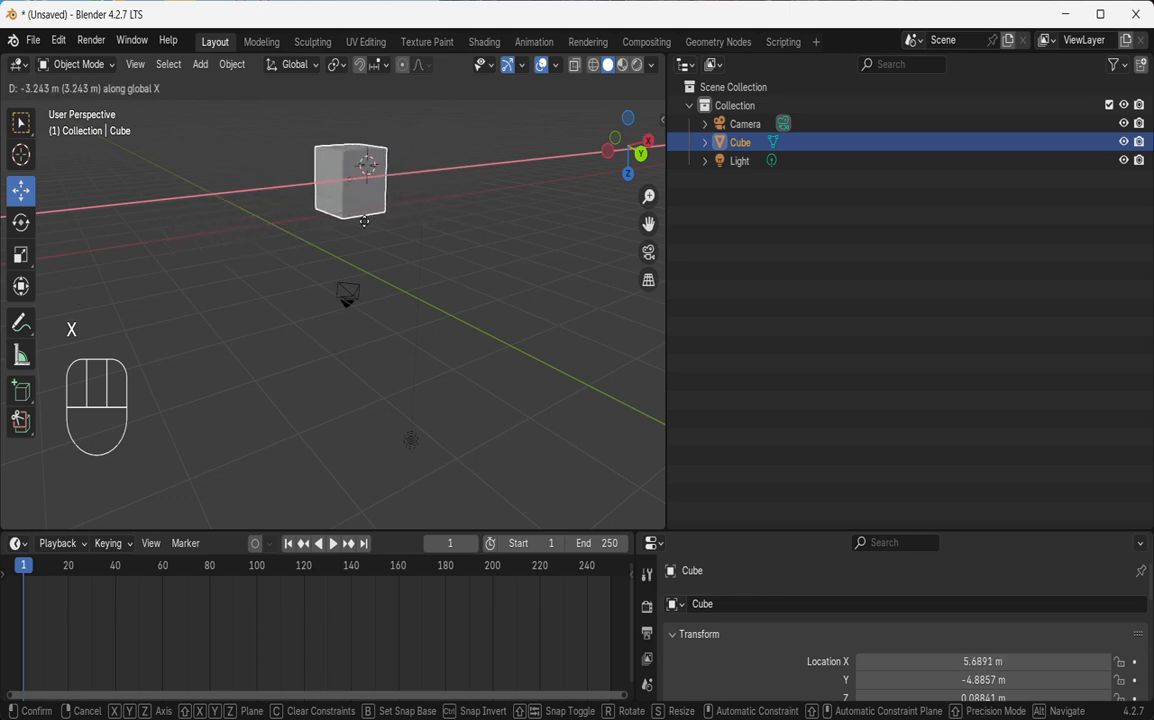
click(366, 225)
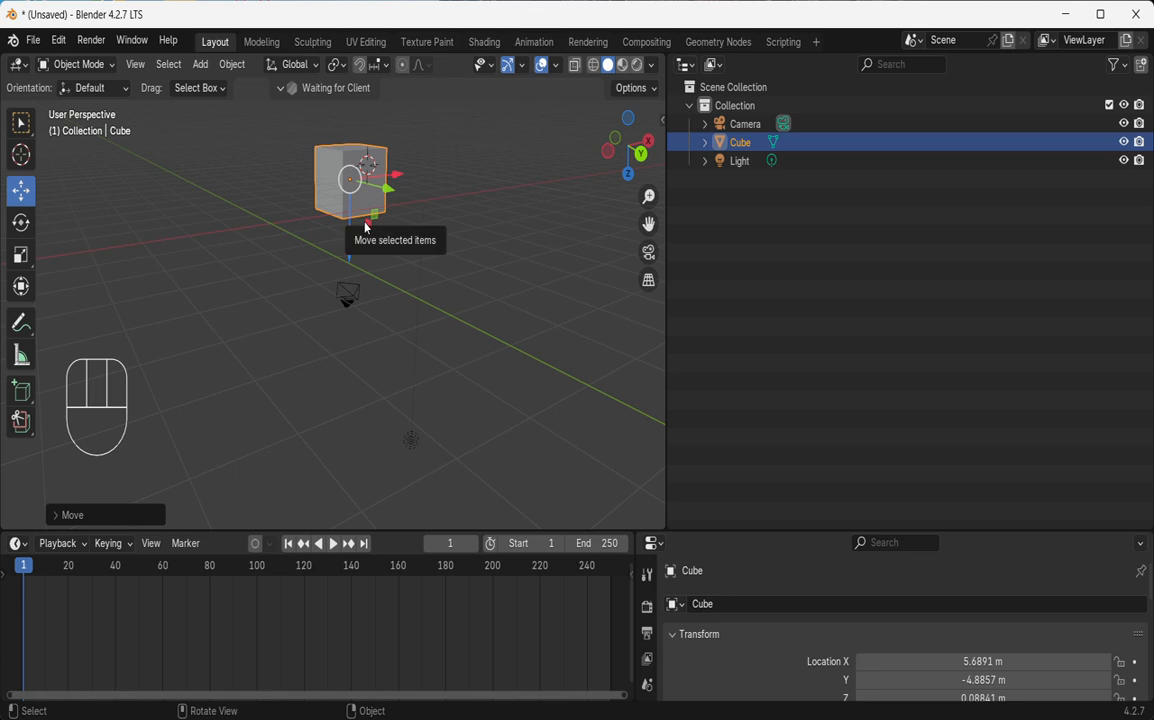
key(g)
key(x)
click(395, 213)
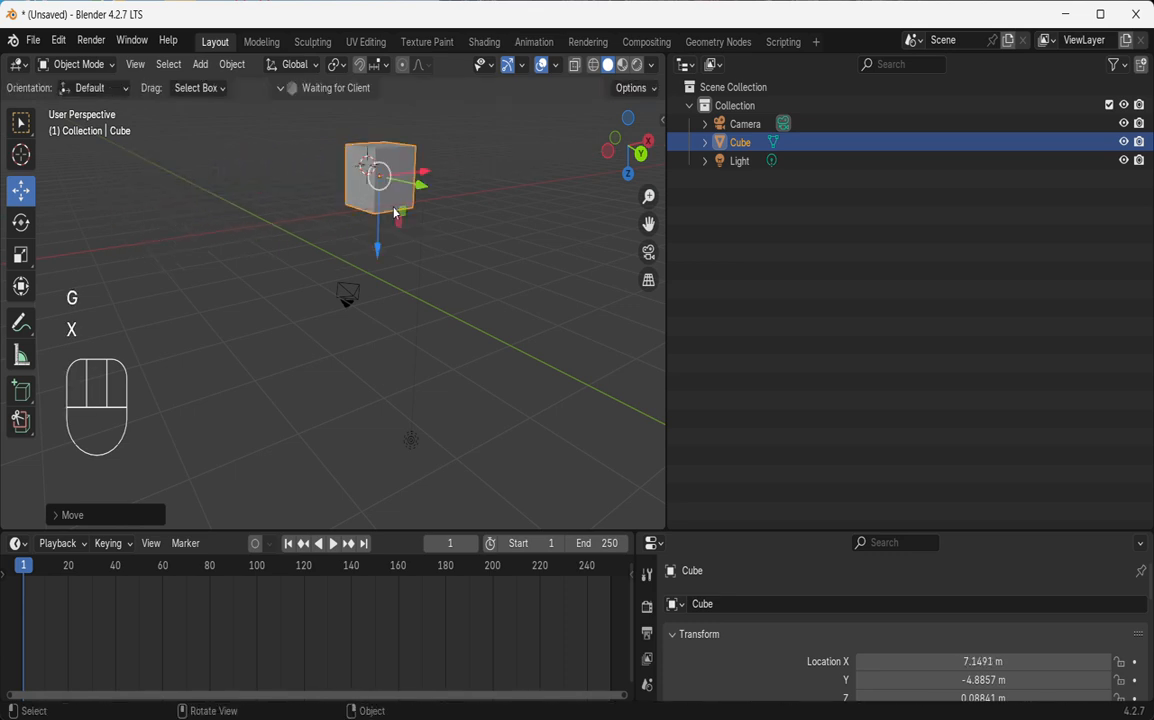
- Try moving the cube along the global Z axis to about 4.985 m, and undo the move
key(g)
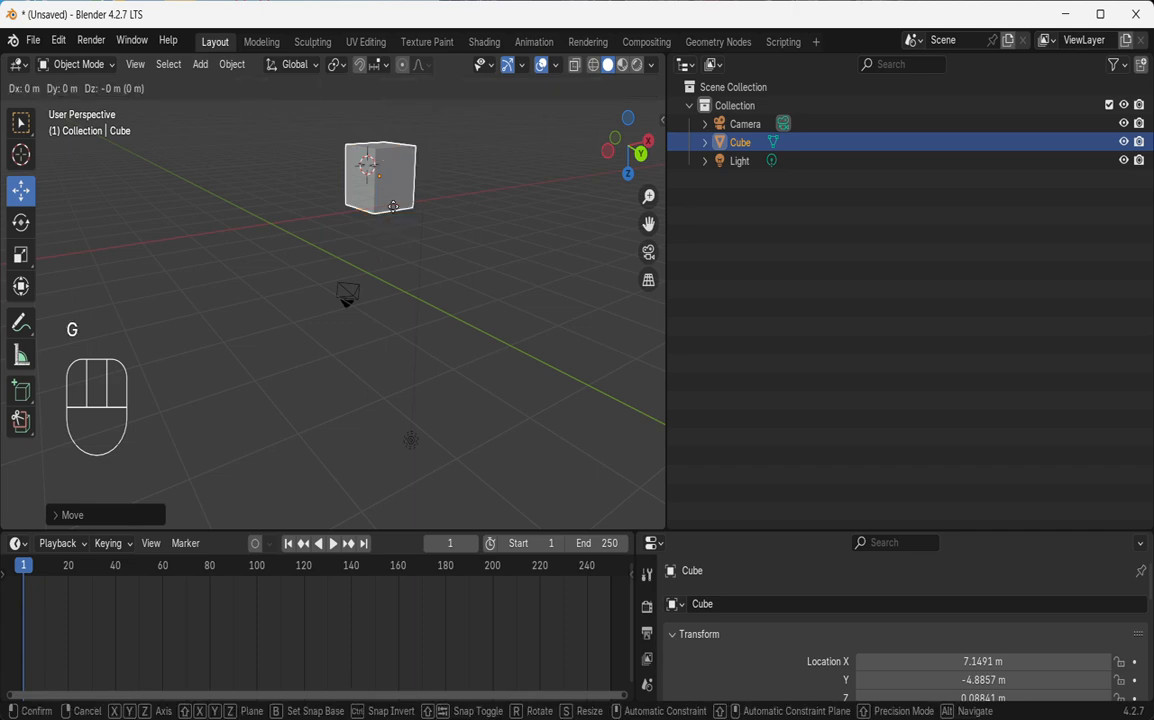
key(y)
key(z)
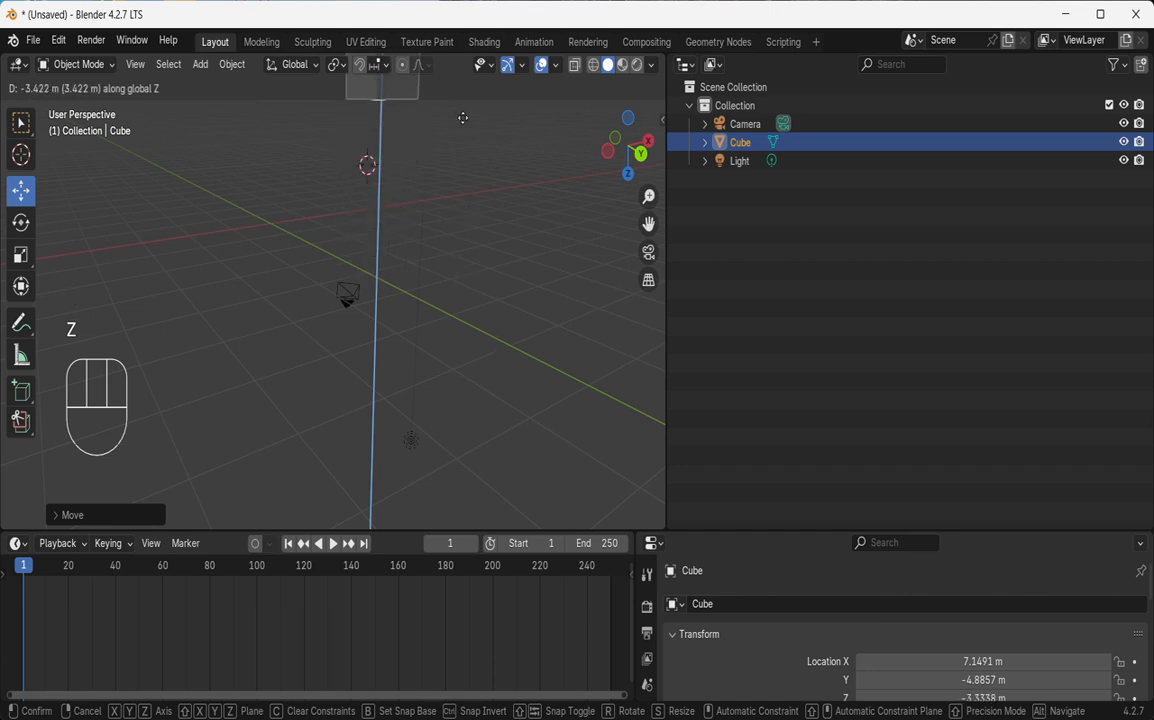
click(461, 350)
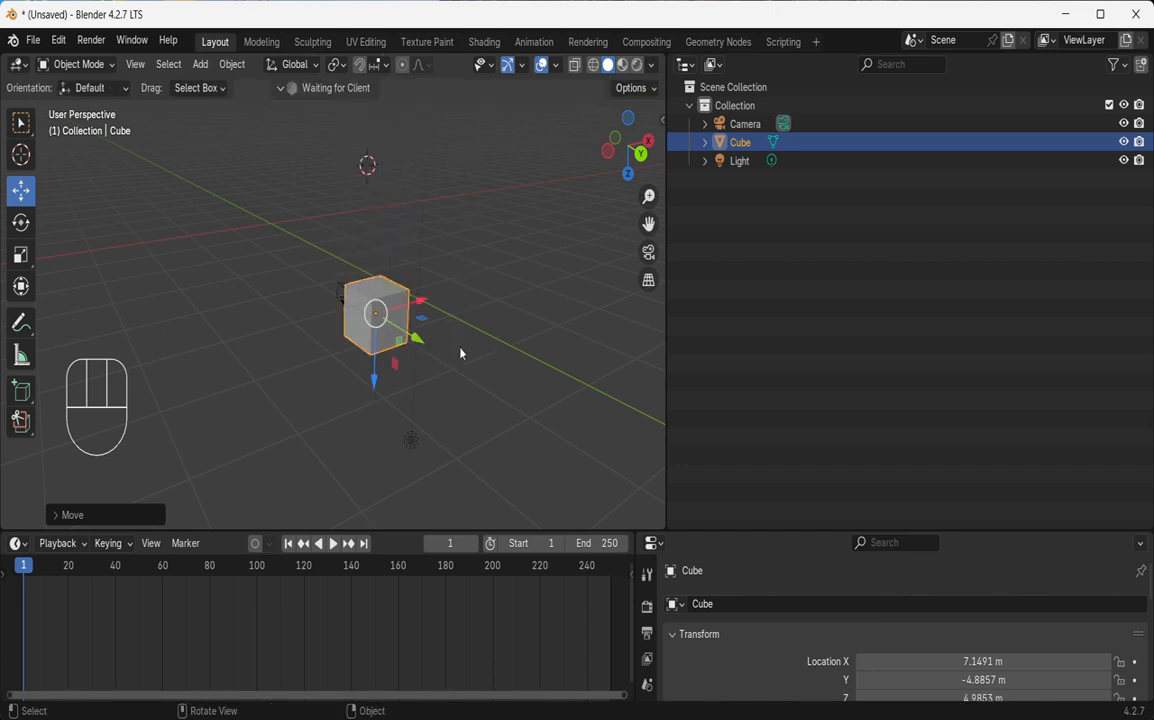
key(ctrl+z)
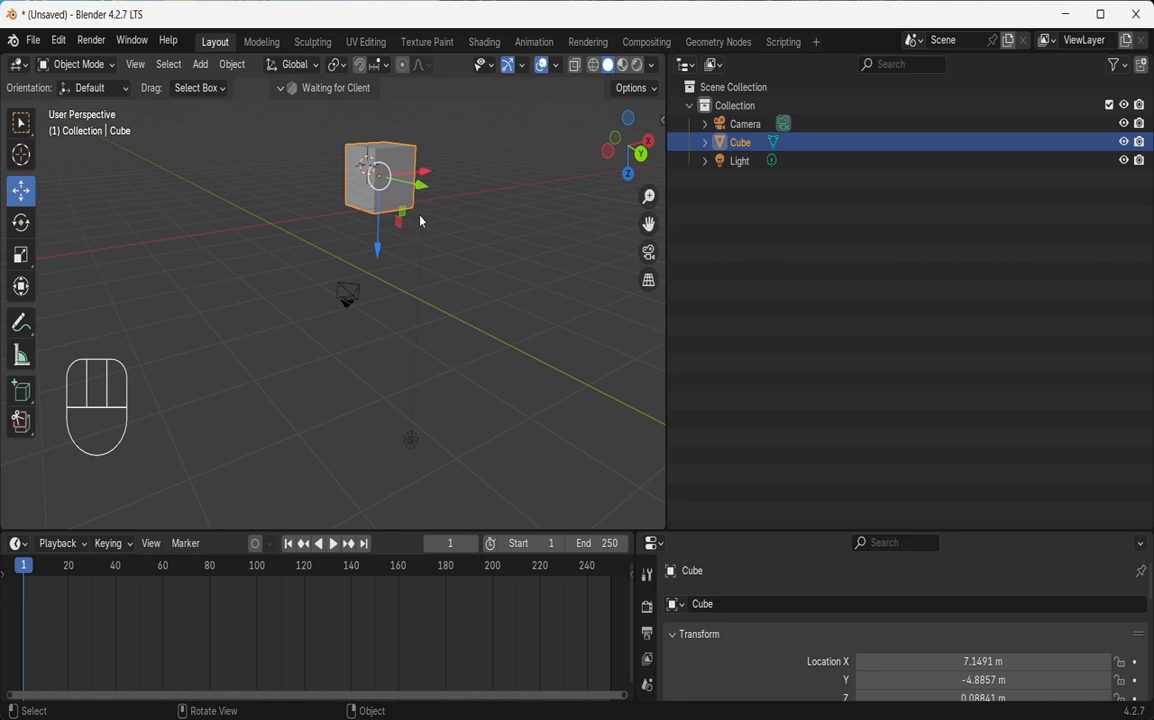
- Move the cube with the global X axis locked, placing it at about -1.119 m in Y and 4.027 m in Z
key(g)
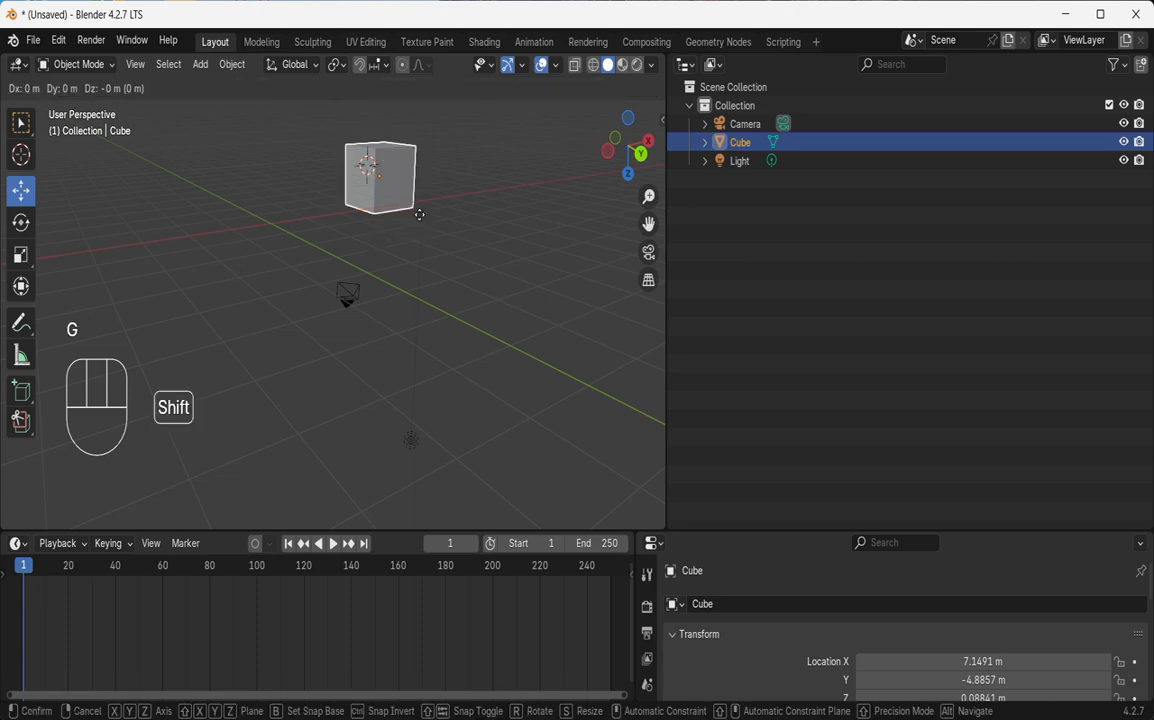
key(shift+z)
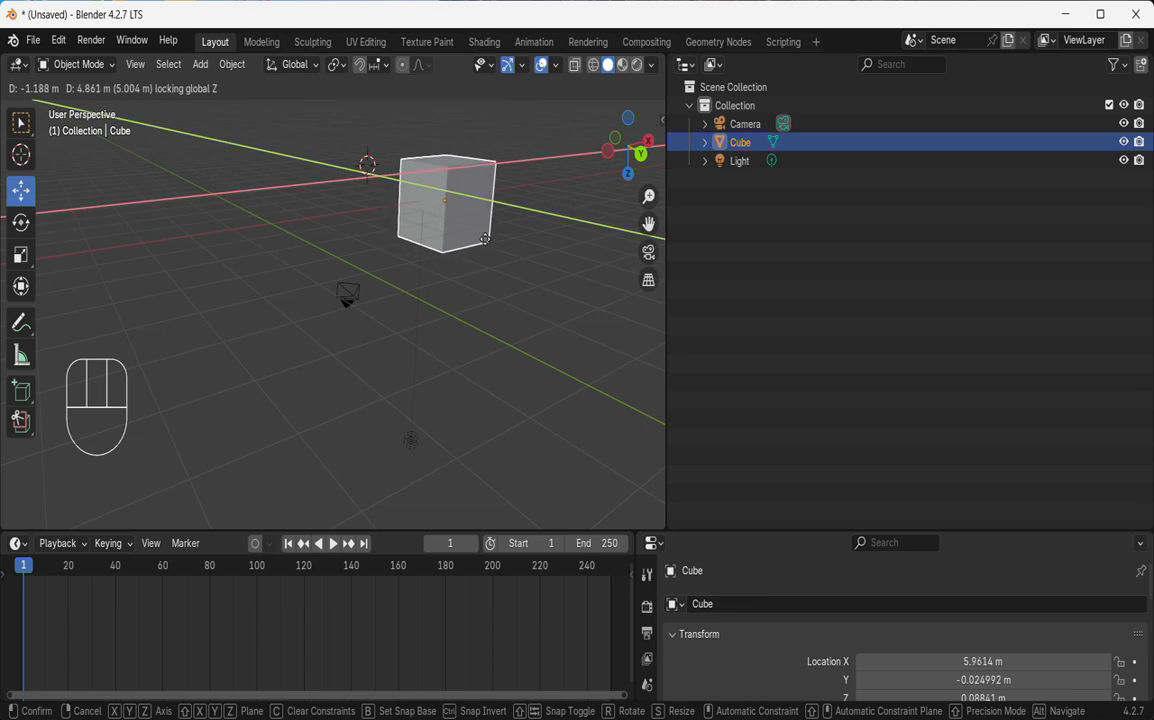
key(shift)
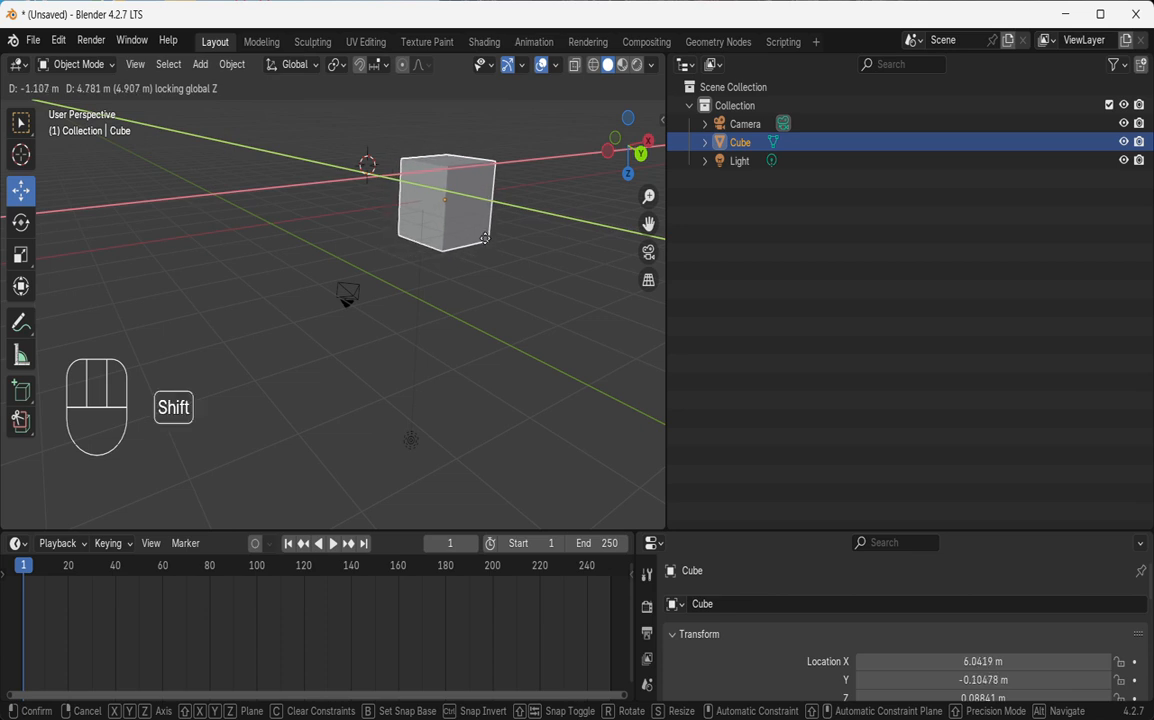
key(shift+x)
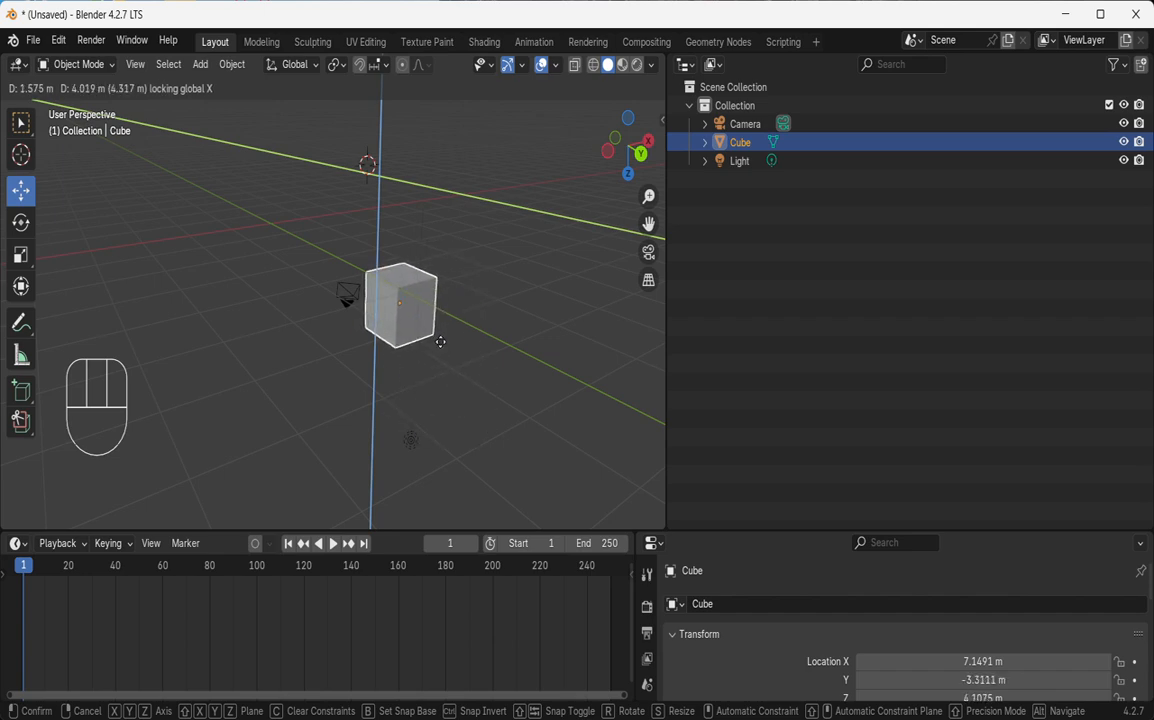
click(479, 367)
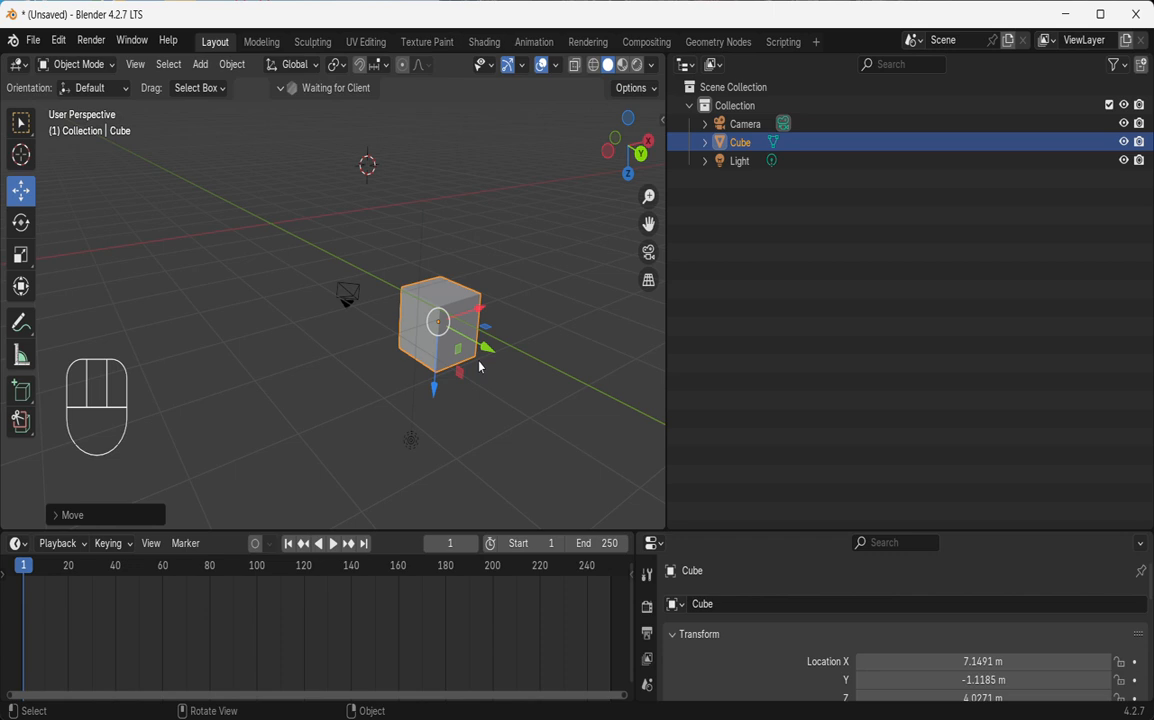
- Reset the 3D cursor to the world origin and clear the cube's location
key(shift+c)
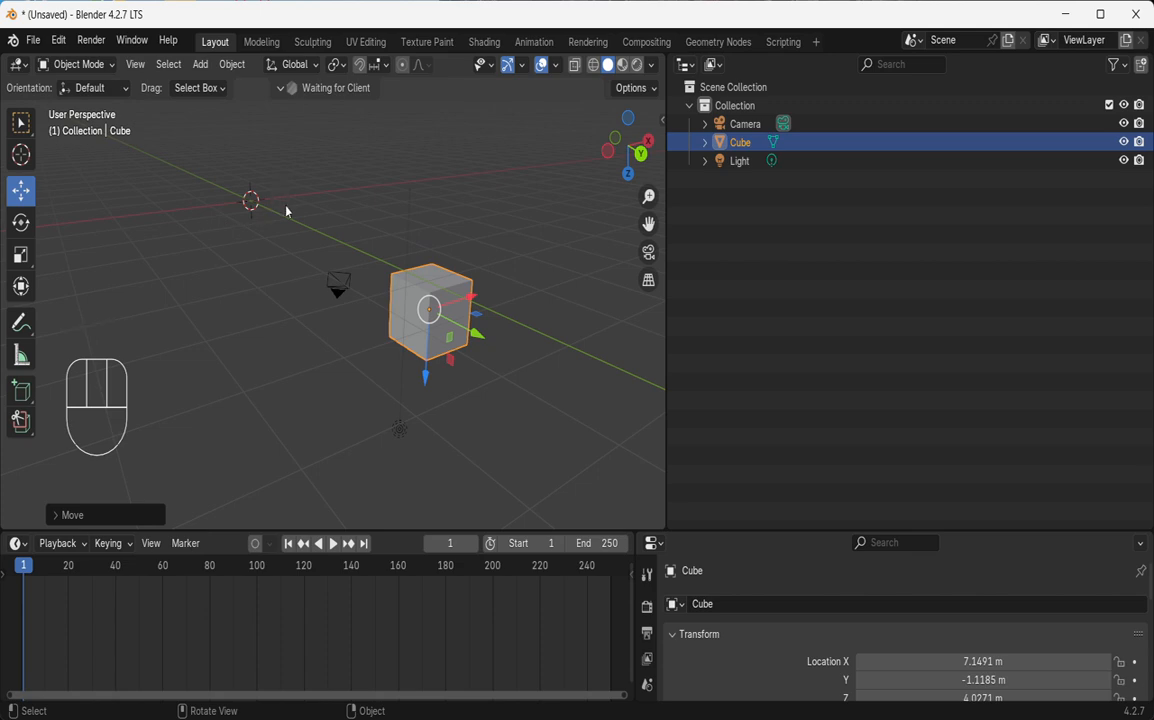
key(alt+g)
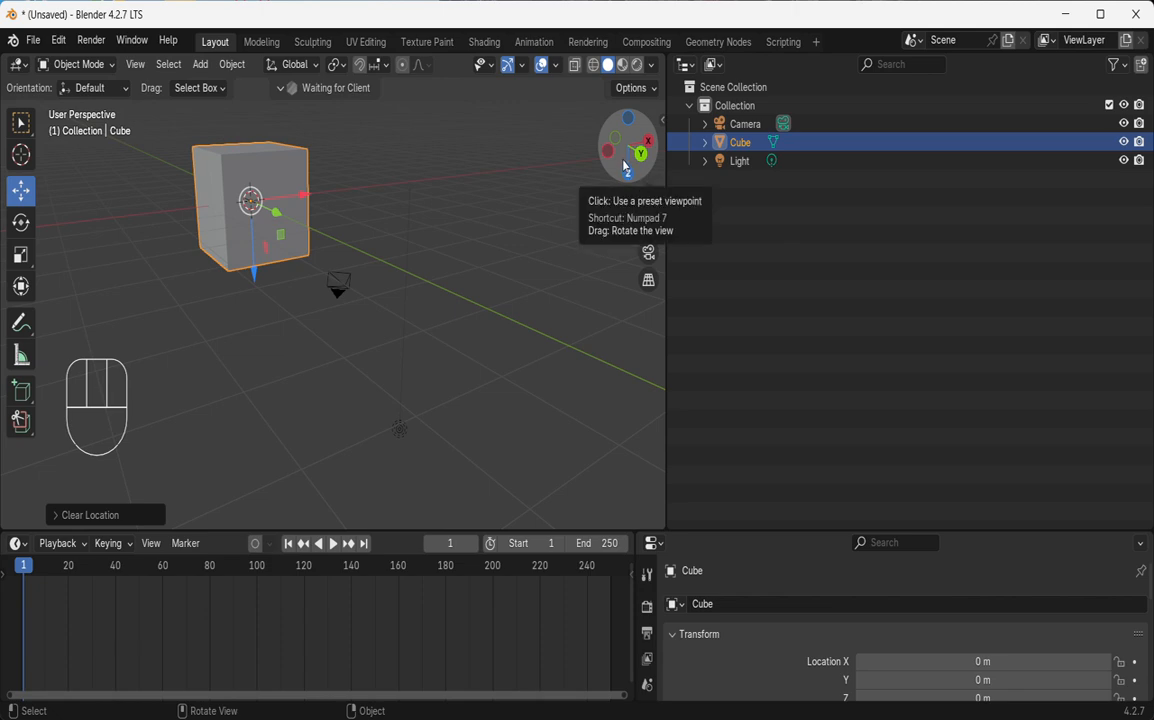
- Activate the Rotate tool in the back orthographic view and widen the toolbar to show the tool names
drag(626, 170, 618, 158)
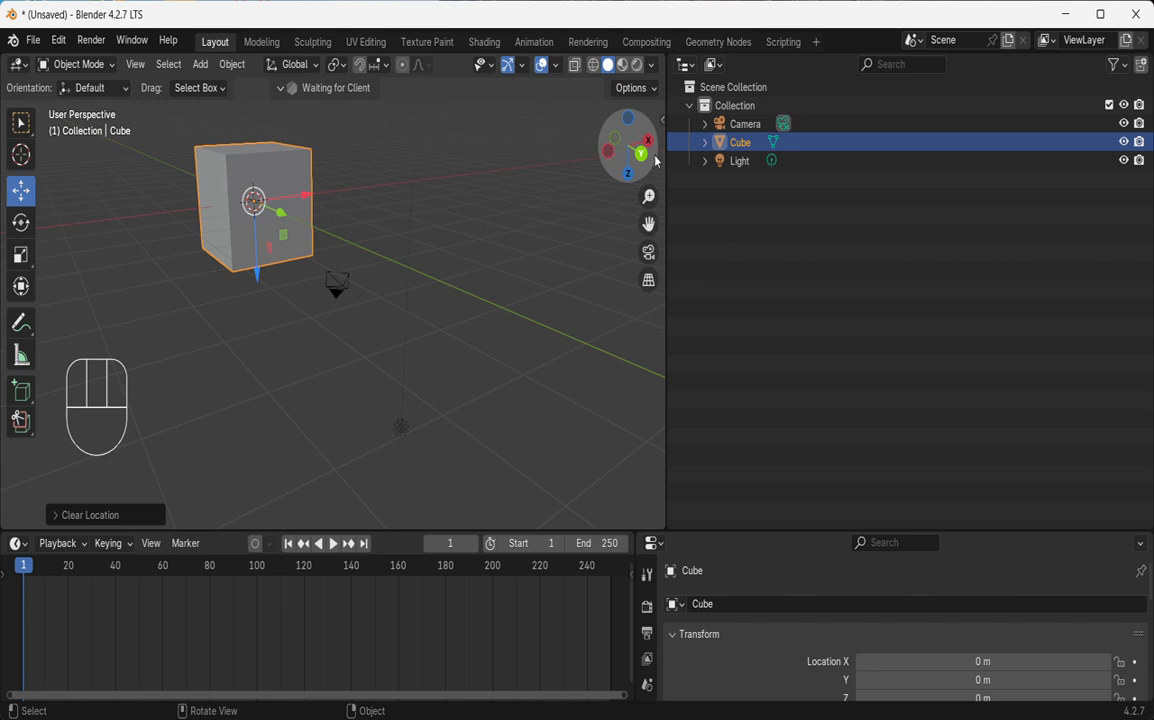
click(641, 153)
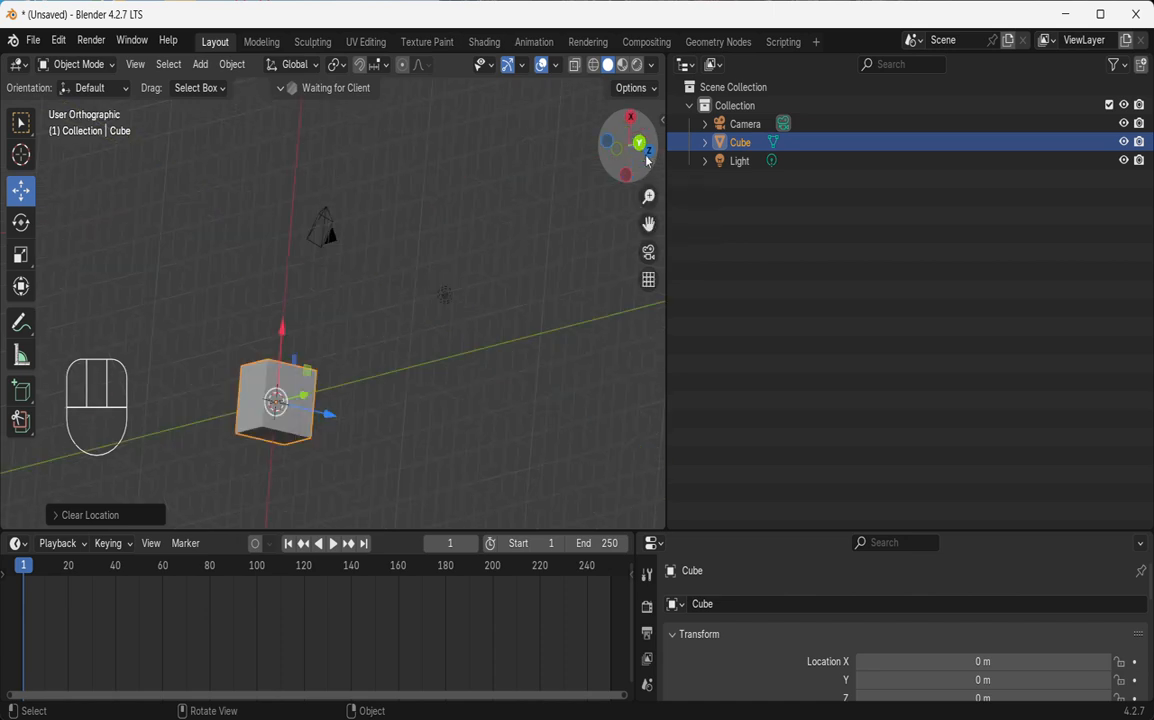
click(21, 222)
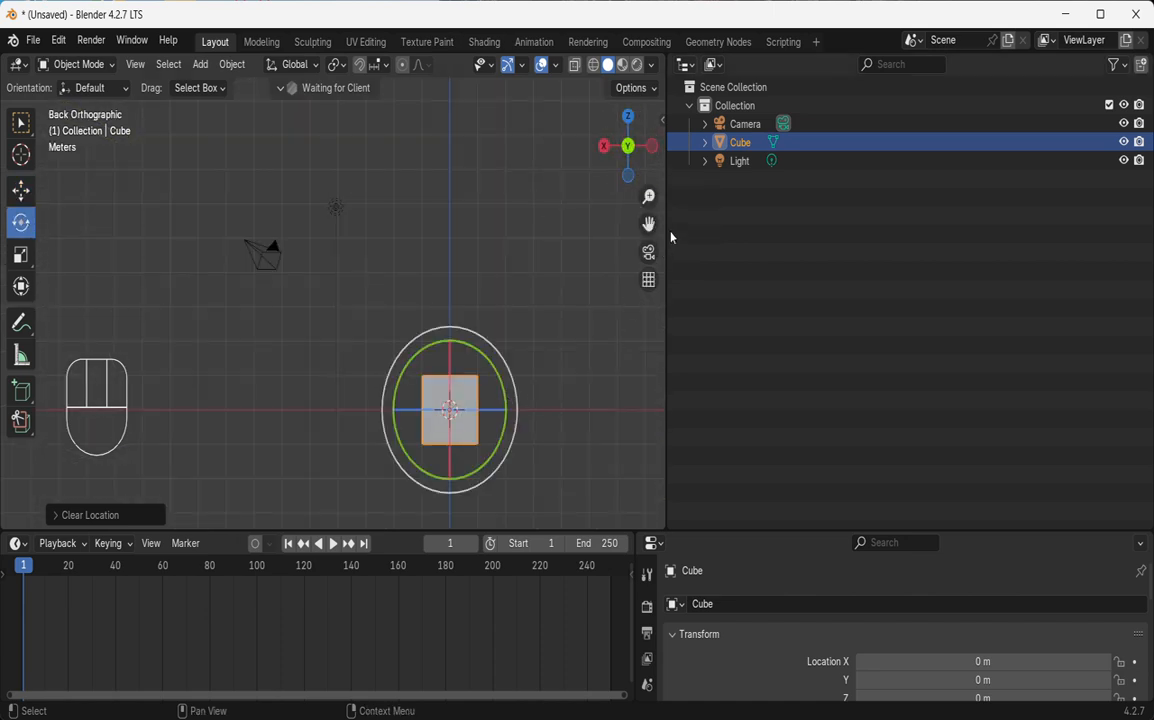
drag(648, 223, 621, 51)
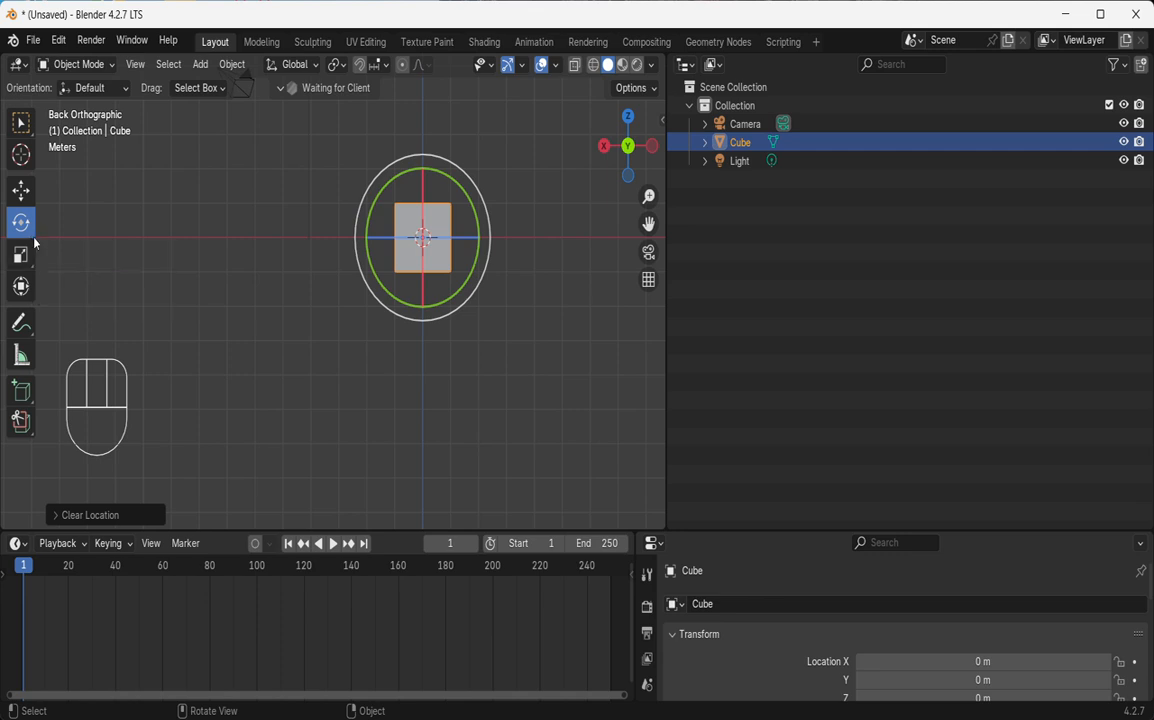
drag(33, 236, 86, 250)
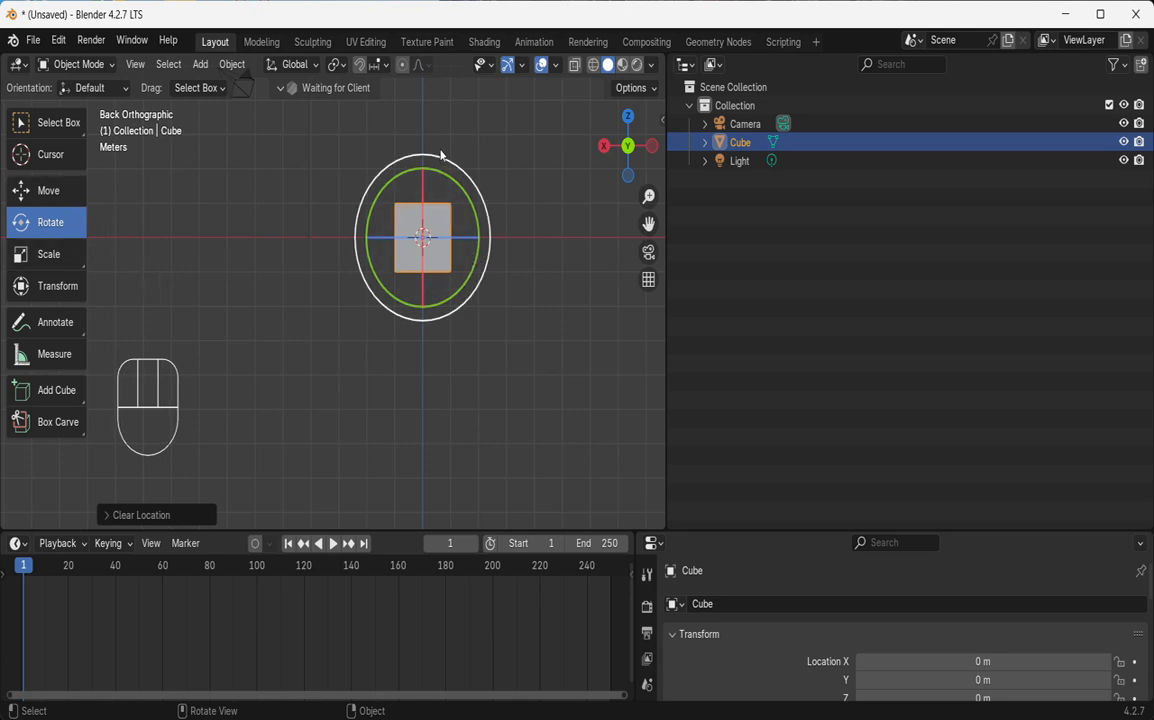
- Rotate the cube several times with the Rotate gizmo, and clear its rotation
drag(443, 180, 28, 378)
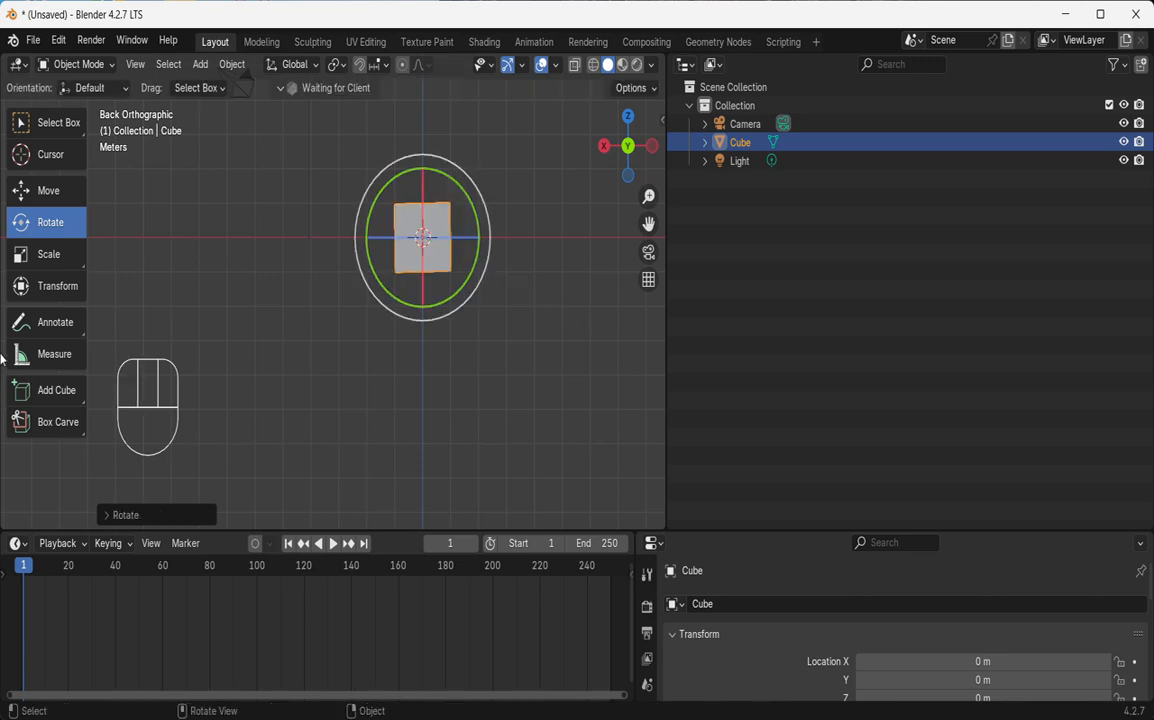
drag(400, 178, 412, 252)
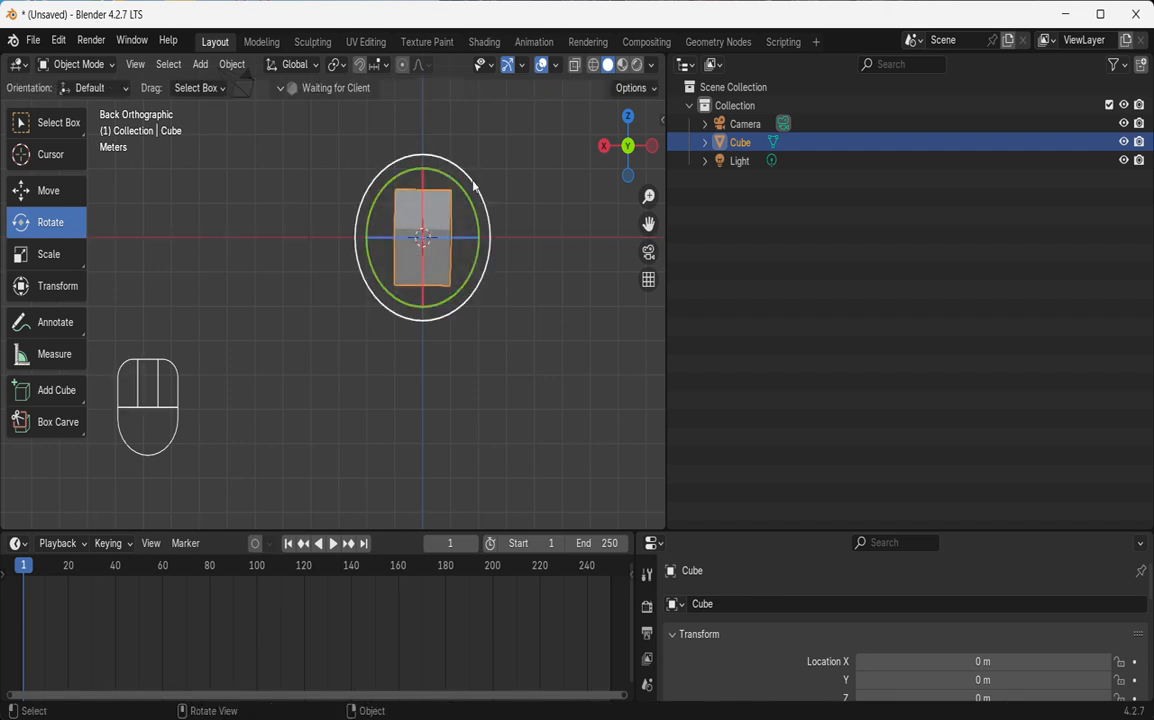
drag(472, 243, 424, 252)
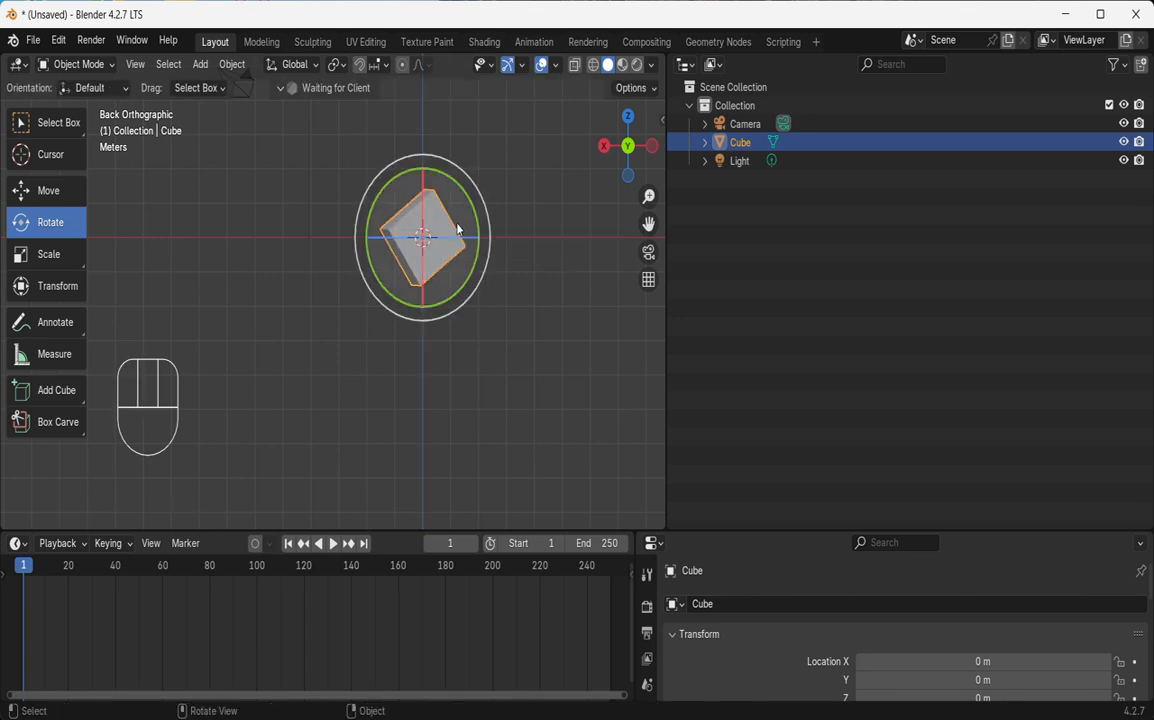
key(alt)
key(alt+r)
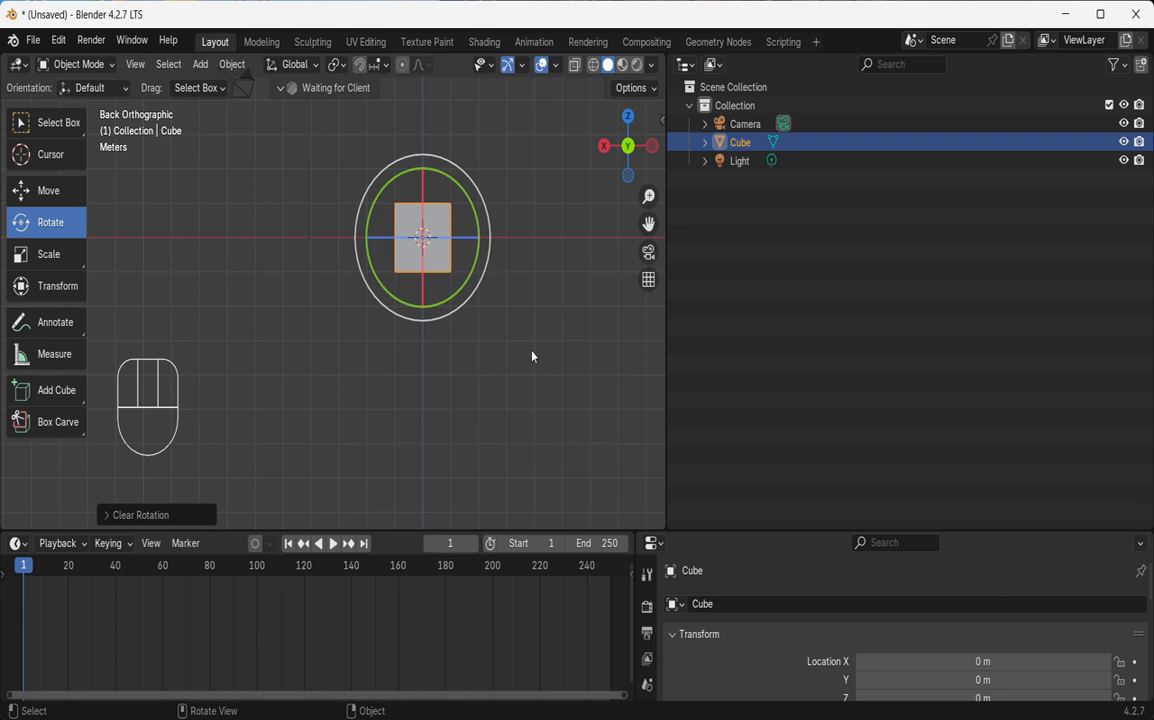
- Try rotating the cube about the global X axis and about the global Y axis, undoing each rotation
key(r)
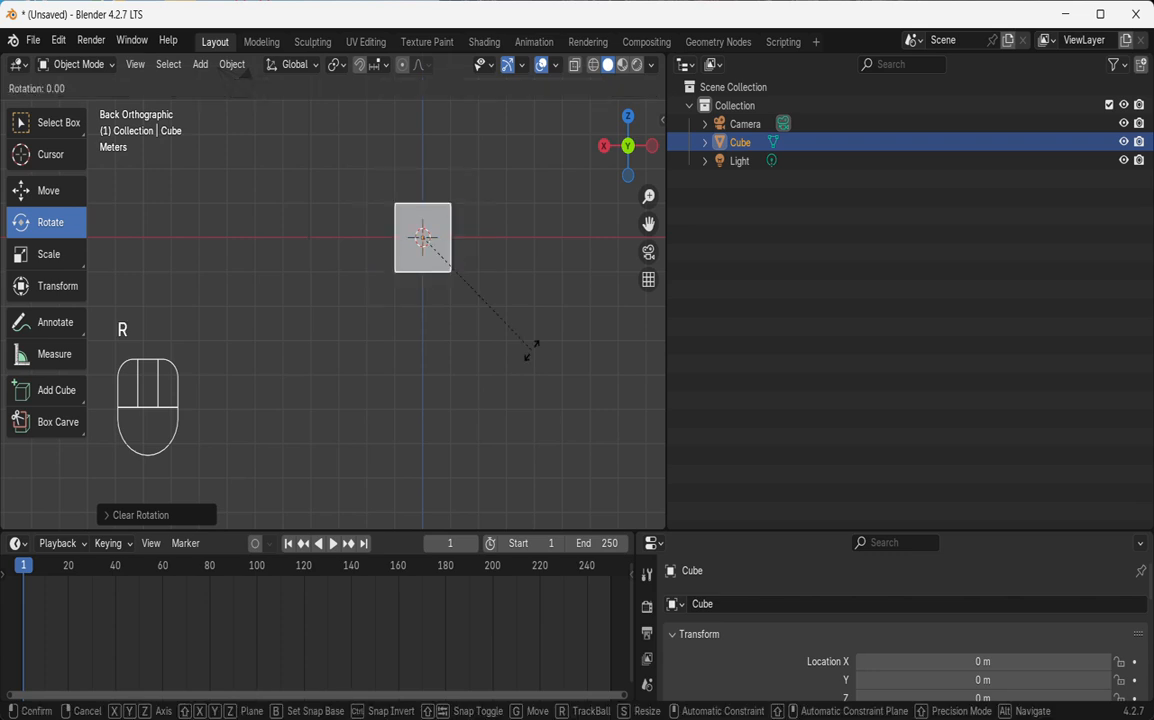
key(x)
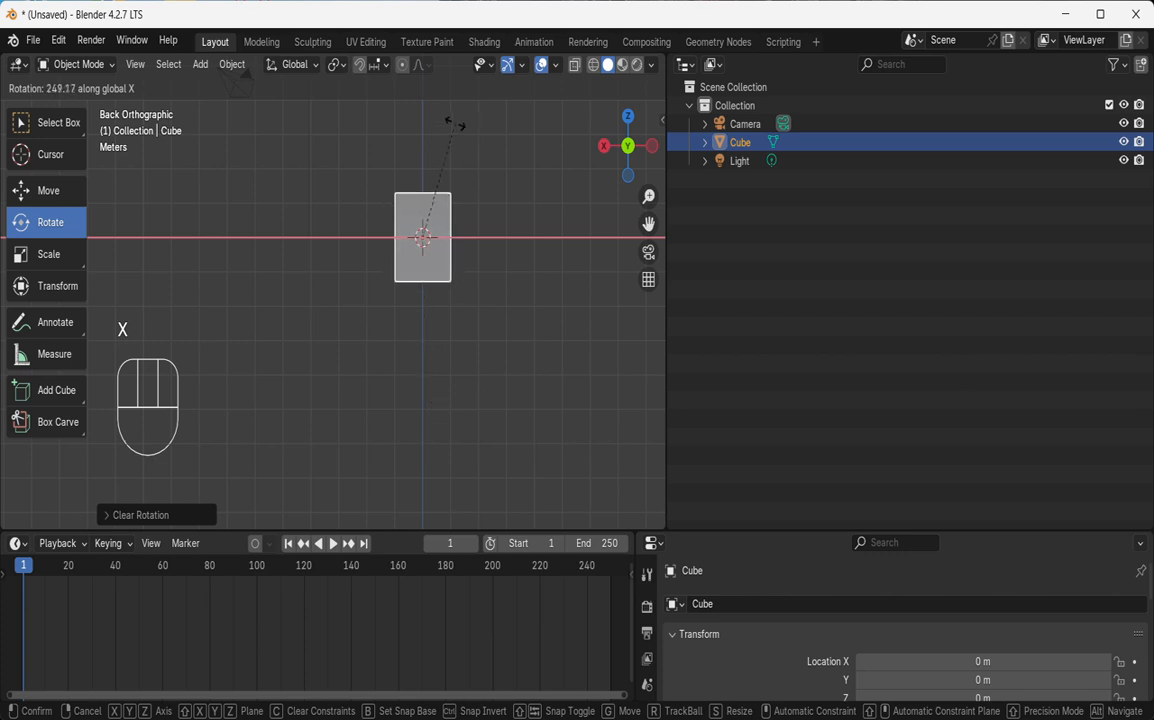
key(ctrl+z)
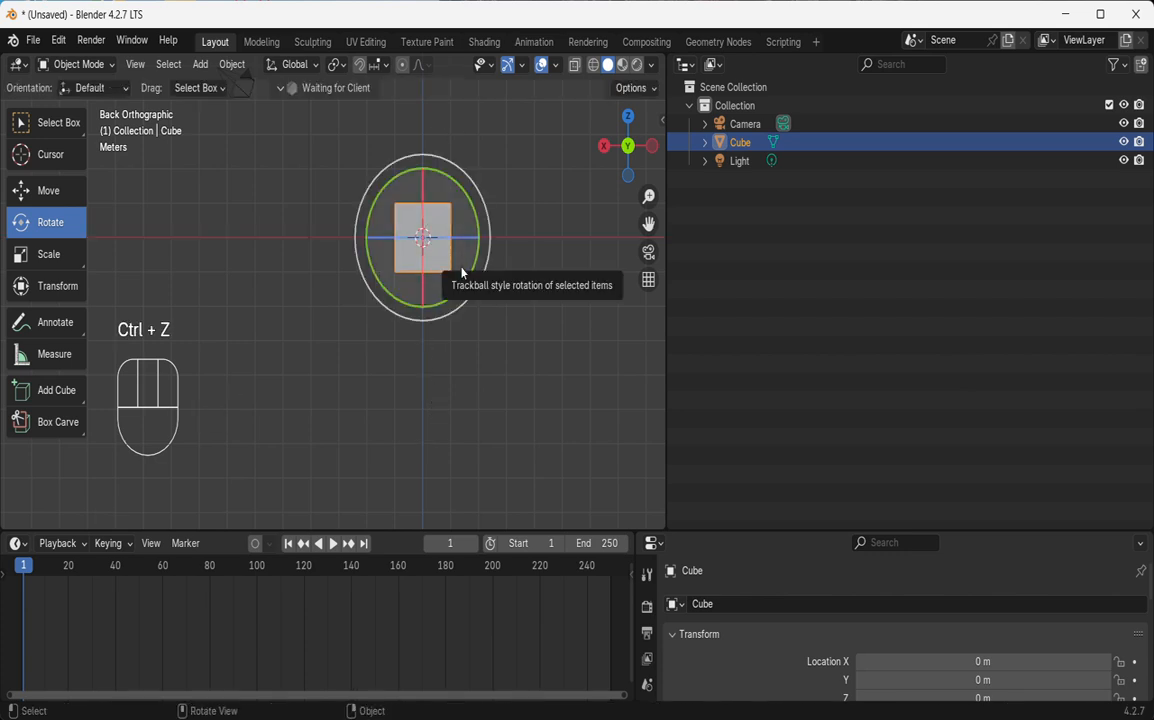
key(r)
key(y)
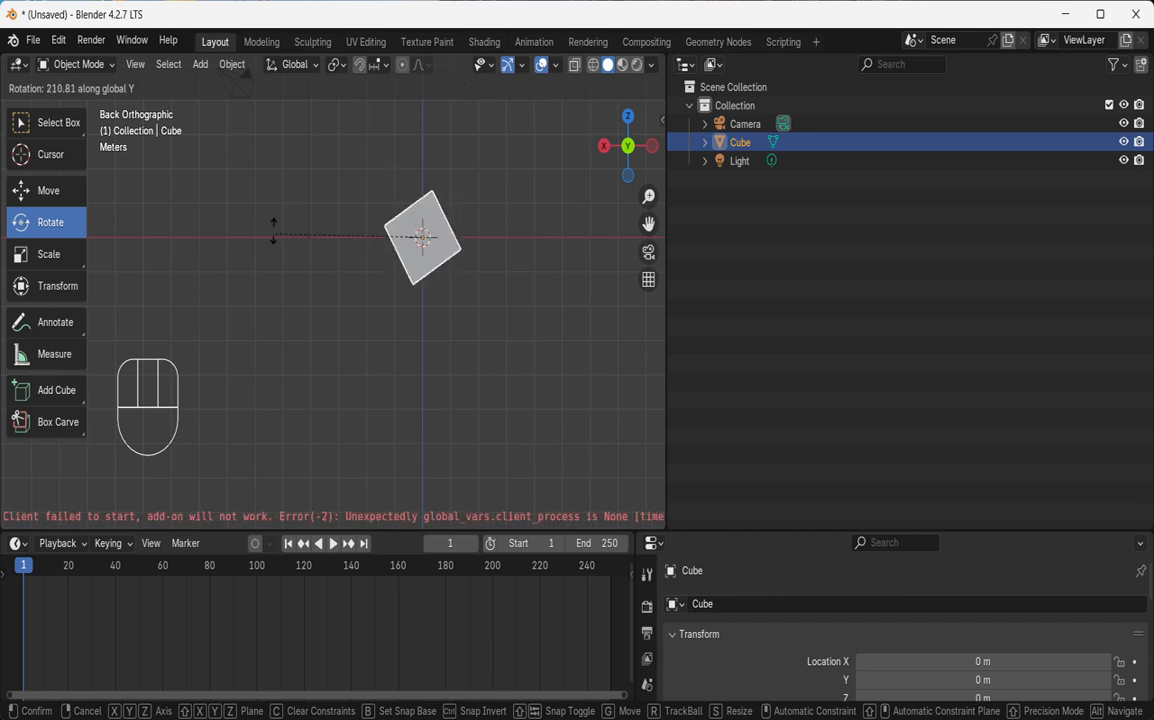
click(438, 132)
key(ctrl+z)
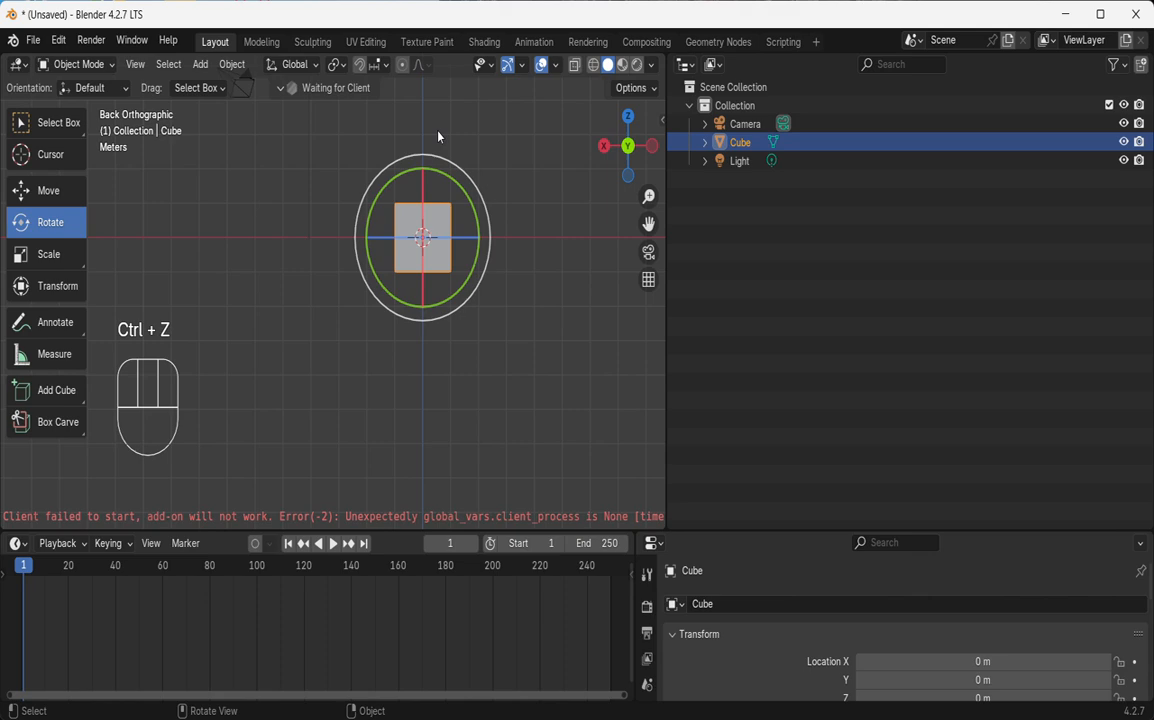
- Try rotating the cube about the global Z axis in a perspective view, and undo the rotation
drag(630, 146, 636, 145)
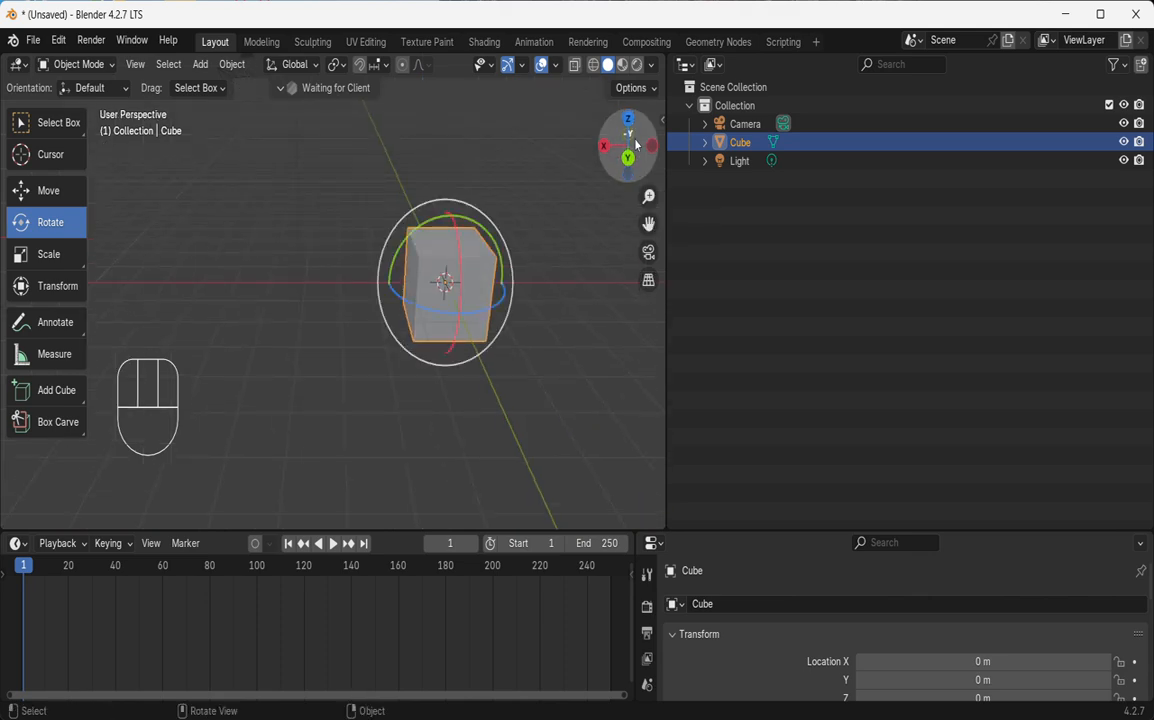
key(r)
key(z)
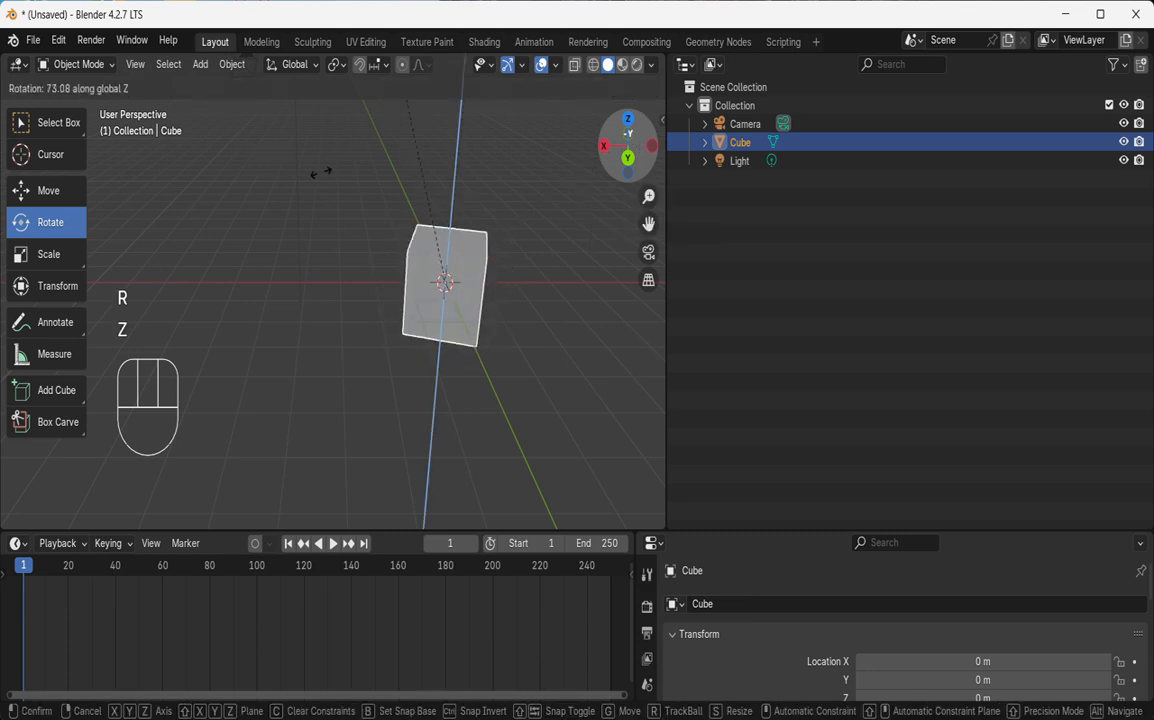
click(571, 310)
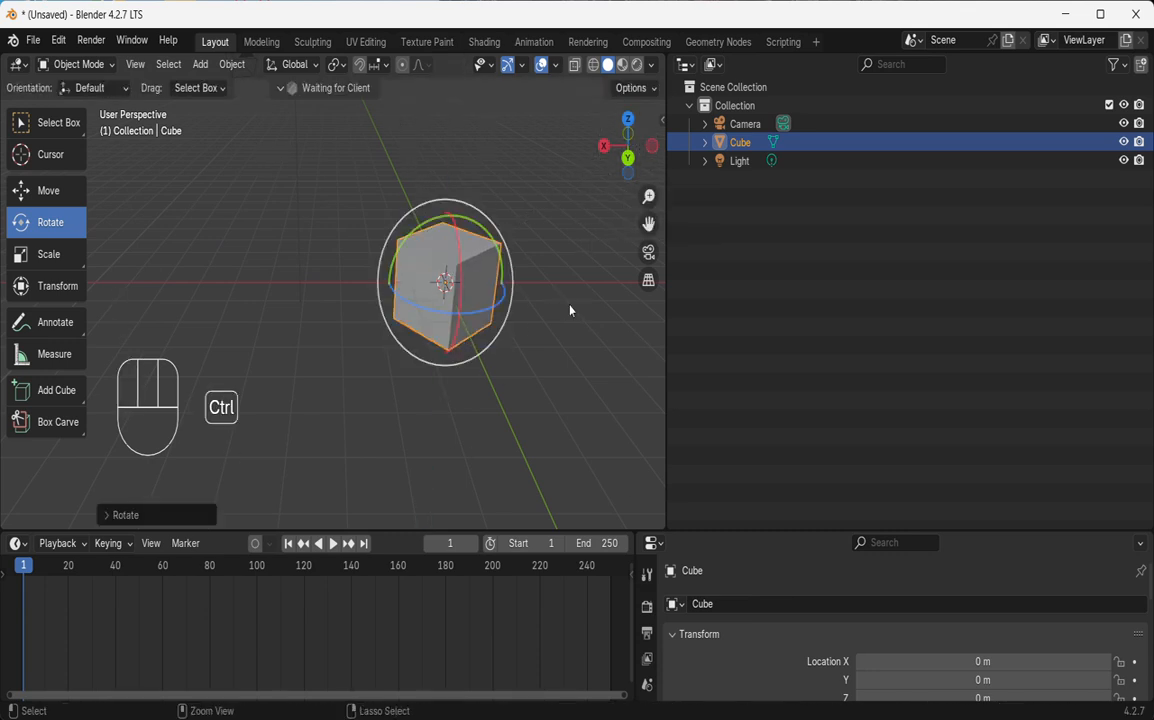
key(ctrl+z)
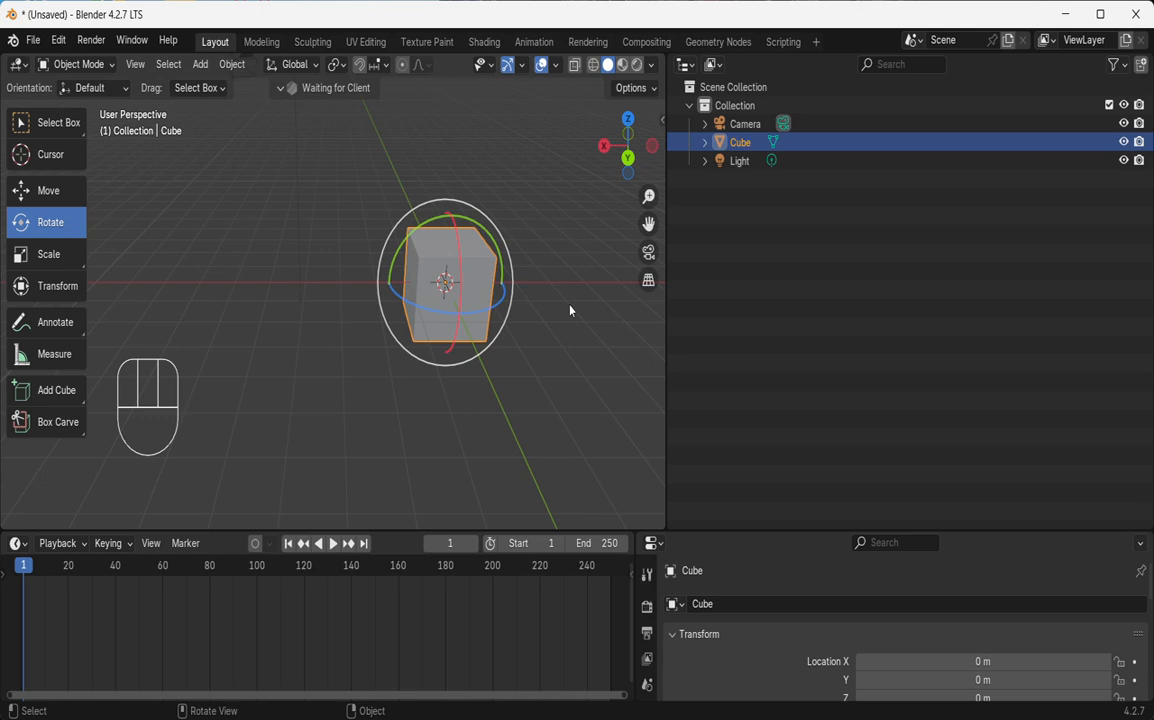
- Try rotating the cube freely with trackball rotation, and undo it
key(r)
key(r)
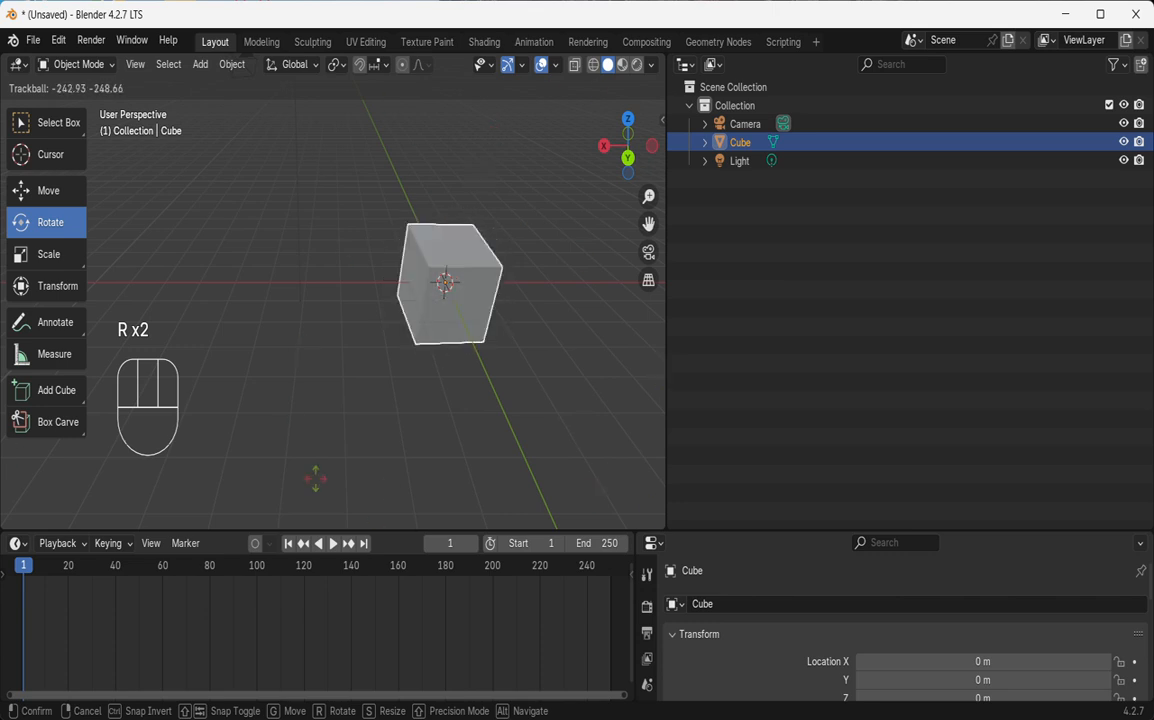
click(560, 285)
key(ctrl+z)
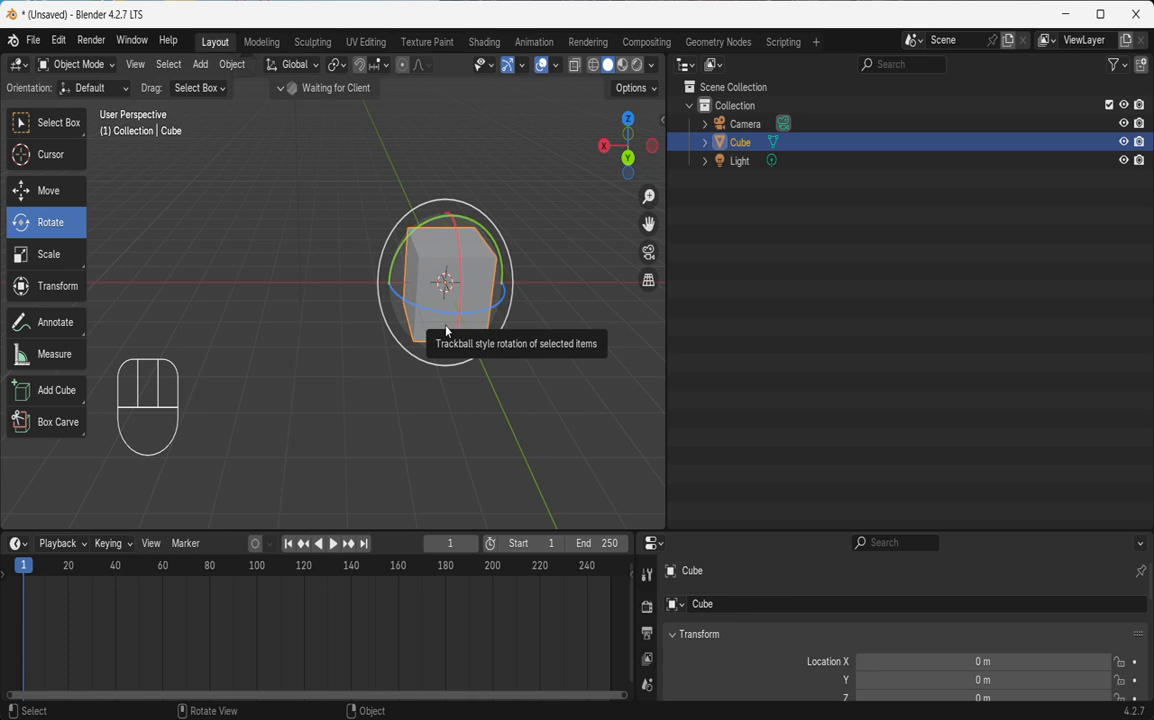
- Scale the cube along the Z axis and the X axis with the Scale gizmo in the back view
mouse_move(447, 331)
mouse_down()
mouse_move(470, 262)
mouse_move(507, 268)
mouse_move(453, 333)
mouse_up()
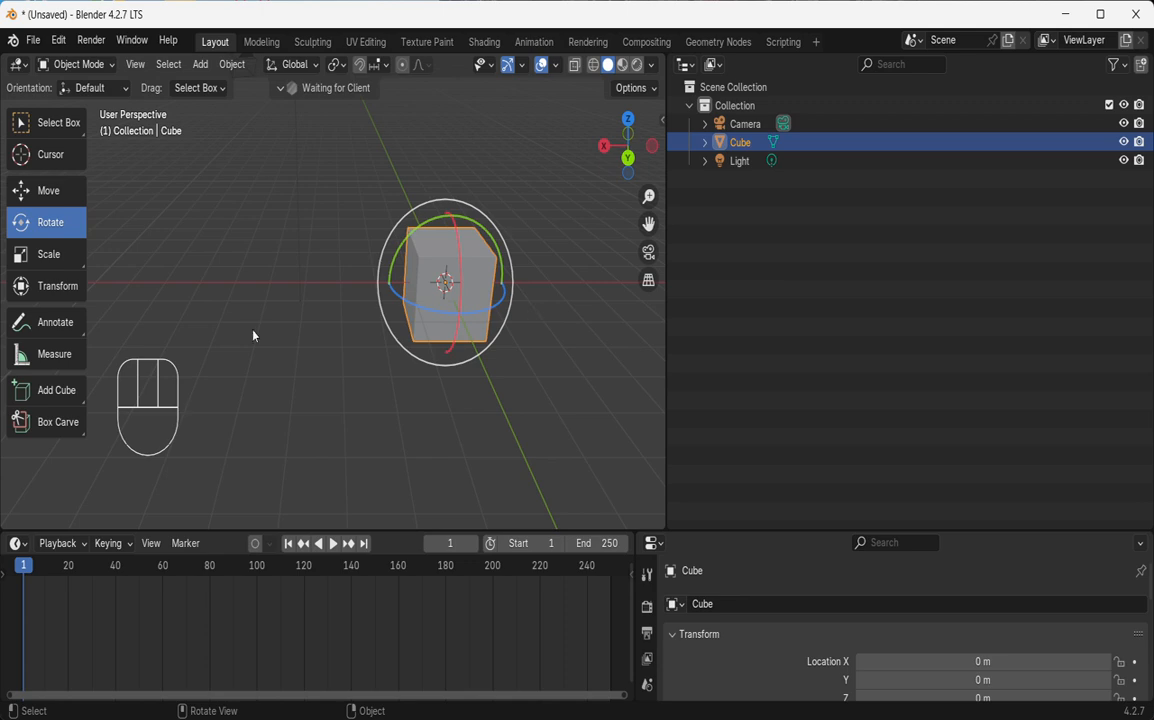
click(32, 240)
click(627, 159)
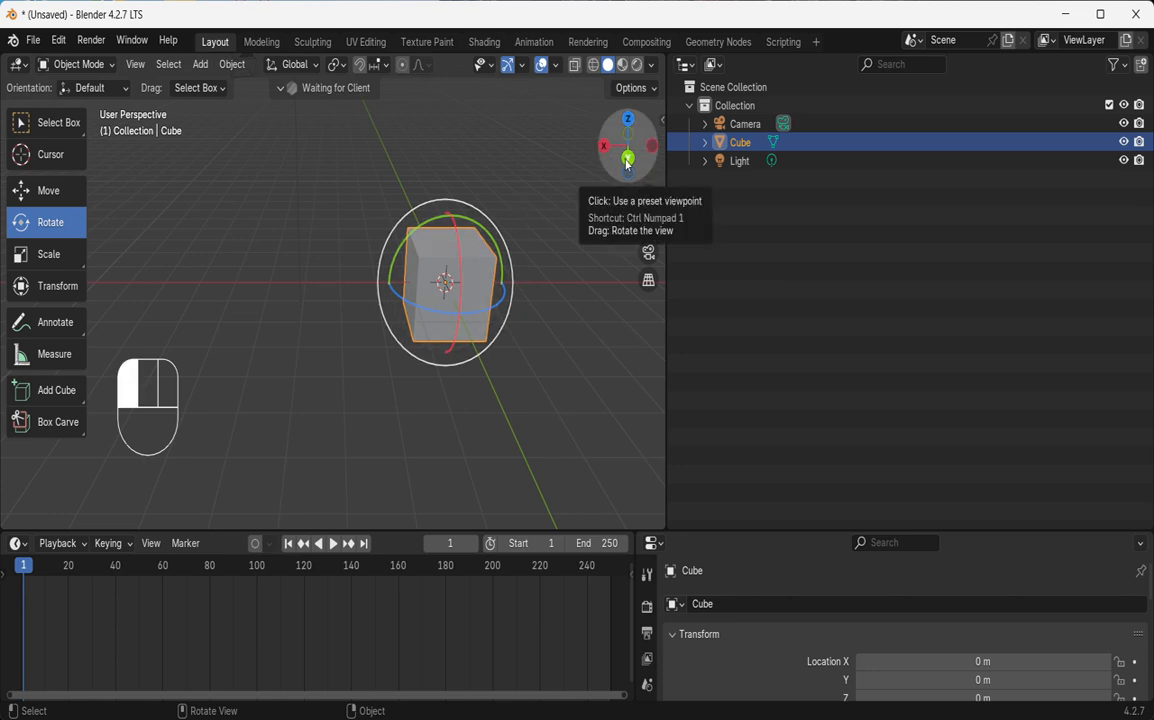
click(20, 256)
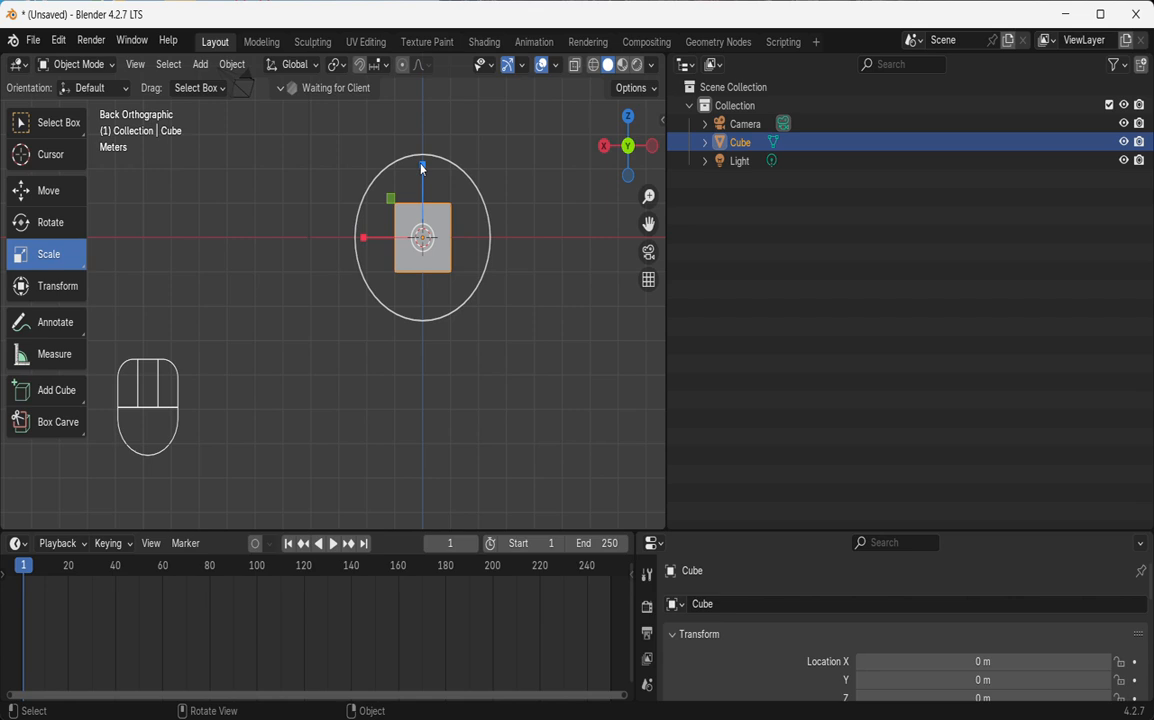
drag(422, 169, 438, 147)
click(429, 148)
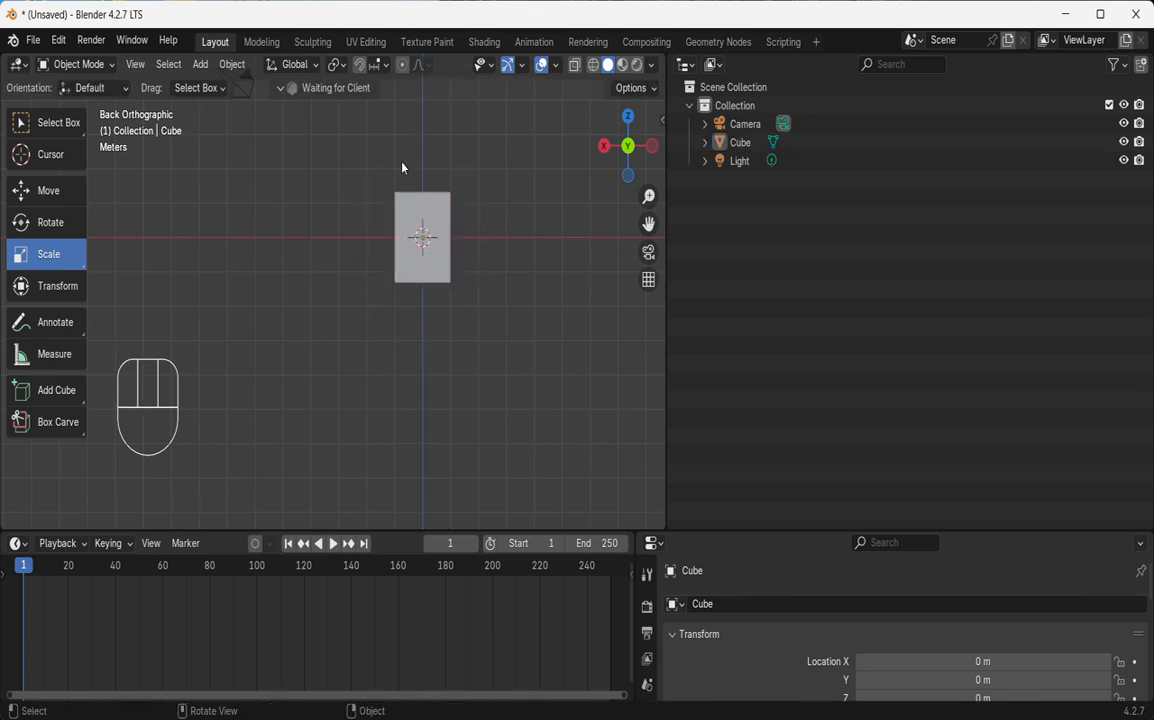
click(438, 233)
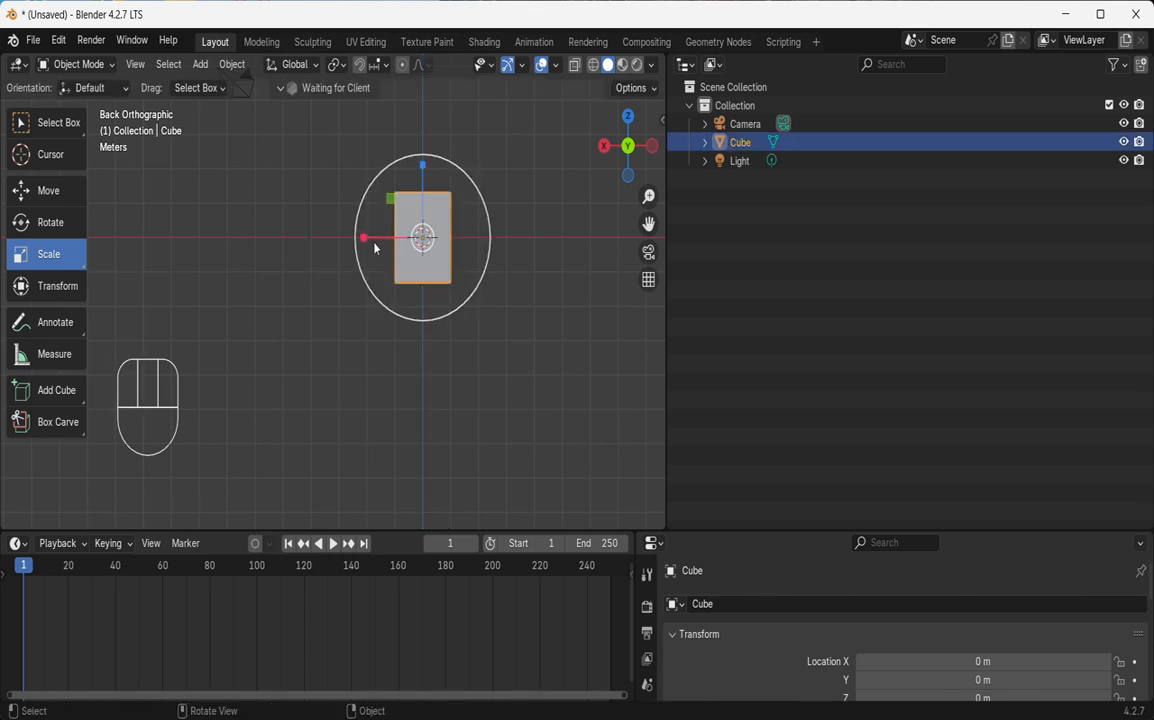
drag(366, 240, 388, 190)
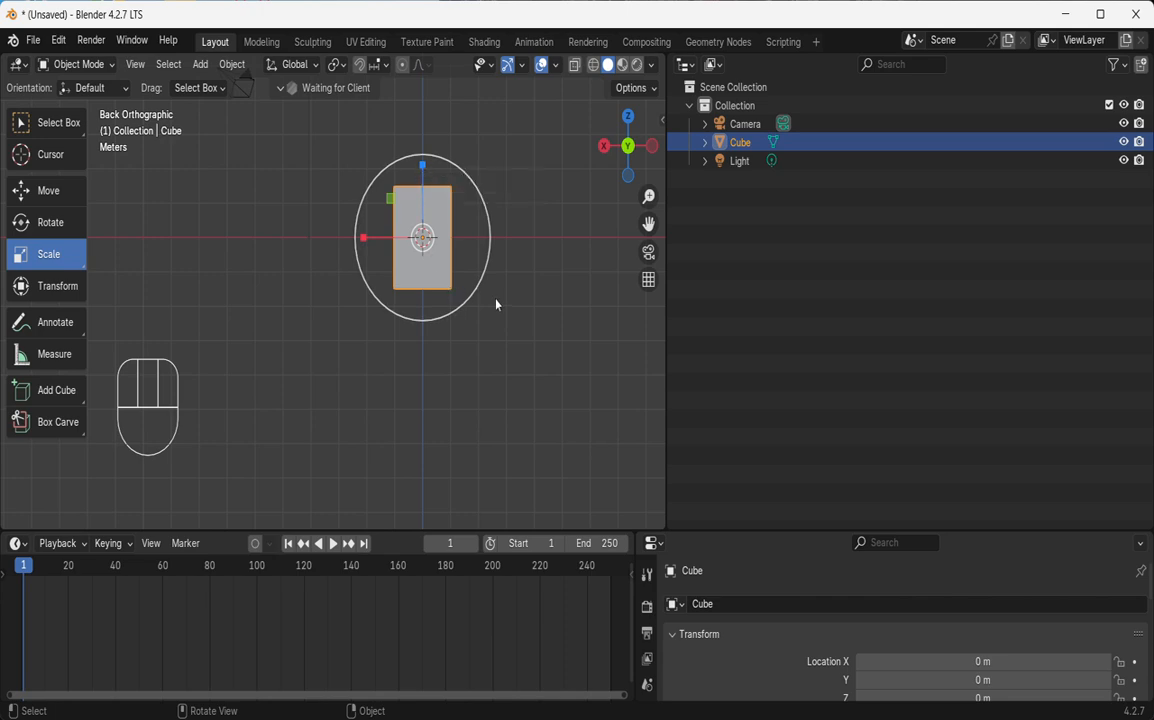
- Try scaling the cube up along the global X axis and along the global Z axis, and clear its scale
key(s)
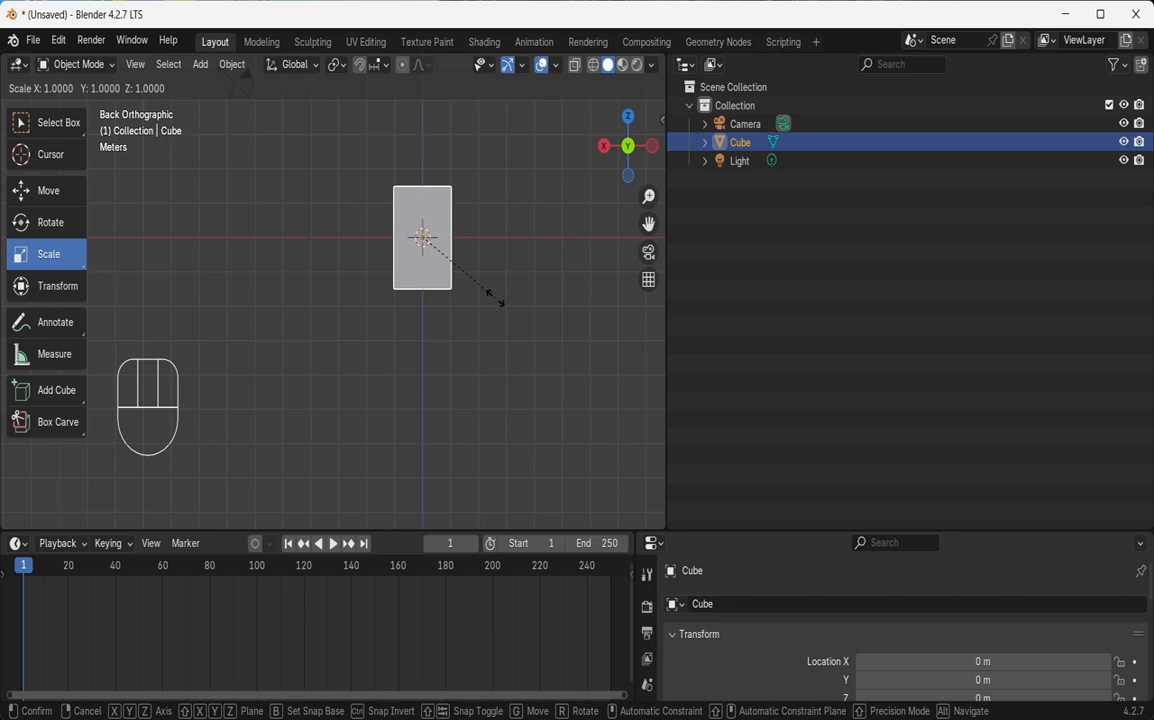
key(x)
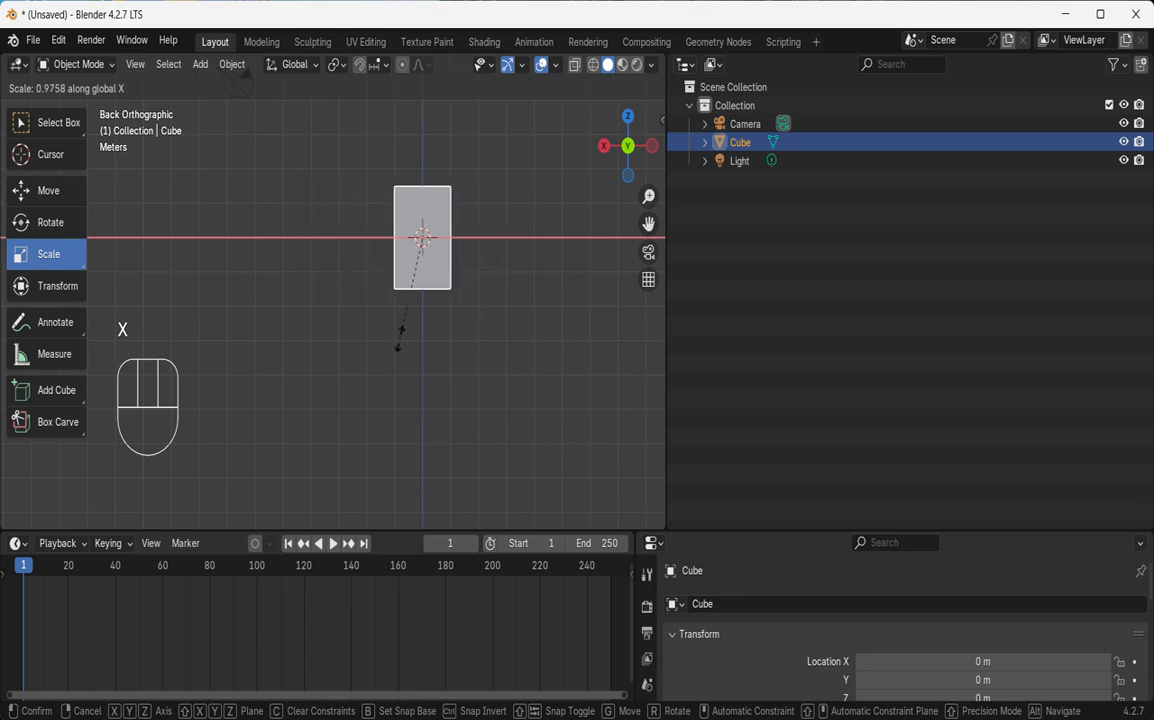
click(550, 348)
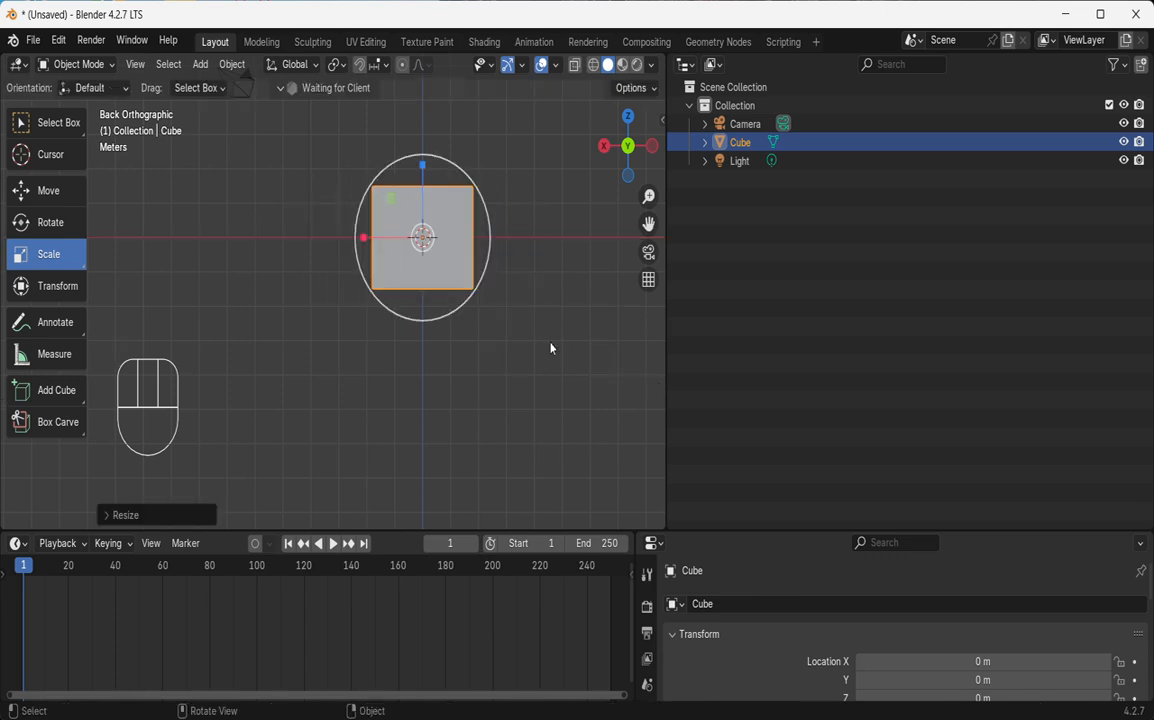
key(s)
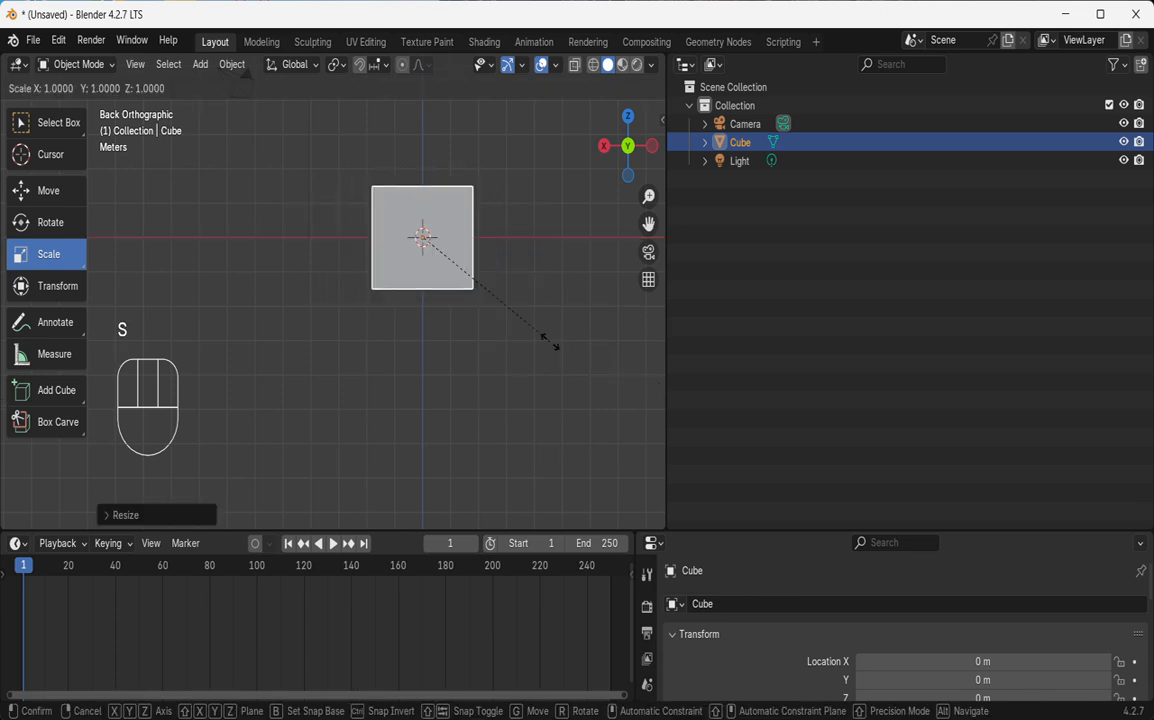
key(z)
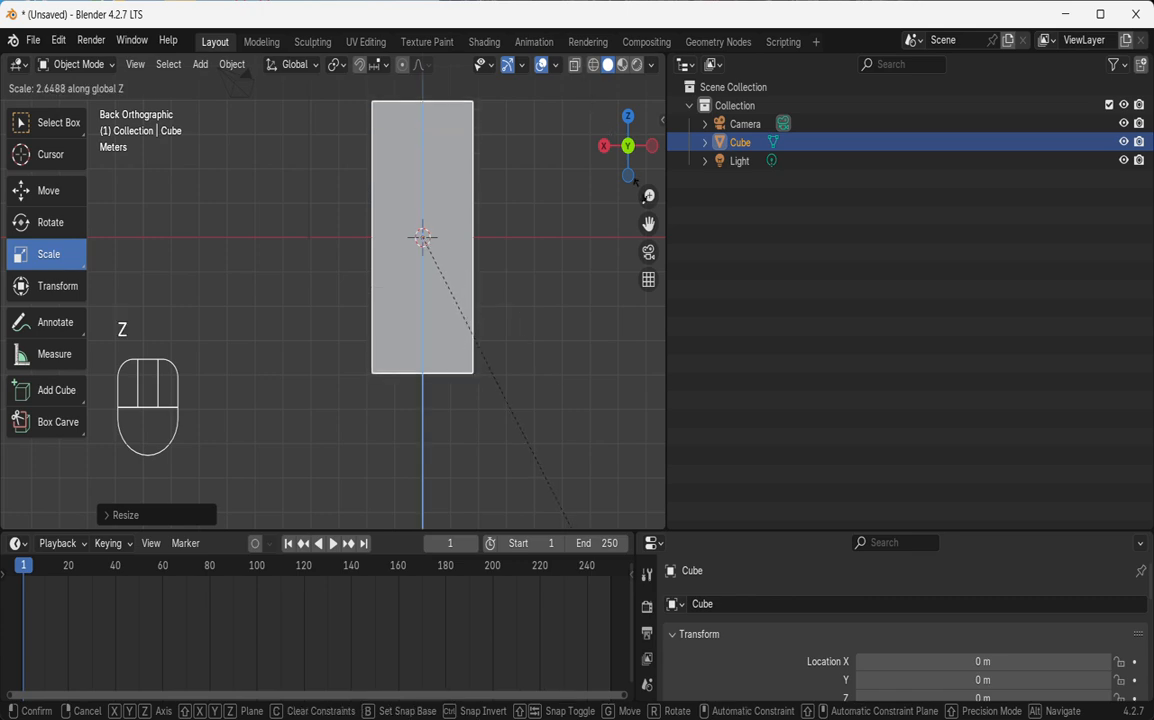
click(565, 158)
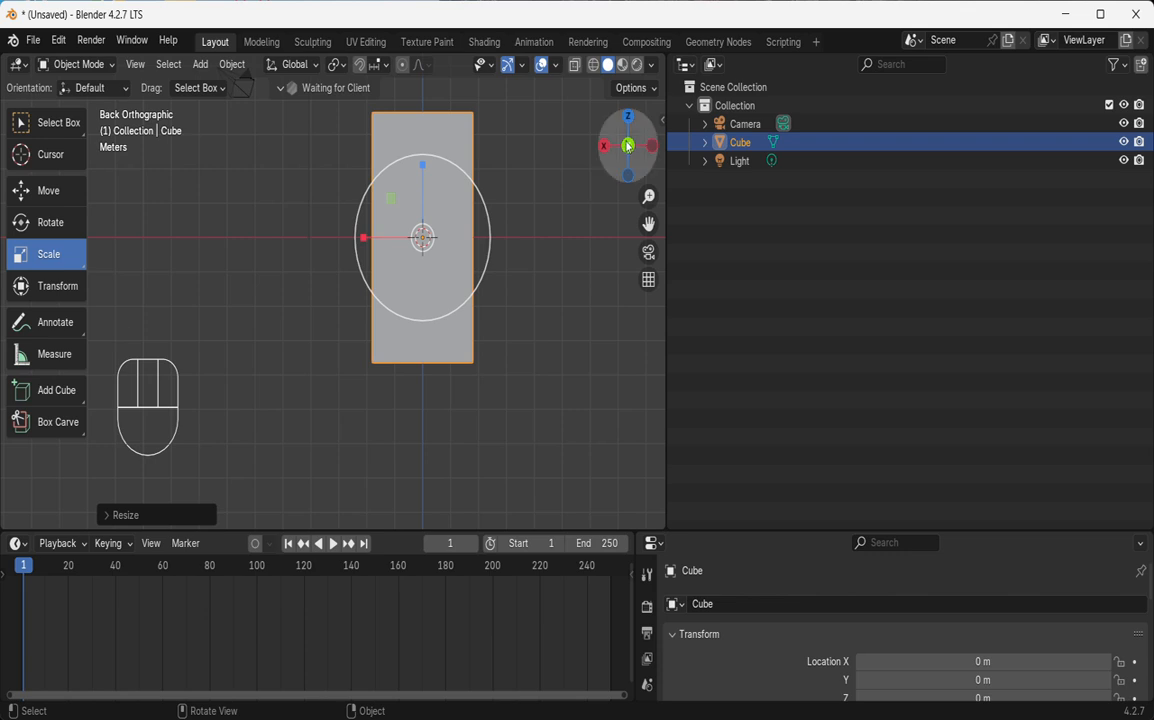
drag(626, 148, 600, 165)
mouse_move(580, 120)
mouse_down()
mouse_move(556, 130)
mouse_move(558, 152)
mouse_move(582, 142)
mouse_up()
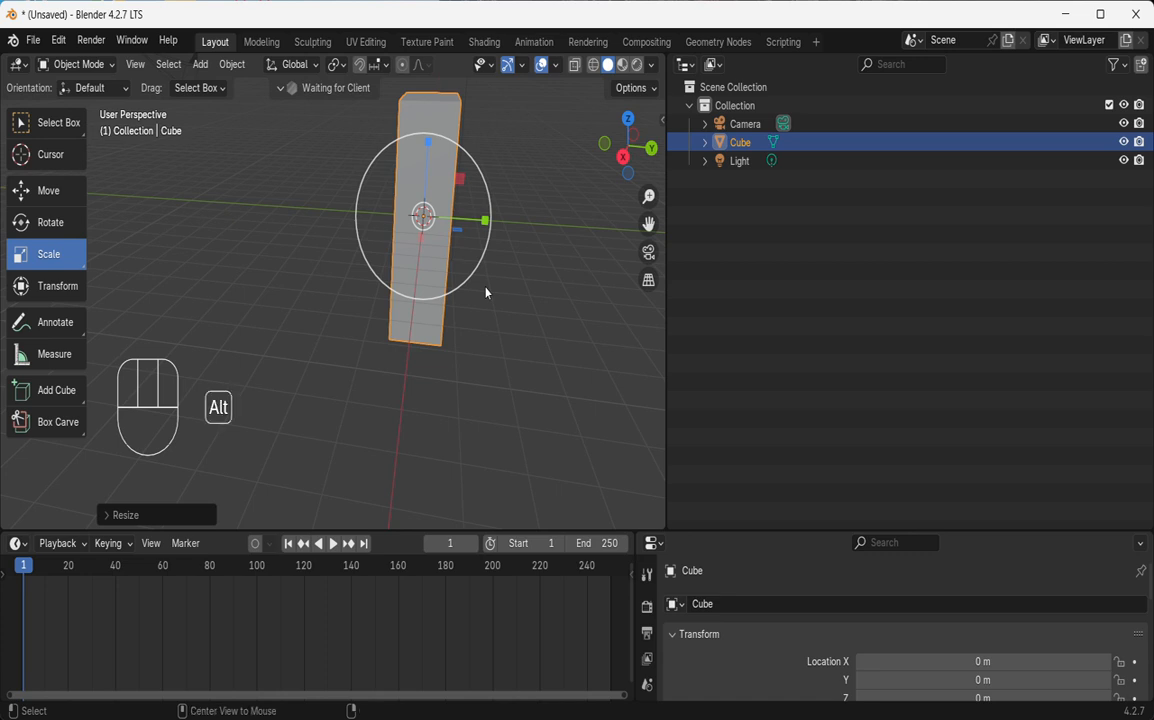
key(alt+s)
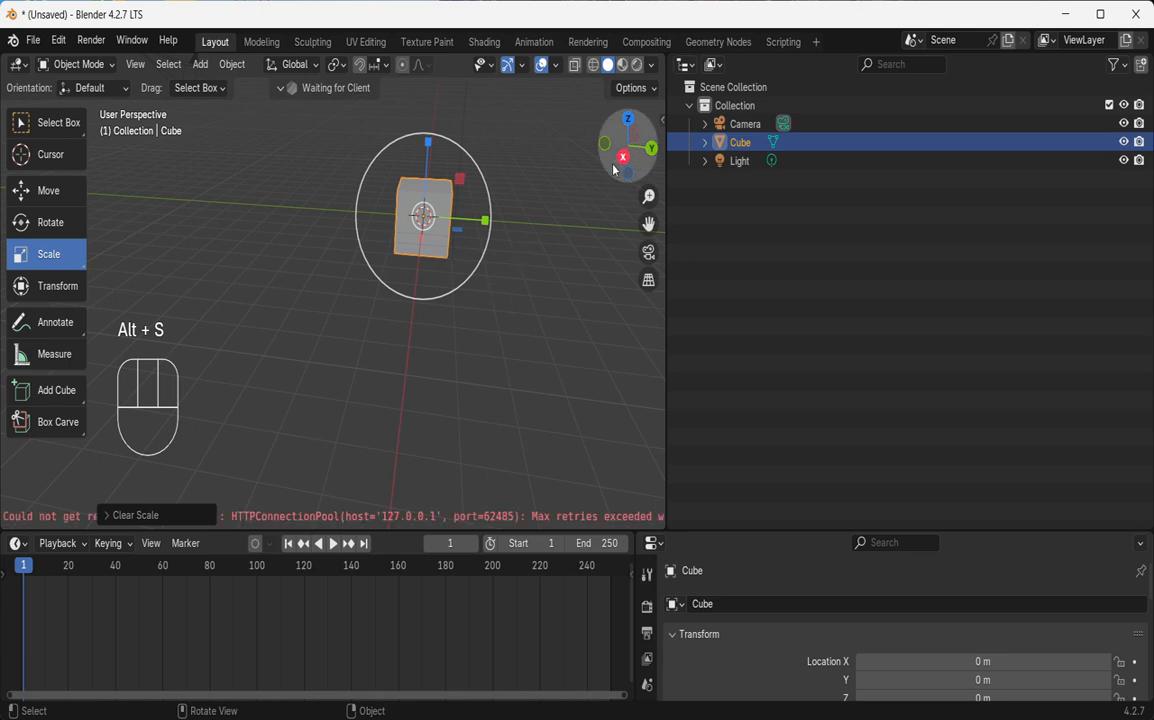
- Move the cube about 2.2 m along Y and stretch it along Y with the Transform gizmo in the right view
click(622, 156)
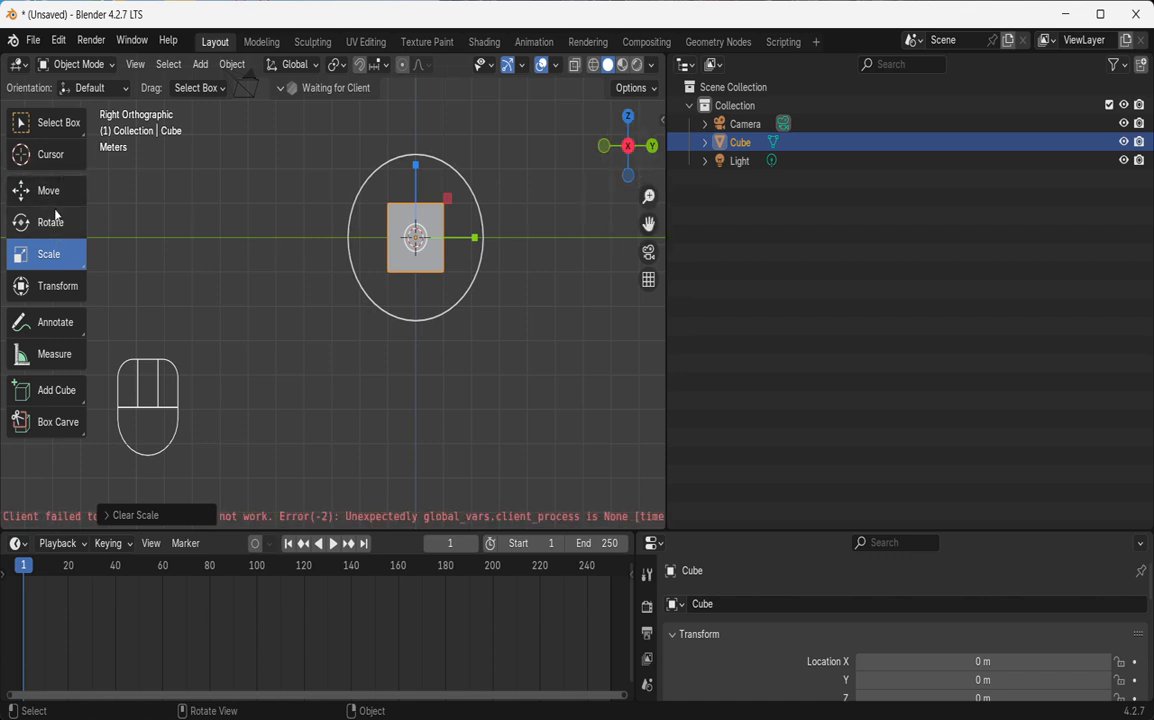
click(70, 293)
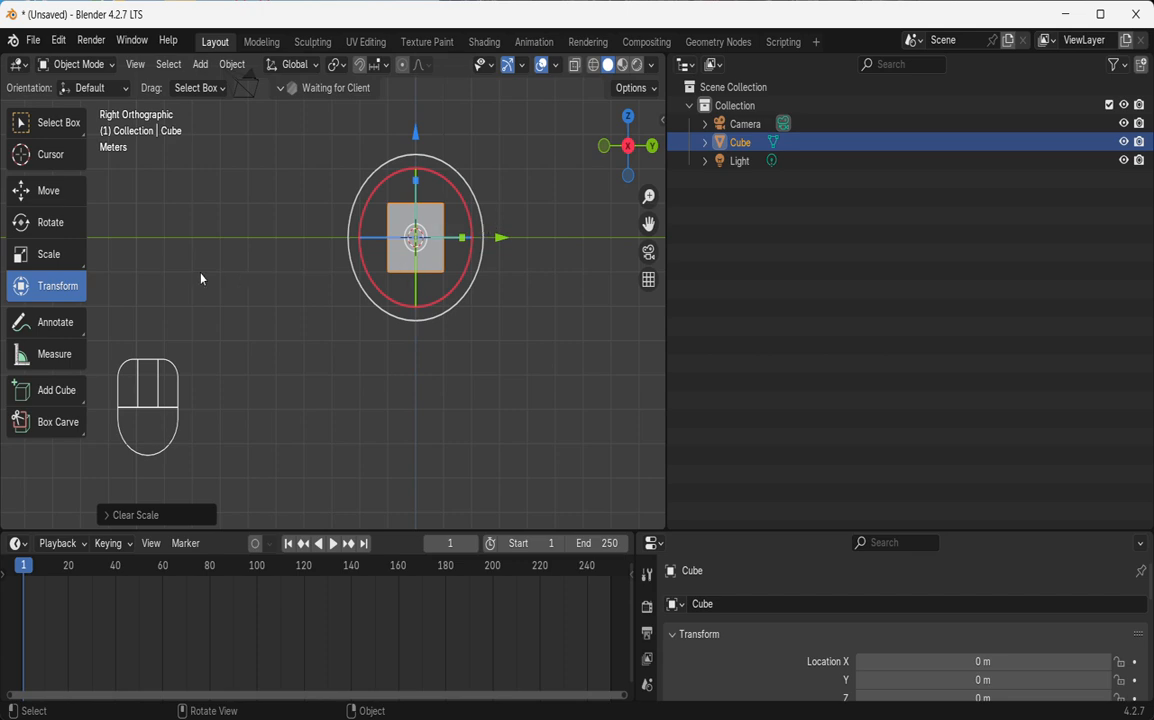
click(505, 245)
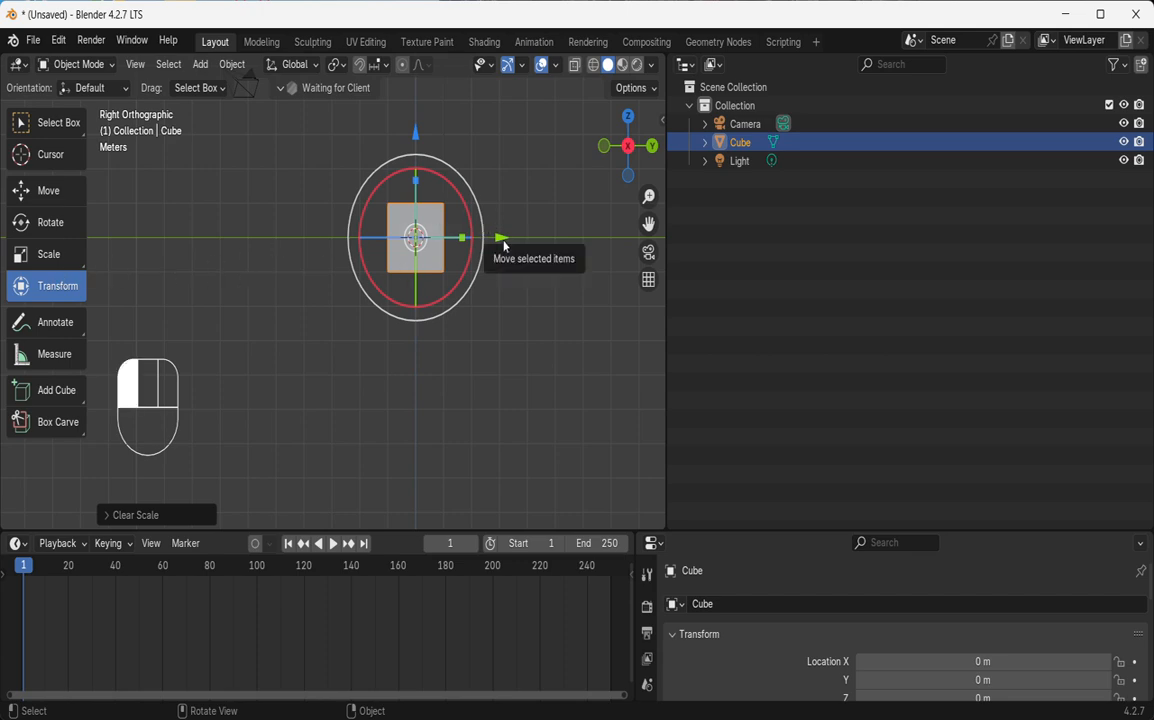
drag(505, 245, 513, 176)
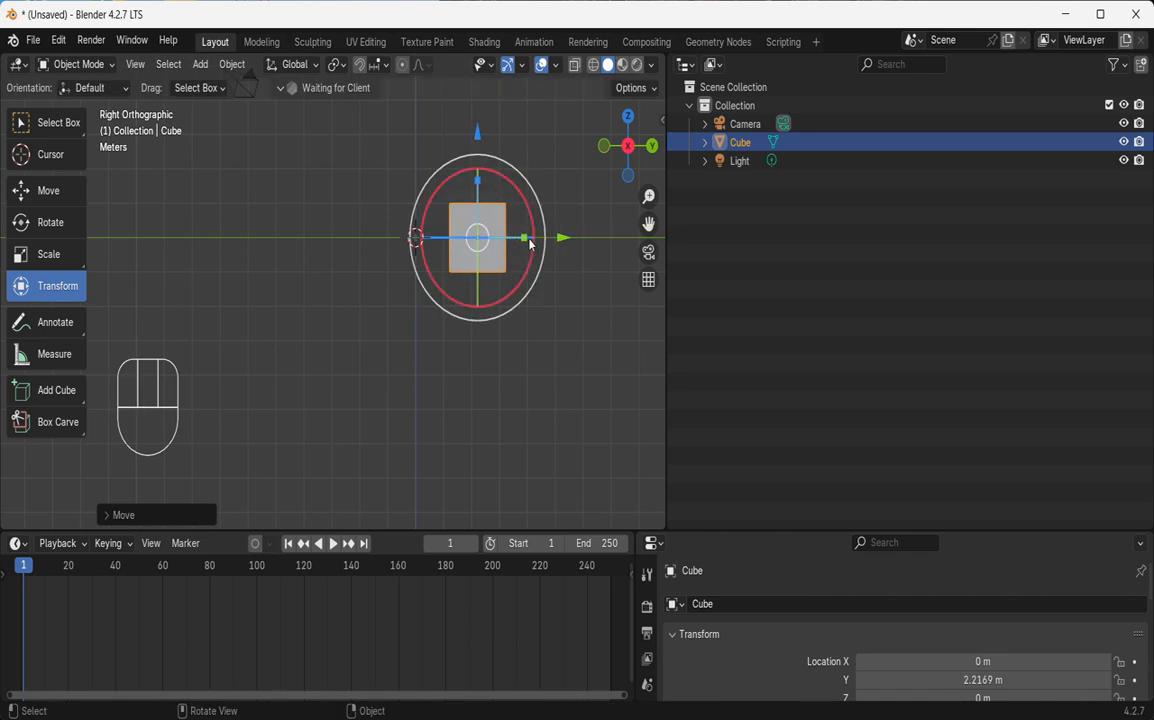
drag(525, 240, 559, 250)
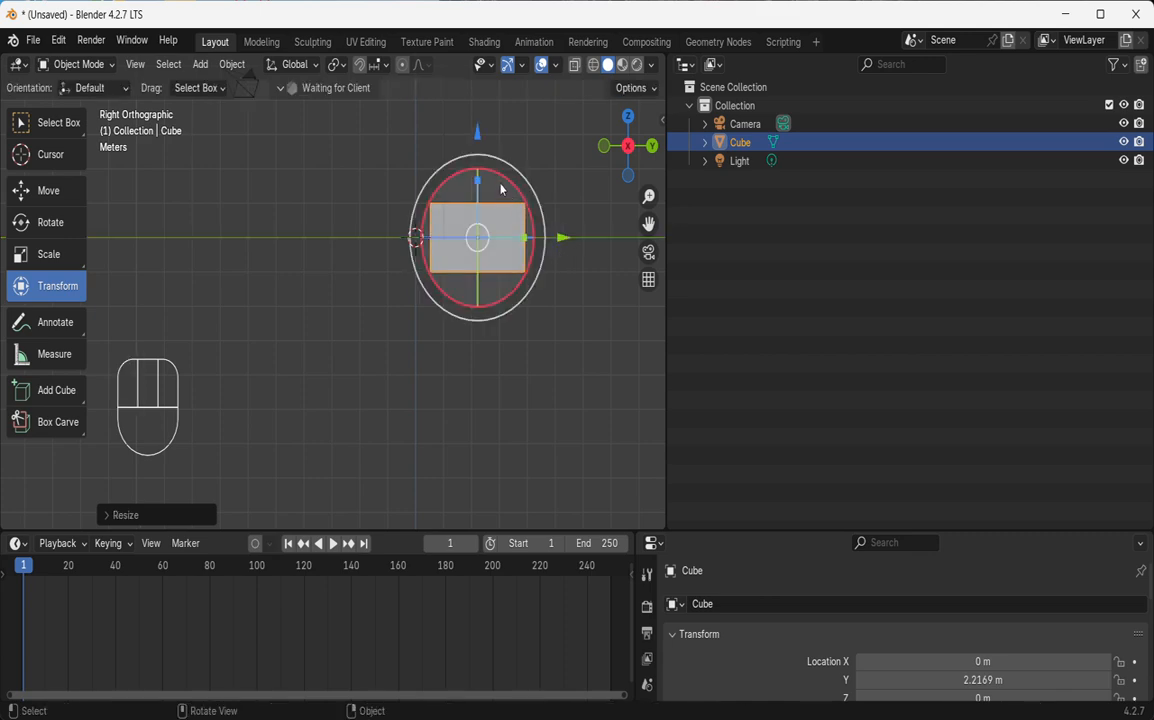
- Rotate the cube about the X axis with the Transform gizmo, and select only the cube again
drag(480, 176, 586, 268)
click(586, 268)
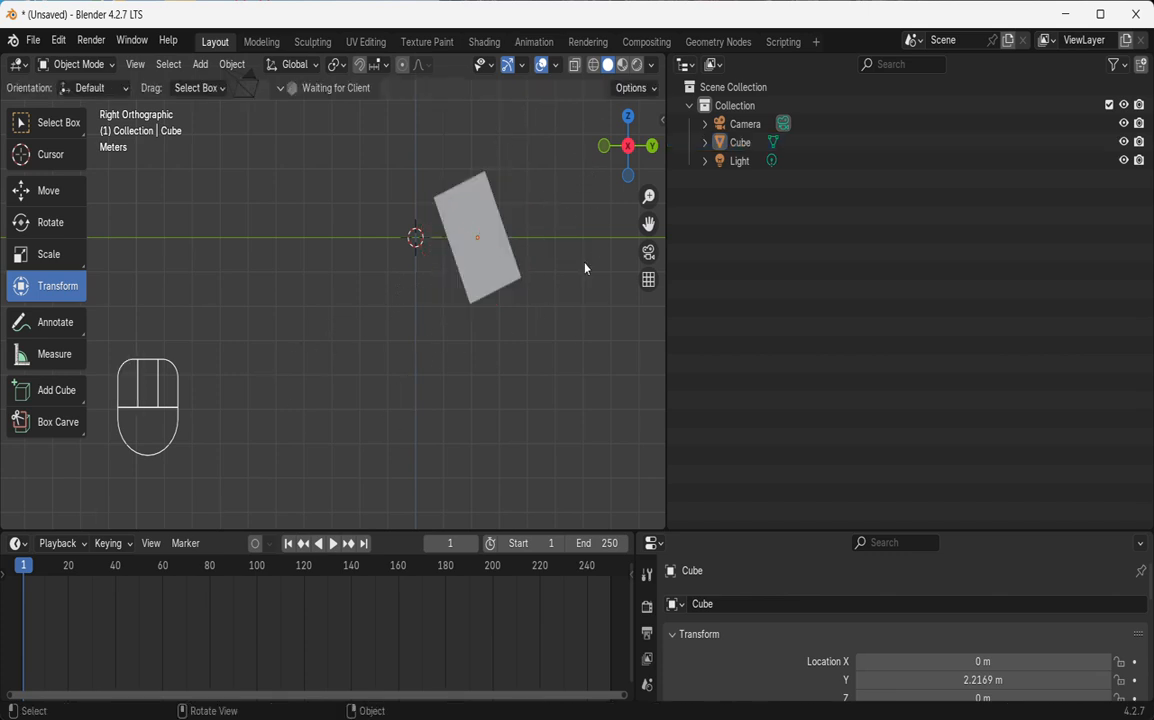
key(a)
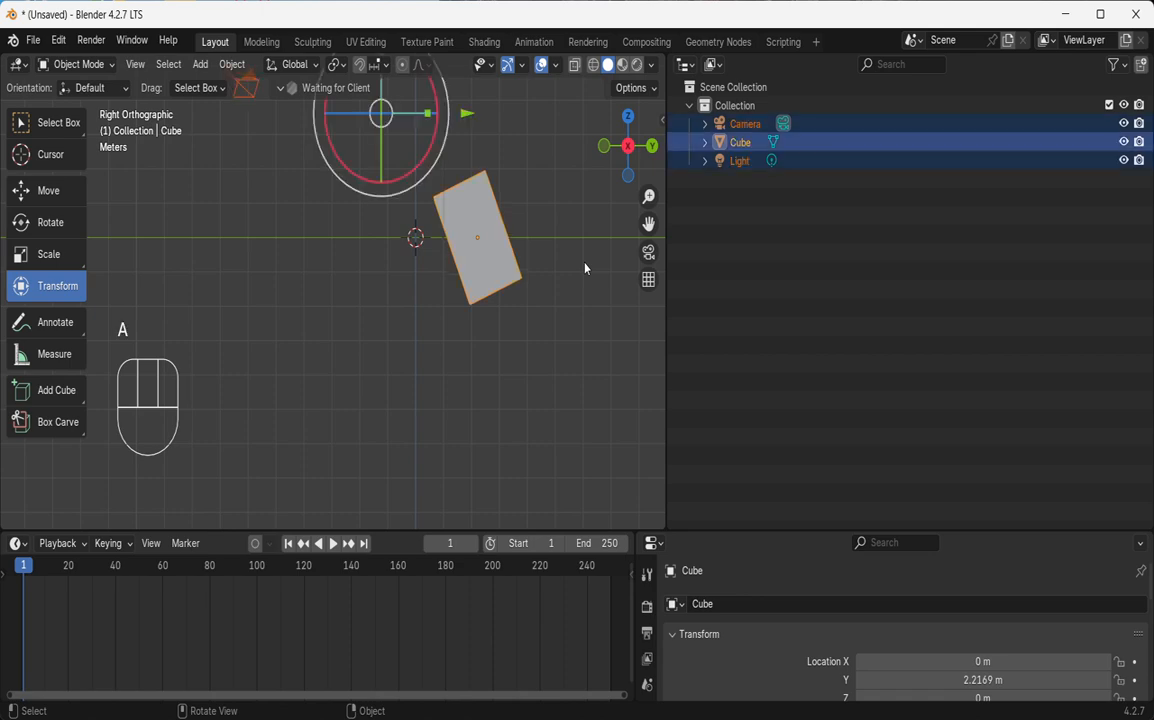
click(493, 274)
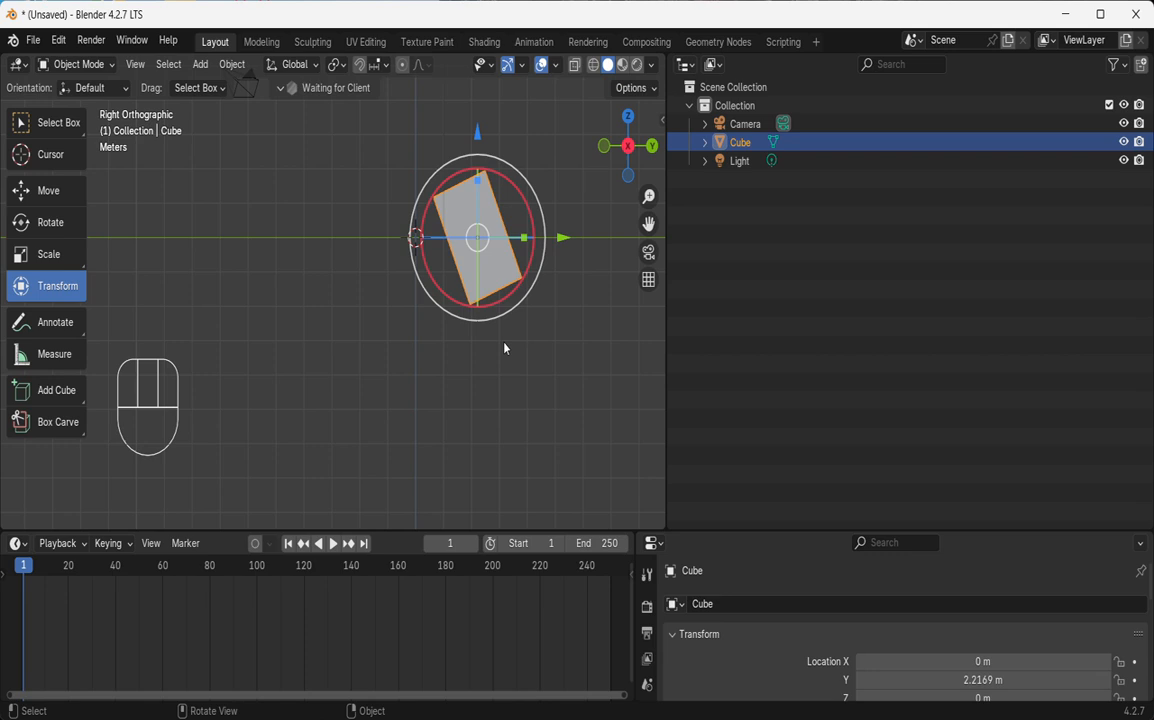
key(shift)
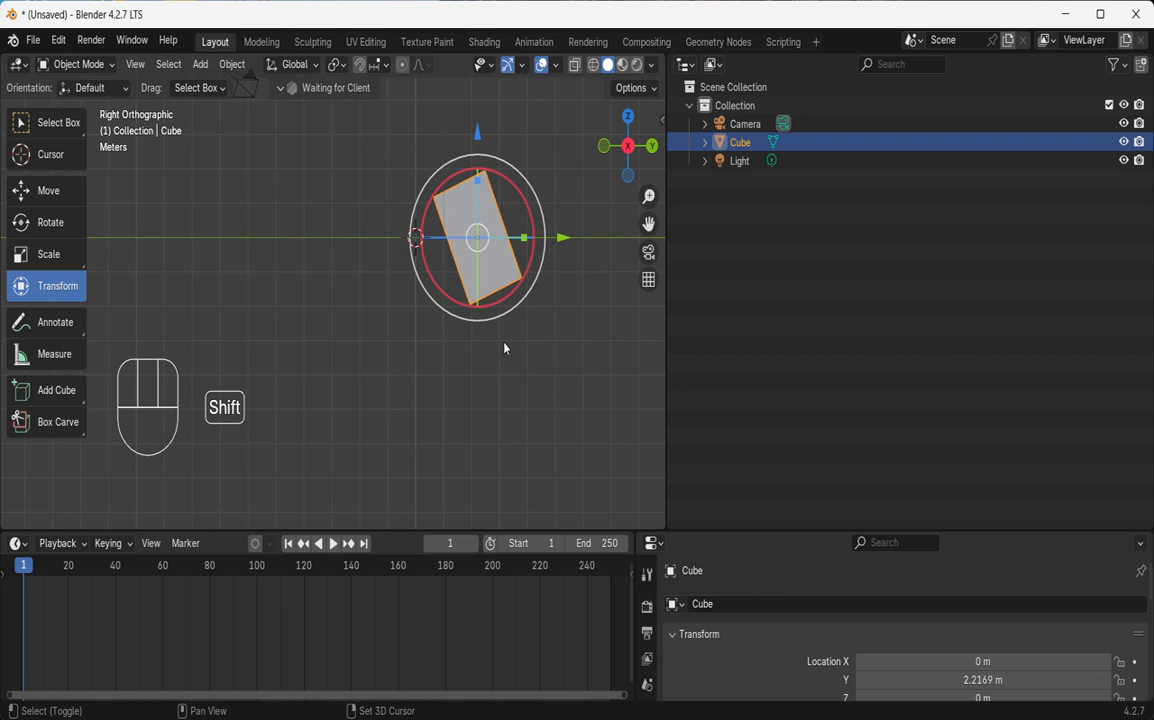
key(shift+g)
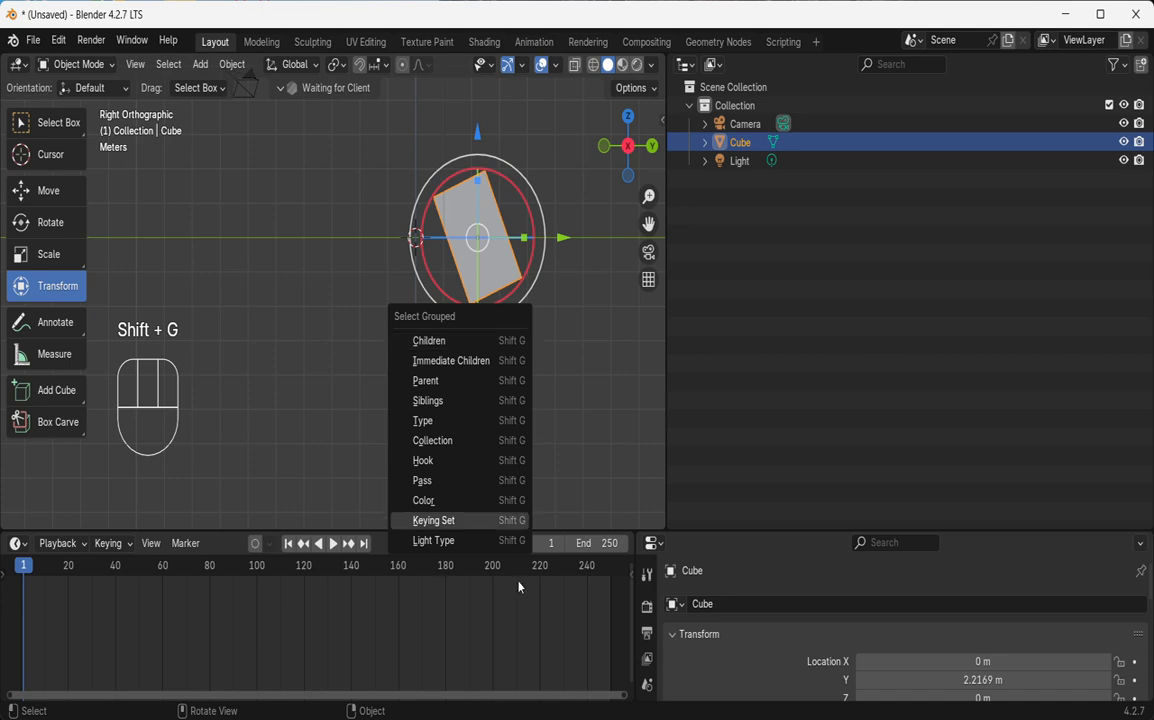
click(420, 520)
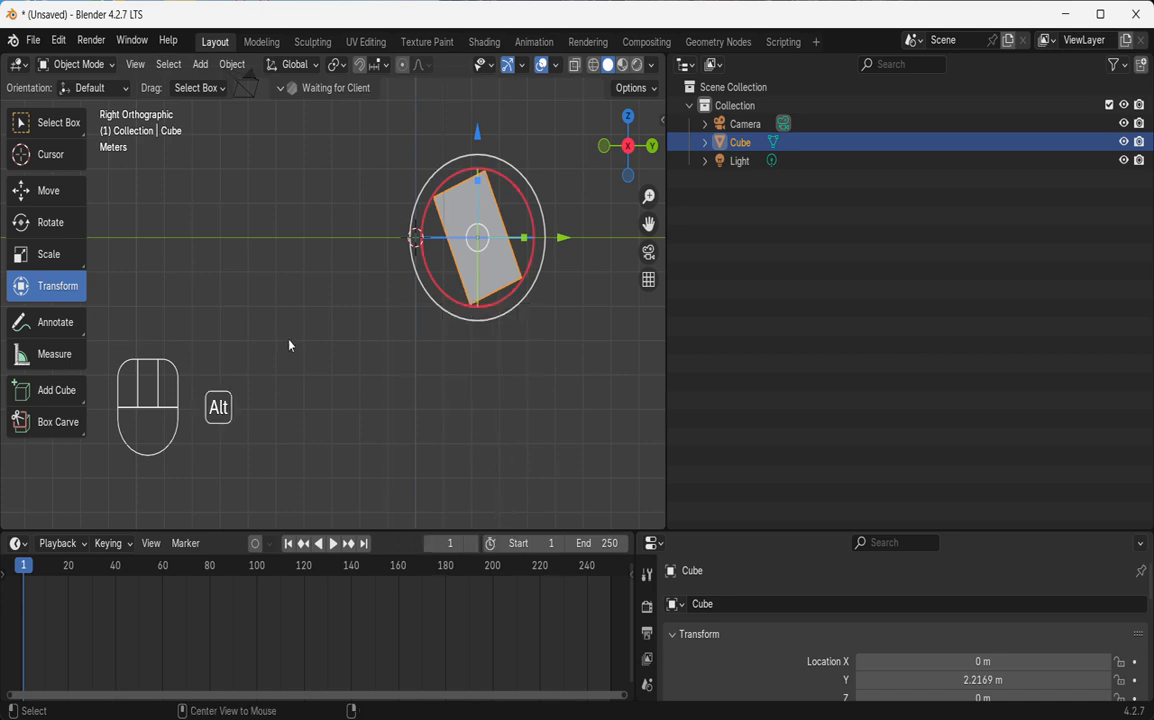
- Clear the cube's location, rotation and scale, and try one more rotation about the X axis, clearing it too
key(alt+g)
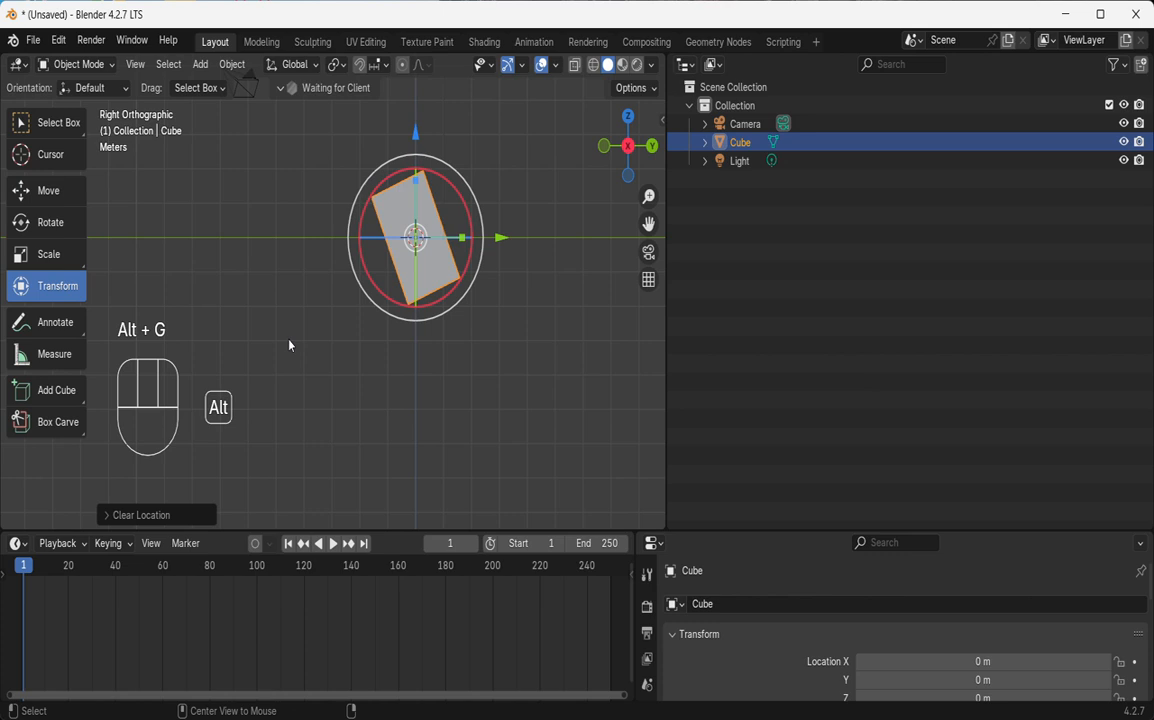
key(alt+r)
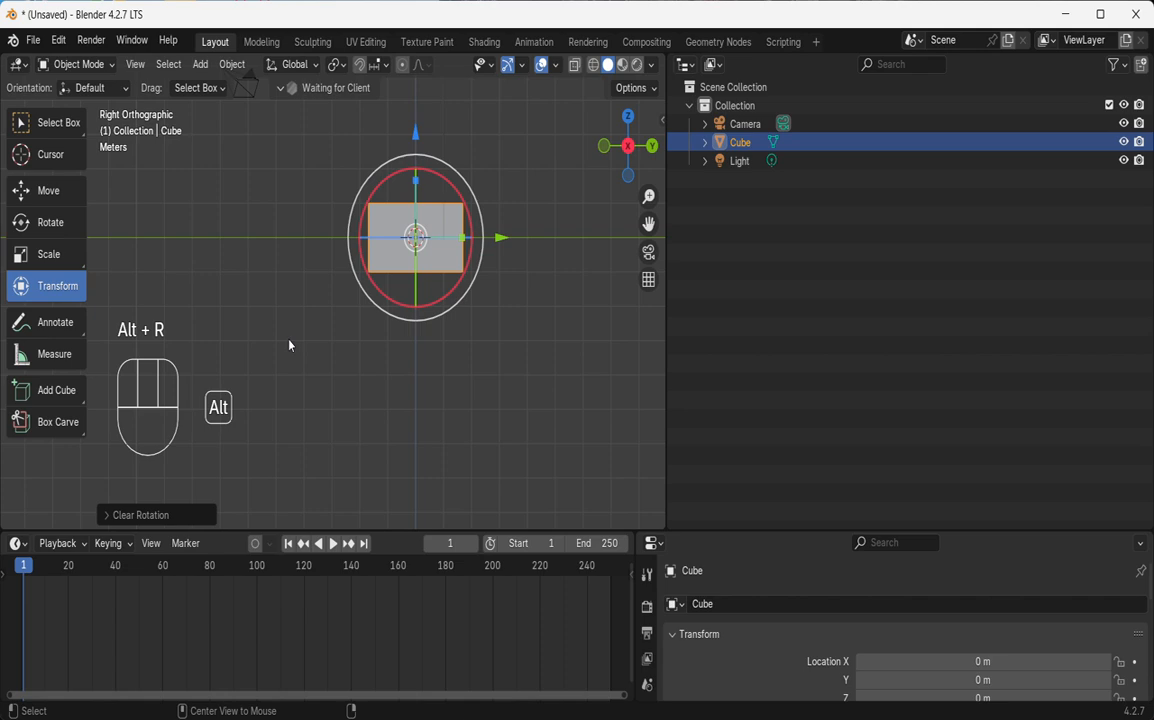
key(alt+s)
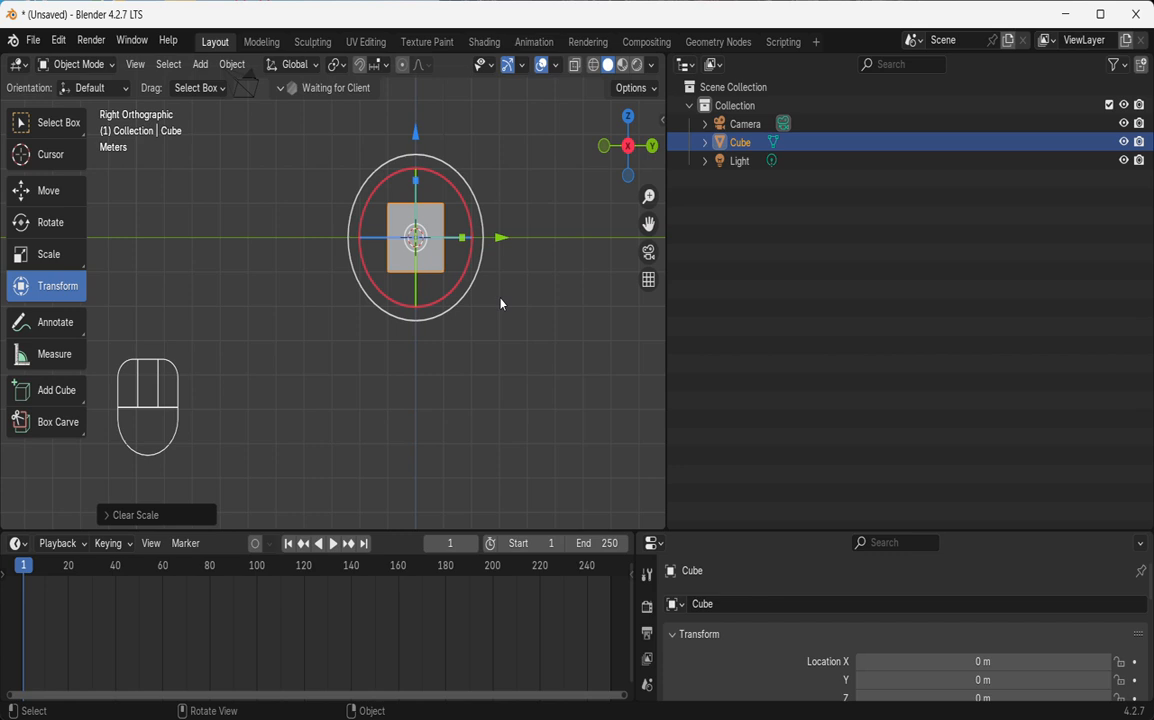
drag(443, 308, 273, 270)
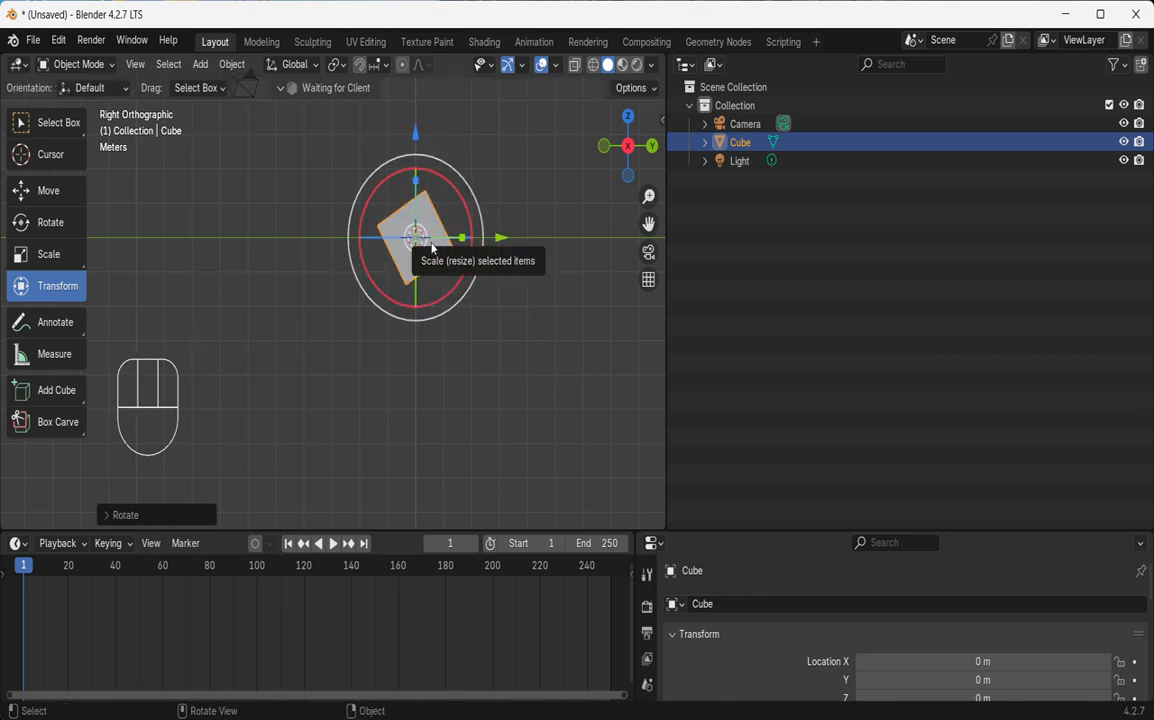
key(alt+r)
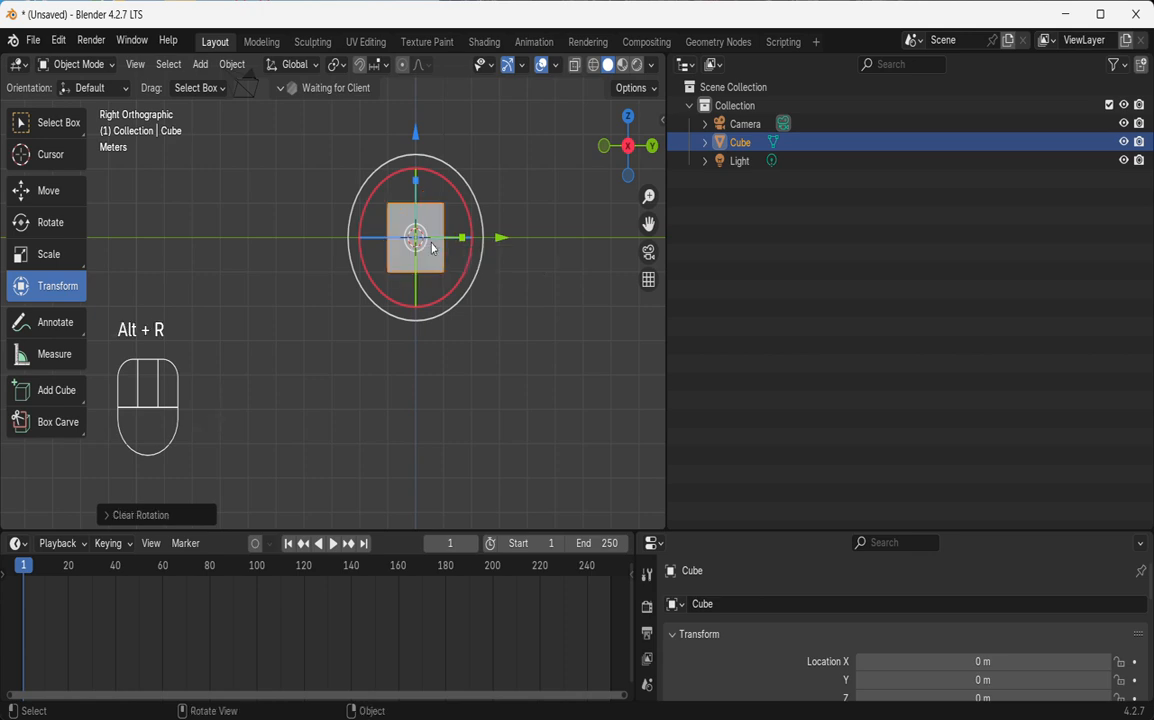
- Draw freehand annotation strokes reading "1 + 1" above and beside the cube with the Annotate tool
click(37, 333)
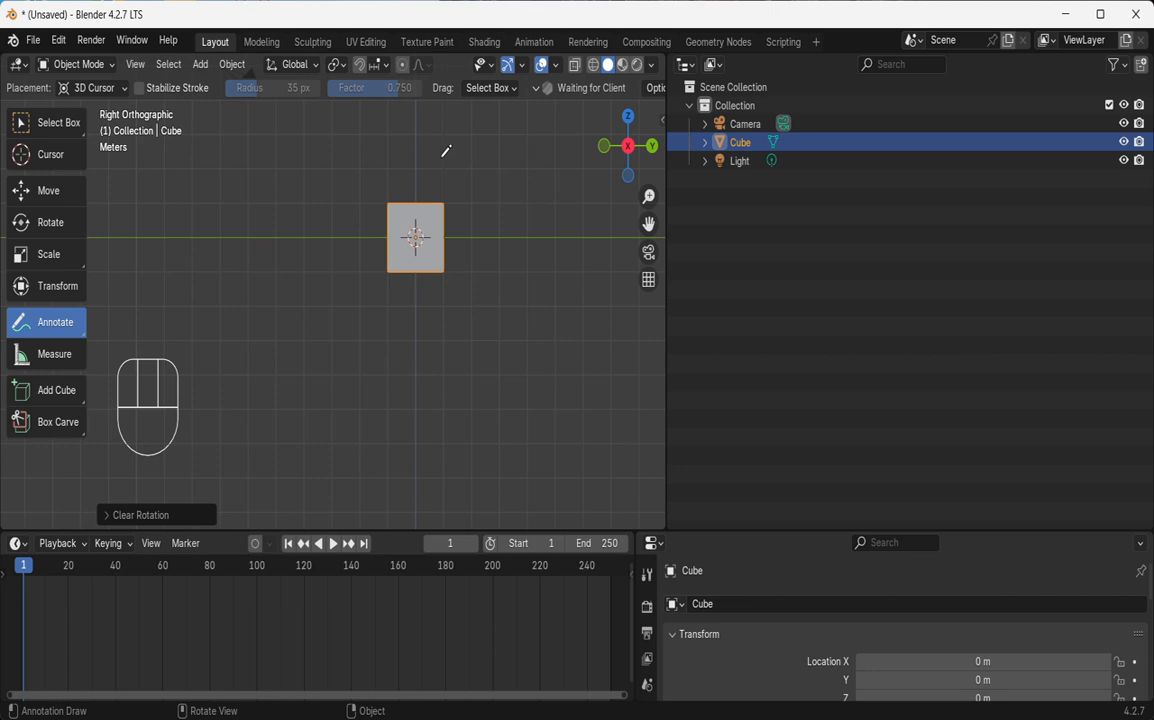
mouse_move(439, 158)
mouse_down()
mouse_move(512, 112)
mouse_move(503, 155)
mouse_up()
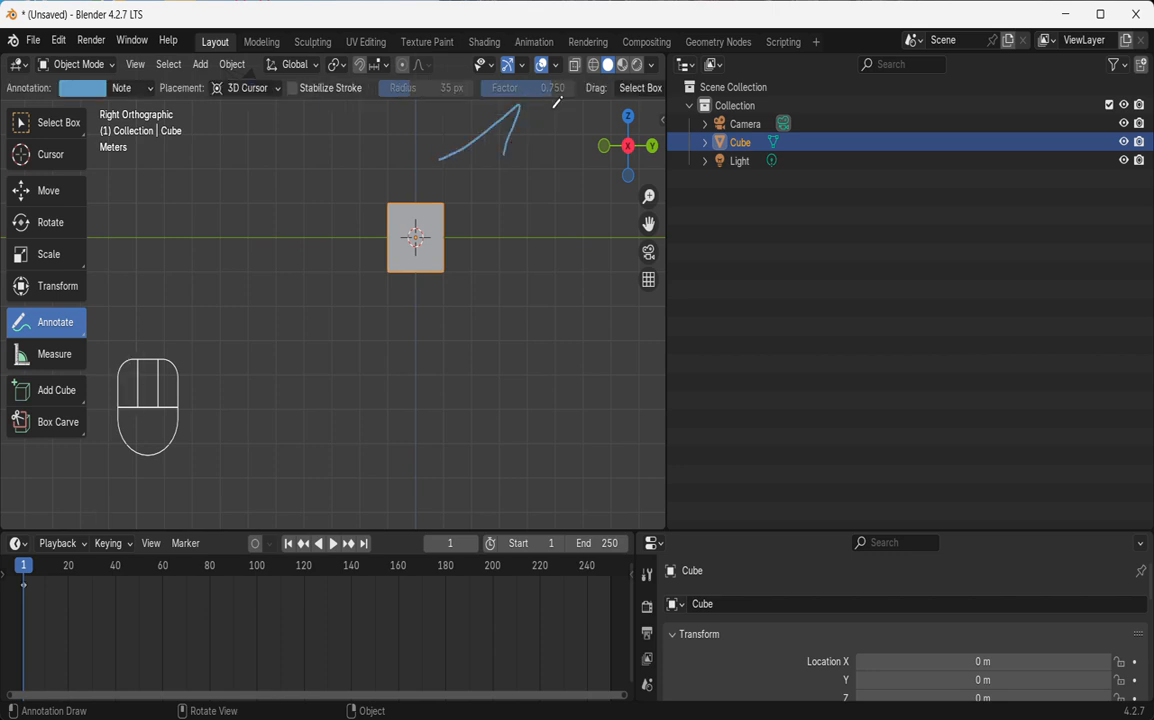
mouse_move(552, 106)
mouse_down()
mouse_move(548, 134)
mouse_move(588, 119)
mouse_move(571, 167)
mouse_up()
mouse_move(627, 152)
mouse_down()
mouse_move(608, 193)
mouse_move(641, 208)
mouse_up()
- Draw a freehand rectangle annotation beside the cube, divided by one vertical and one horizontal line
mouse_move(487, 222)
mouse_down()
mouse_move(489, 326)
mouse_move(571, 320)
mouse_move(523, 216)
mouse_move(568, 332)
mouse_up()
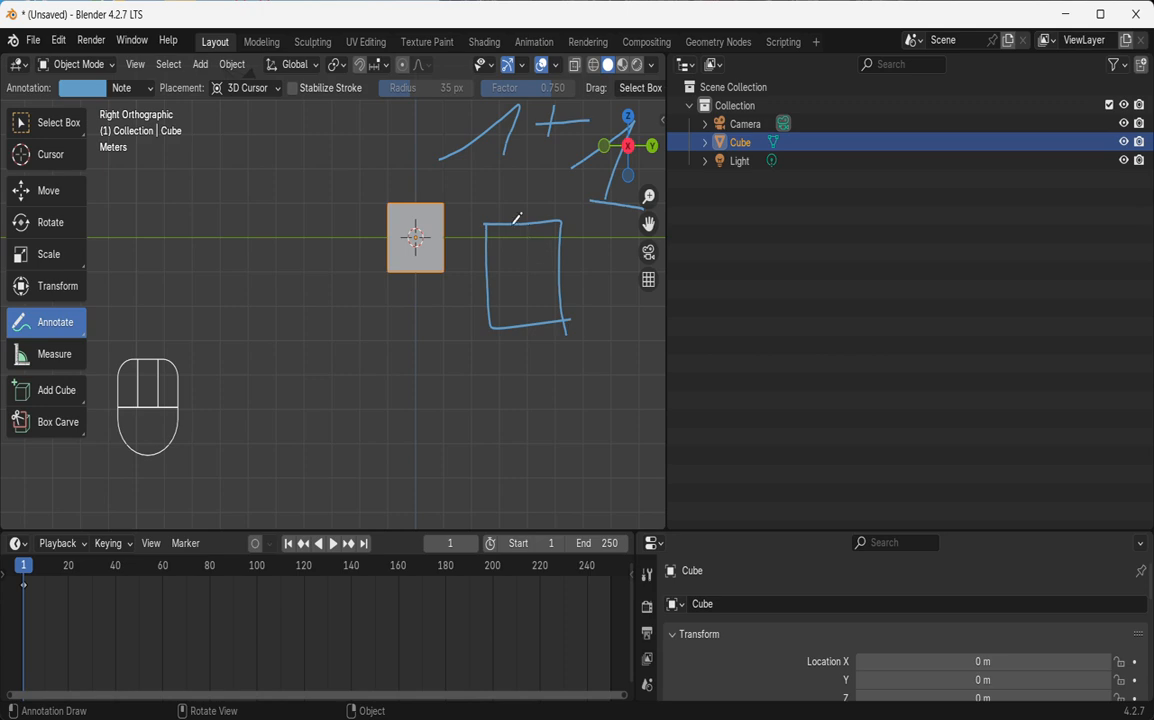
drag(512, 222, 515, 326)
drag(476, 276, 588, 272)
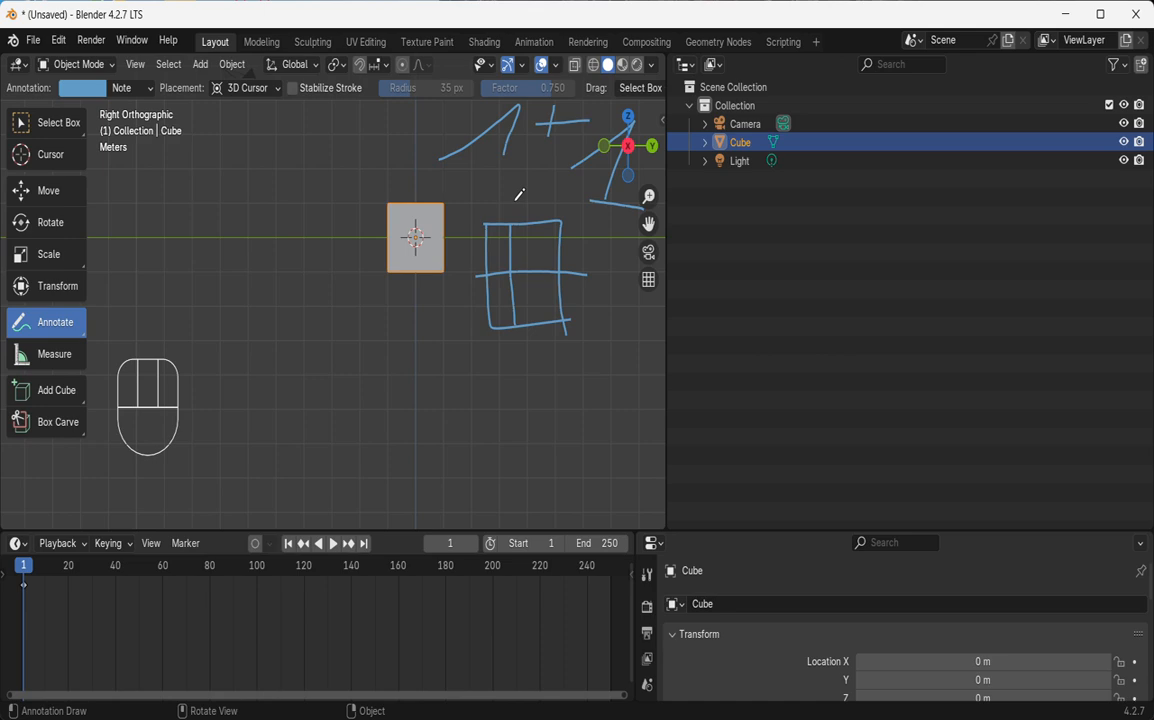
- Undo the most recent annotation strokes one after another
key(ctrl+z)
key(ctrl+z)
key(ctrl+z)
key(ctrl+z)
key(ctrl+z)
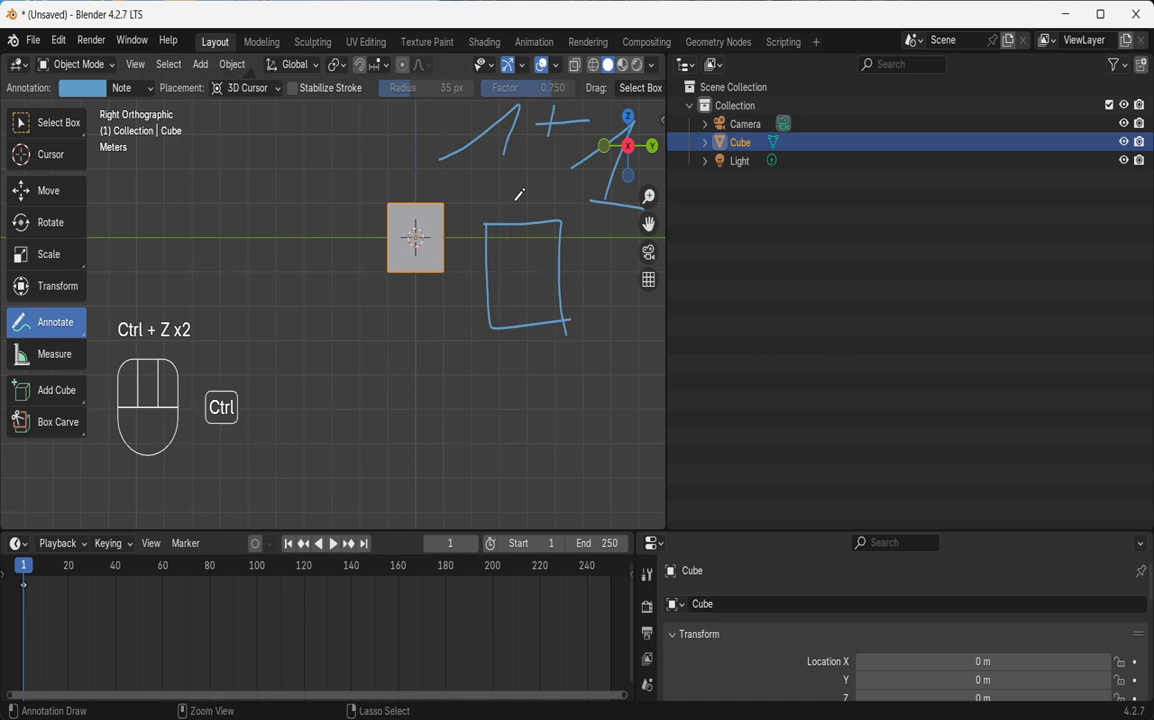
- Undo the remaining annotation strokes until the rectangle and the "1 + 1" are removed
key(ctrl+z)
key(ctrl+z)
key(ctrl+z)
key(ctrl+z)
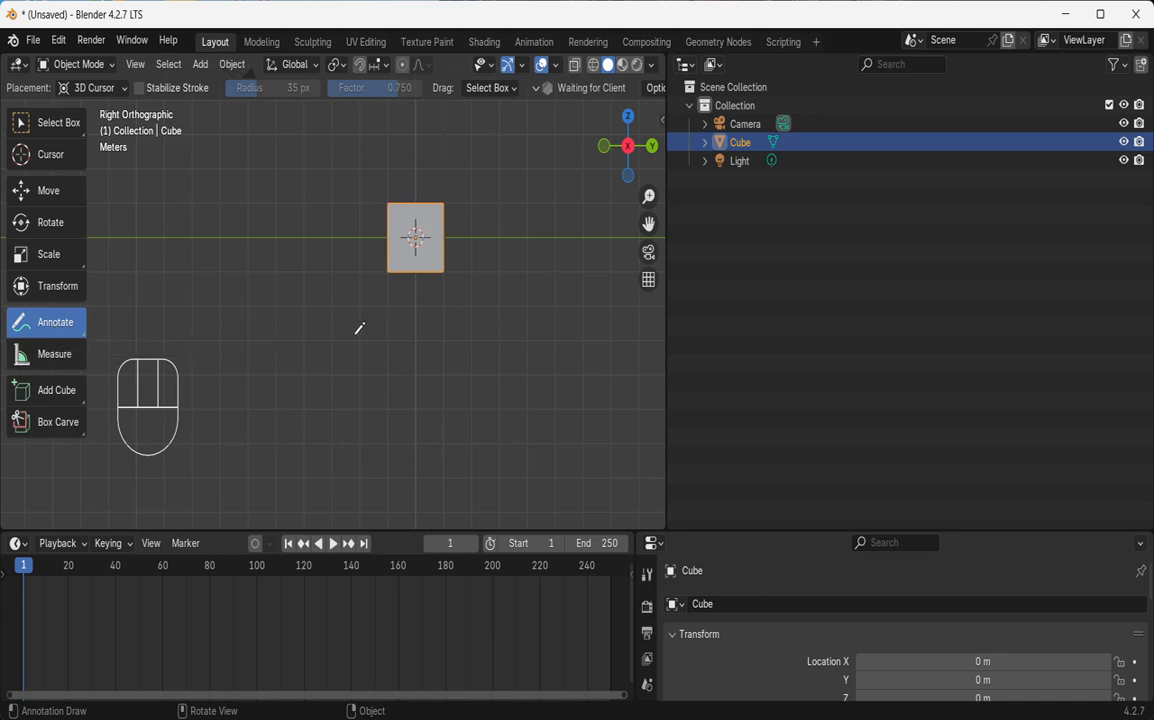
- Measure the cube's upper edge and its side with the Measure tool, and undo the rulers
drag(648, 196, 648, 159)
drag(648, 224, 558, 320)
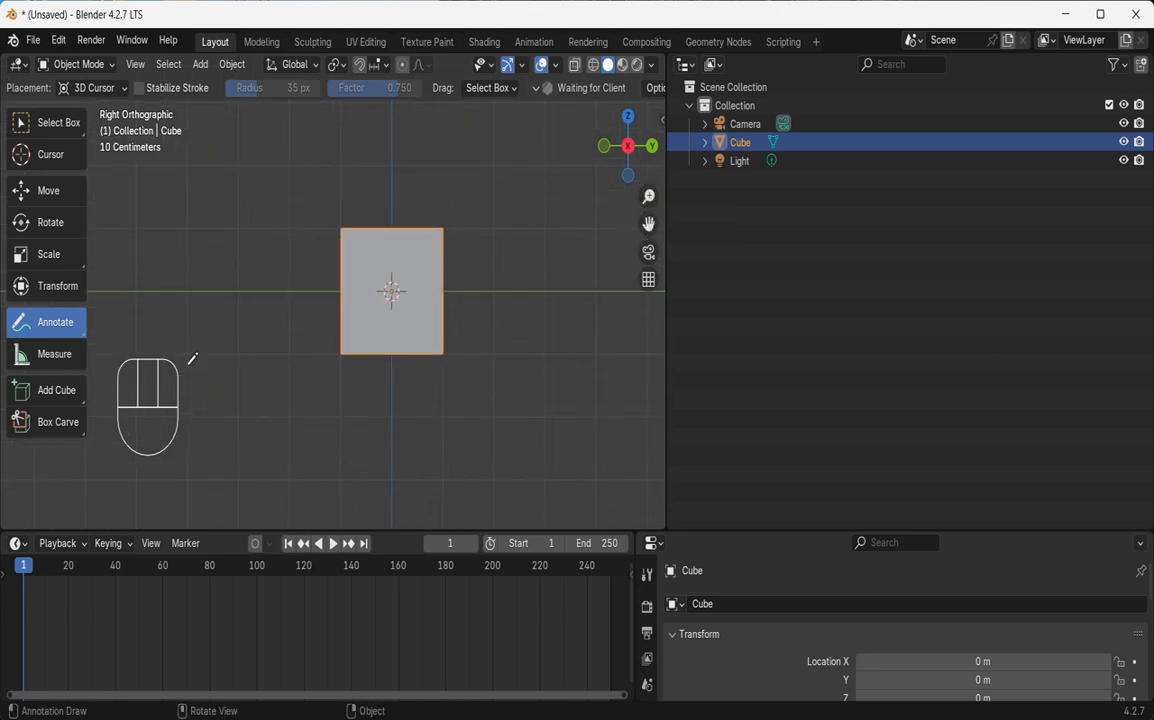
click(35, 352)
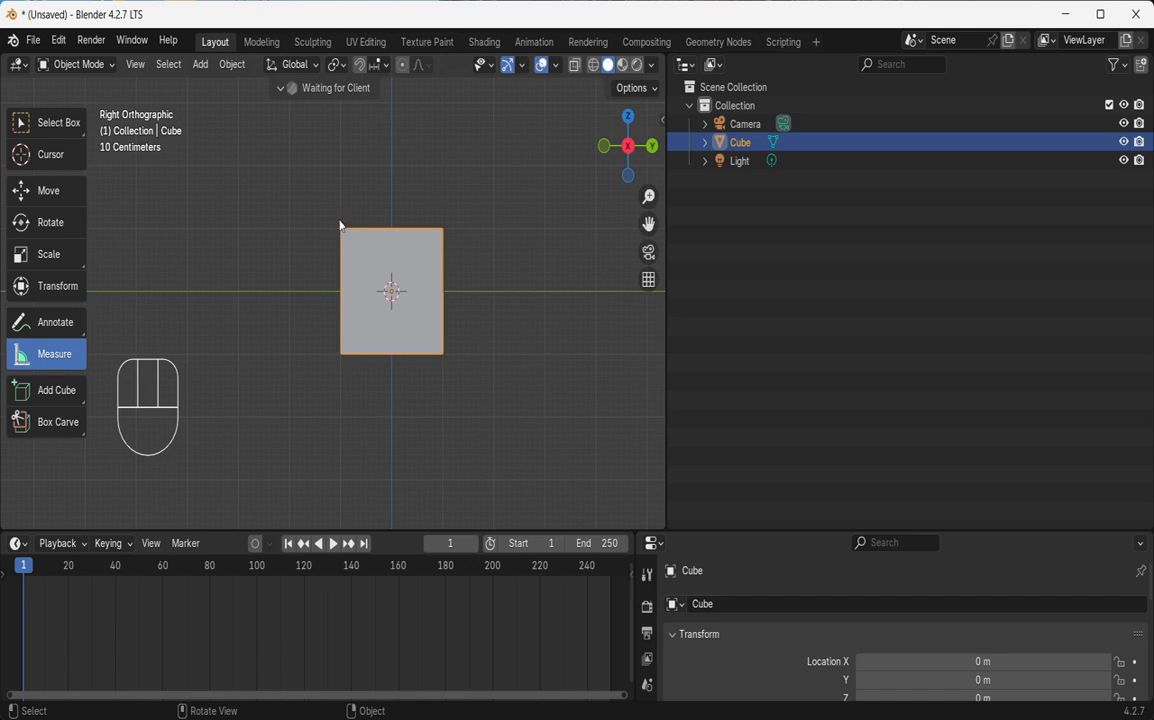
drag(340, 225, 445, 216)
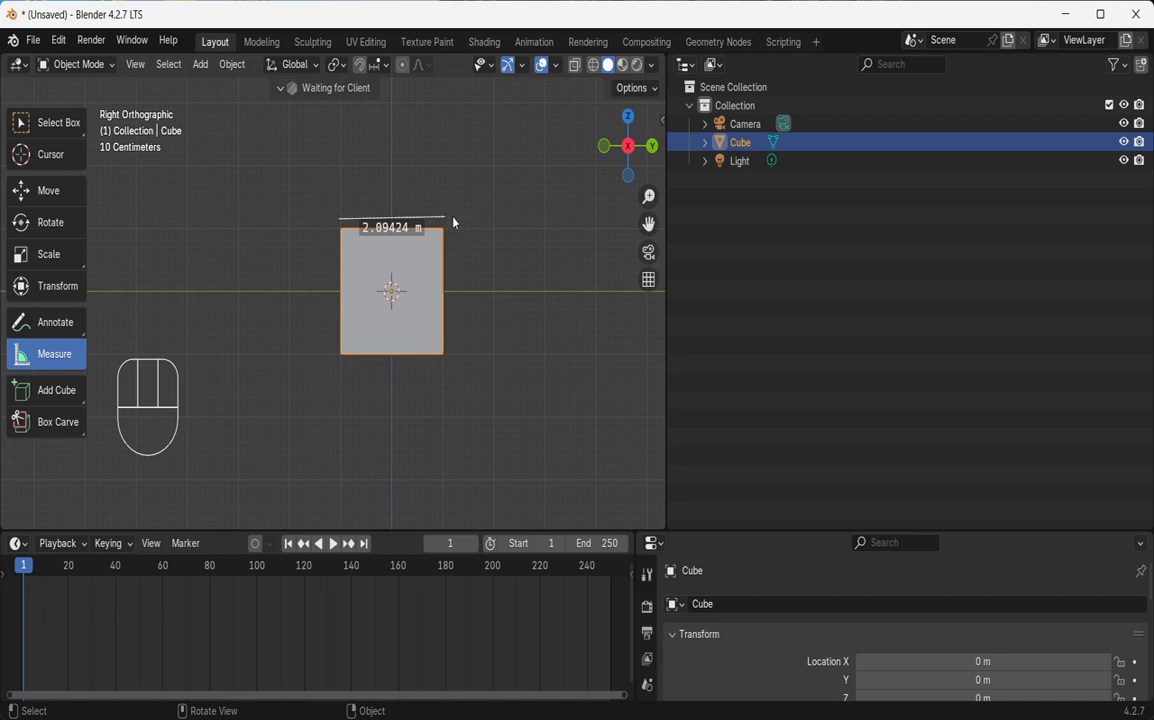
drag(453, 222, 451, 344)
key(ctrl+z)
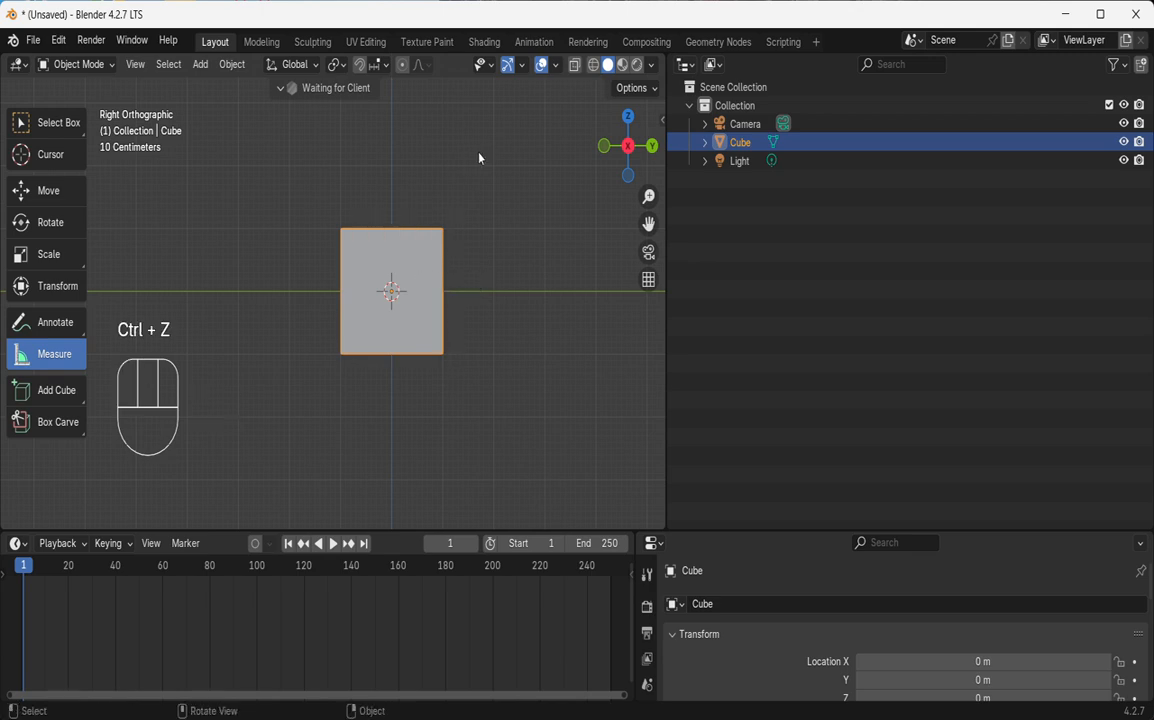
- Measure the cube's height along its side and deselect everything
drag(450, 235, 451, 355)
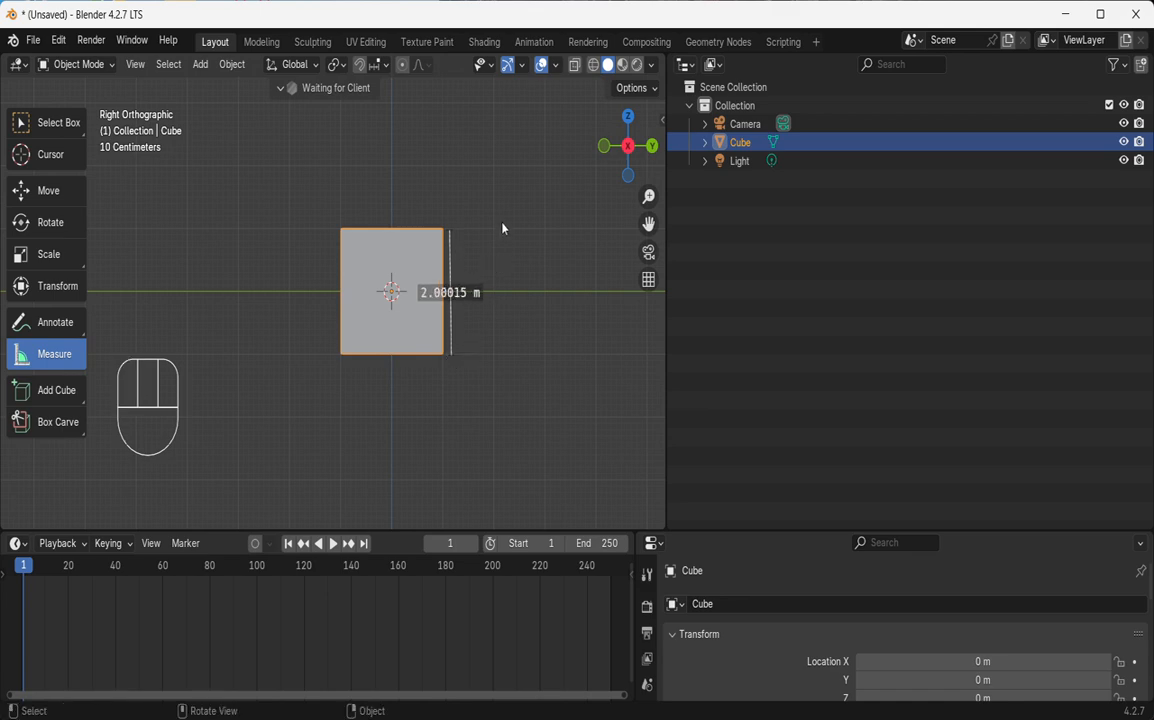
key(alt+a)
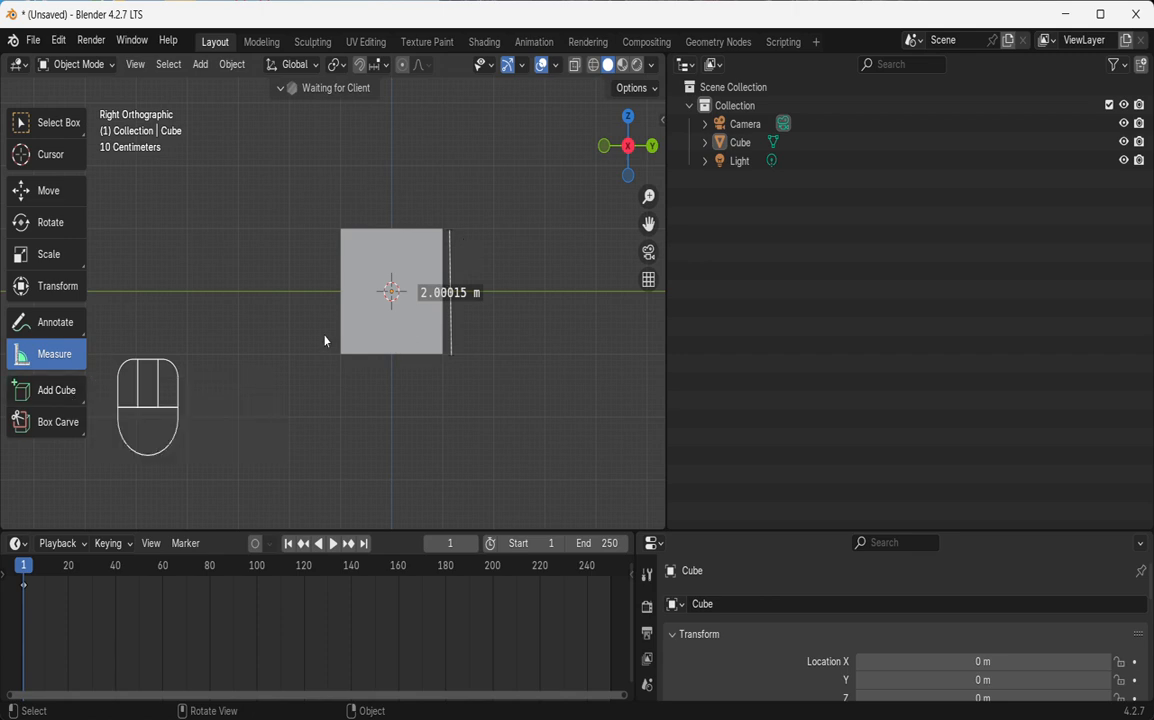
click(44, 427)
click(44, 427)
click(44, 427)
- Hide the 3D viewport's Tool Settings bar and show it again
click(138, 65)
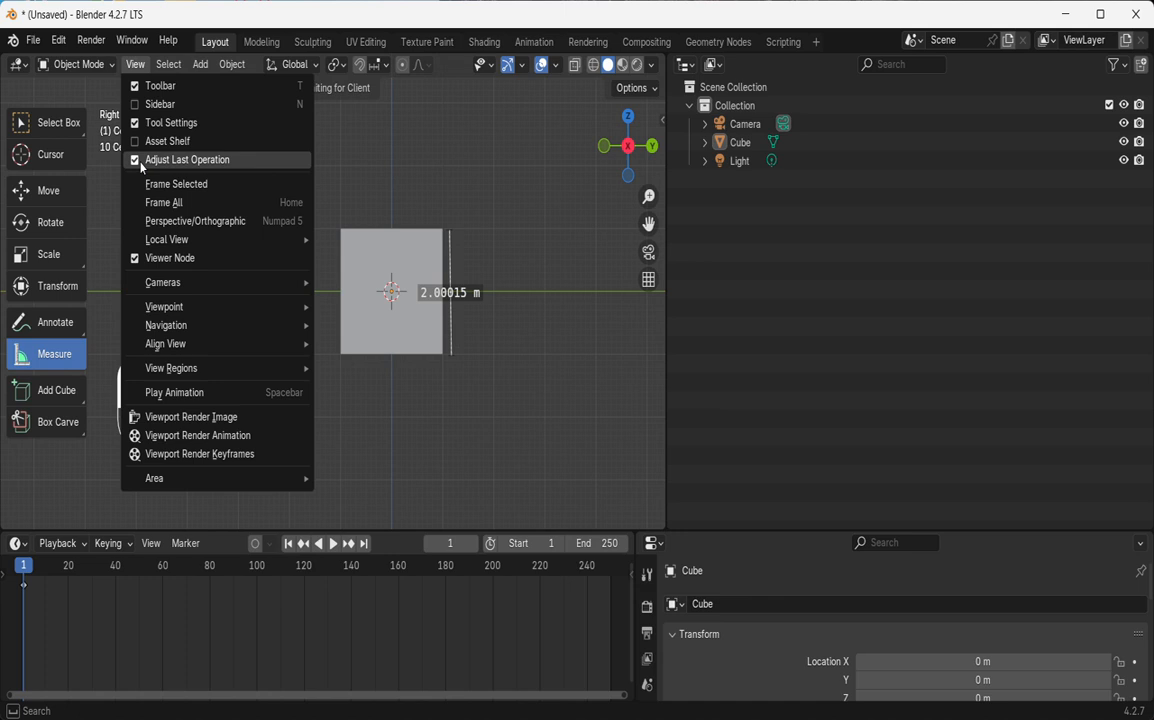
click(134, 127)
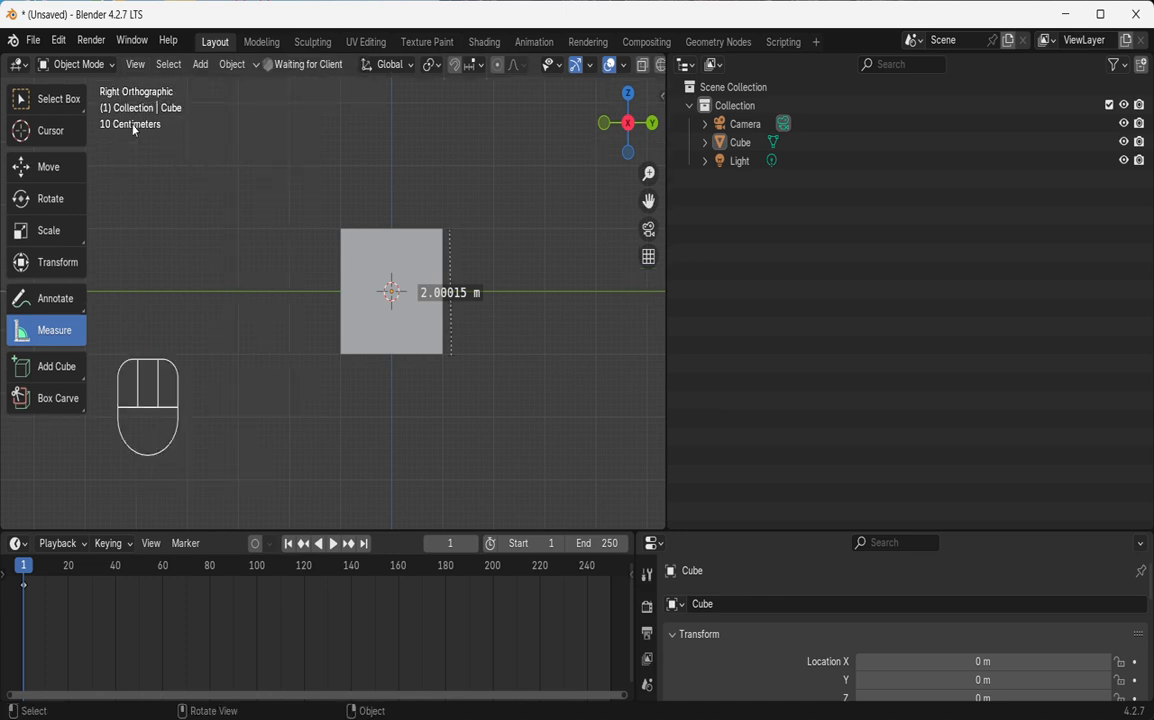
click(142, 66)
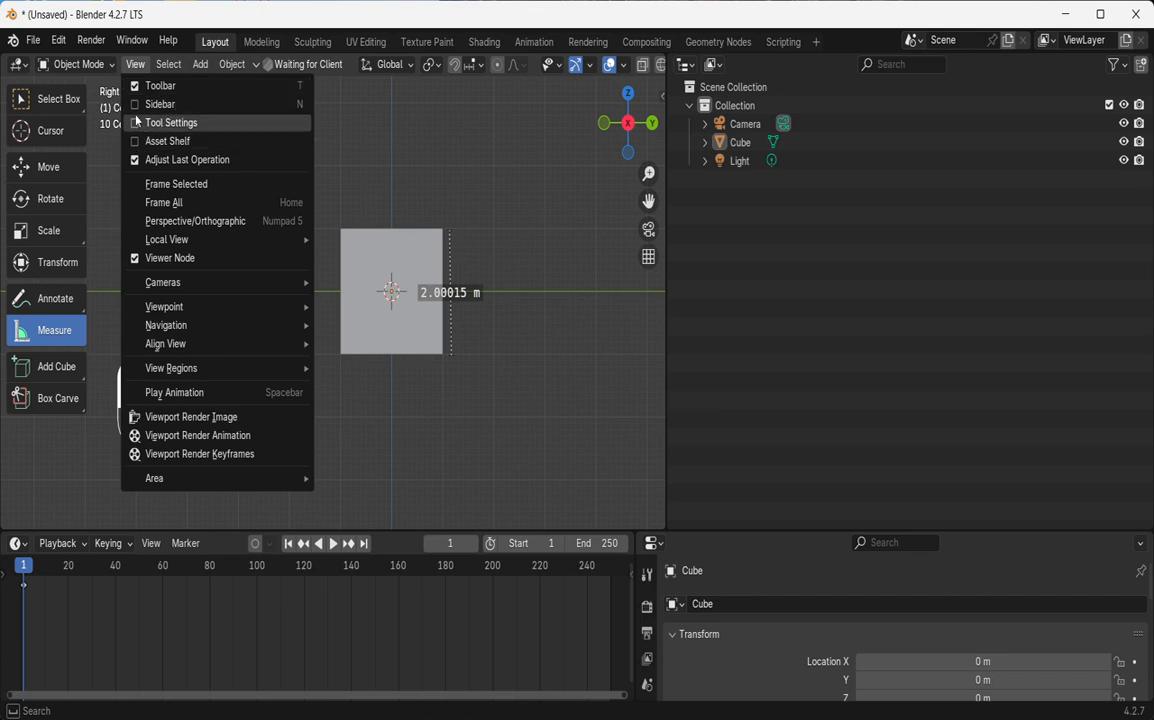
click(160, 122)
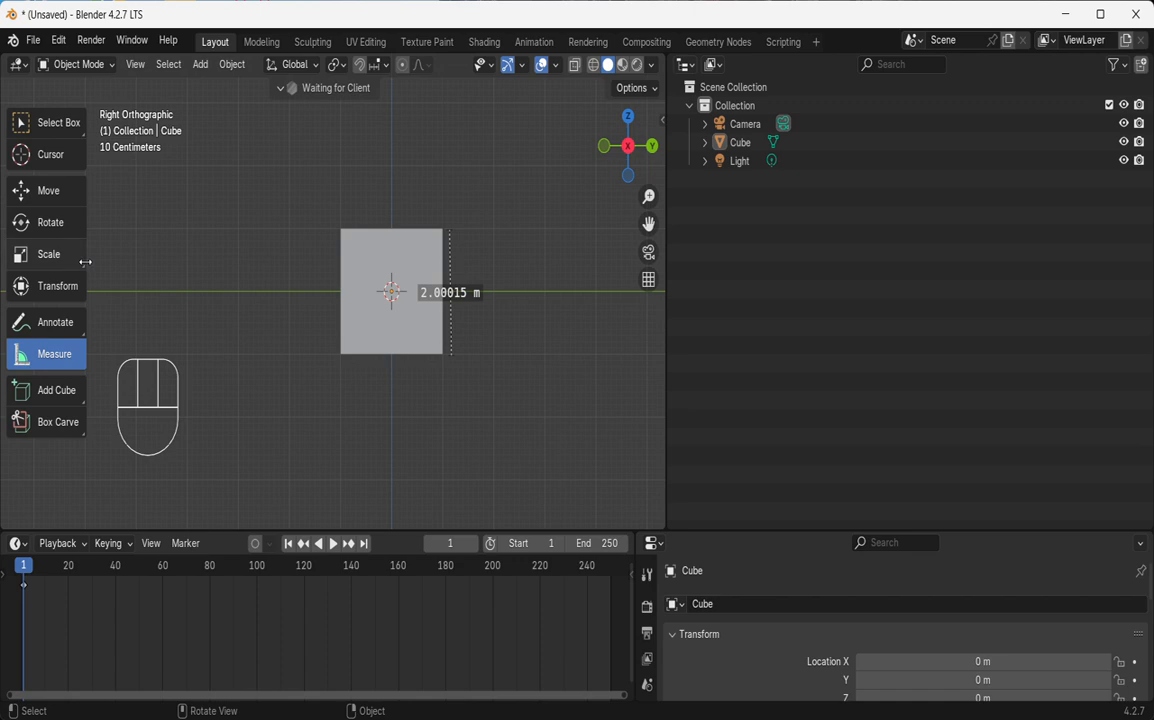
- Narrow the viewport's toolbar to a single column of icons without labels, and toggle the toolbar off and on
drag(85, 262, 30, 225)
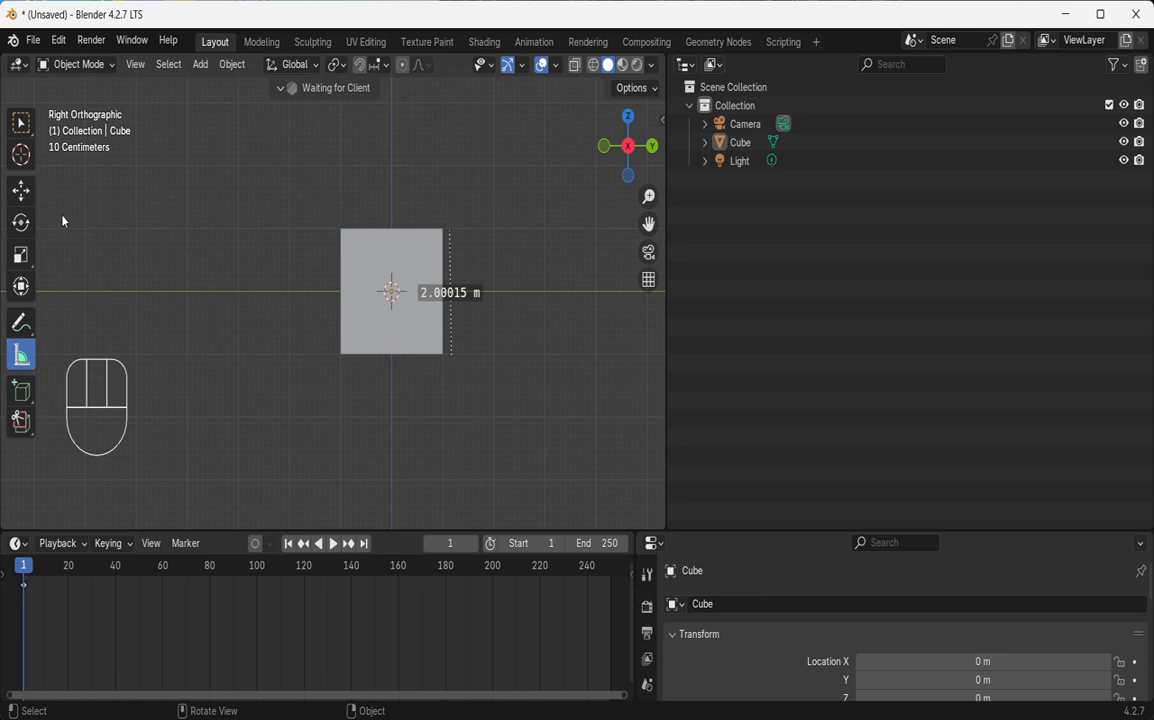
key(t)
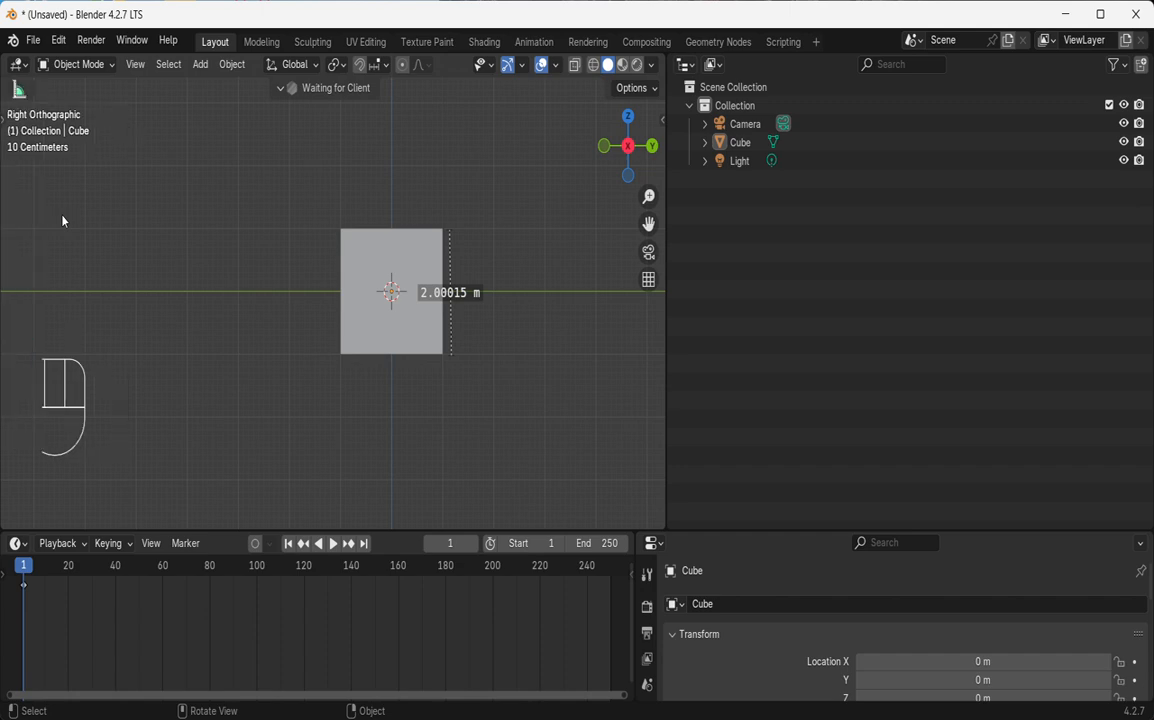
key(t)
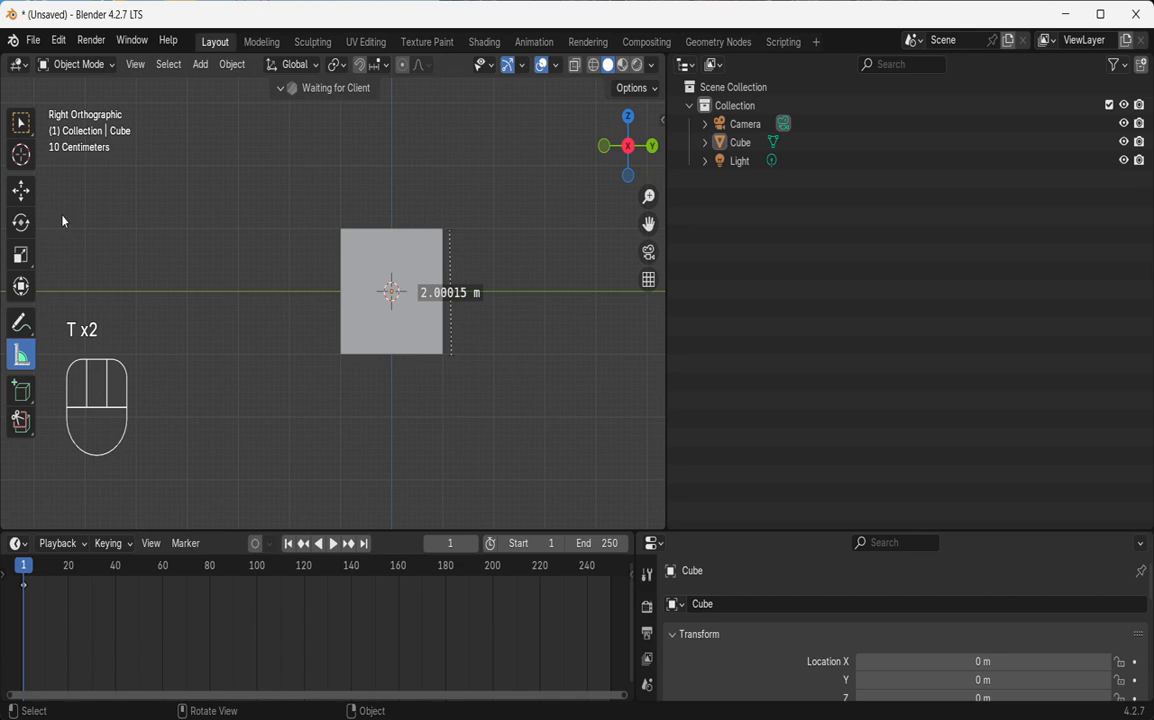
- Show and hide the 3D viewport's sidebar twice
click(136, 65)
key(n)
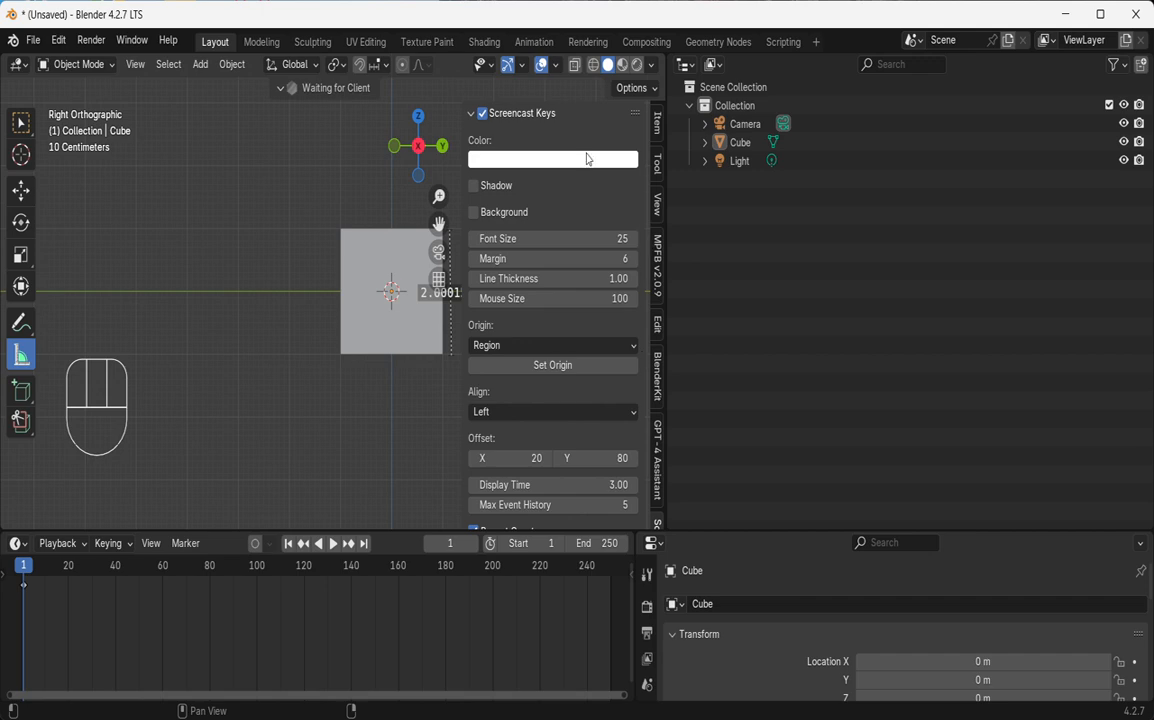
key(n)
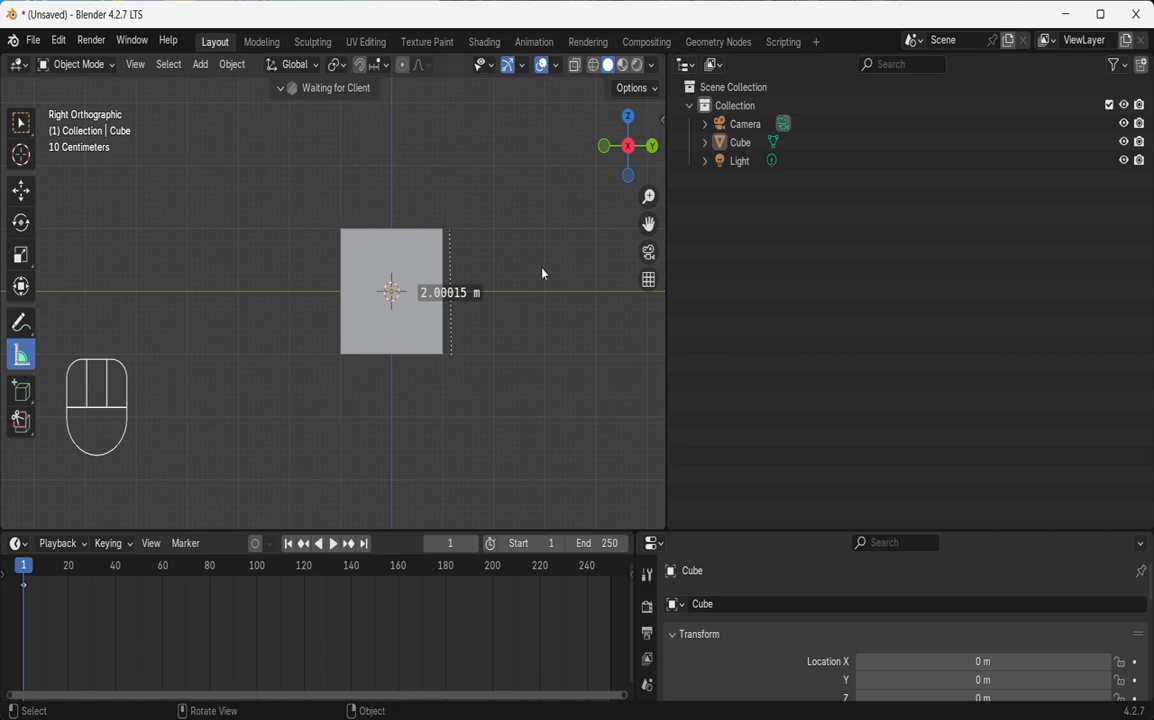
key(n)
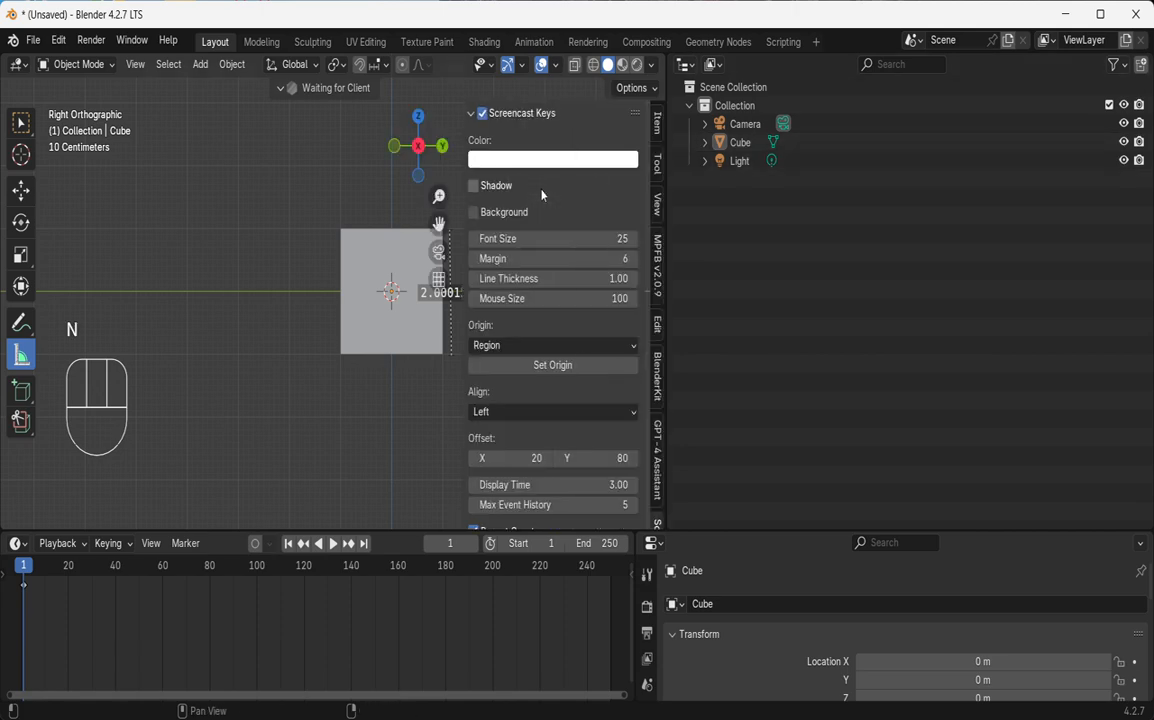
key(n)
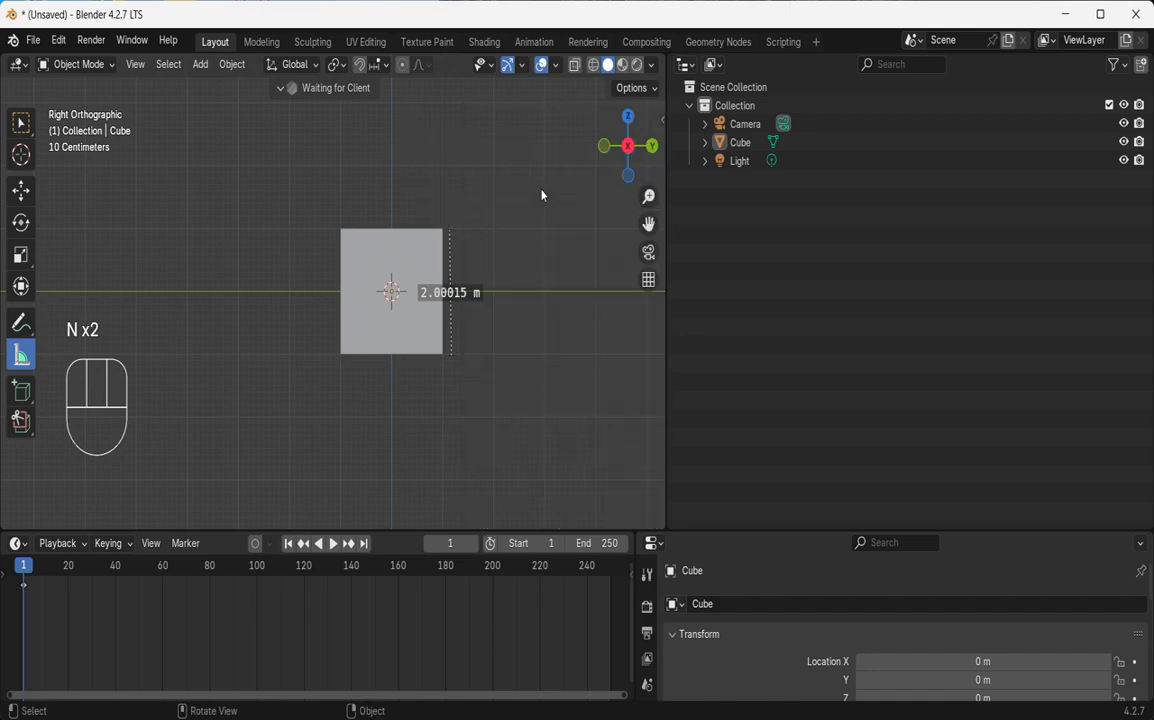
click(133, 64)
click(134, 65)
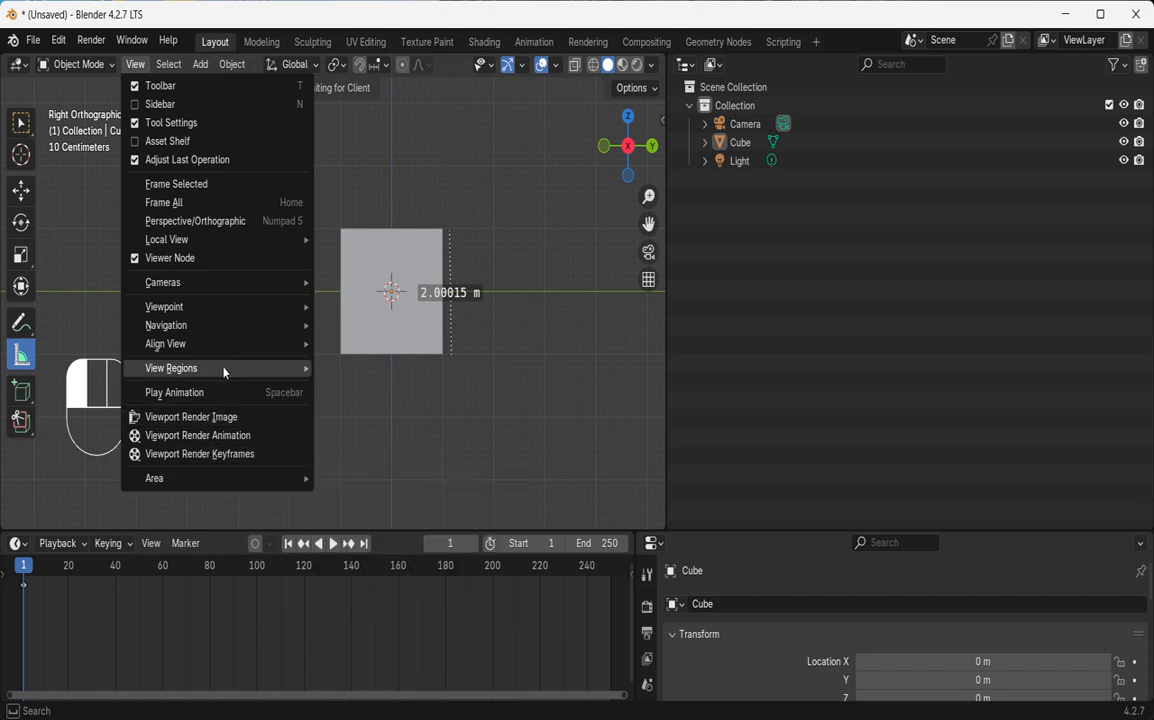
mouse_move(220, 352)
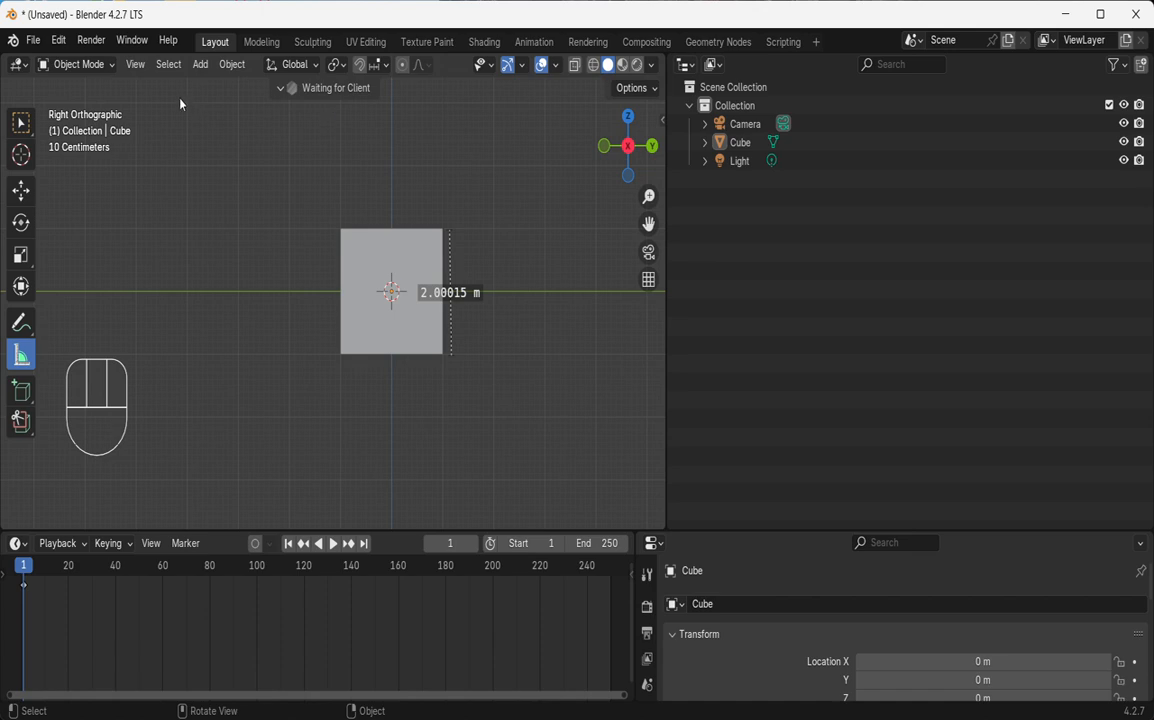
- Undo the ruler and the cube's deselection, and activate the Select Box tool
click(172, 64)
key(ctrl)
key(ctrl+z)
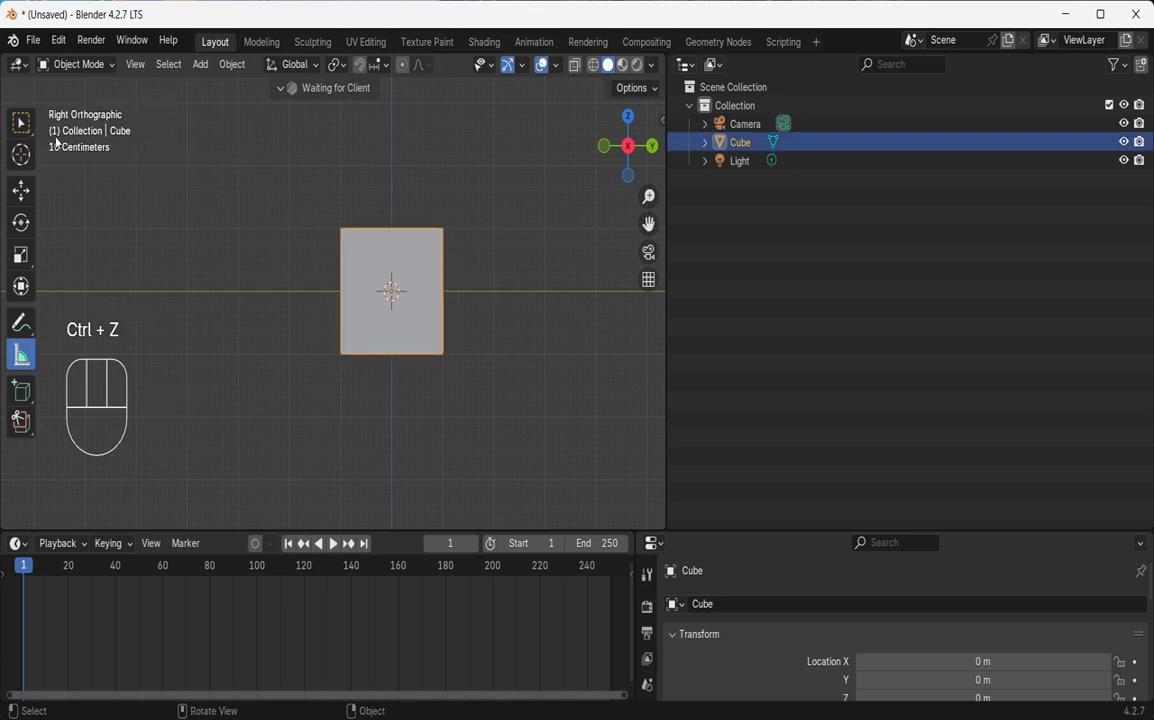
click(18, 122)
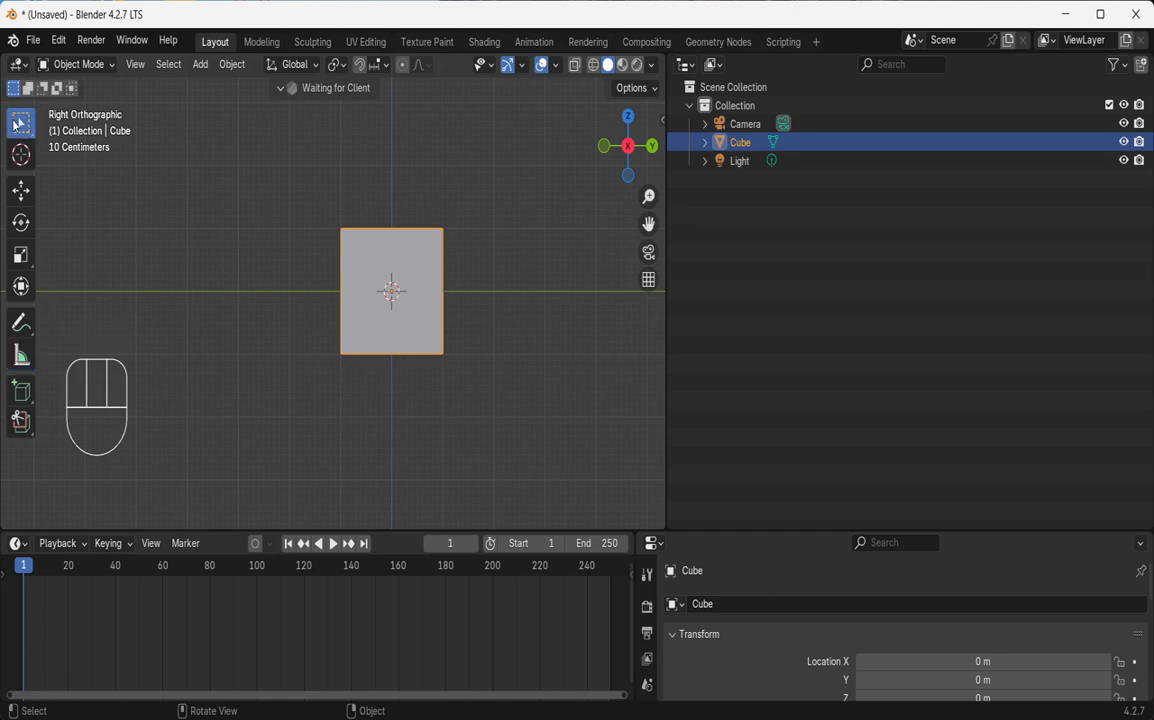
- Deselect the cube and select it again in the viewport
click(168, 65)
click(177, 67)
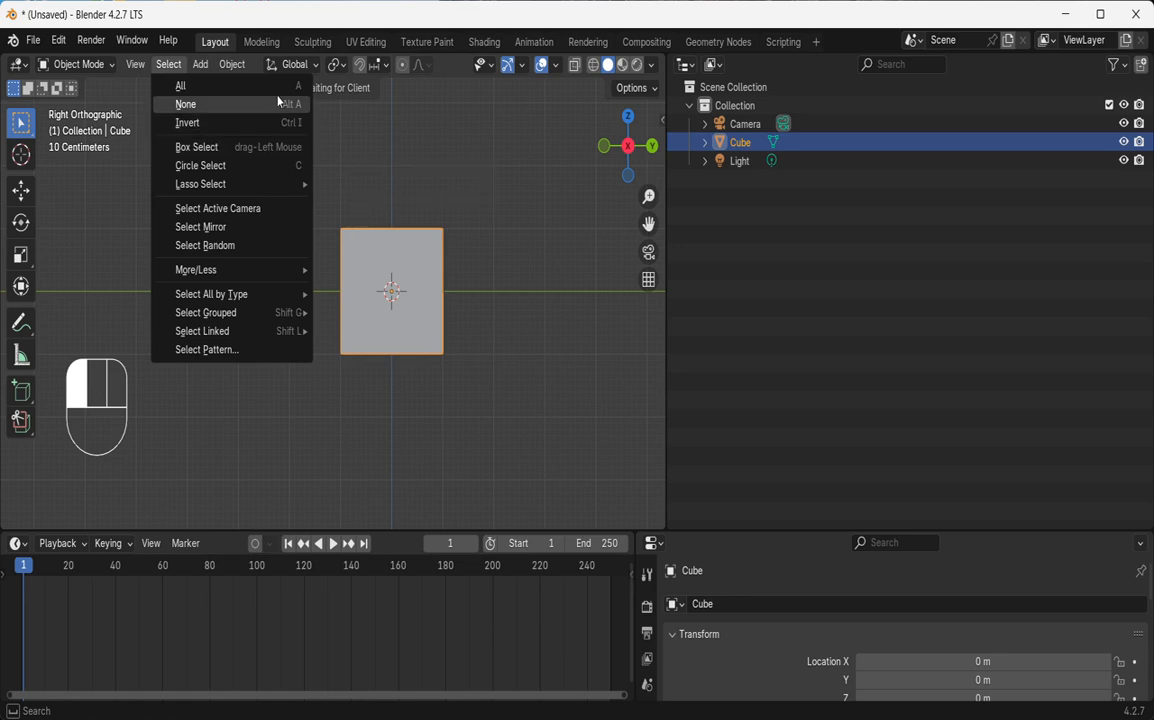
click(399, 213)
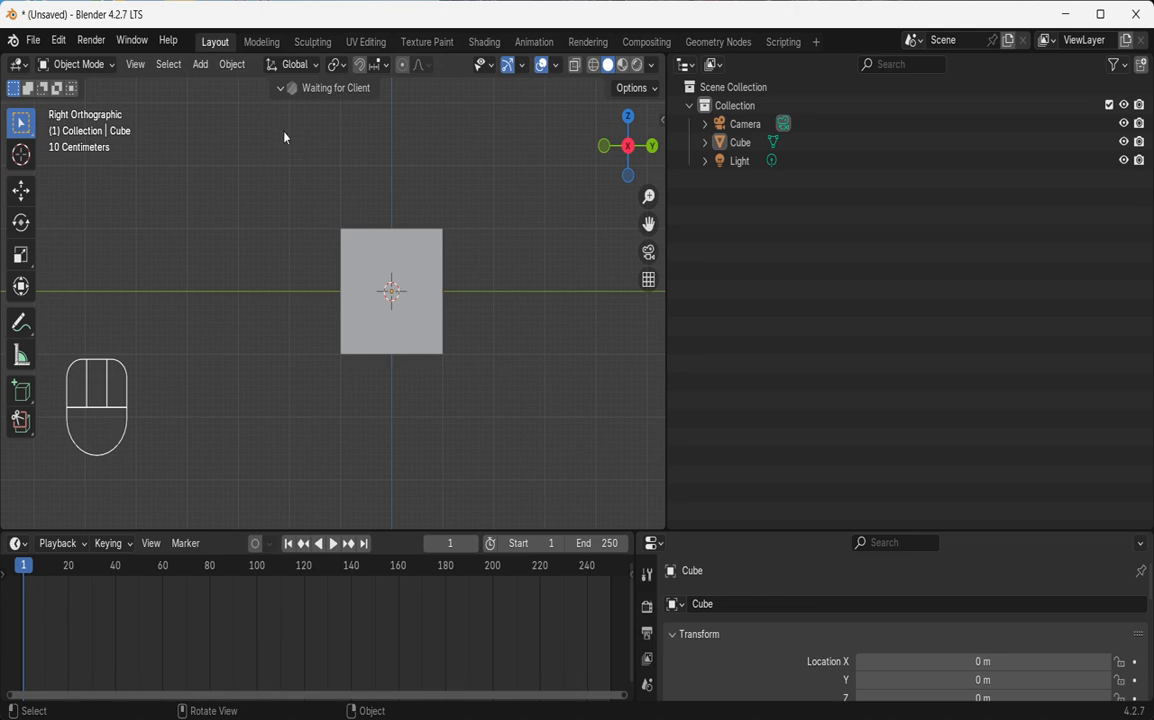
click(201, 66)
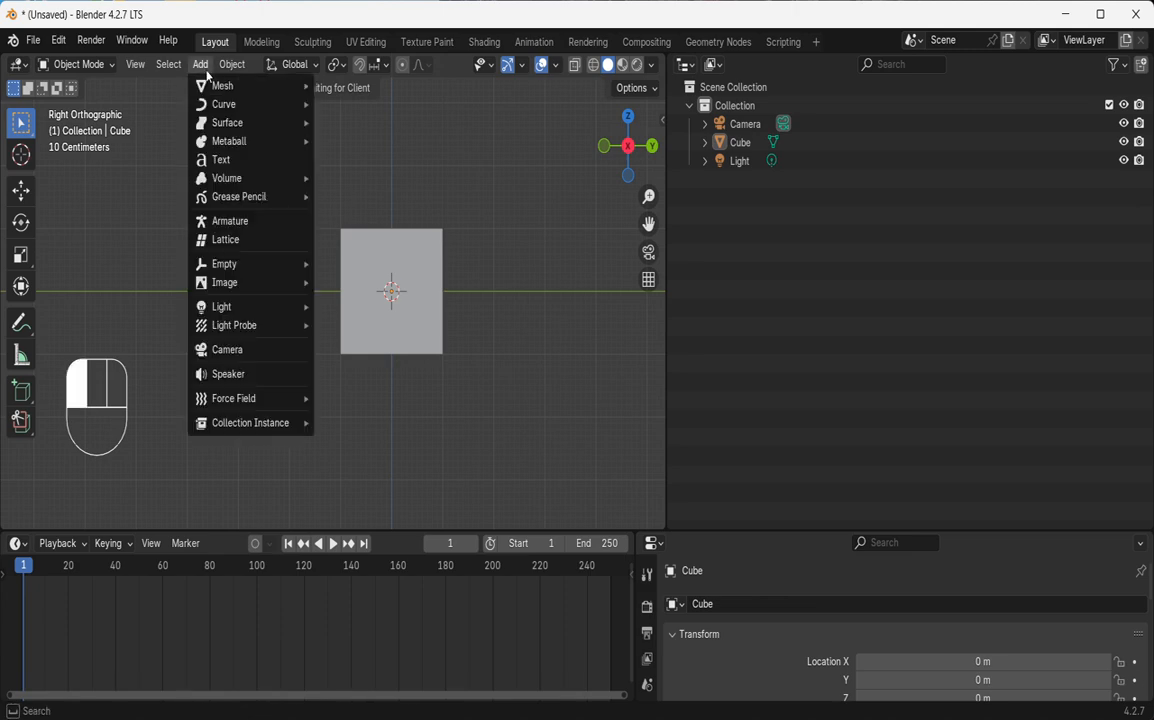
mouse_move(227, 89)
click(304, 463)
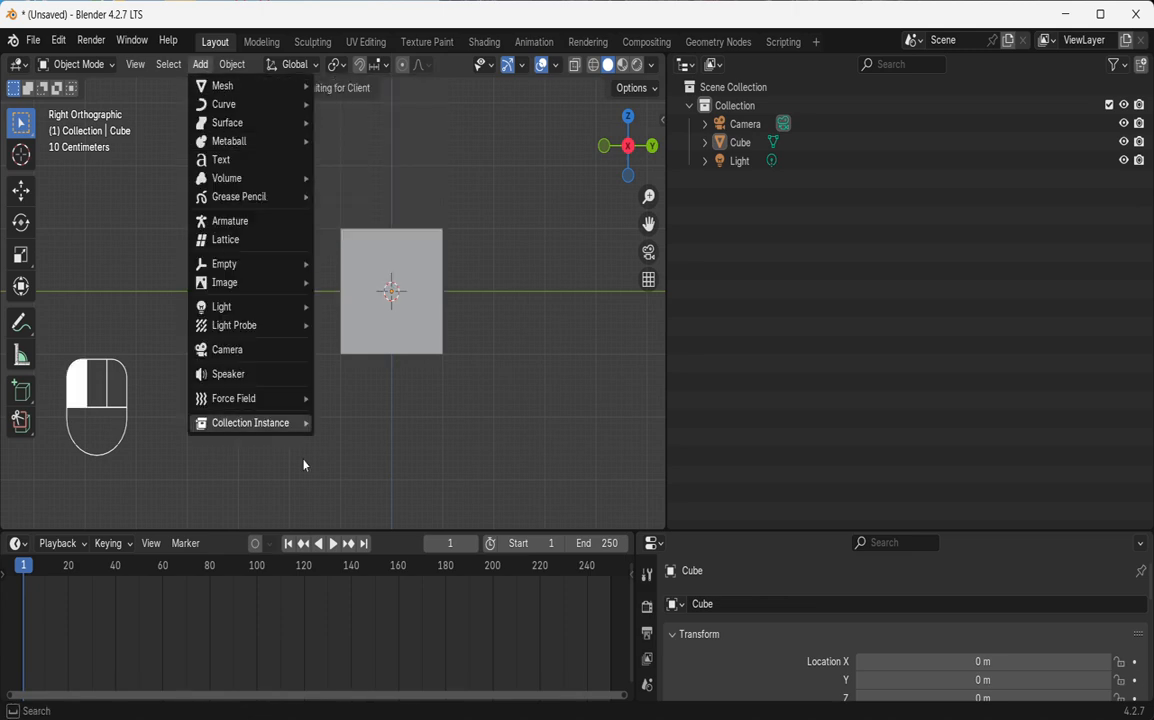
click(410, 364)
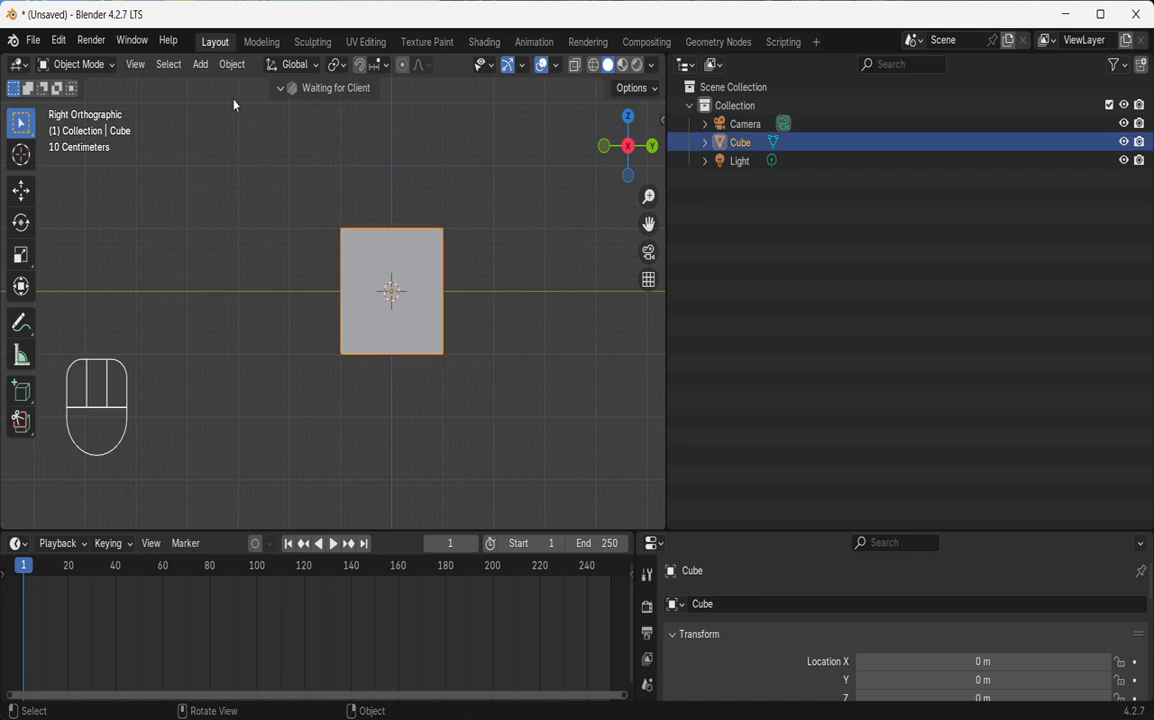
- Add a UV sphere mesh and move it along the global Y axis to about -4.54 m, beside the cube
click(201, 65)
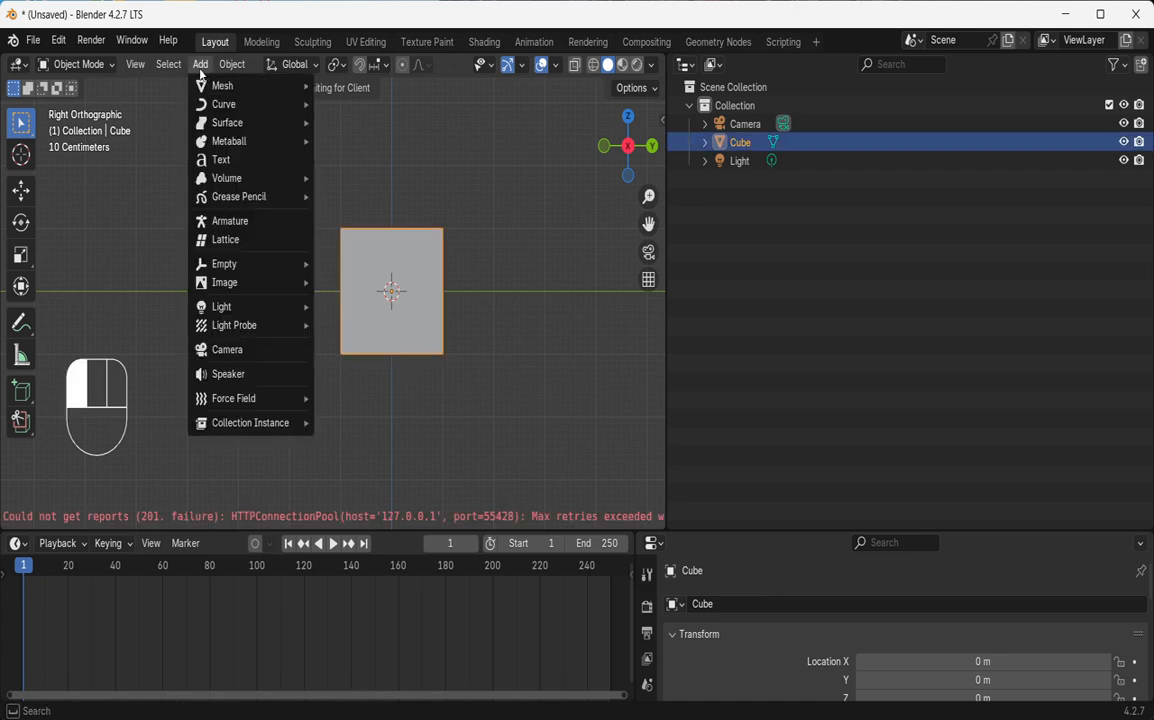
mouse_move(235, 88)
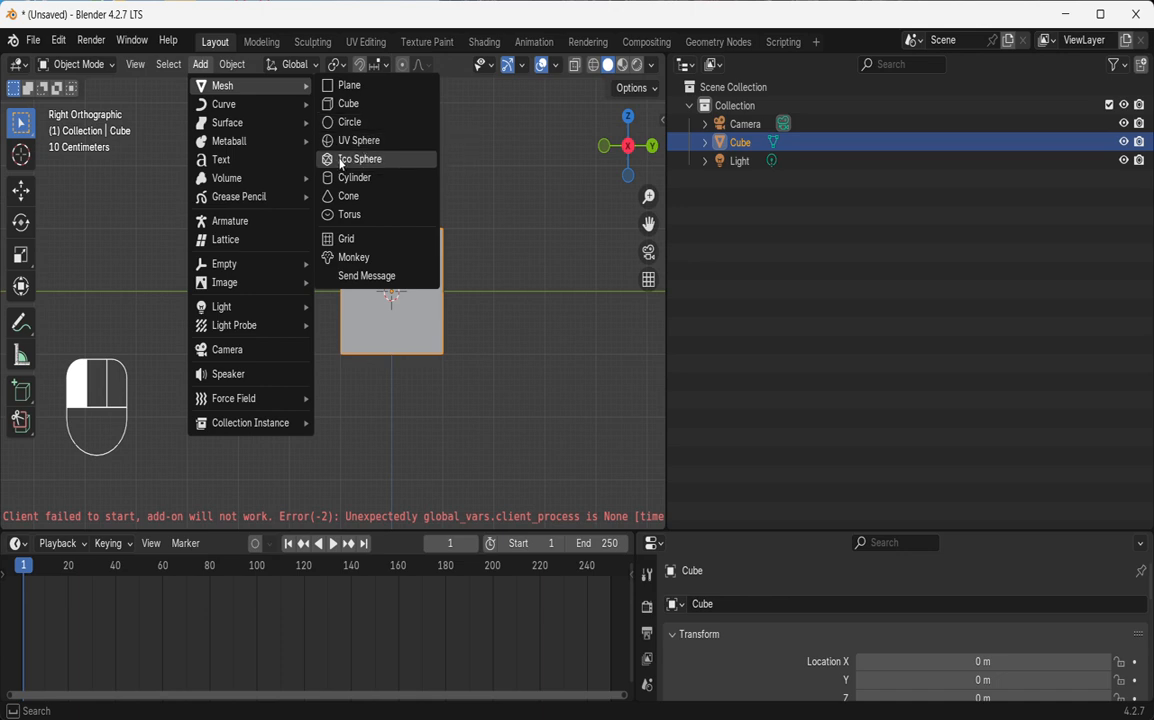
click(372, 141)
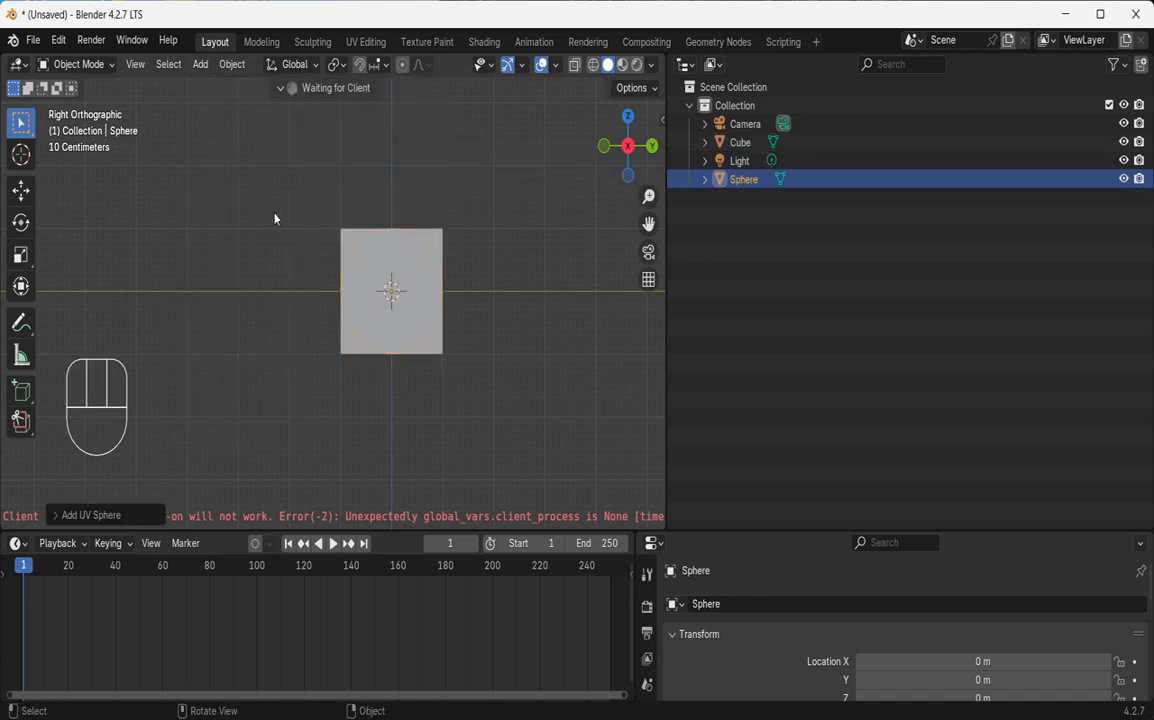
key(g)
key(y)
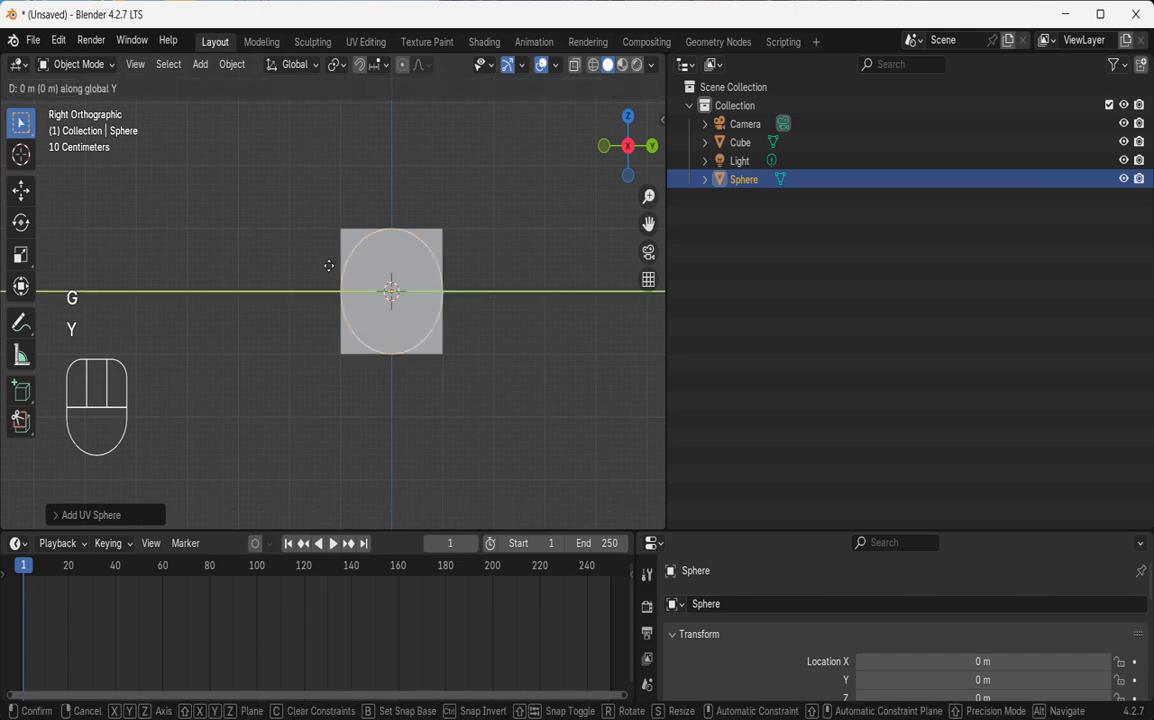
click(98, 286)
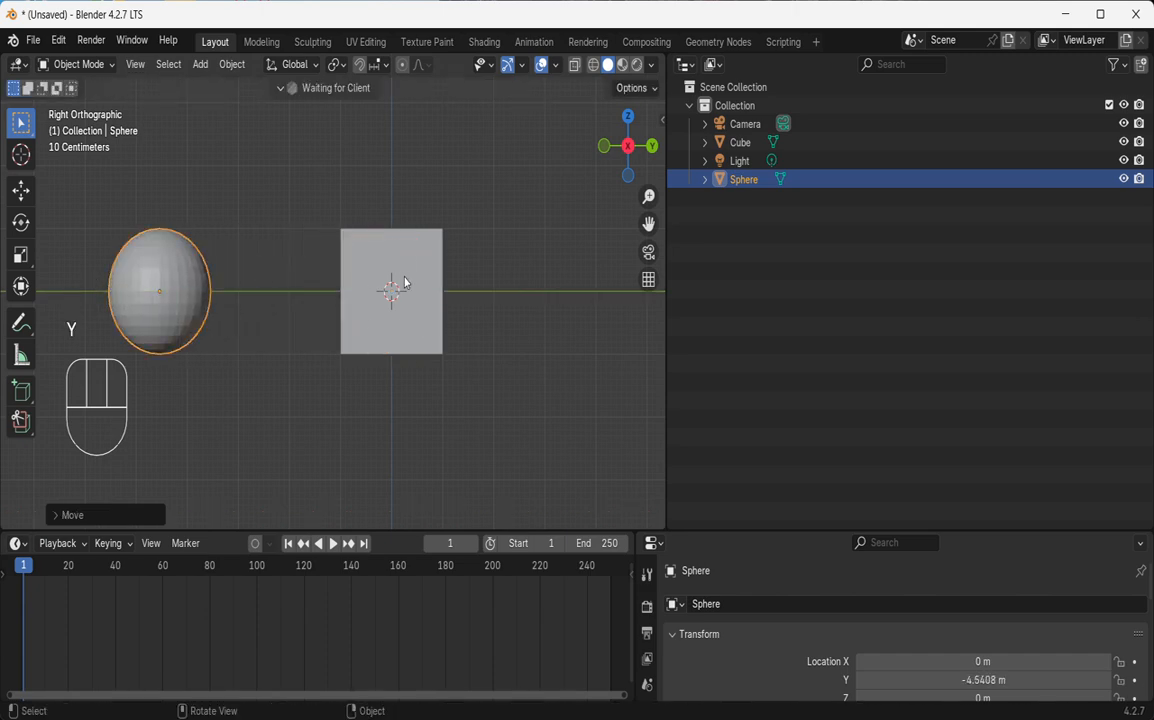
- Add a text object and move it along the global Y axis to about 3.04 m, beyond the cube
click(205, 65)
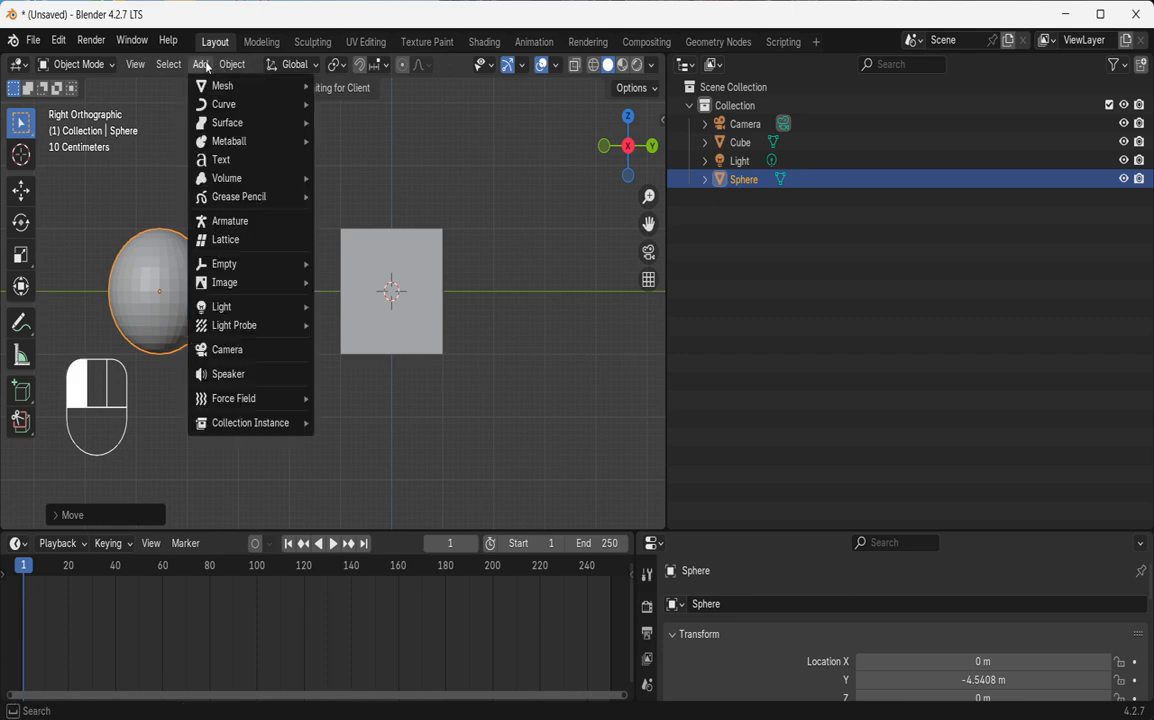
click(233, 160)
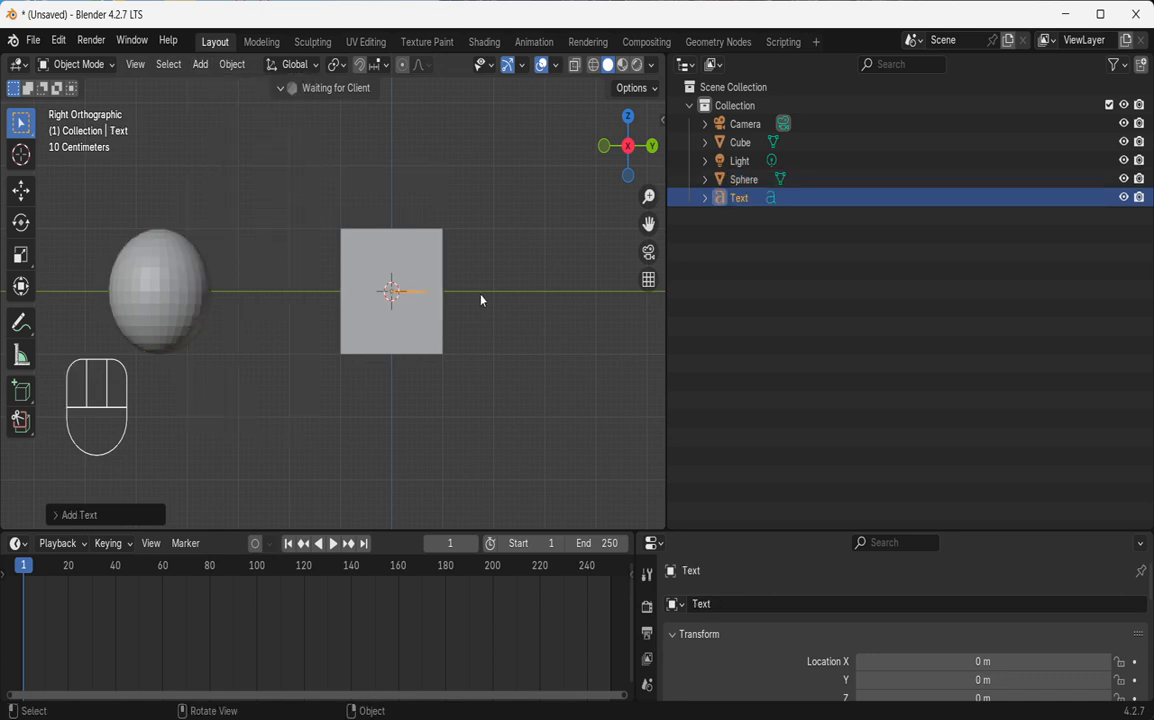
key(g)
key(y)
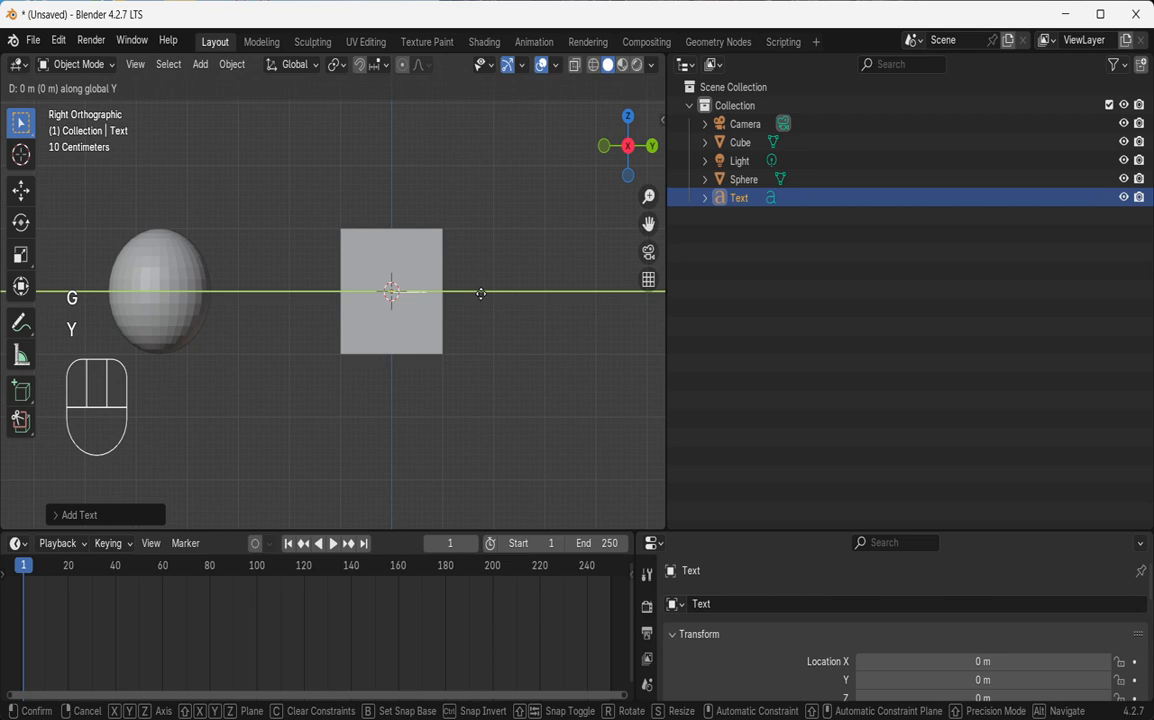
click(637, 312)
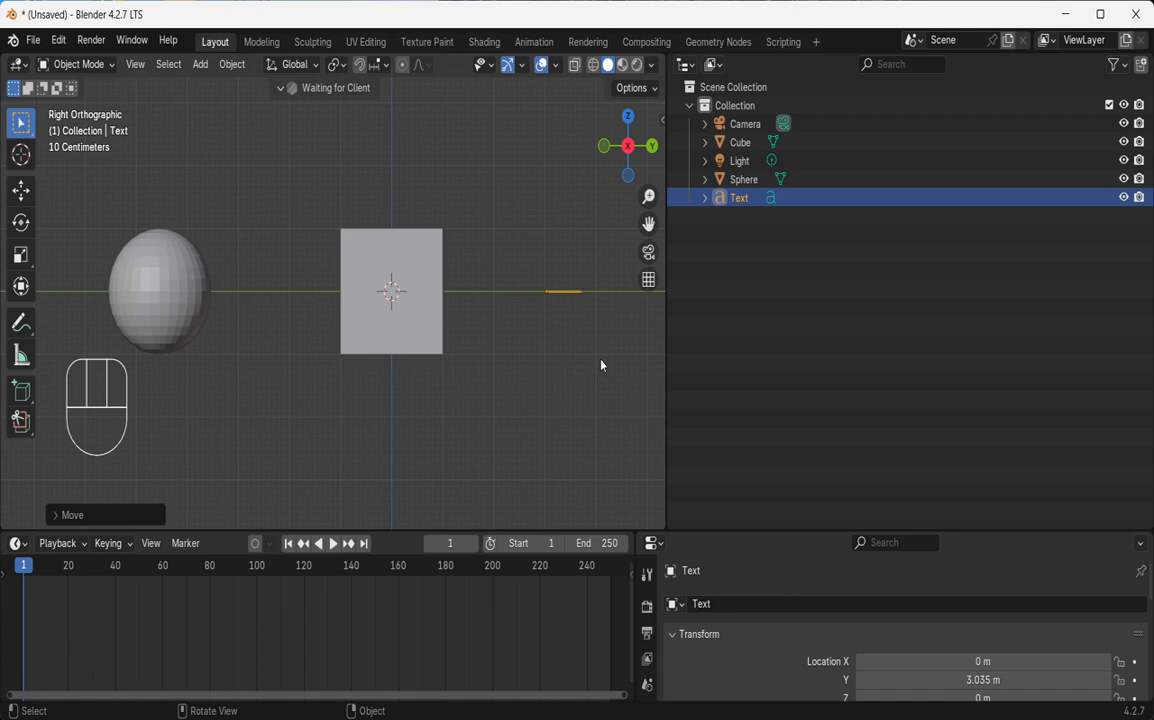
- Rotate the text object 90° about the global Y axis and 90° about the global X axis
key(r)
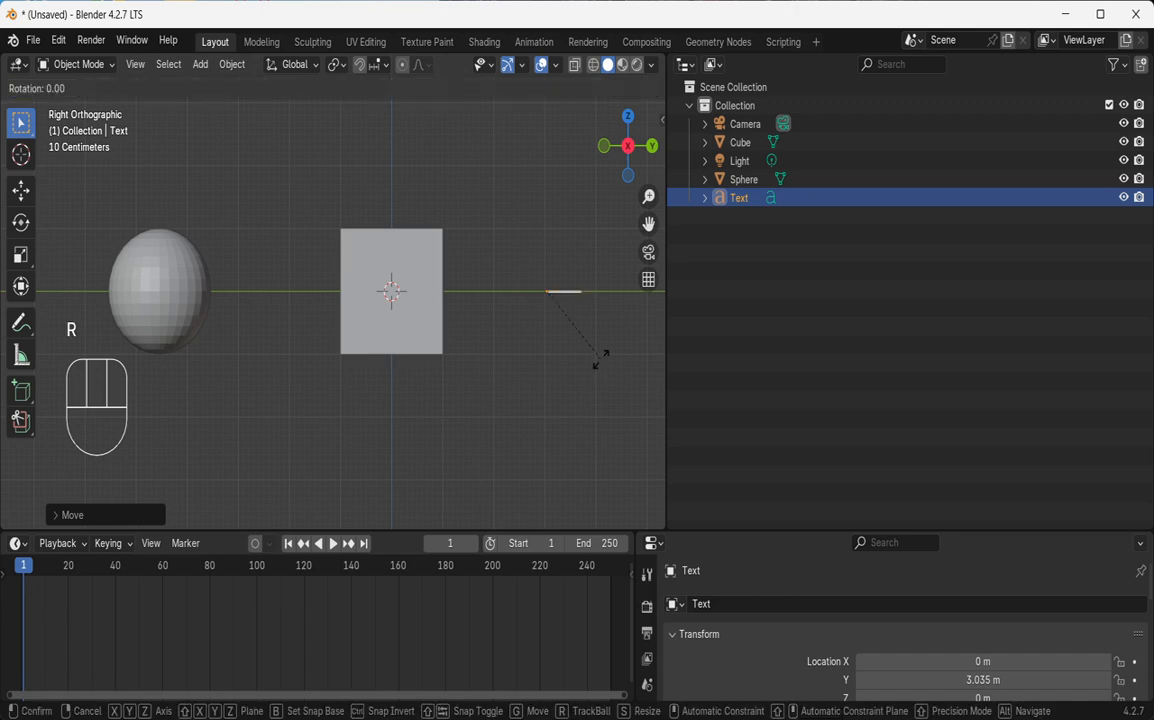
key(y)
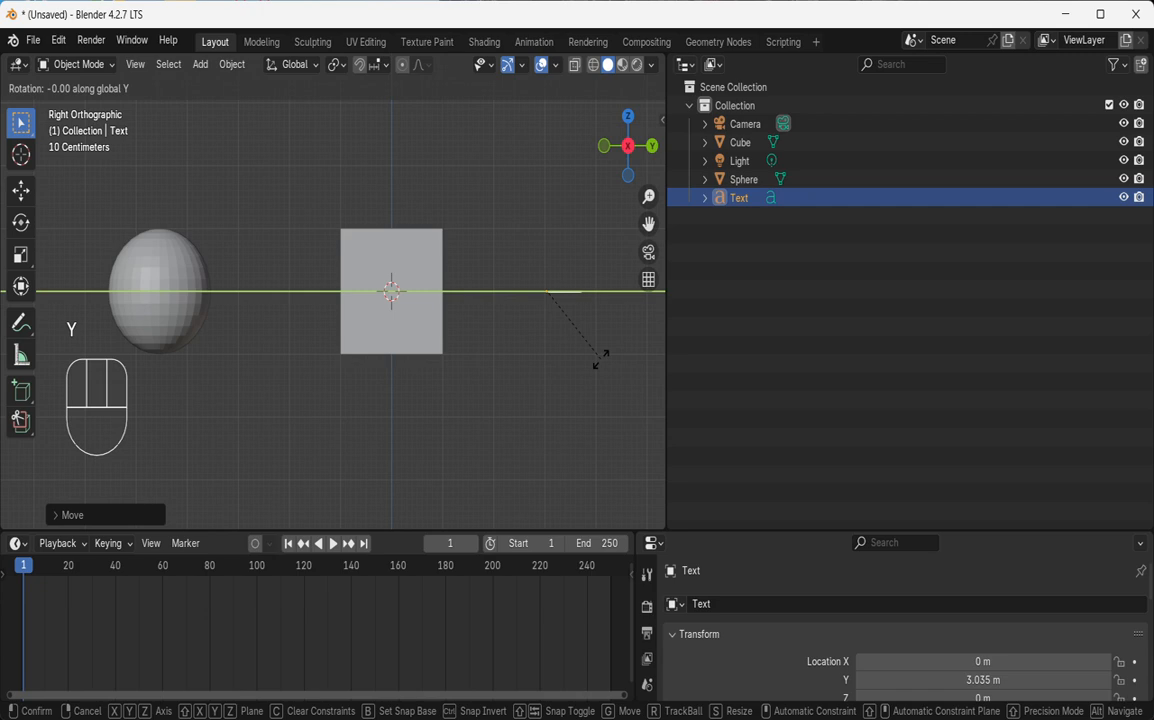
key(KP_9)
key(KP_0)
key(Return)
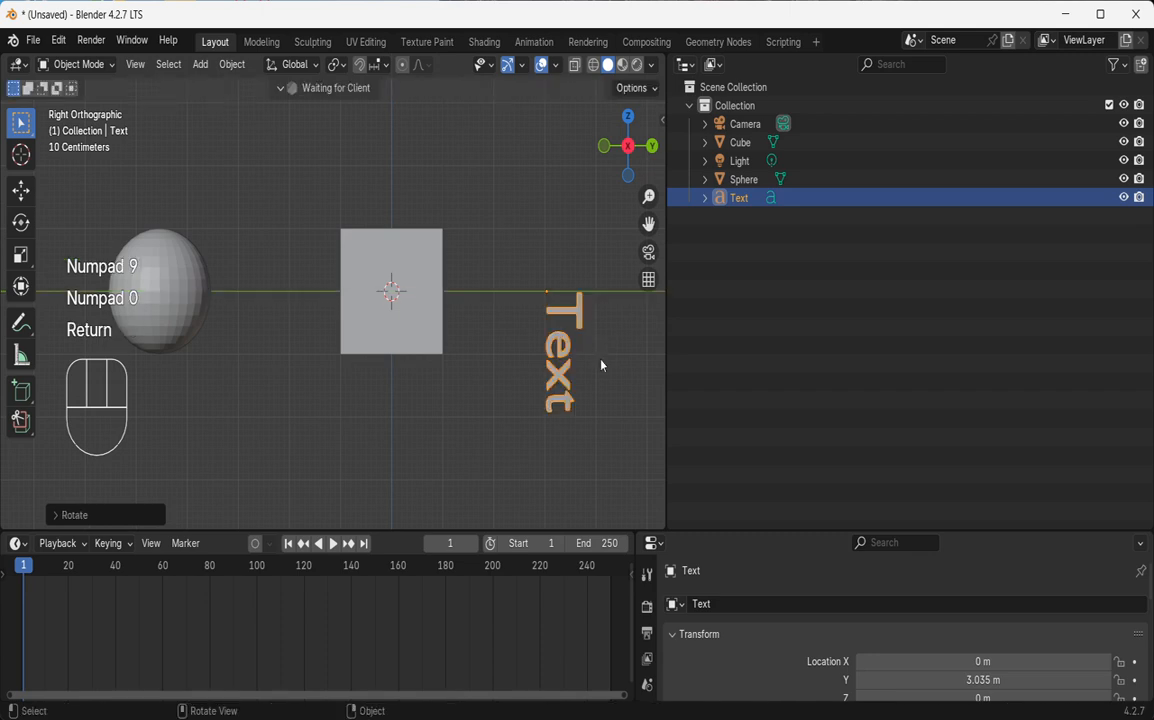
key(r)
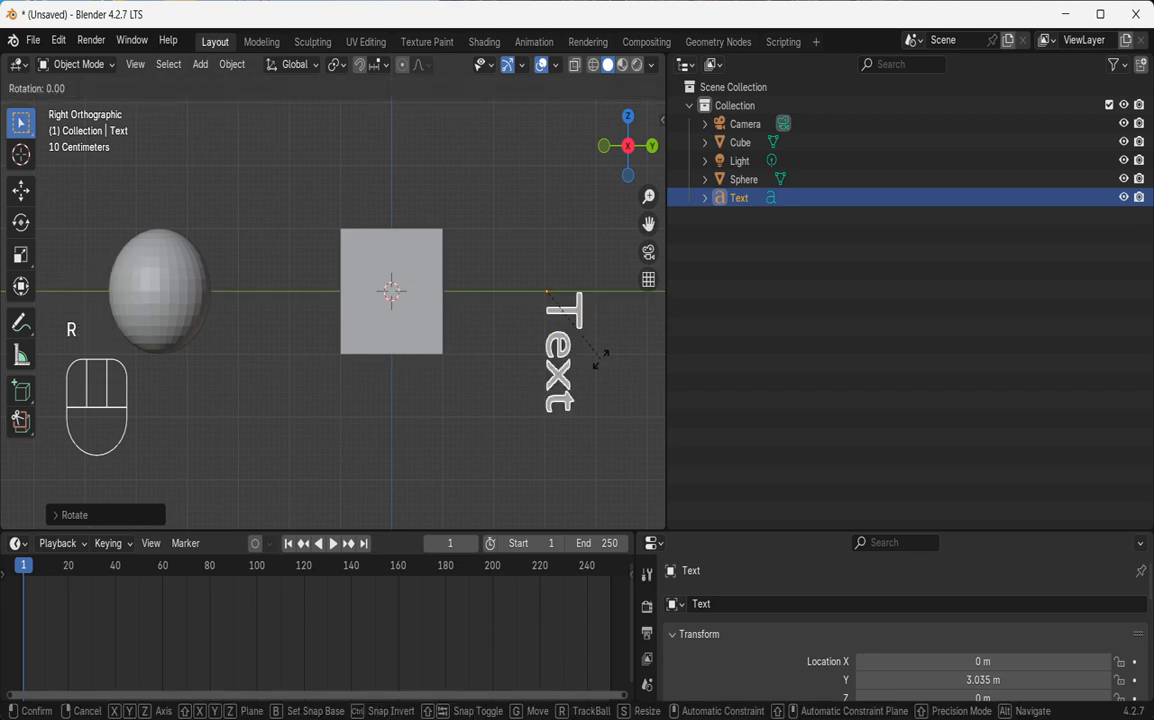
key(x)
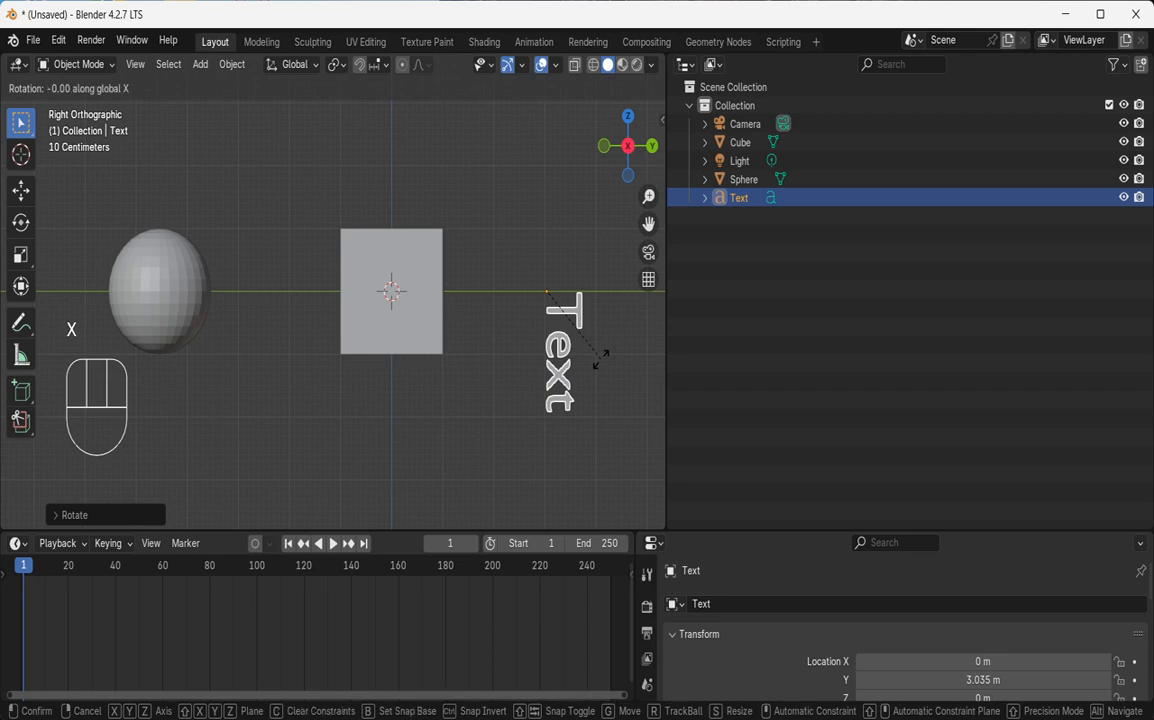
key(KP_9)
key(KP_0)
key(Return)
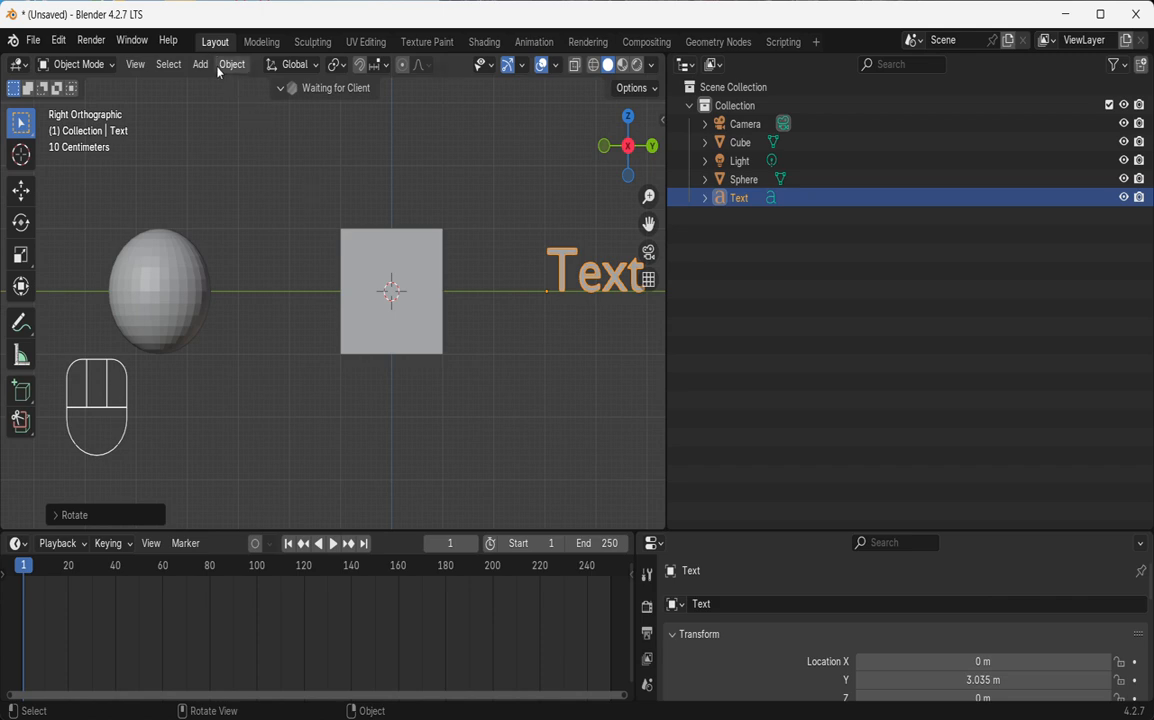
- Select and deselect all objects in the scene twice
click(168, 65)
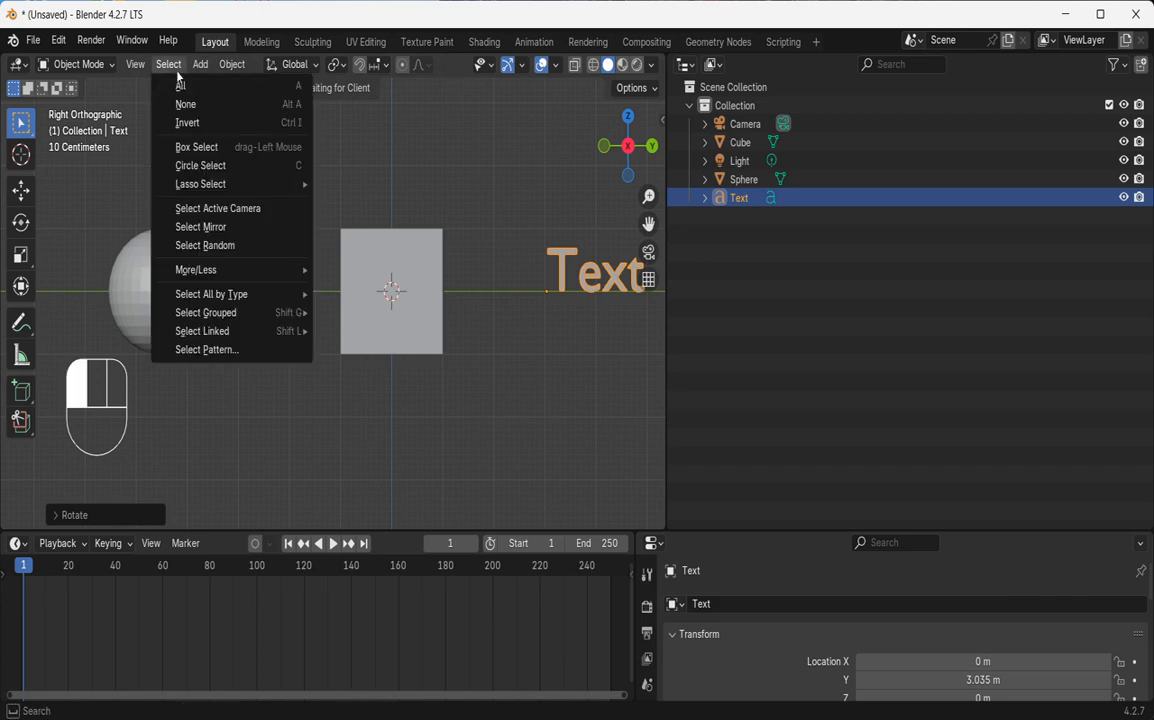
click(180, 85)
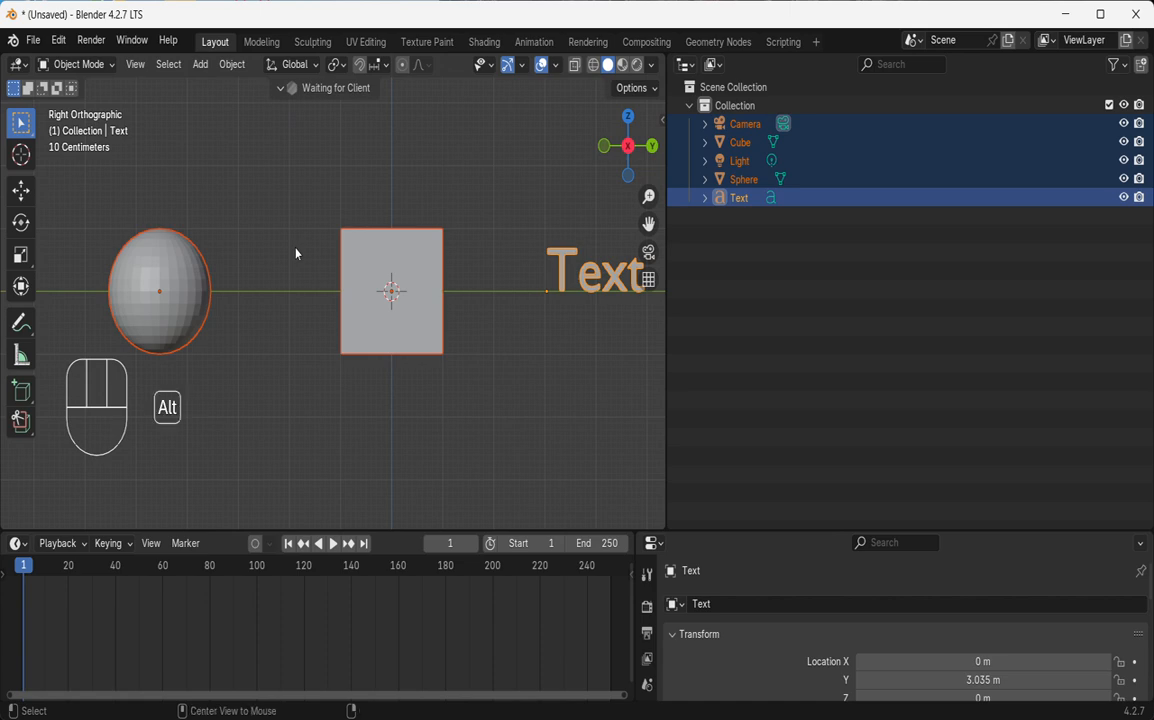
key(alt+a)
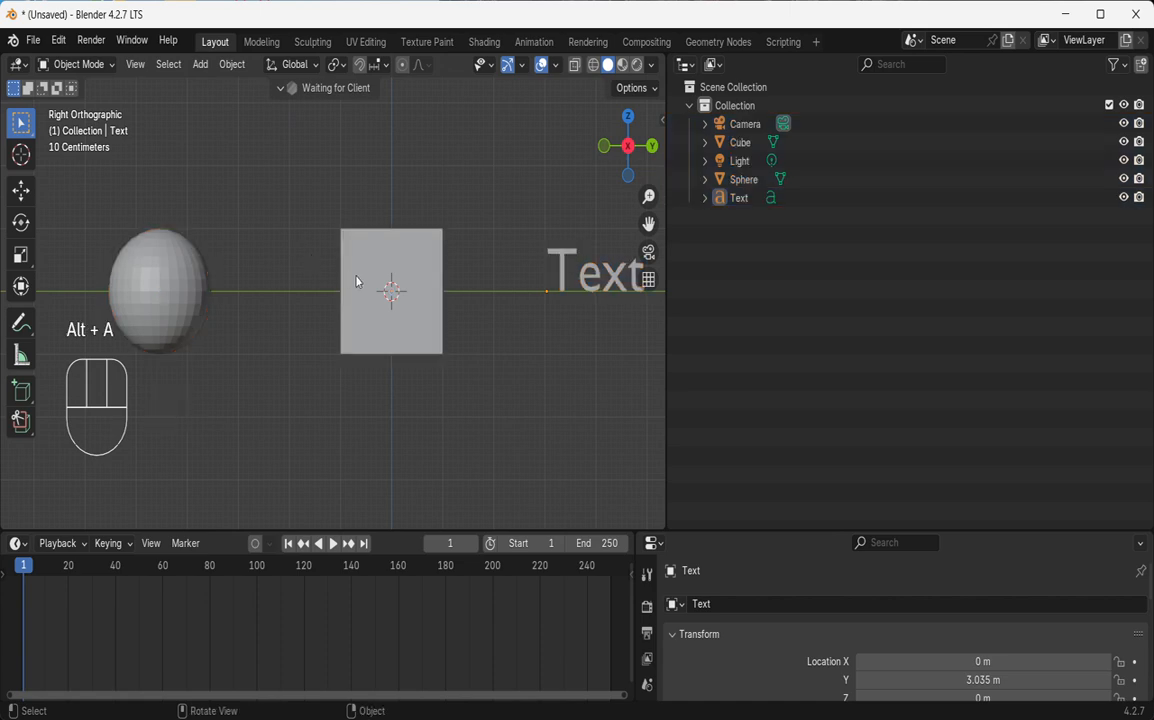
key(a)
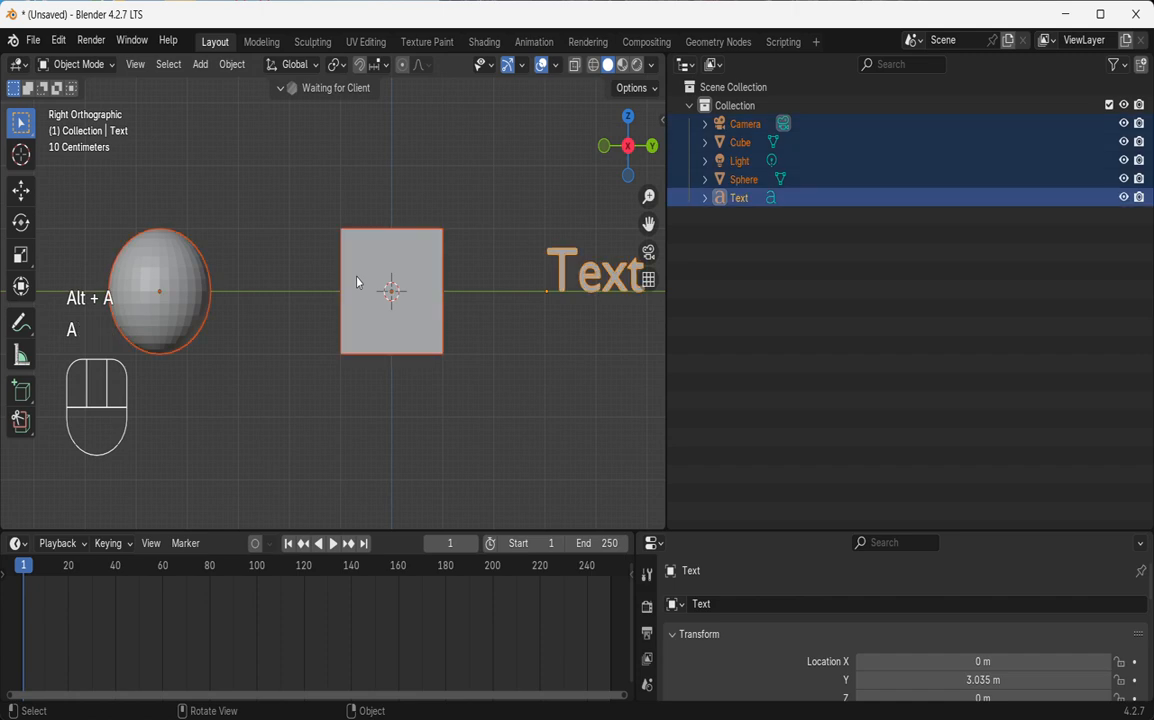
click(223, 137)
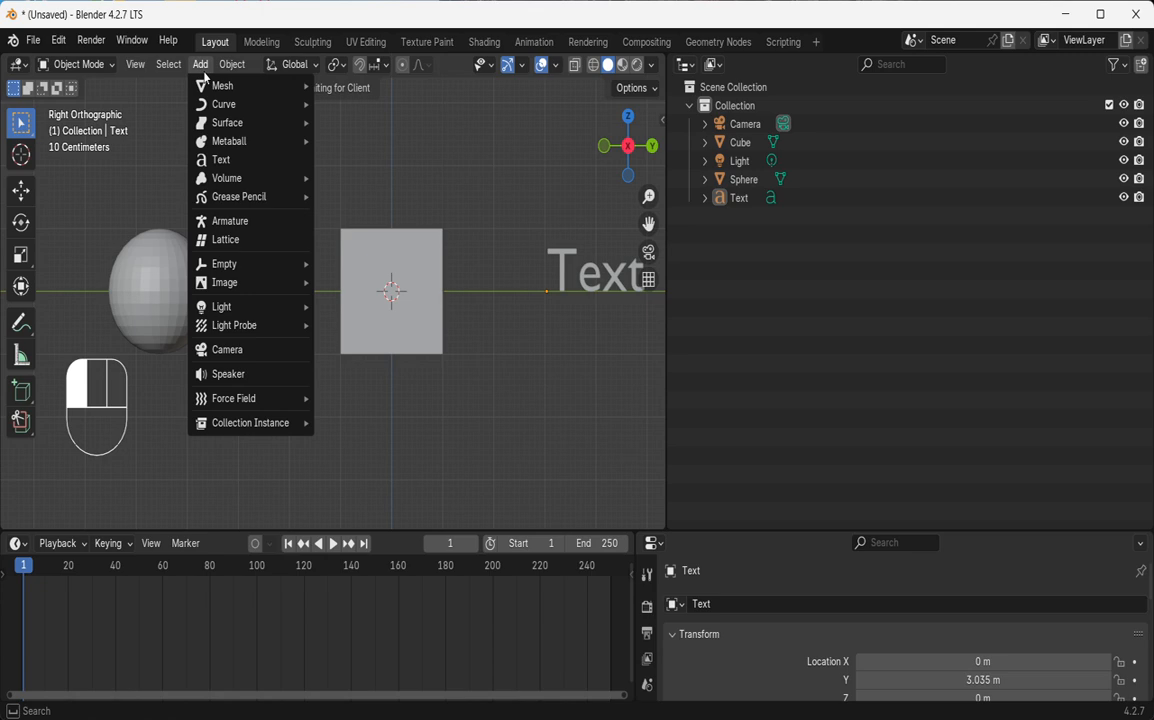
- Examine the available commands for adding, editing and selecting objects, including the Lasso Select modes
mouse_move(237, 67)
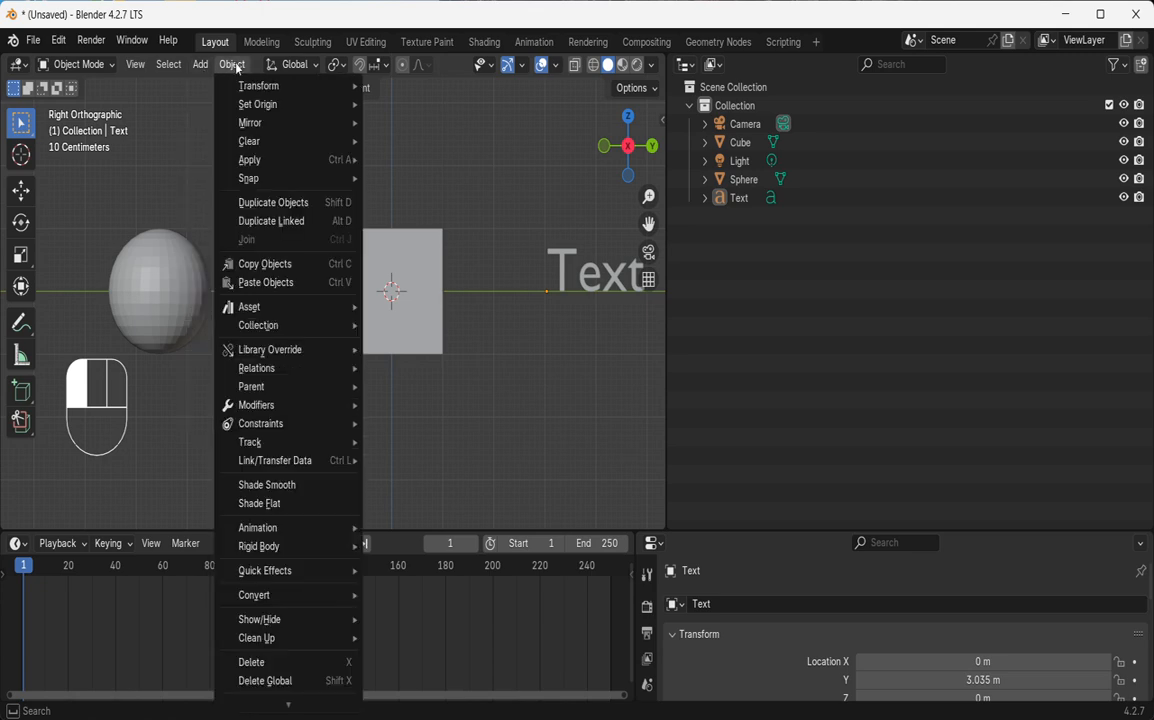
mouse_move(168, 63)
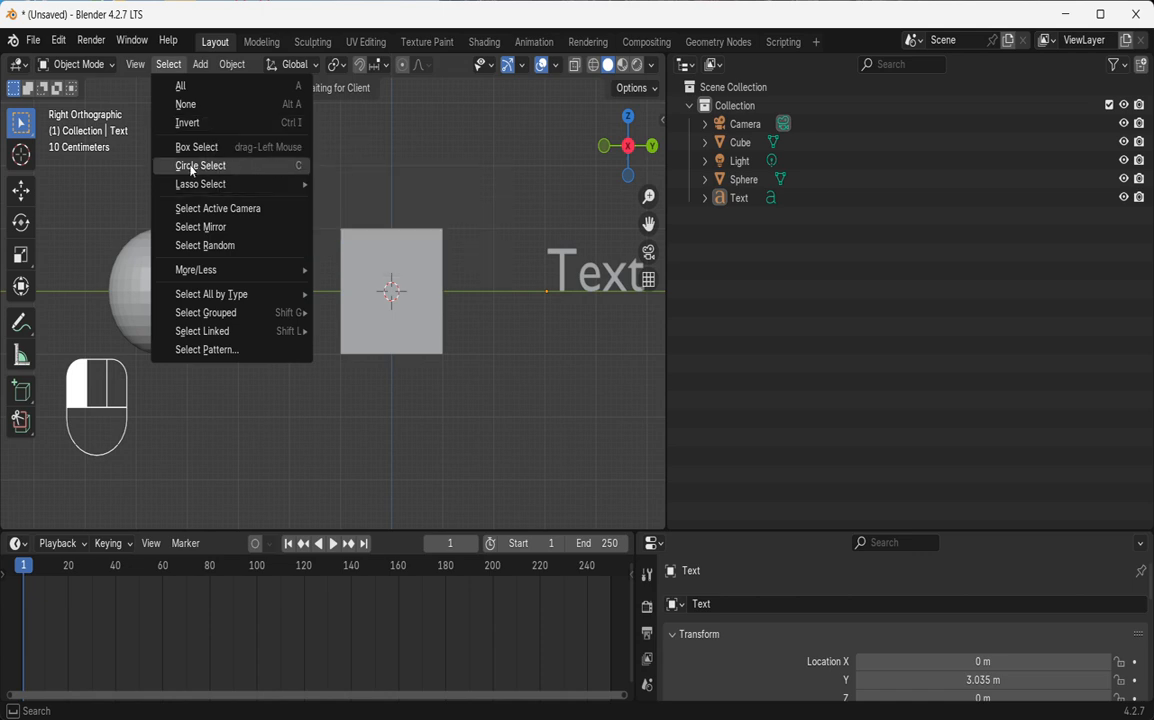
mouse_move(233, 186)
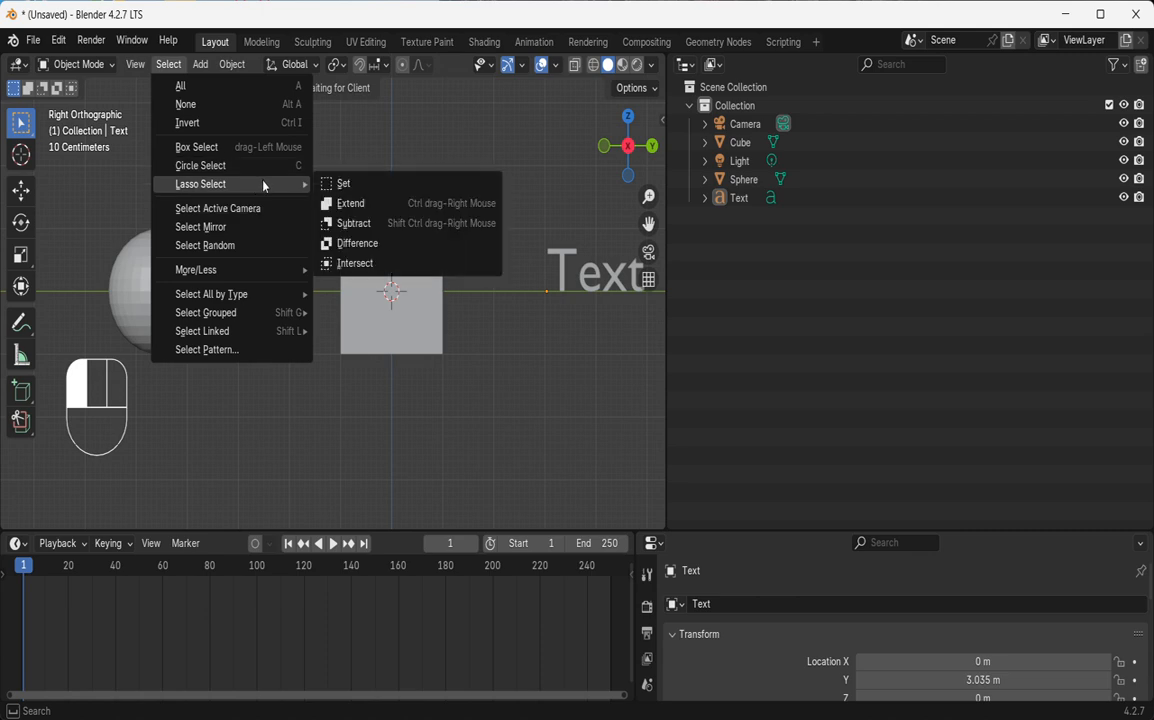
mouse_move(269, 323)
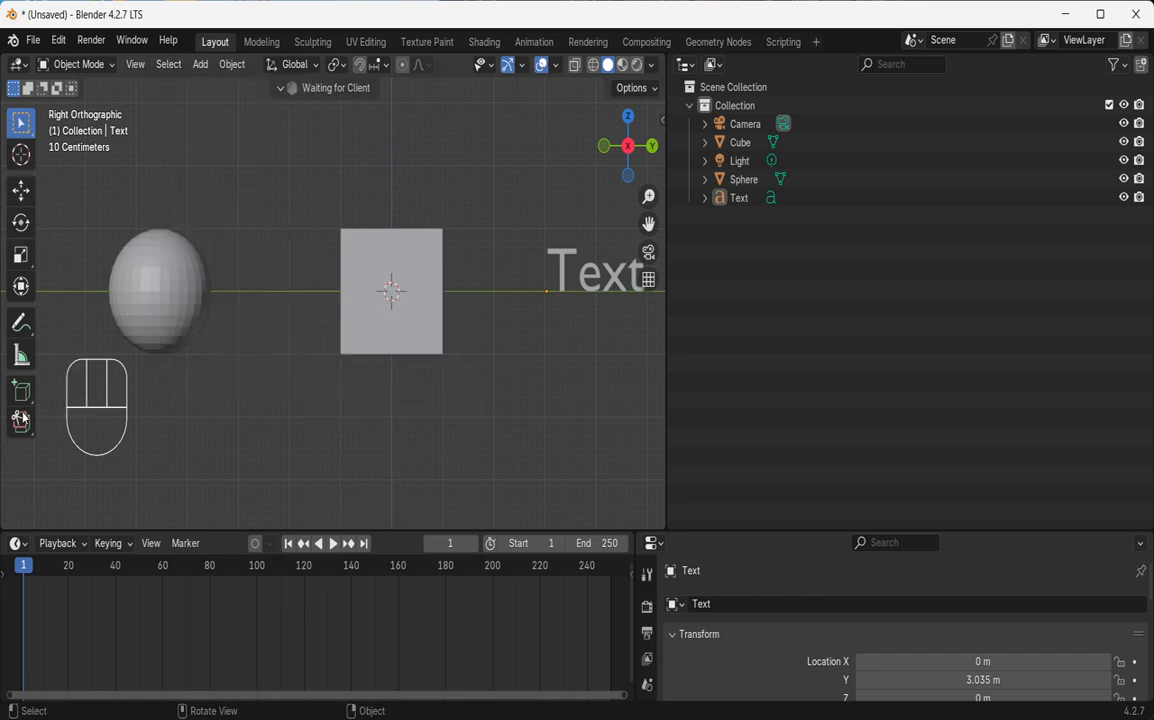
click(200, 66)
click(171, 66)
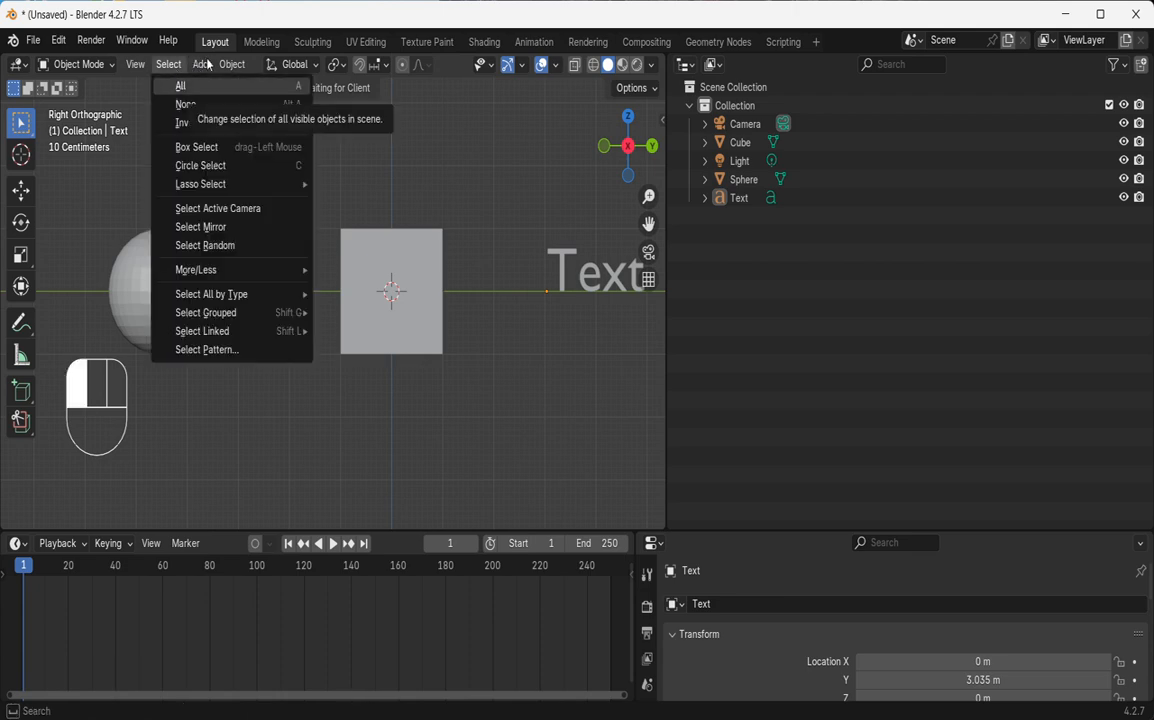
click(208, 64)
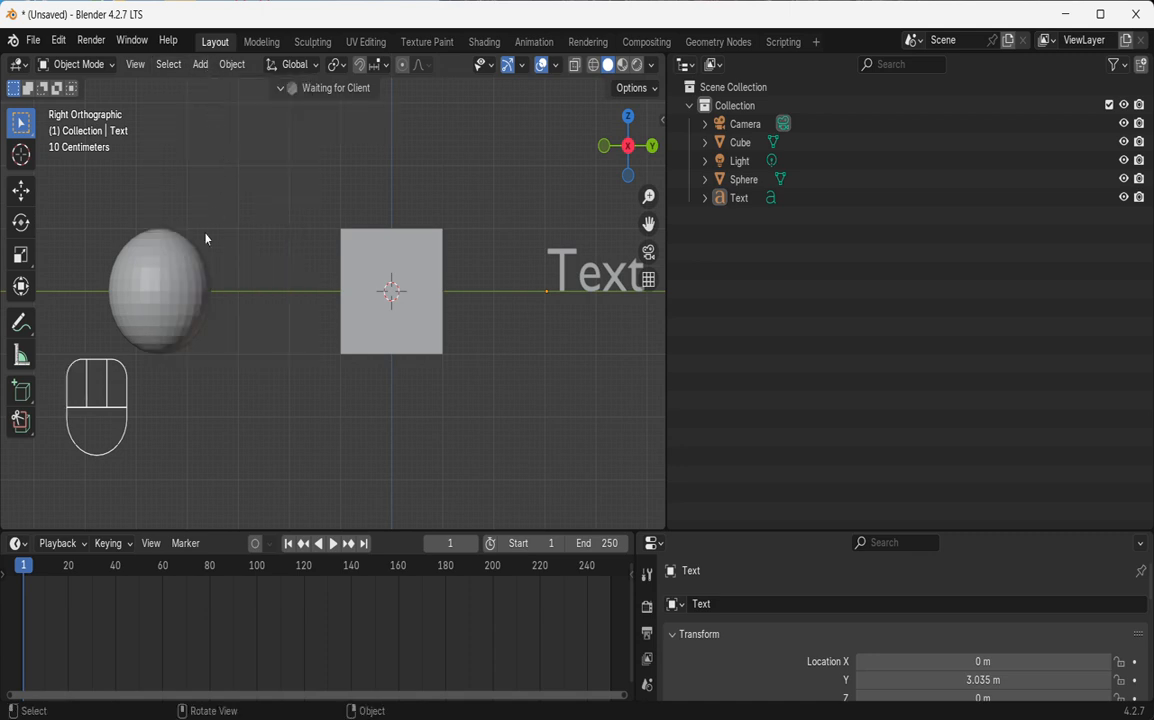
- Select the sphere, the cube and the text object one after another in the viewport
click(189, 280)
click(433, 303)
click(615, 285)
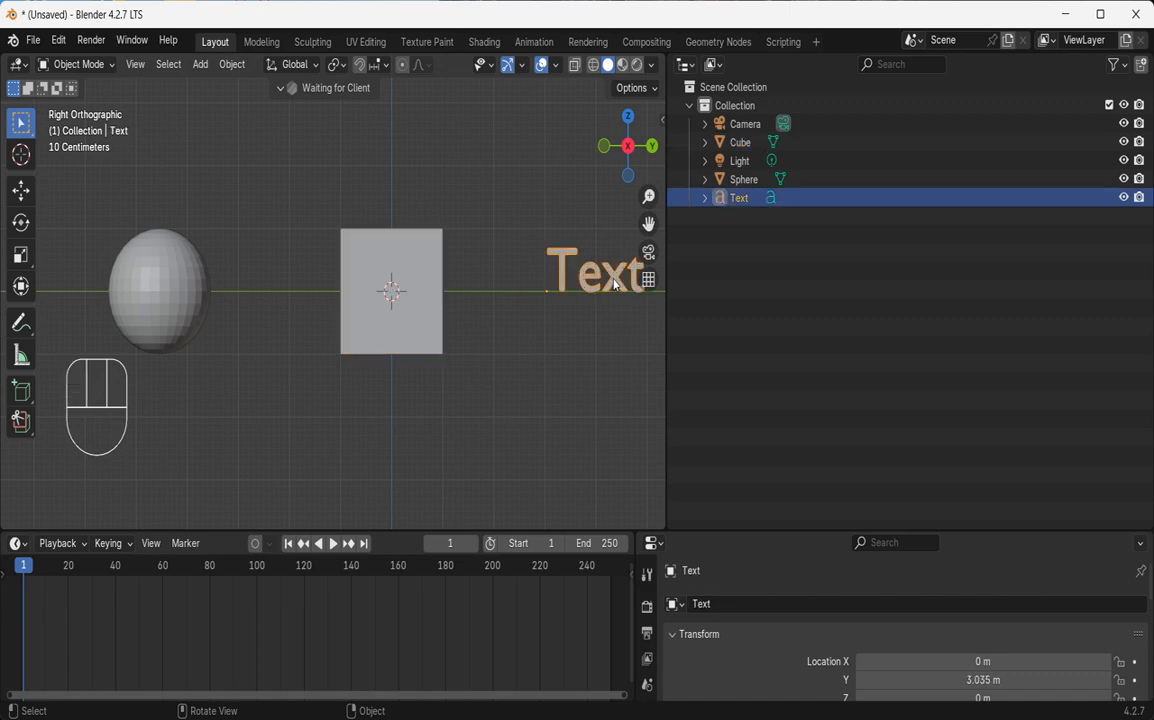
- Examine the object types that can be added, from curves and armatures to speakers and force fields, without adding any
click(199, 64)
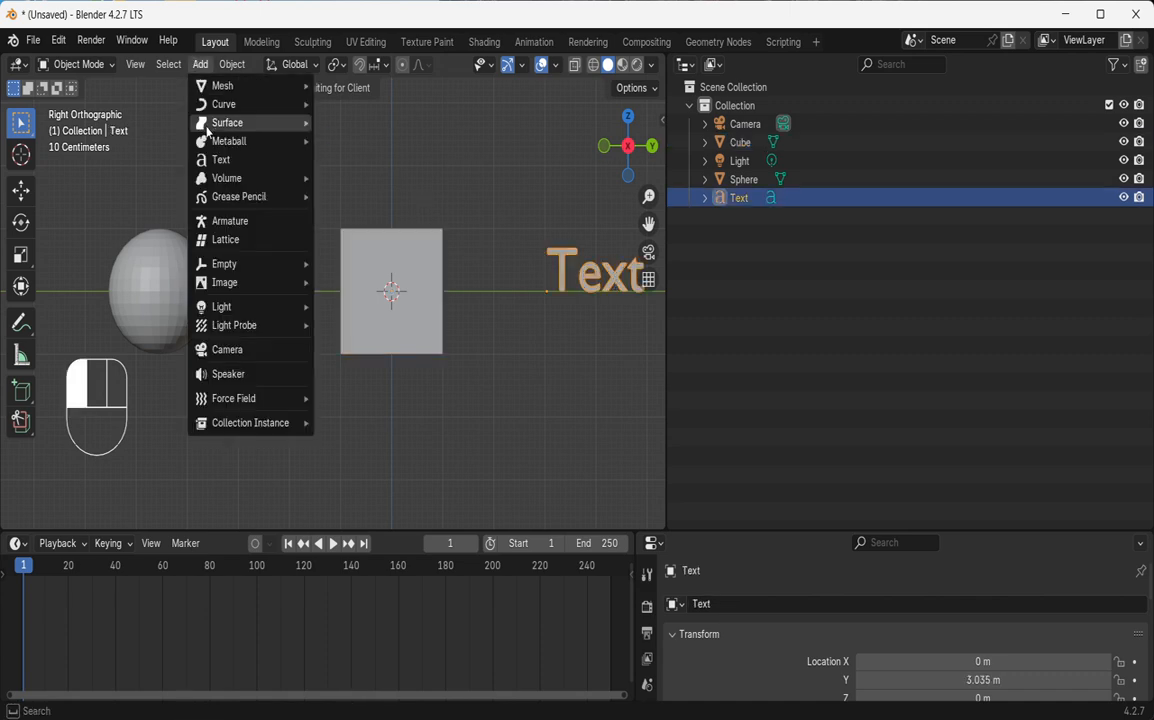
mouse_move(250, 111)
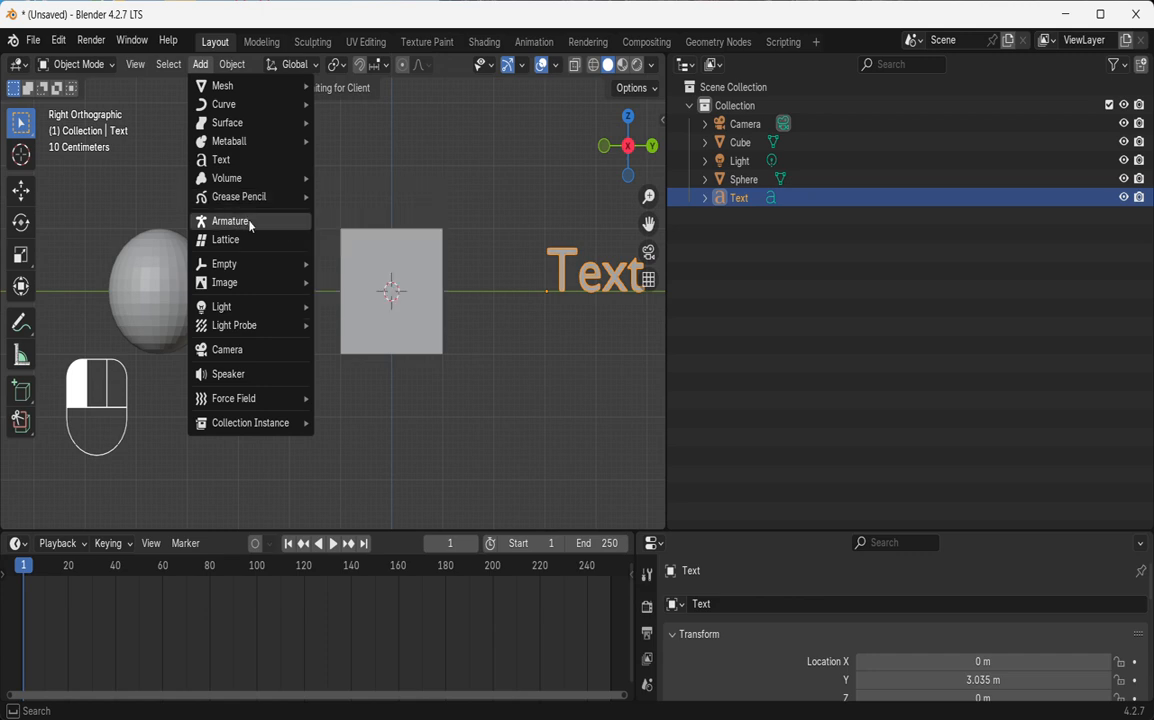
mouse_move(232, 282)
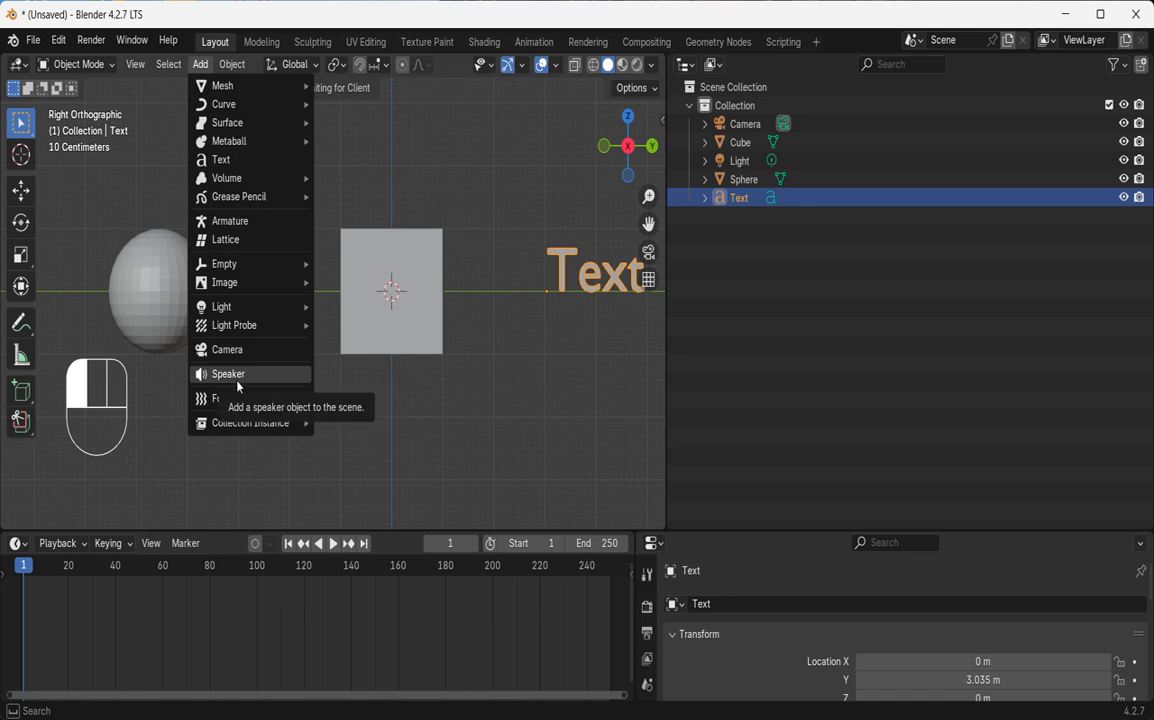
mouse_move(277, 401)
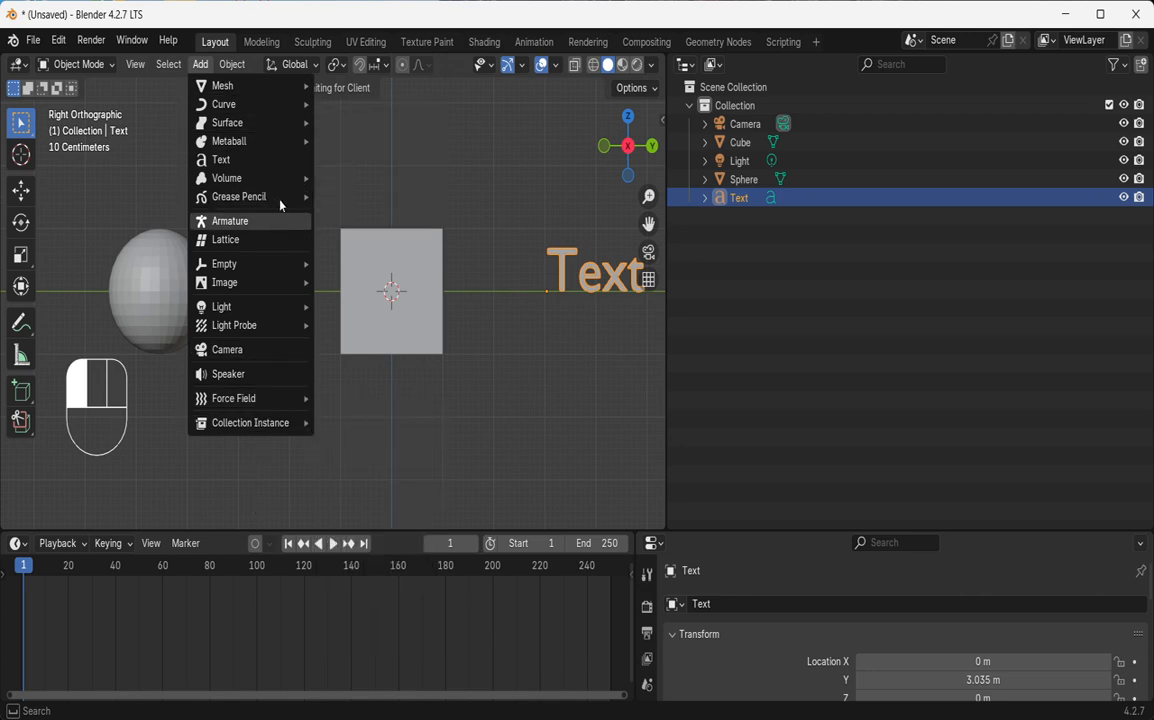
click(368, 142)
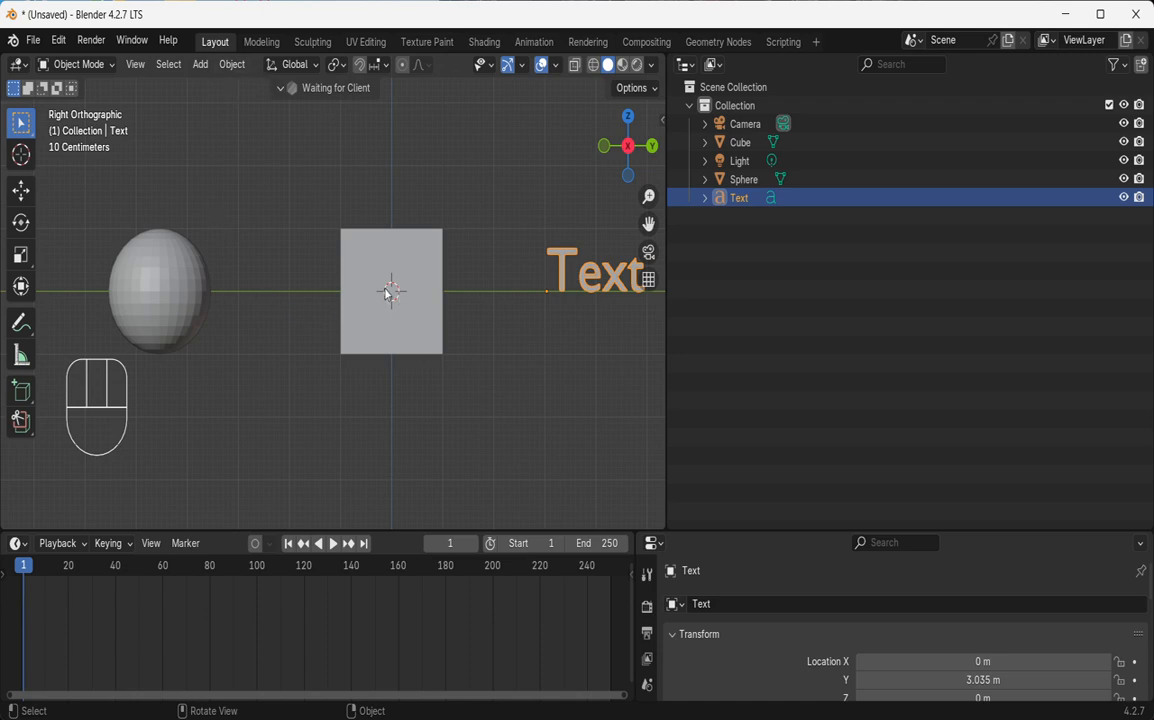
- Select the cube and examine the Transform and Set Origin commands available for it
click(356, 251)
click(232, 64)
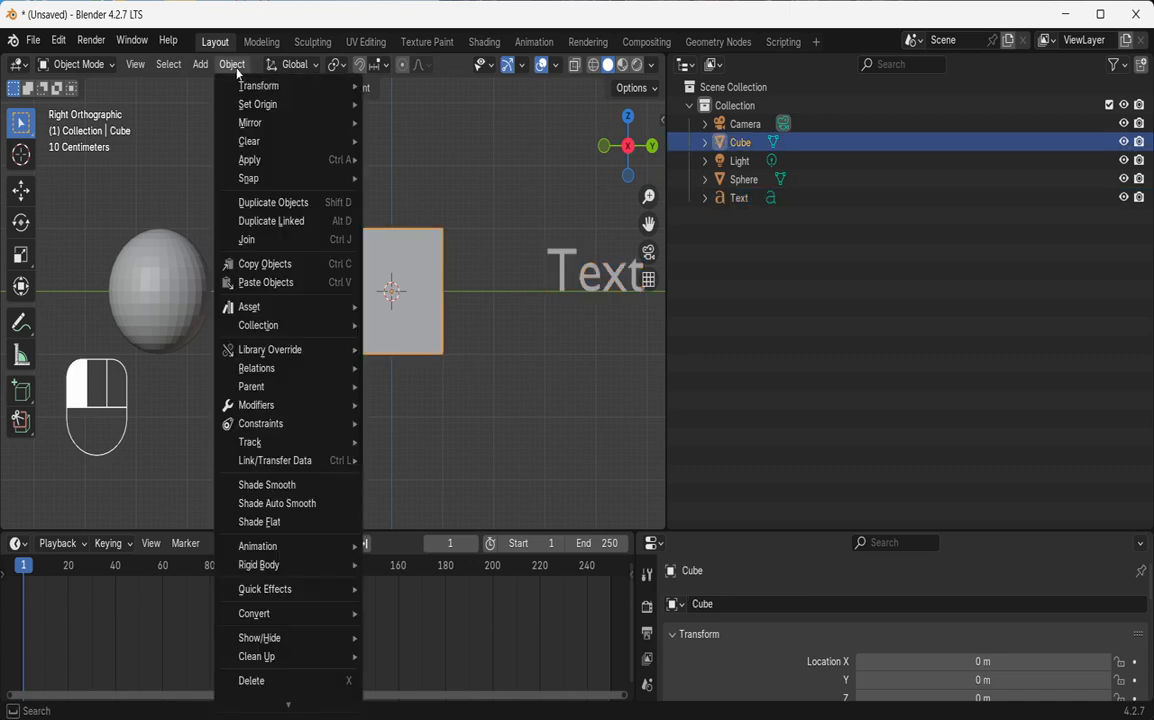
mouse_move(285, 88)
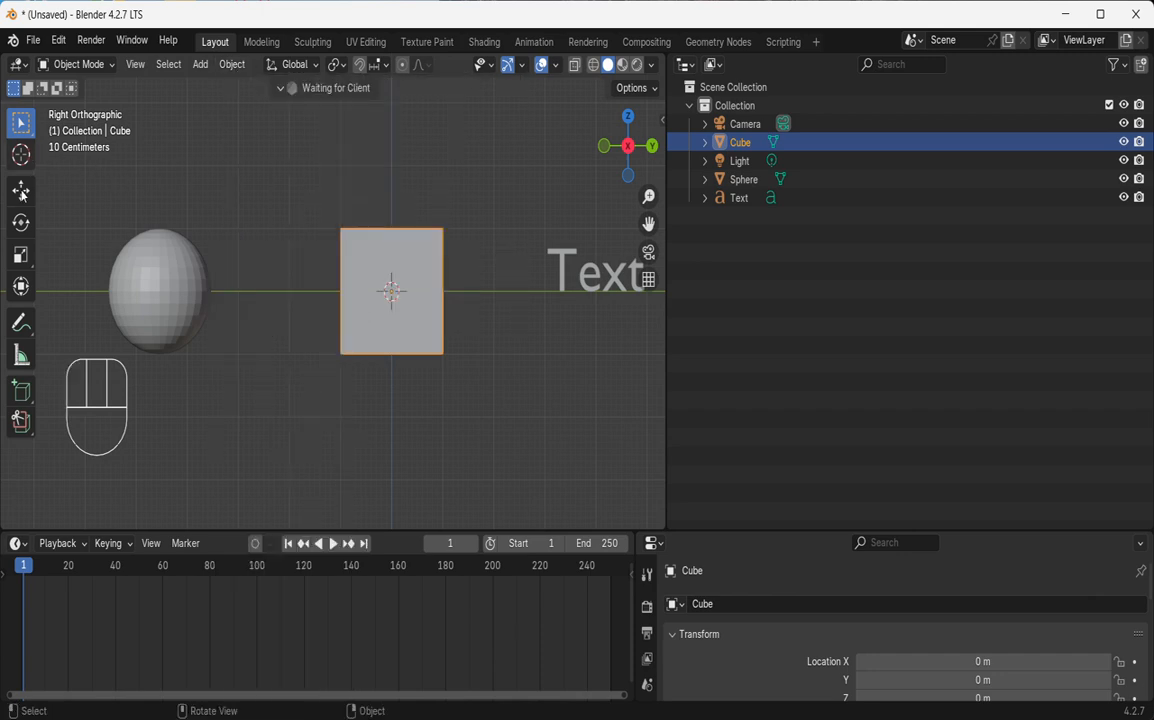
click(230, 66)
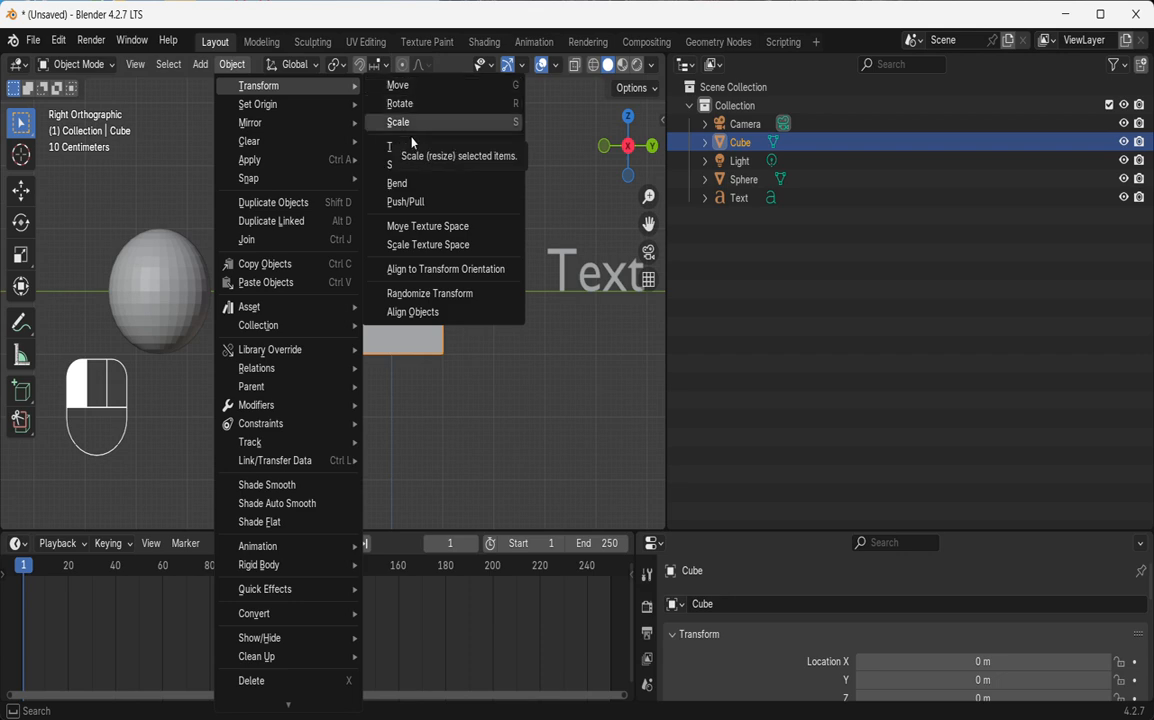
mouse_move(281, 115)
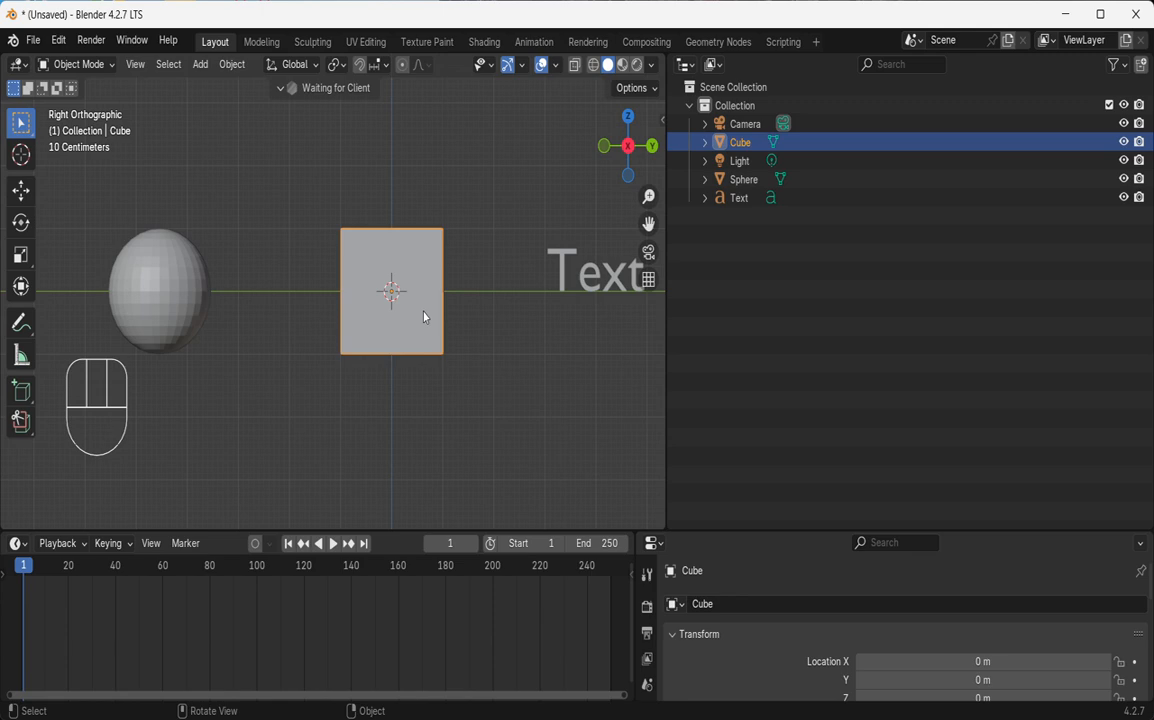
- Move the cube above the sphere, to about Y -3.81 m and Z 2.34 m, and set its origin to the 3D cursor
key(g)
click(229, 169)
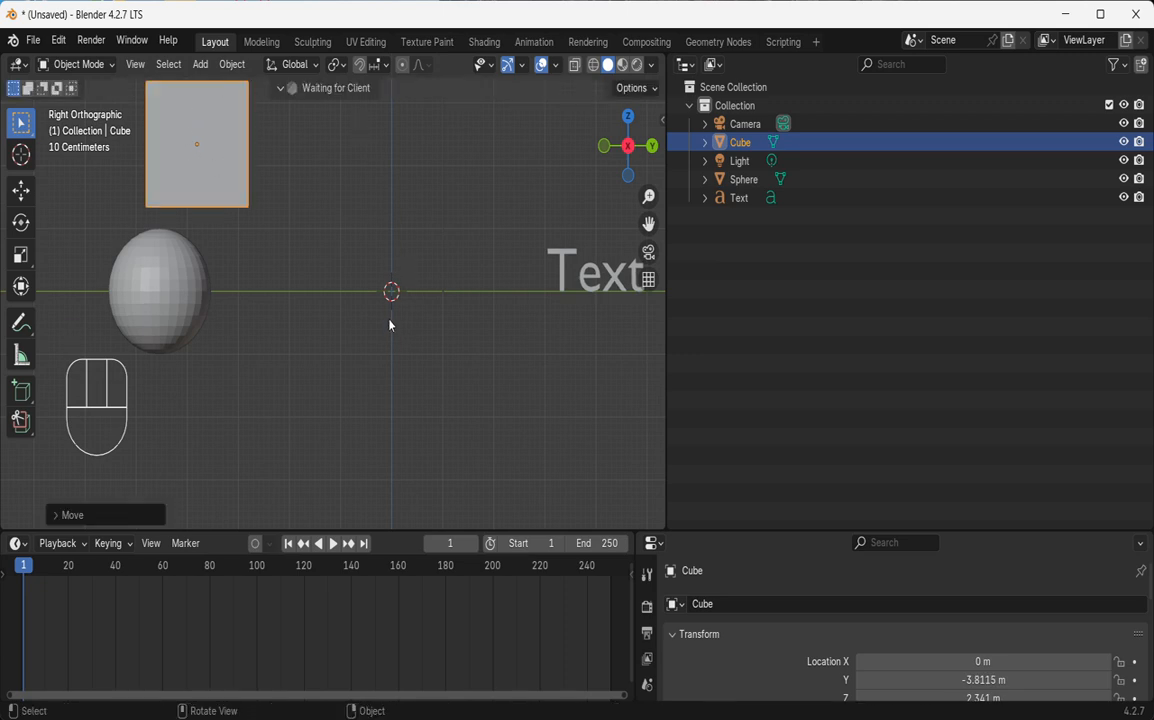
click(231, 64)
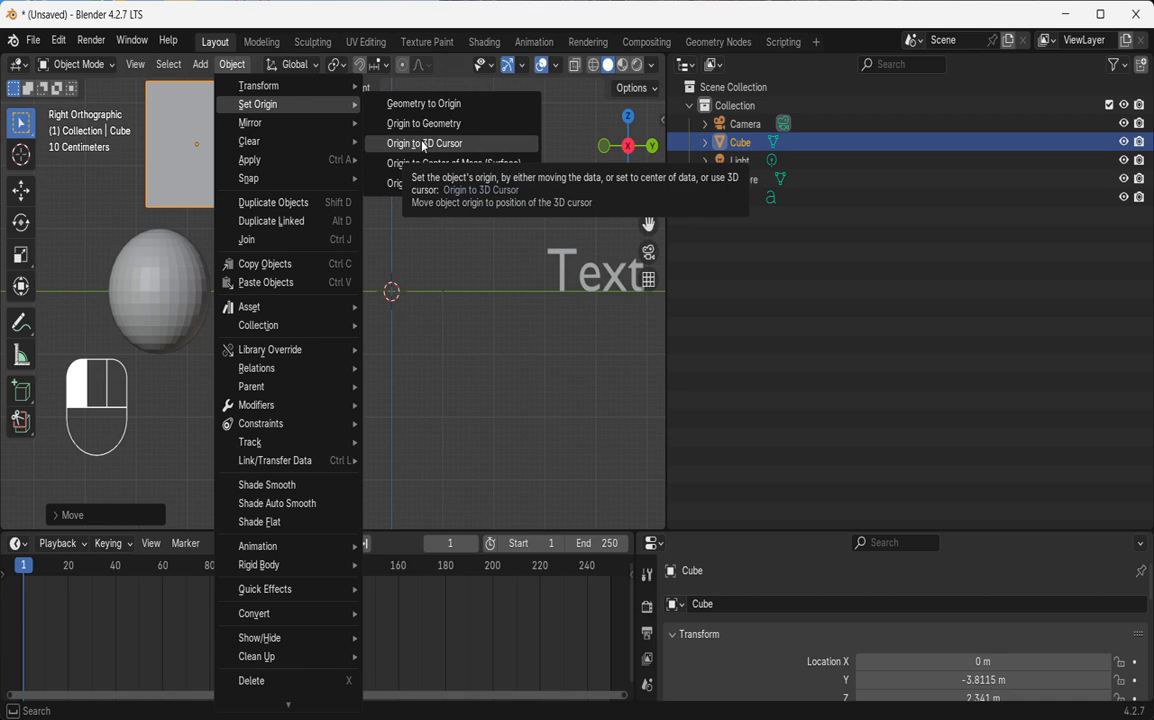
click(423, 144)
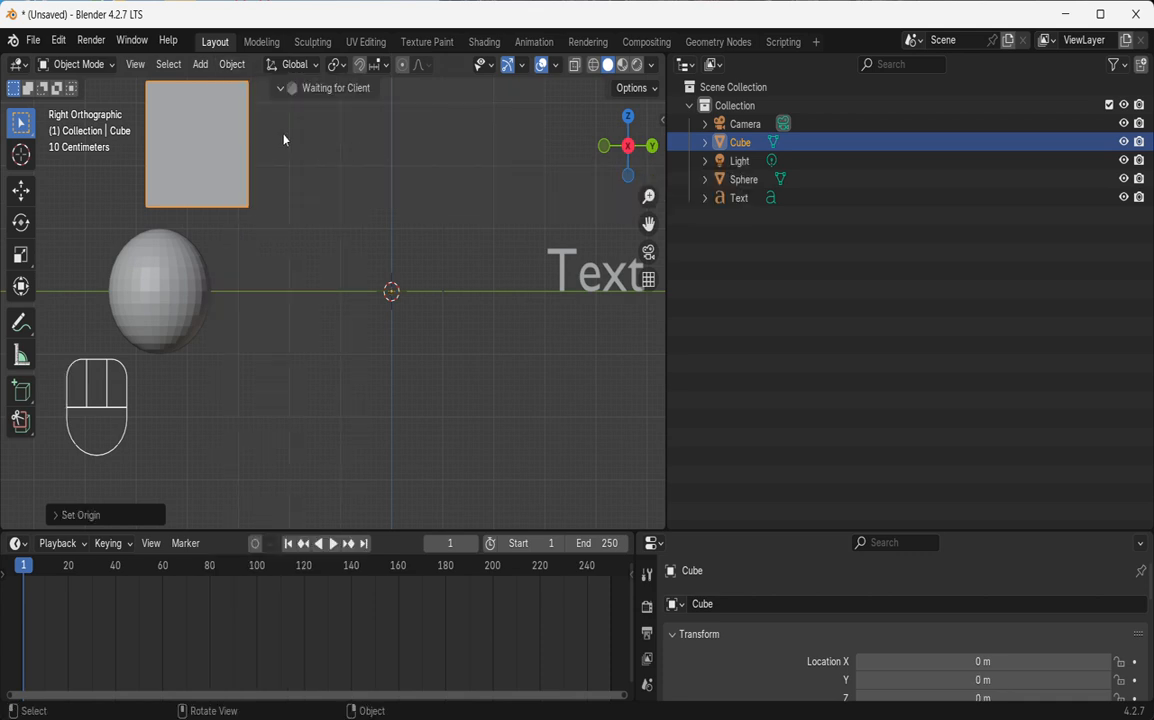
- Move the cube's geometry to its origin with the Set Origin command
click(233, 64)
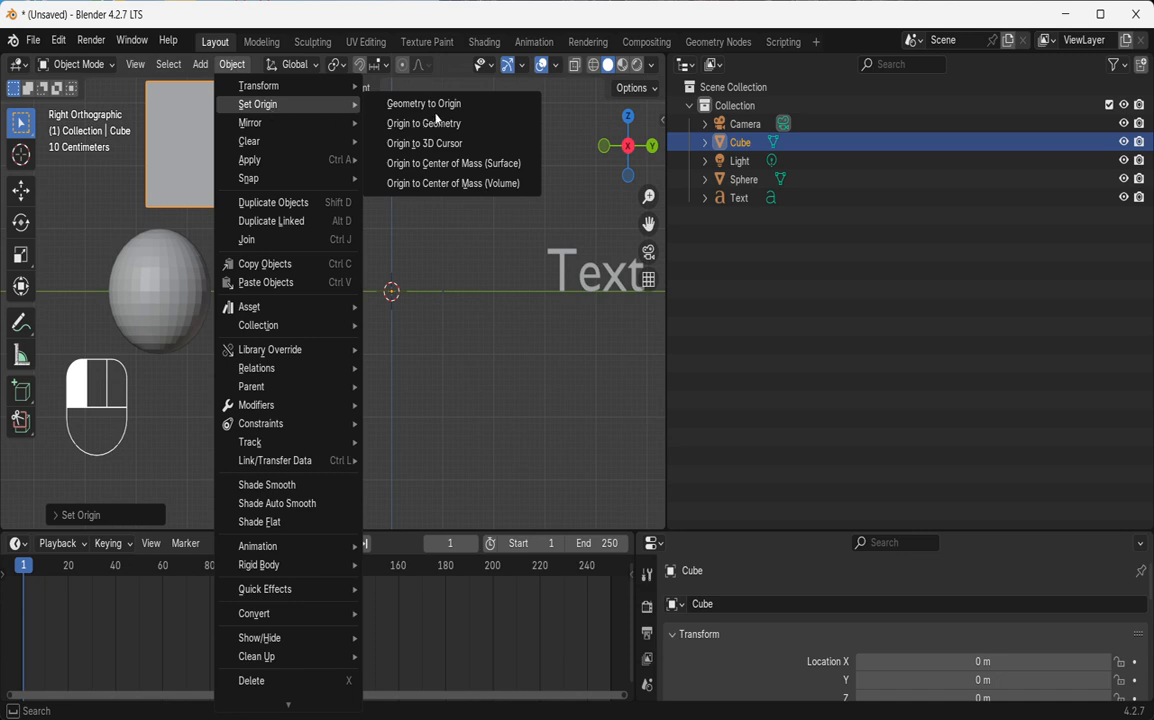
click(440, 117)
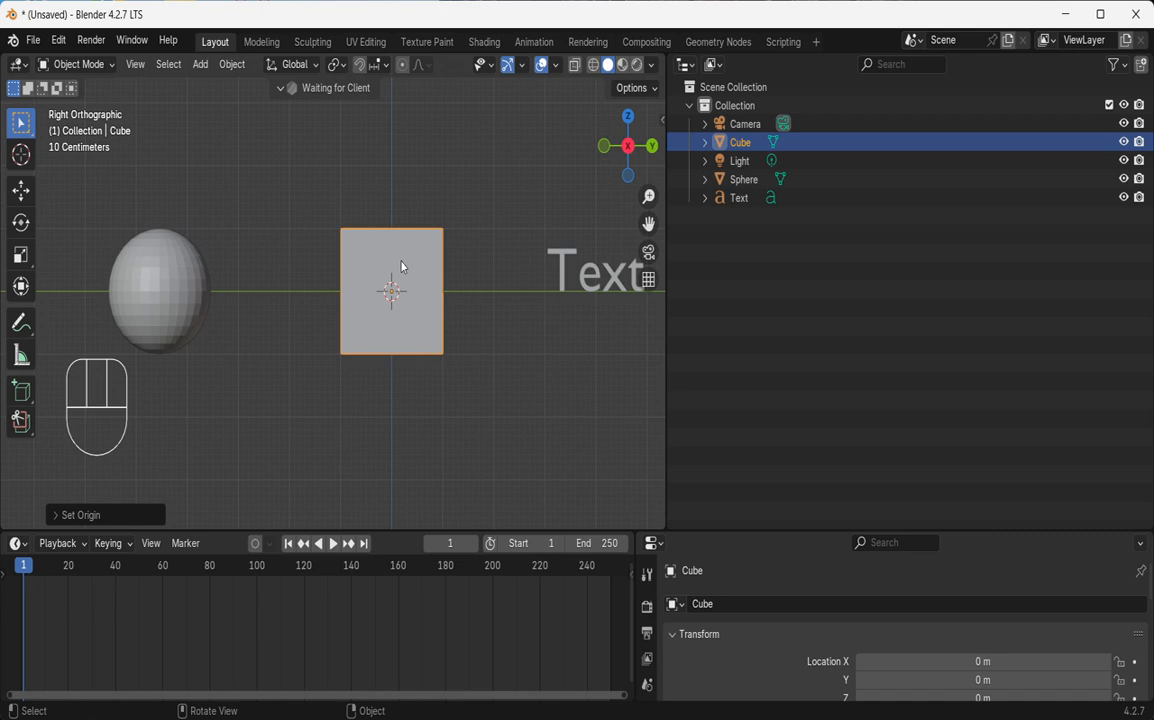
- Examine the Mirror, Clear and Apply commands available for the cube without running any of them
click(233, 65)
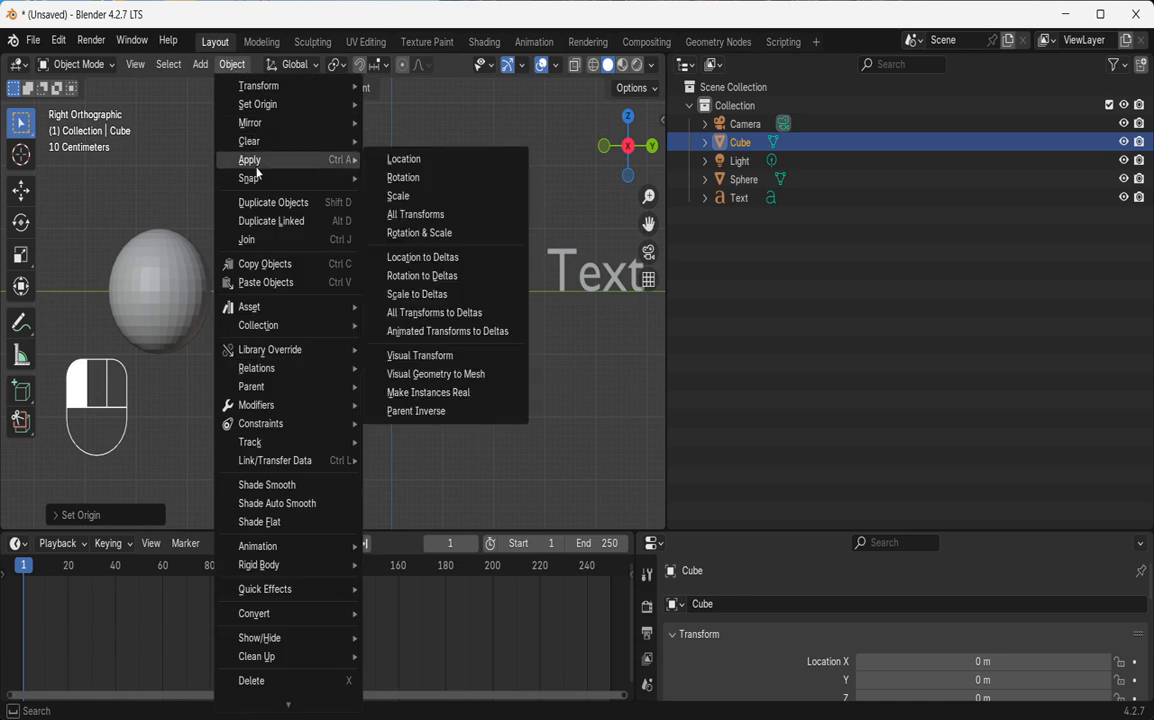
mouse_move(284, 110)
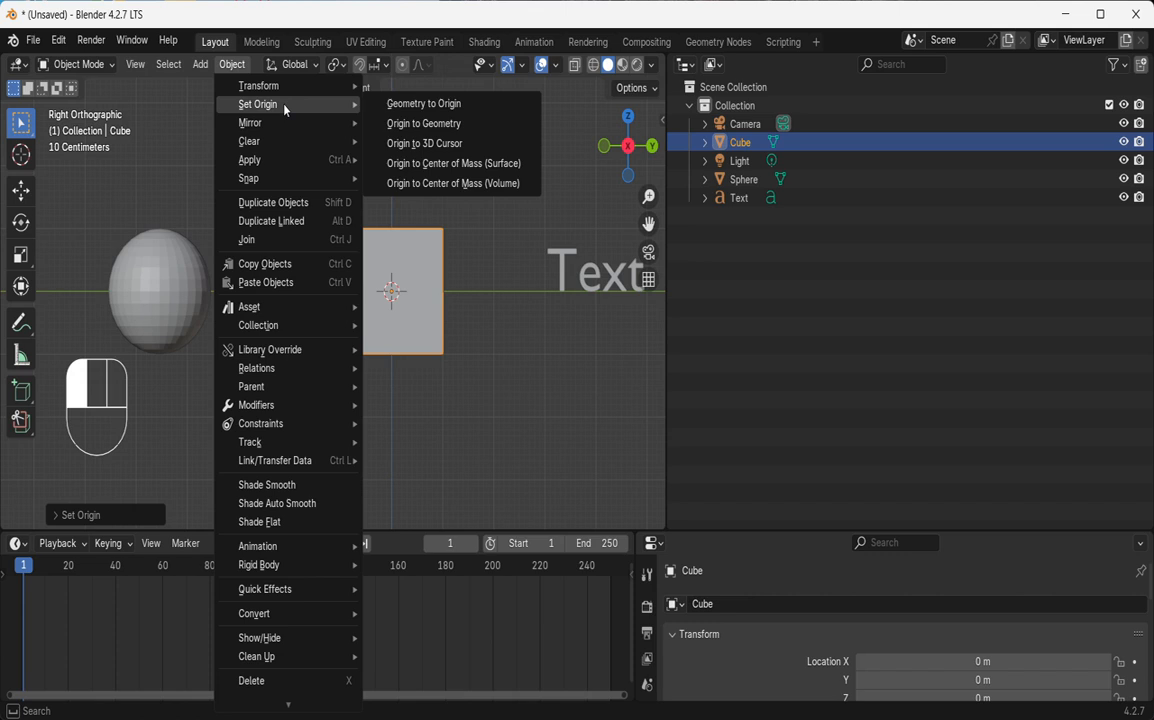
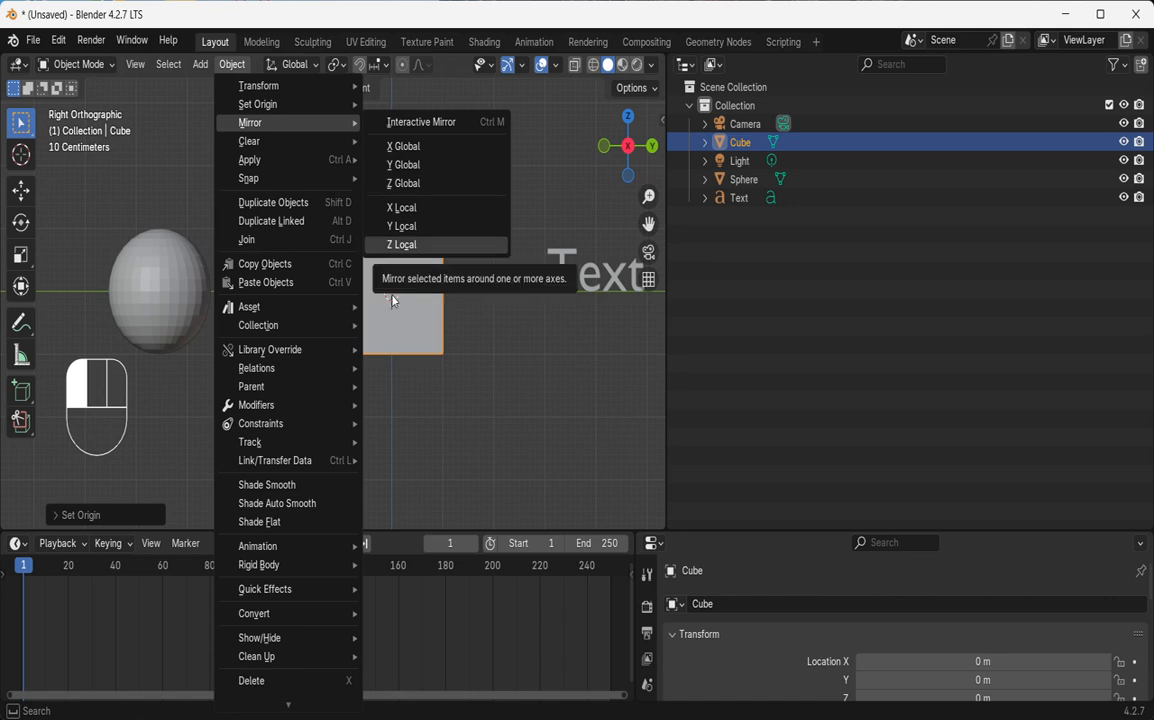
key(Escape)
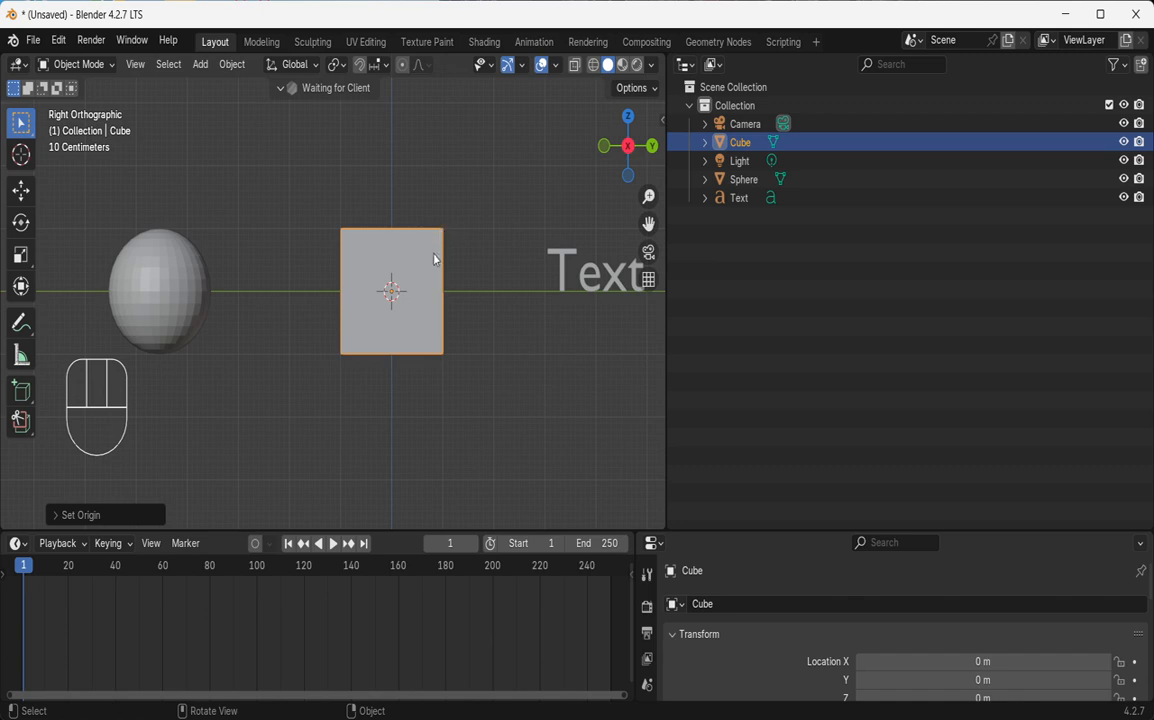
click(209, 66)
click(200, 64)
click(232, 64)
mouse_move(270, 185)
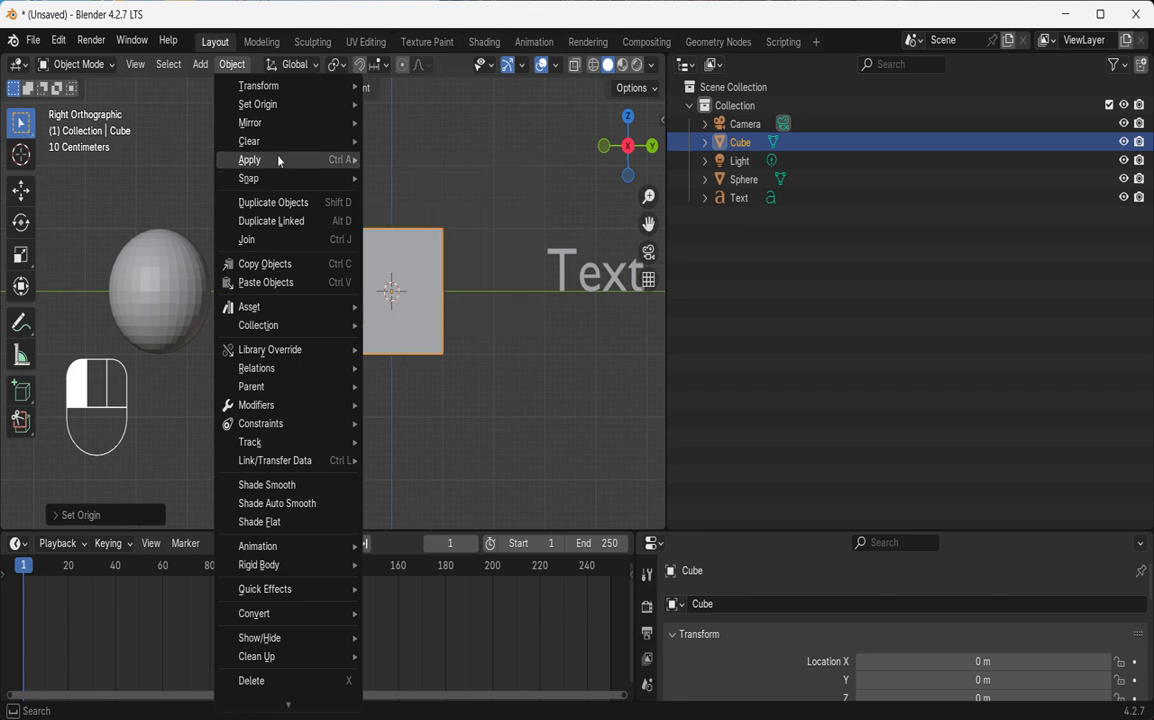
mouse_move(275, 125)
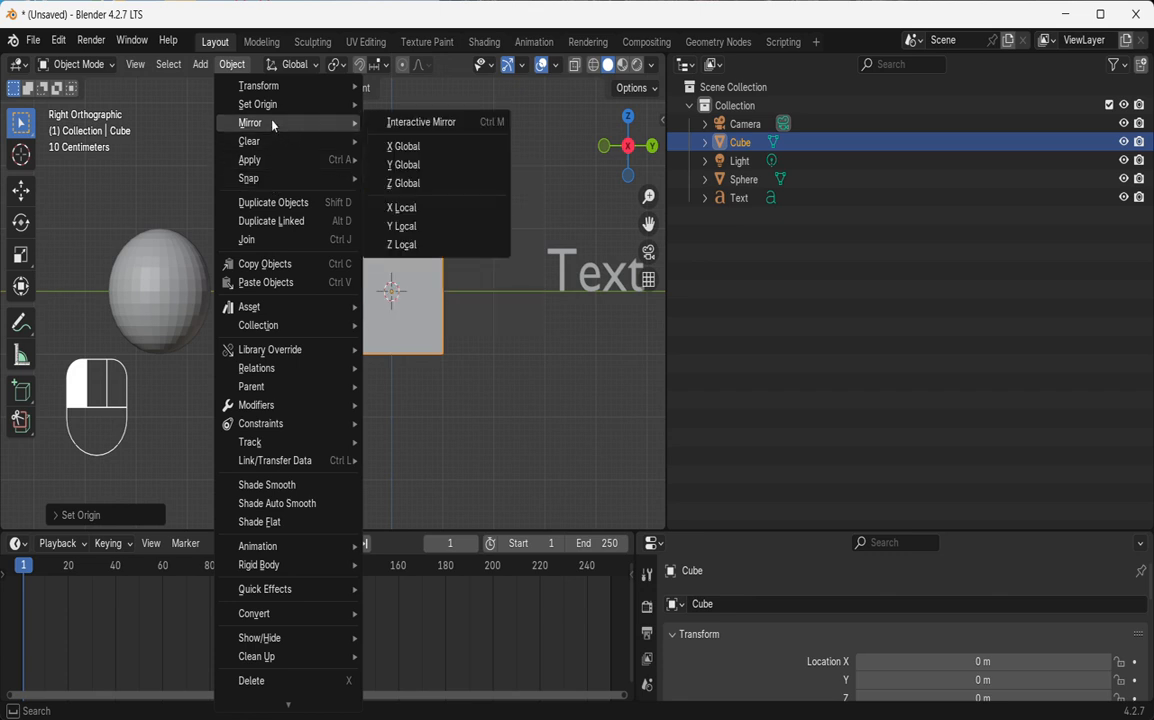
mouse_move(275, 147)
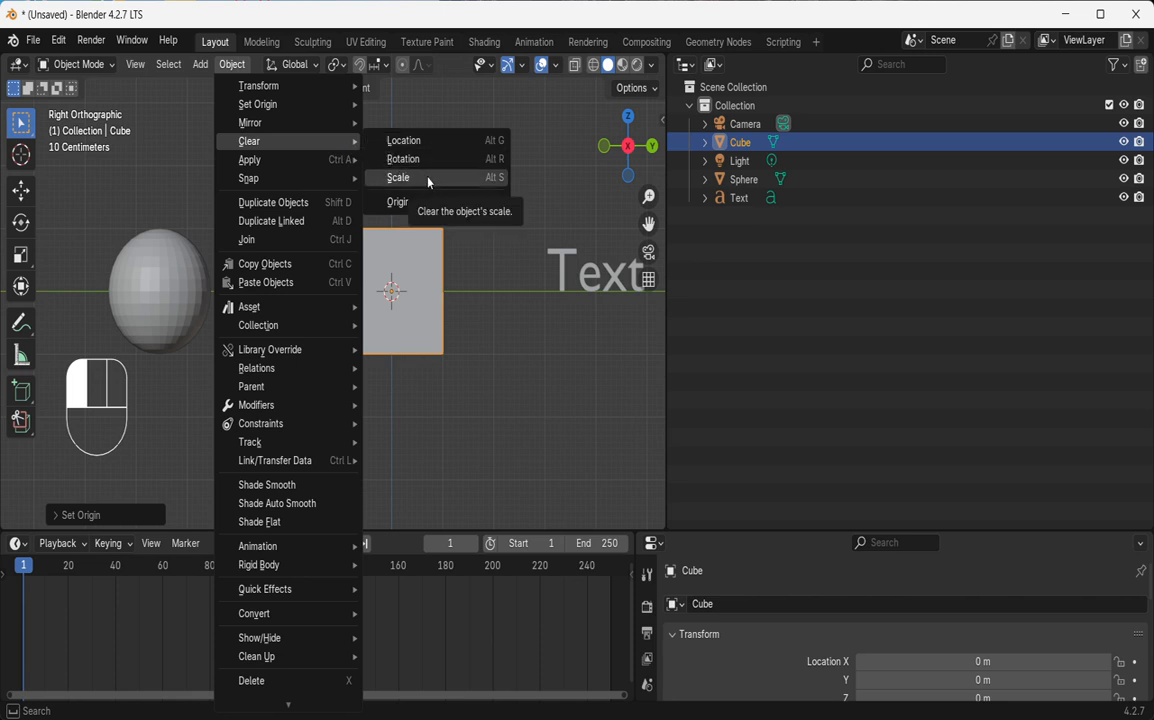
mouse_move(305, 166)
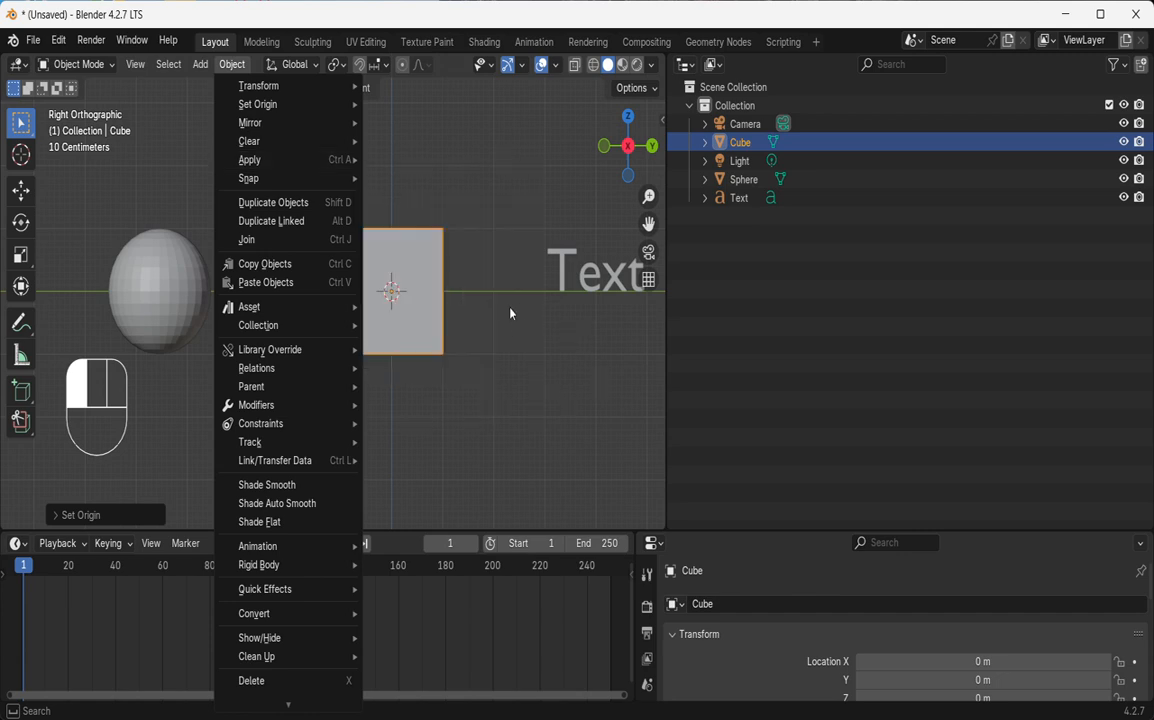
key(Escape)
- Scale the cube along the global Y axis by a factor of about 1.83
key(s)
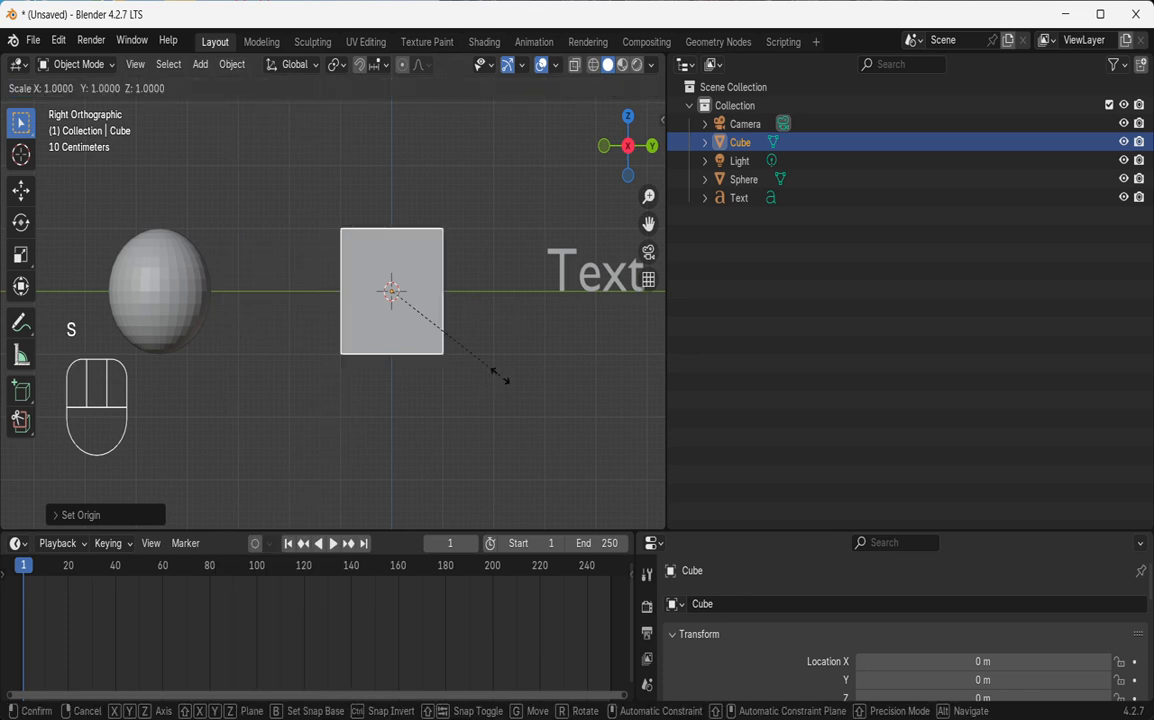
key(x)
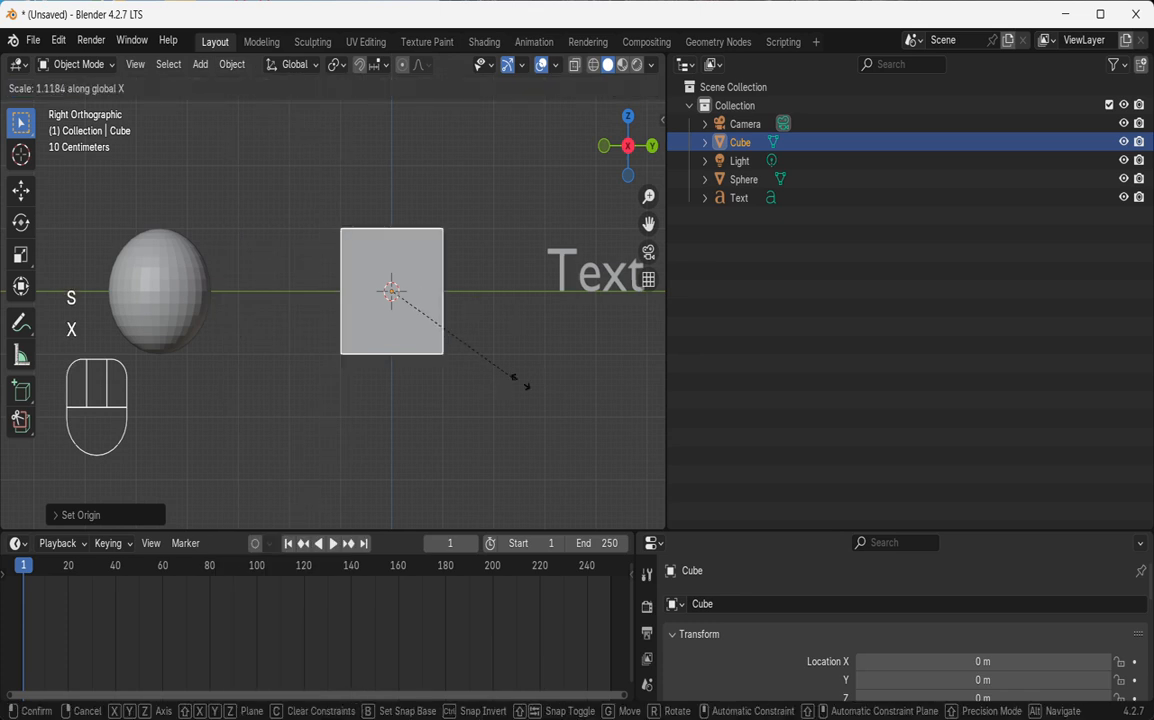
key(x)
key(y)
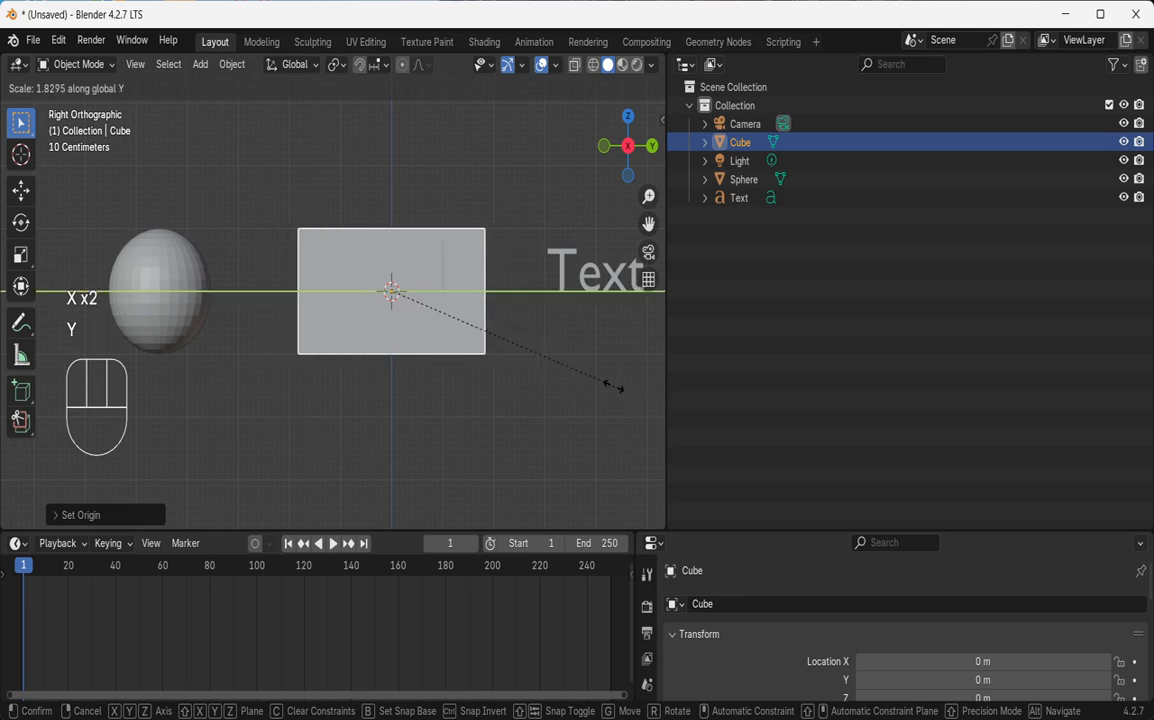
click(614, 384)
- Apply all transforms to the stretched cube
drag(609, 145, 480, 226)
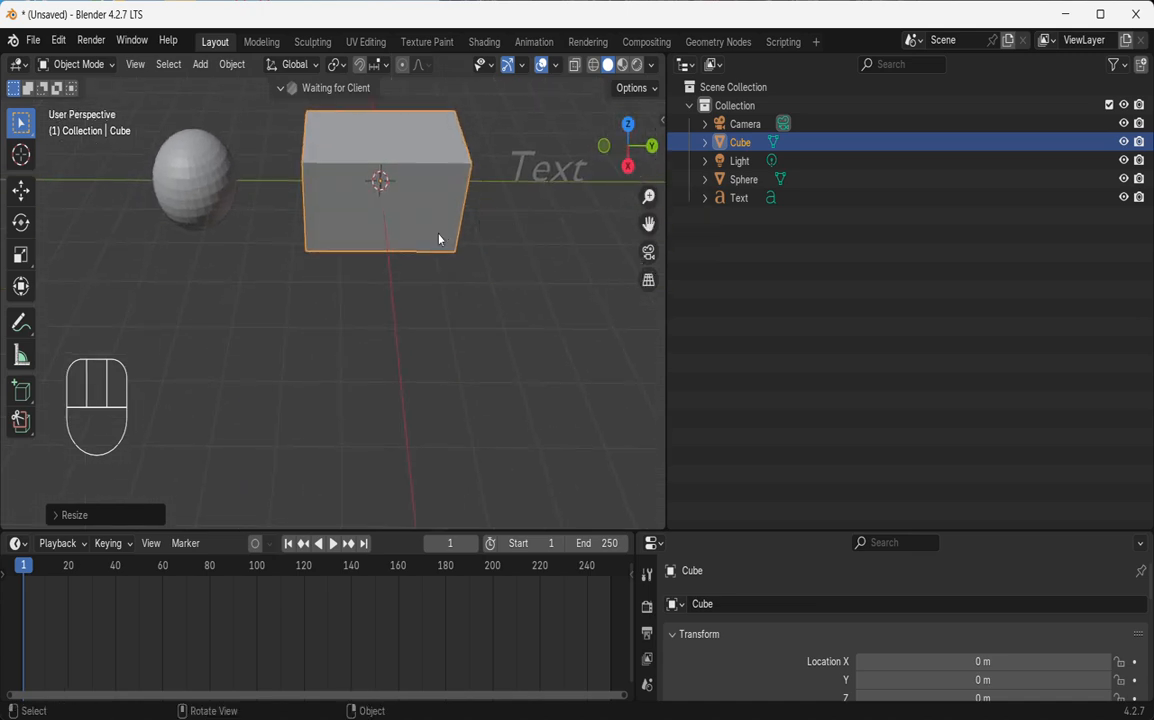
key(ctrl+a)
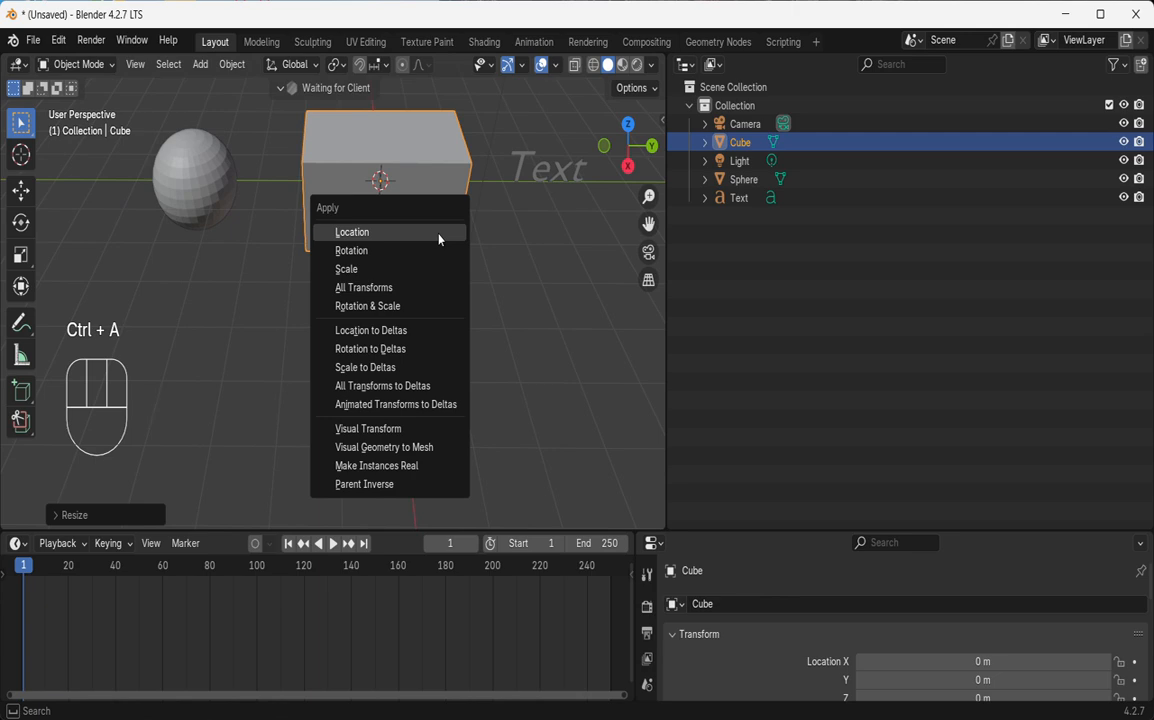
click(384, 288)
click(628, 166)
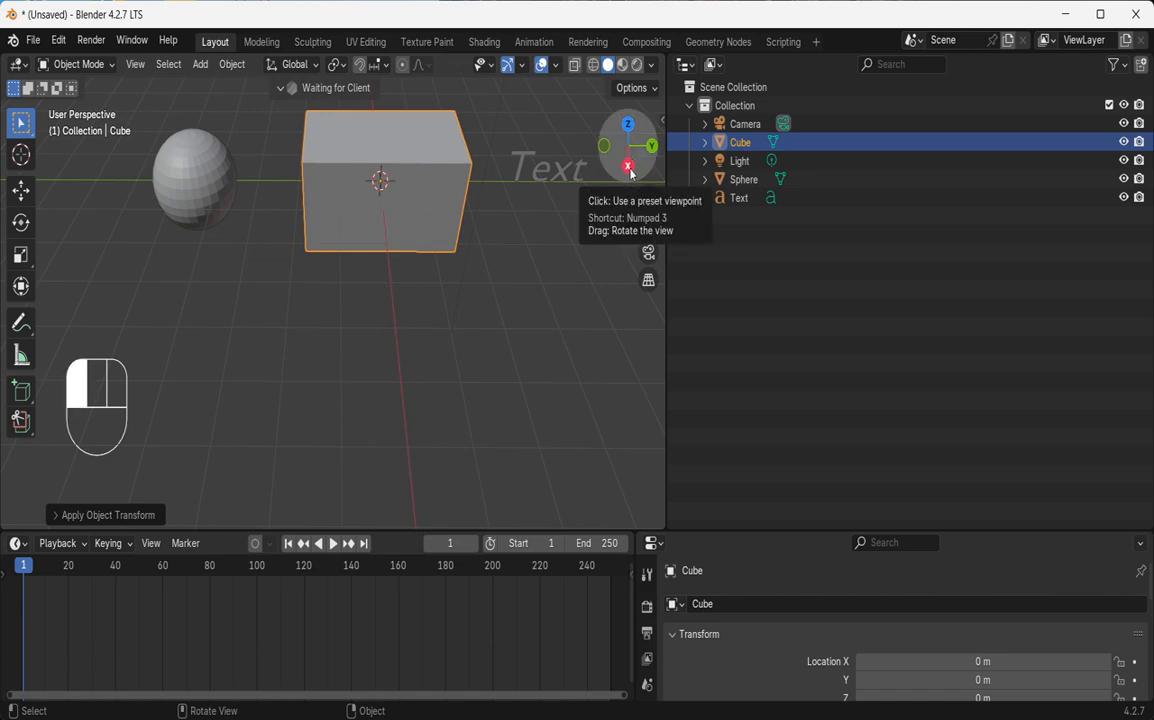
drag(625, 145, 630, 152)
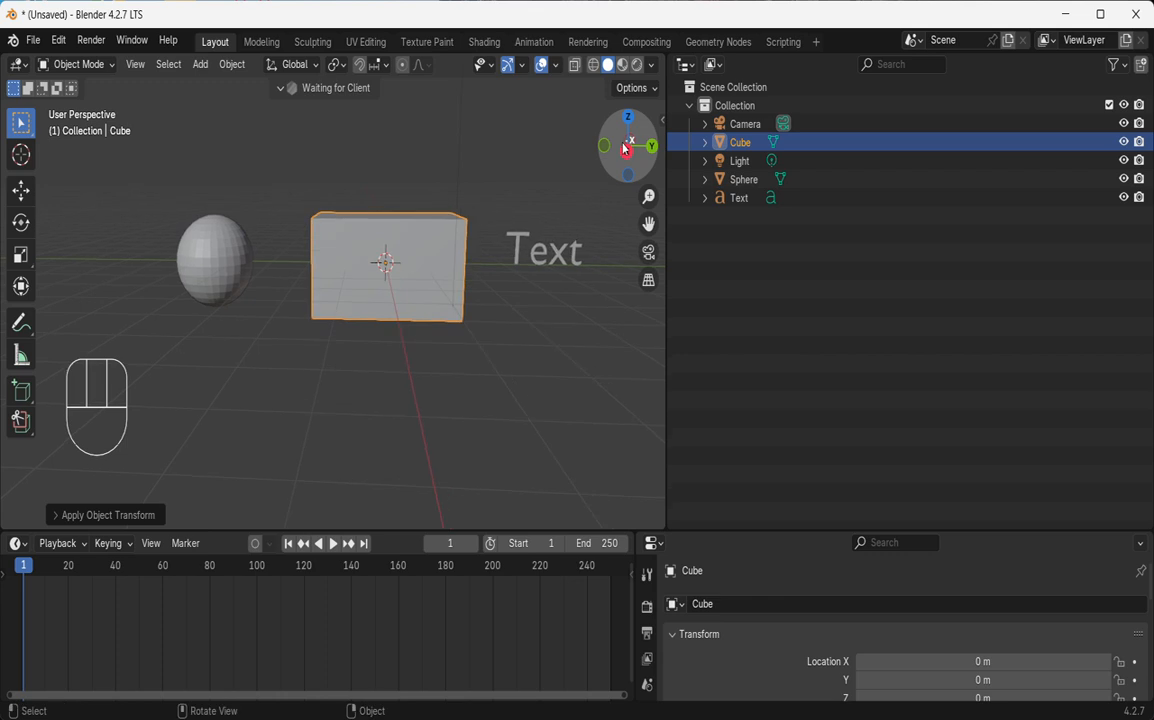
key(shift+a)
key(ctrl)
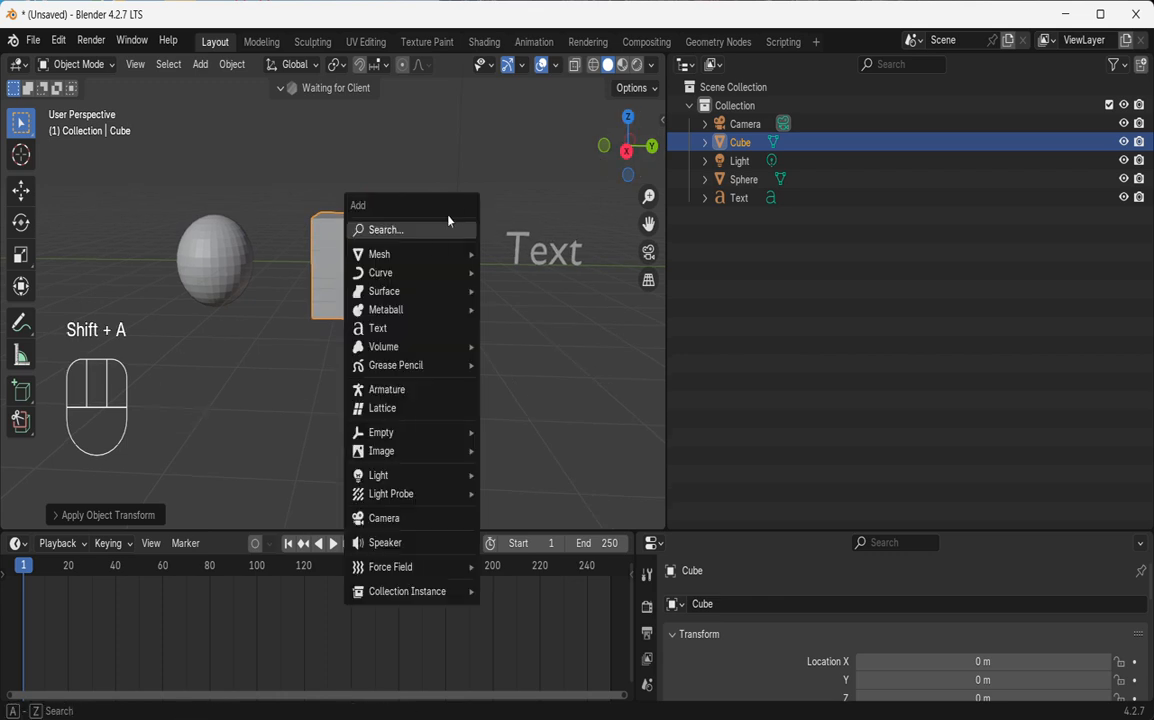
key(ctrl+a)
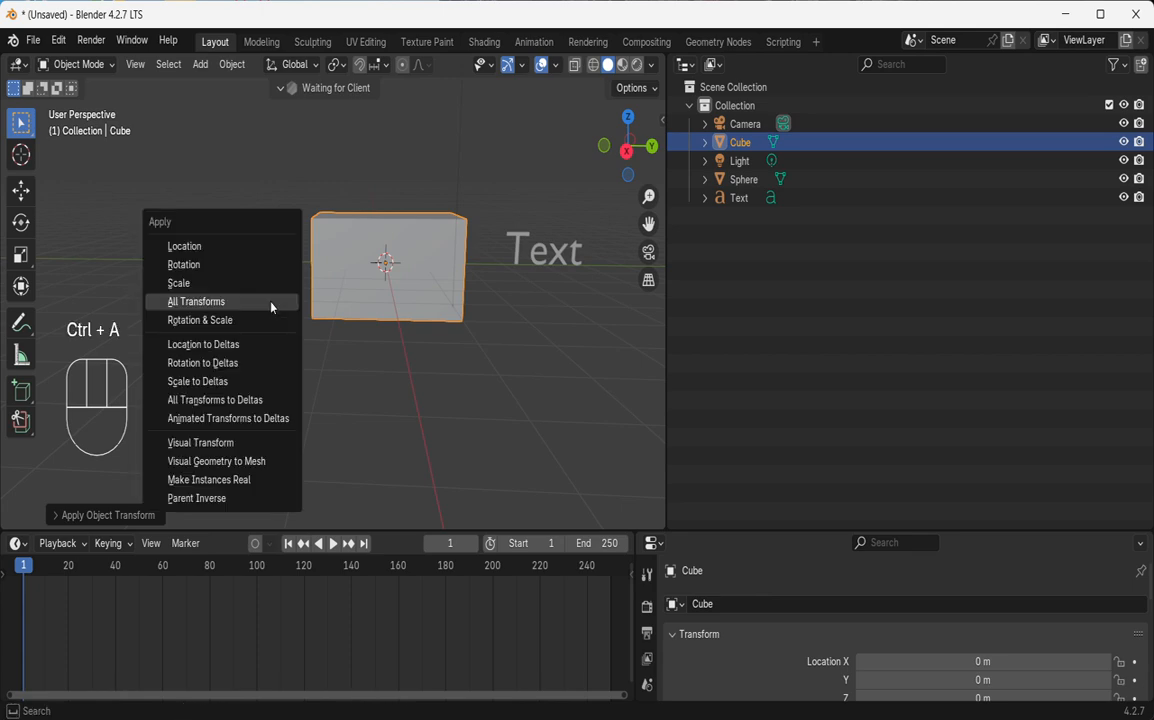
click(271, 307)
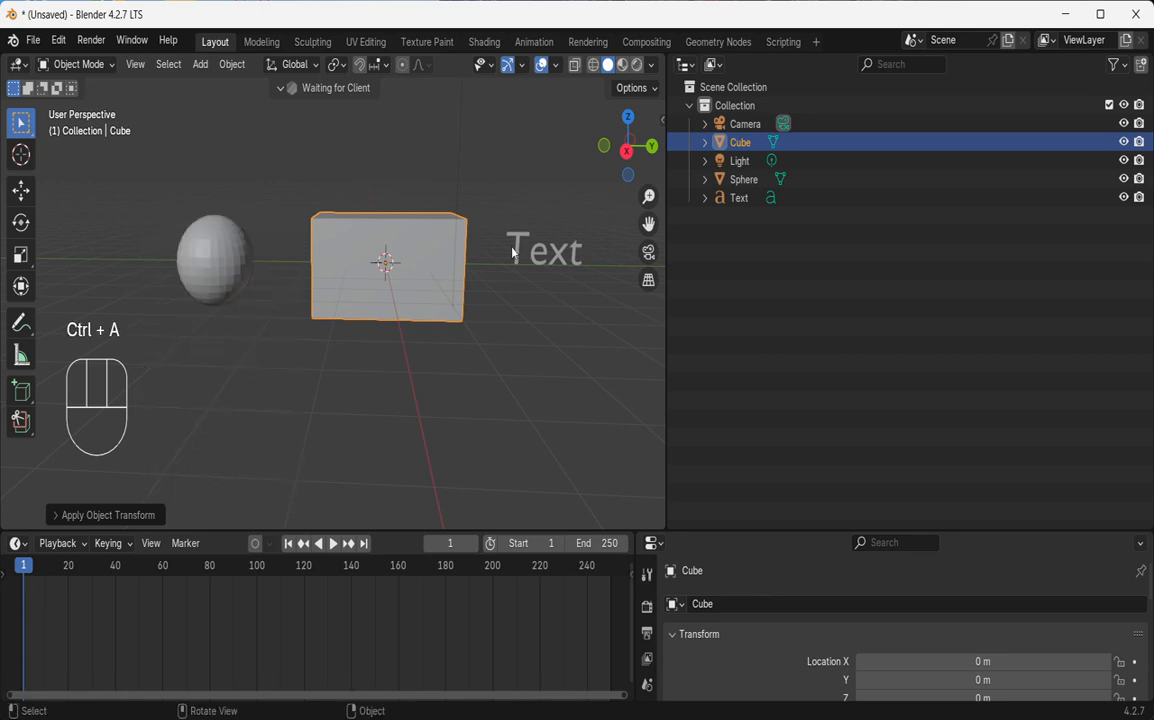
- Duplicate the cube and place the copy about 5.21 m away along the global X axis
drag(654, 146, 362, 177)
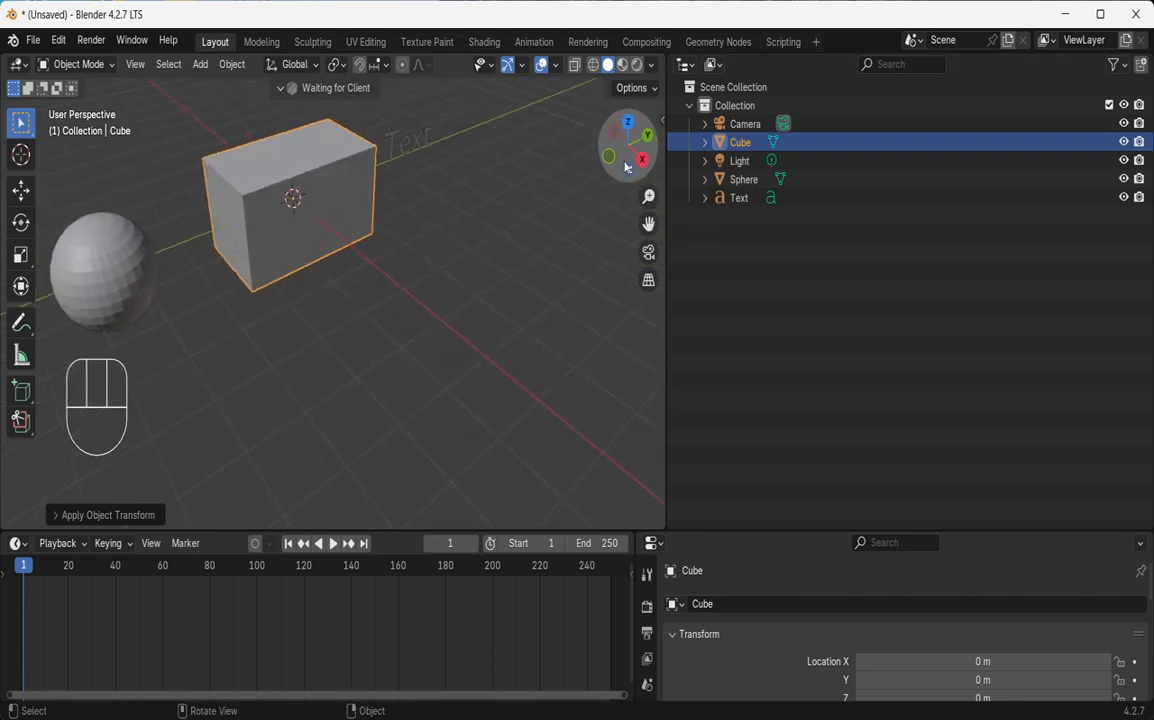
click(227, 68)
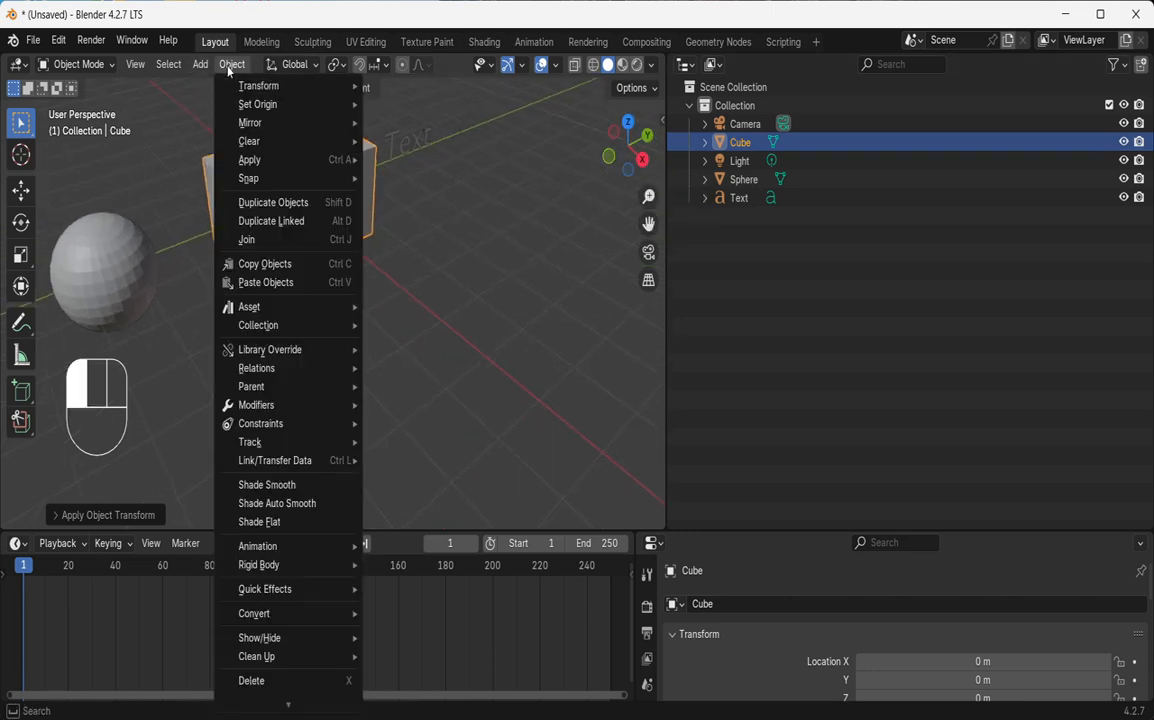
mouse_move(266, 311)
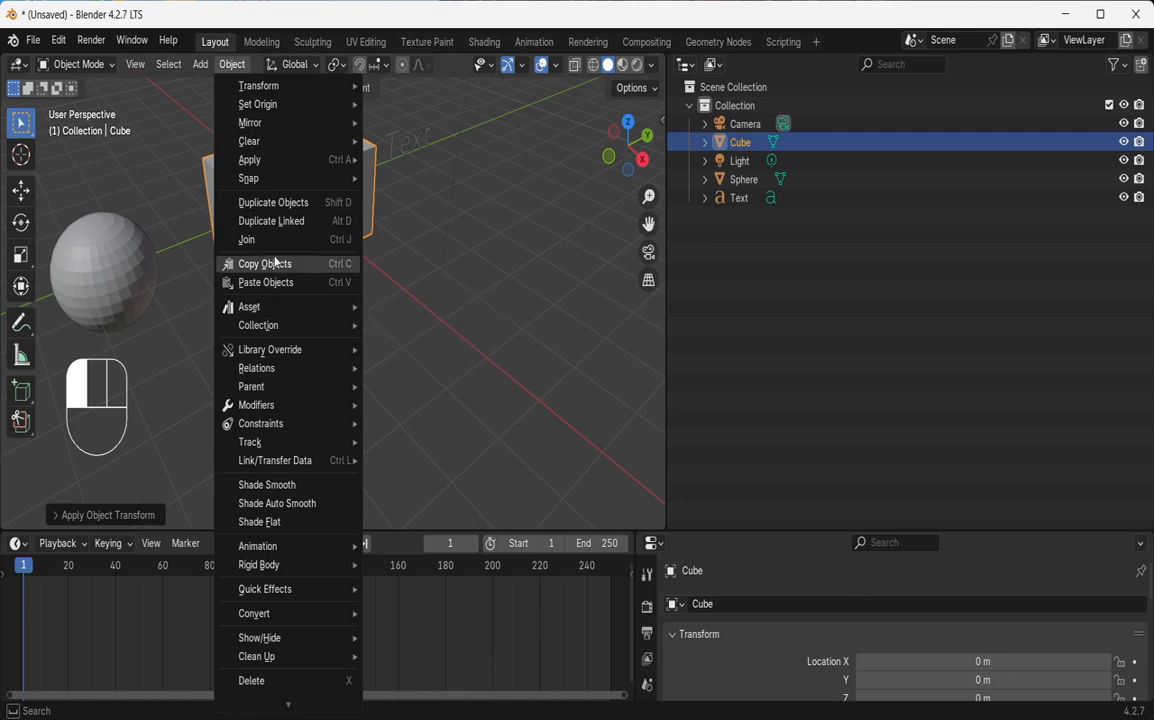
click(313, 204)
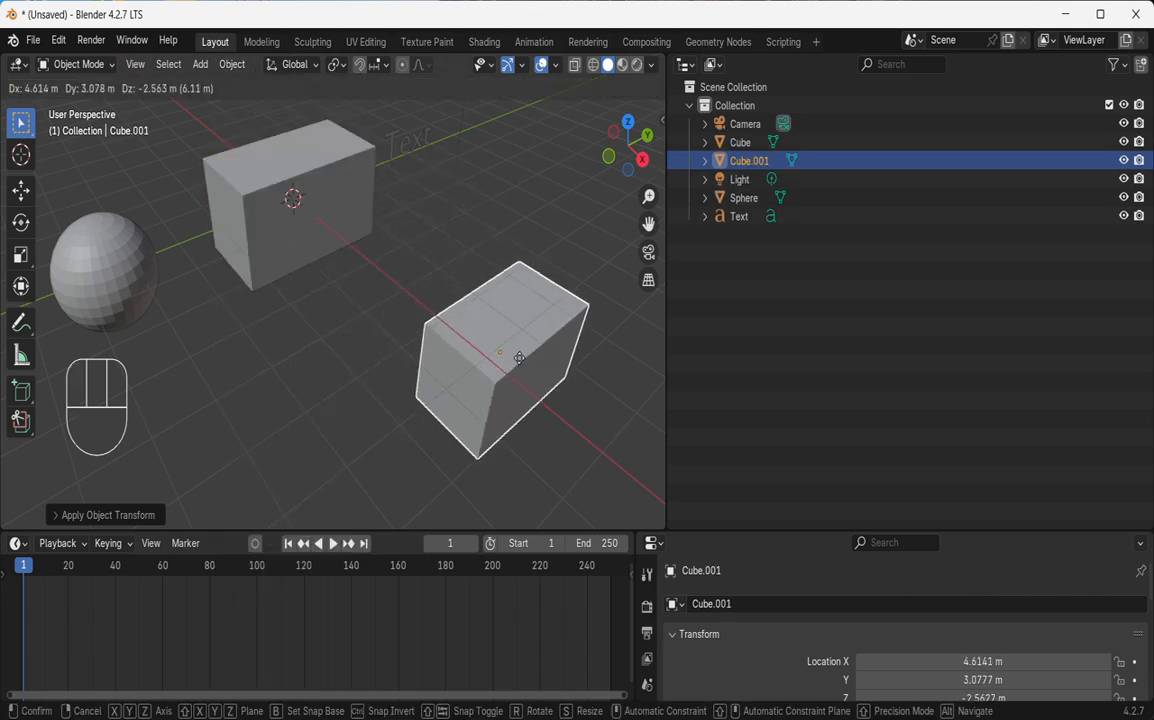
key(x)
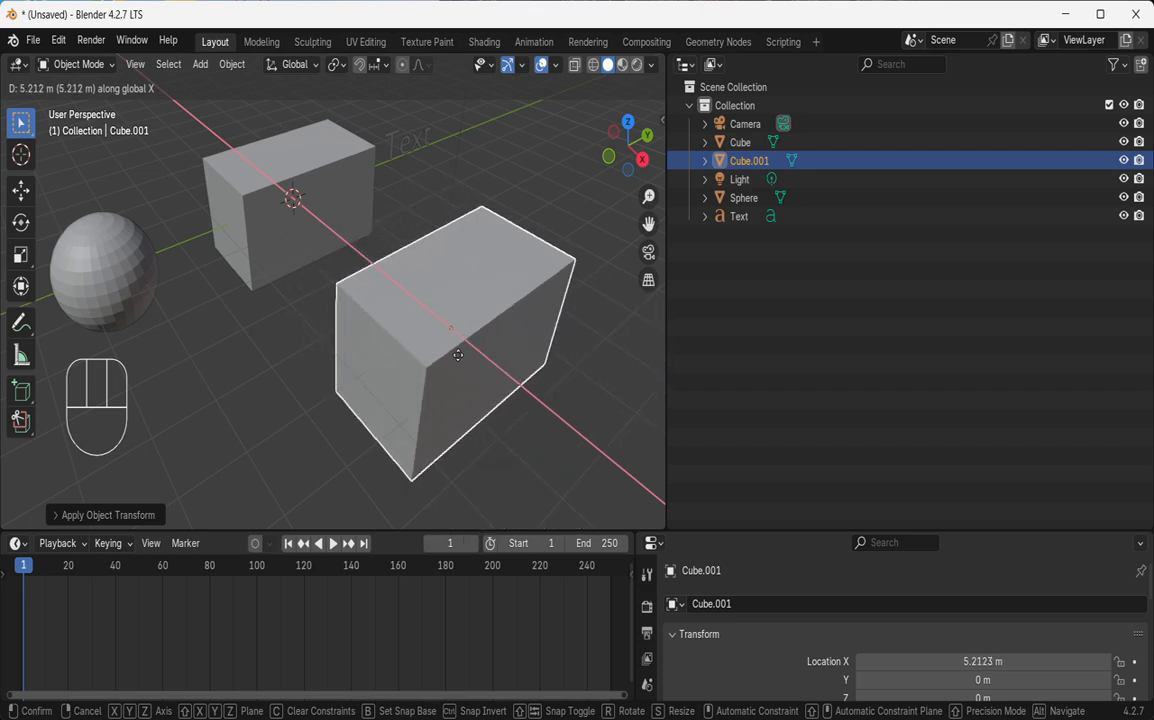
click(459, 361)
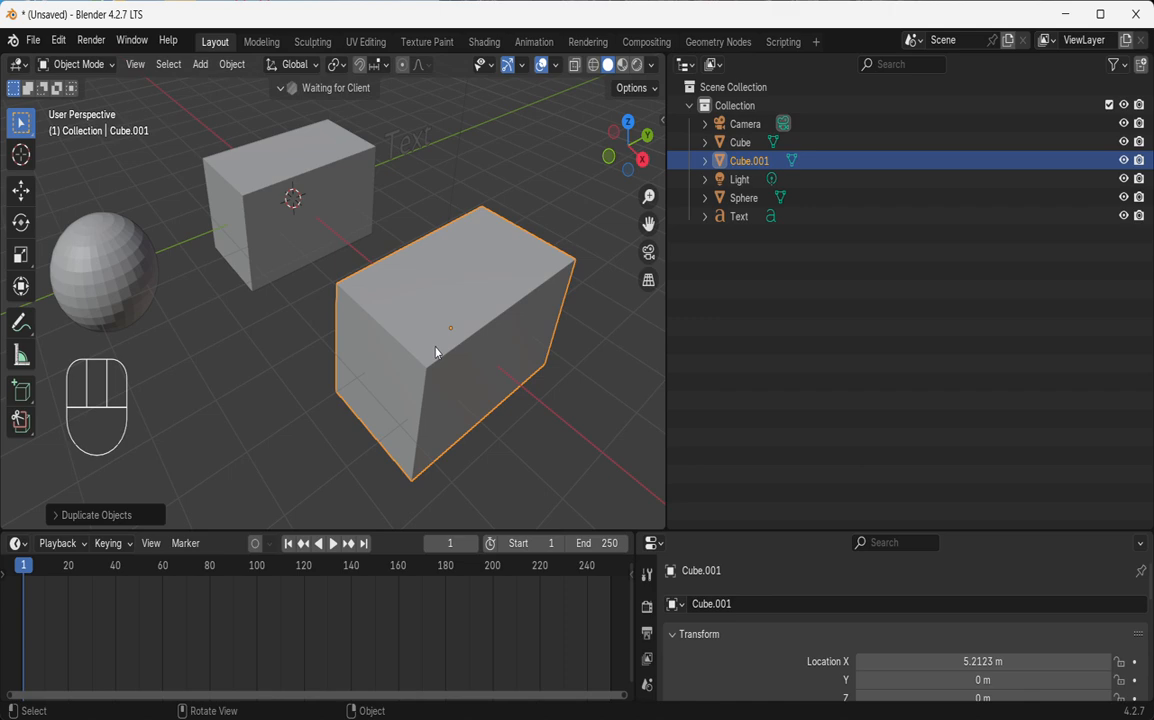
- Reselect the original cube, look up the Duplicate Objects command, and undo the cube's duplication
click(308, 214)
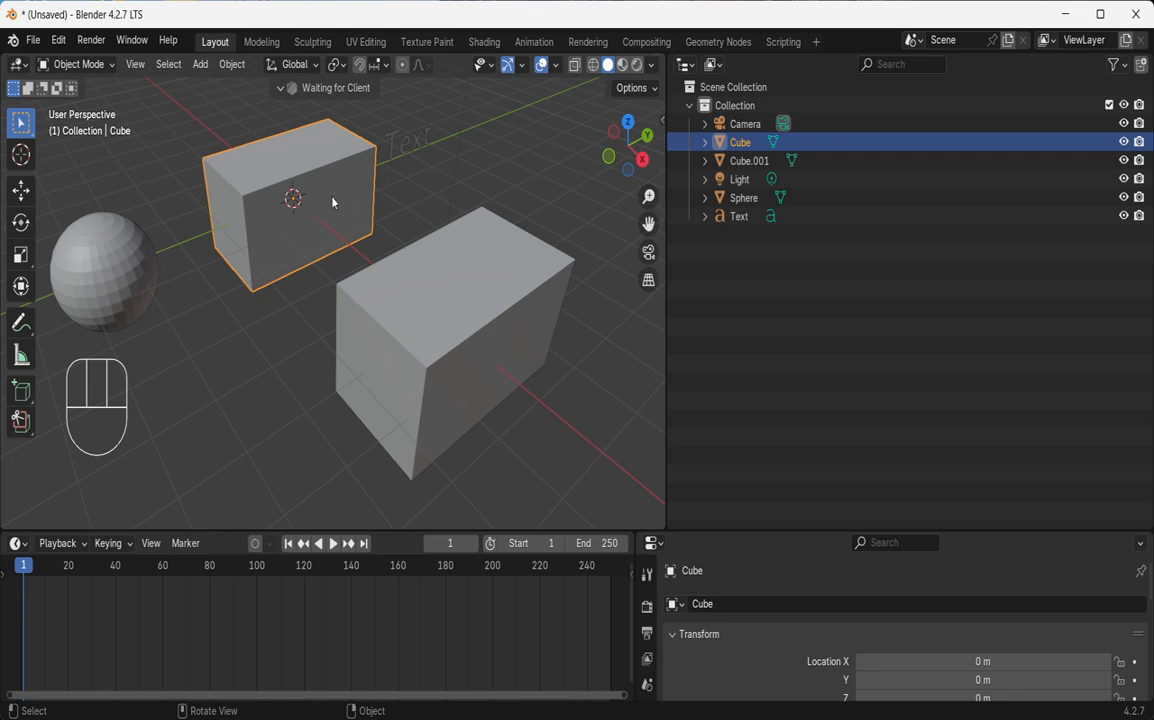
click(231, 65)
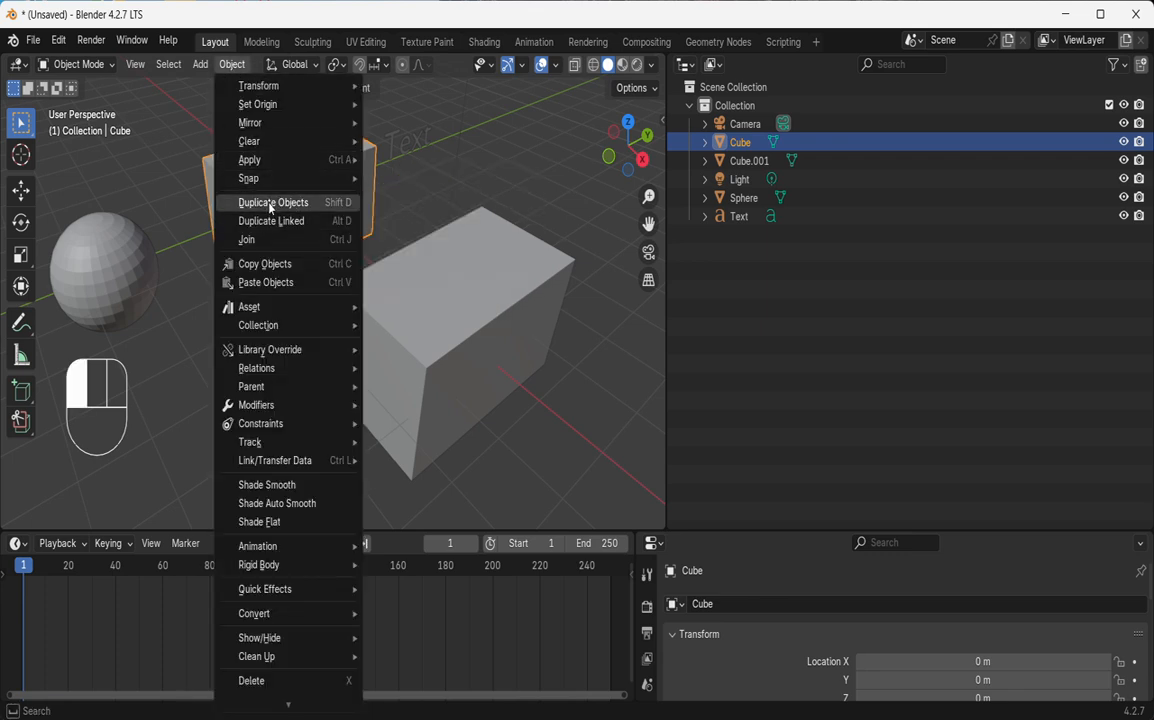
key(ctrl+a)
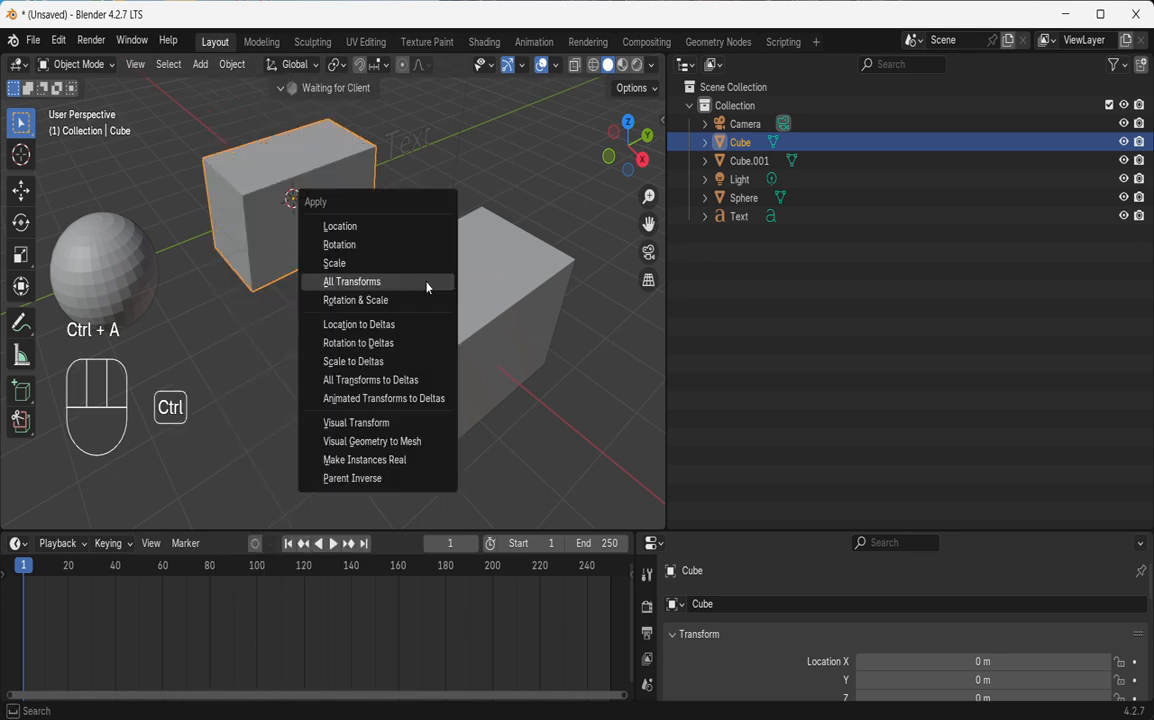
key(ctrl+z)
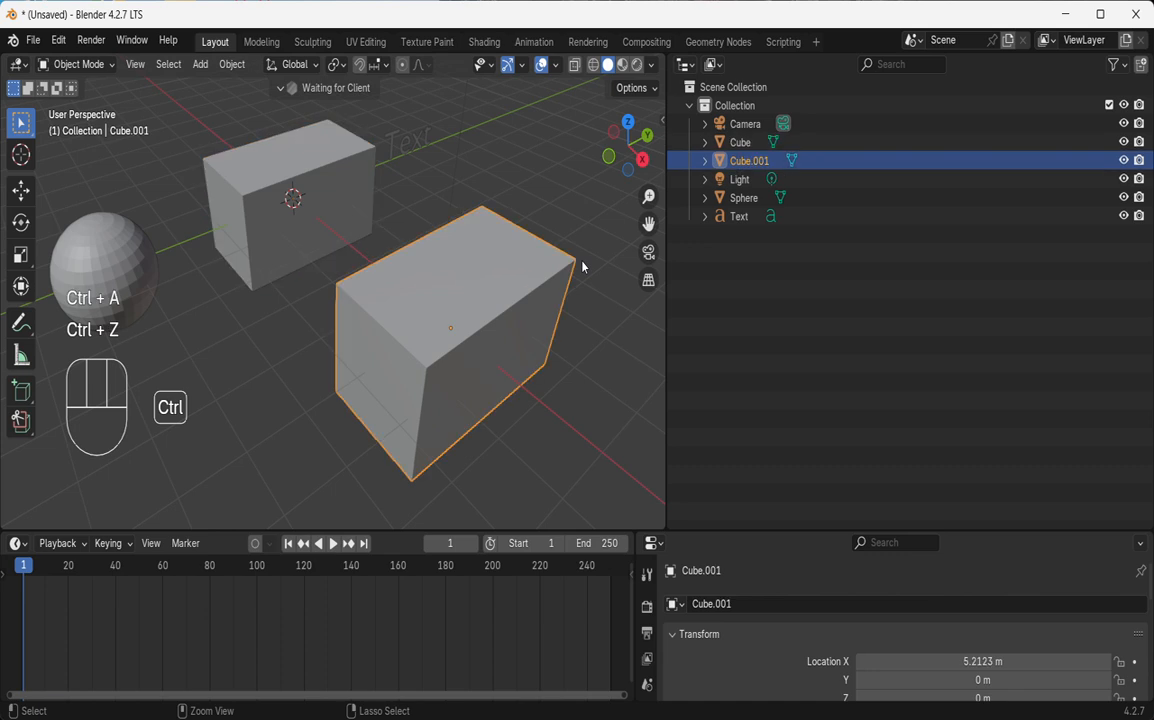
key(ctrl+z)
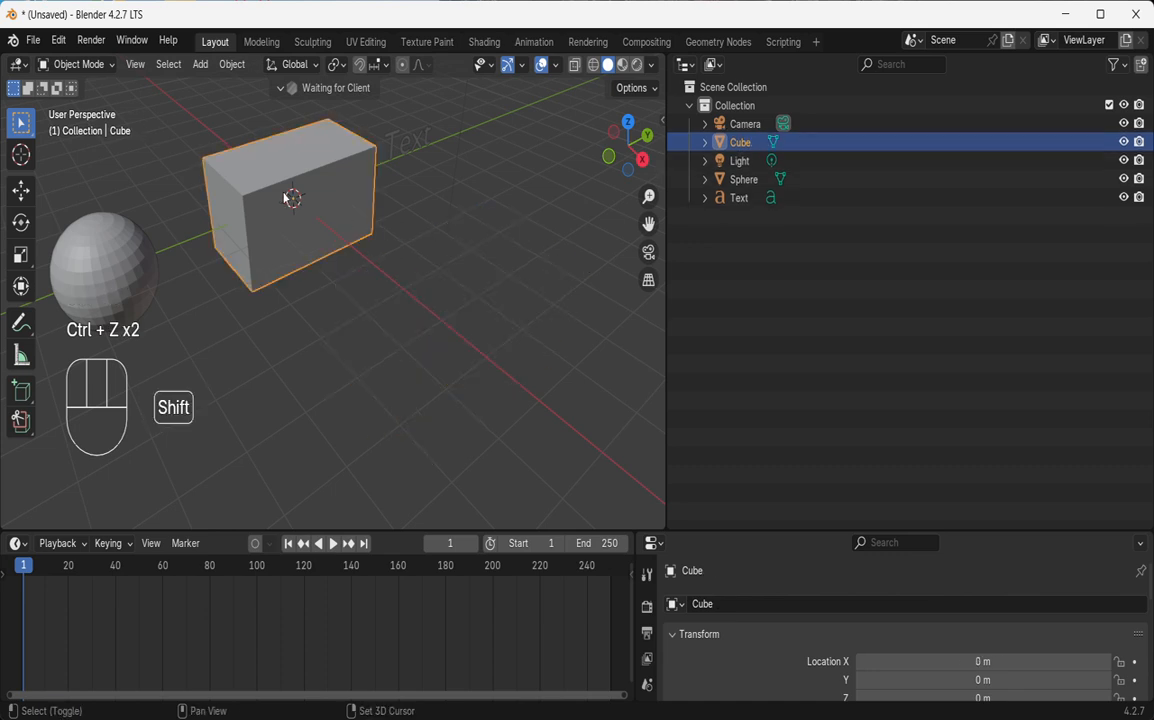
- Duplicate the cube again and place the copy about 4.96 m along the global X axis
key(shift+d)
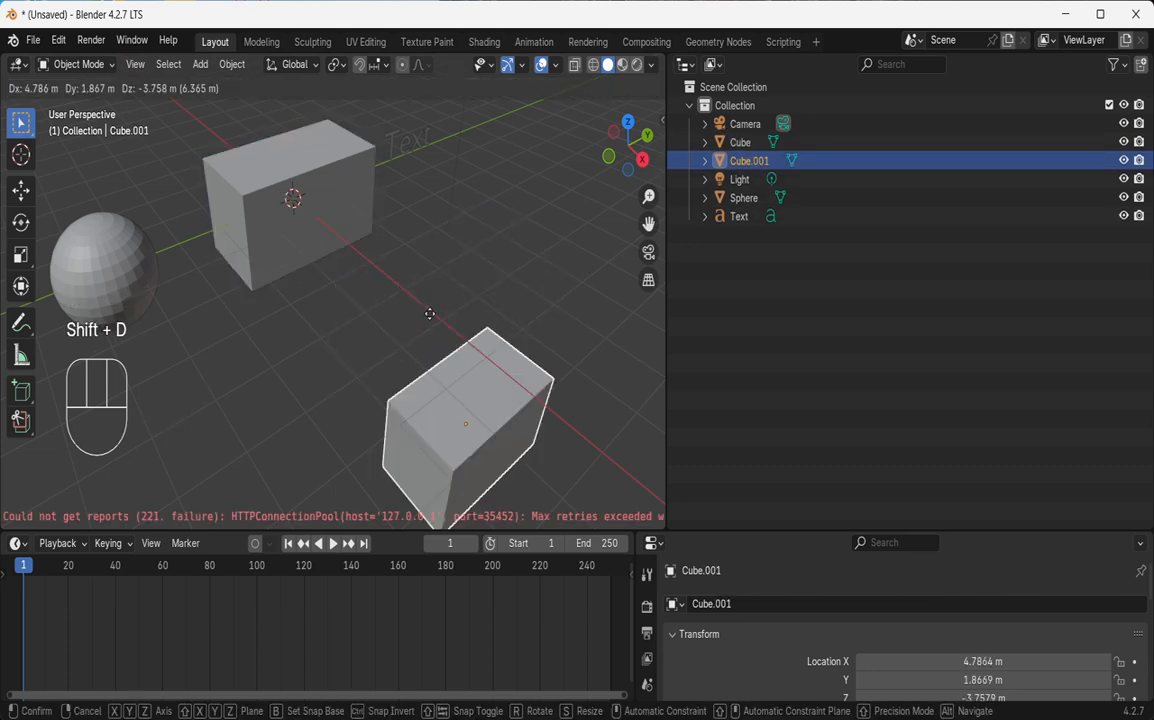
key(x)
click(426, 316)
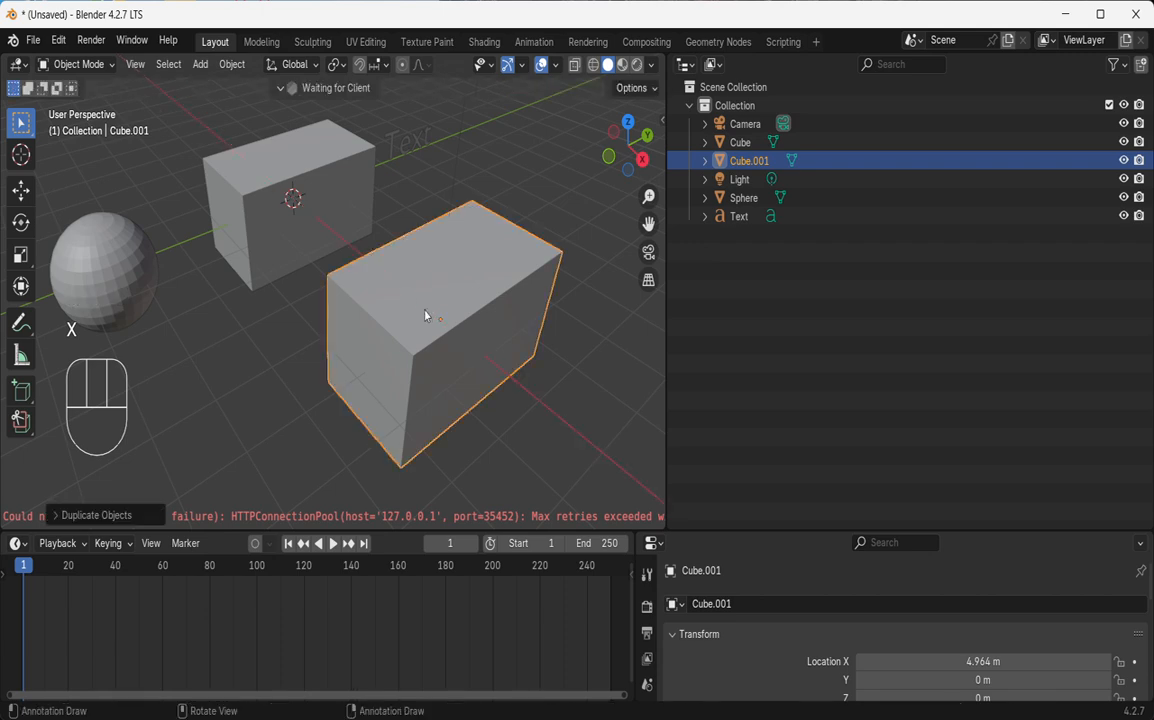
- Select the original cube, duplicate it along the negative global X axis, and undo the duplication
click(324, 229)
key(shift+d)
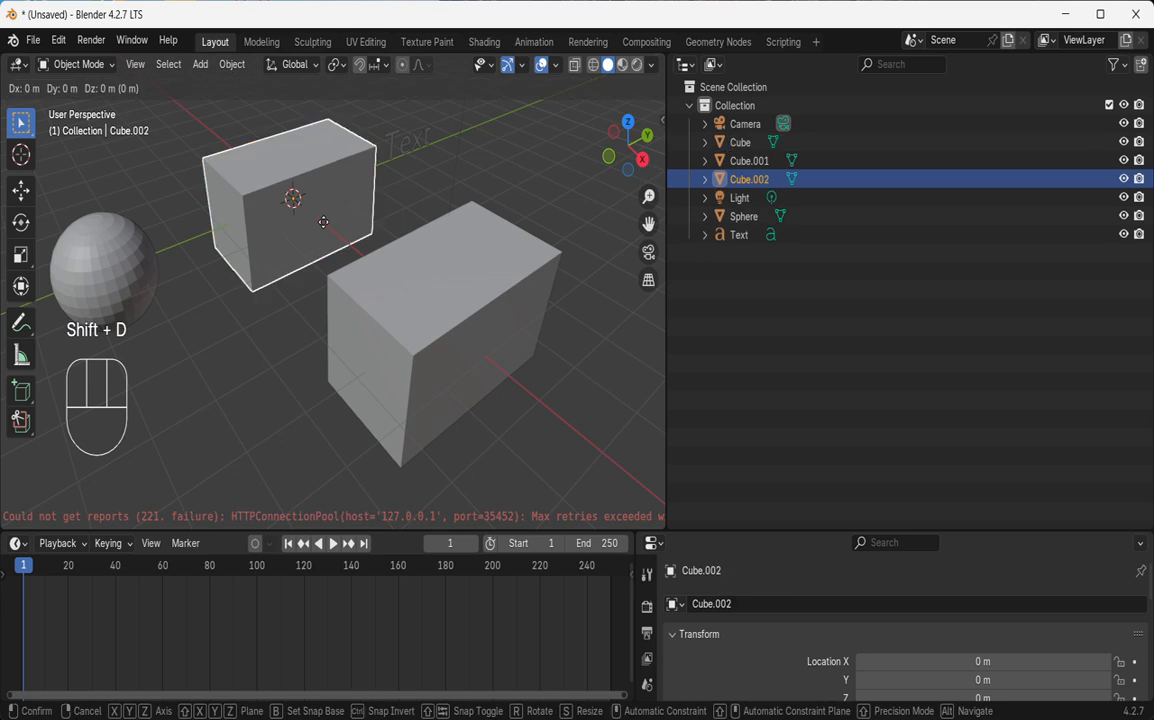
key(x)
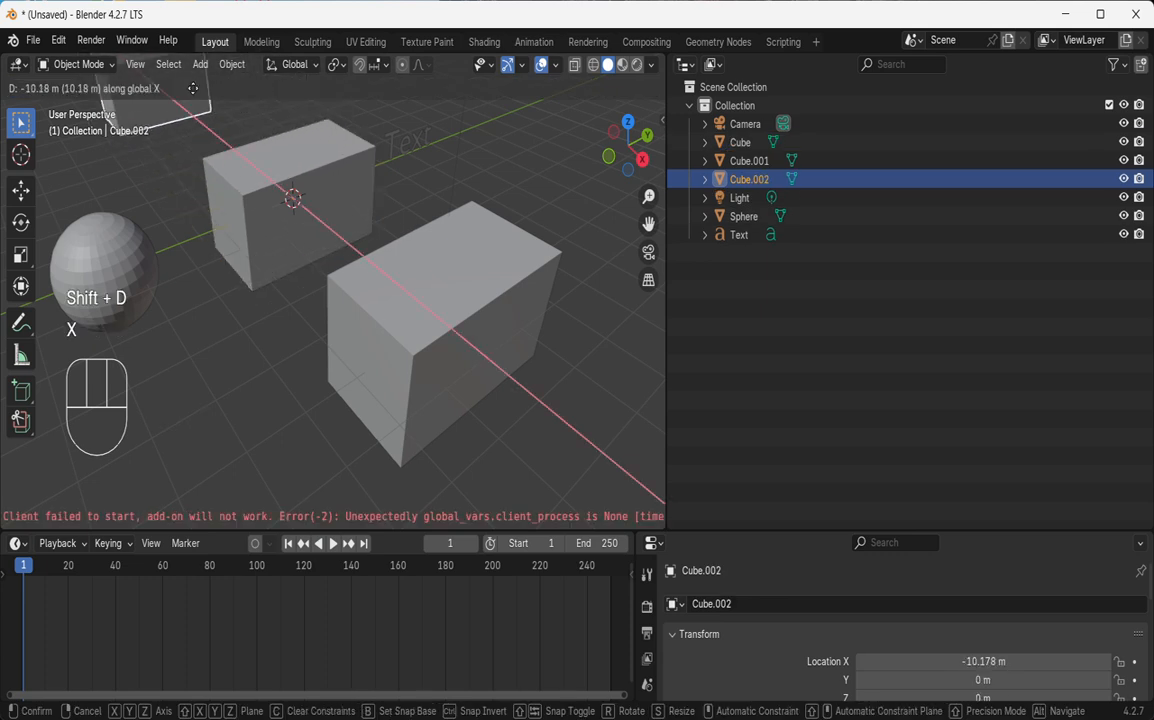
click(236, 131)
key(ctrl+z)
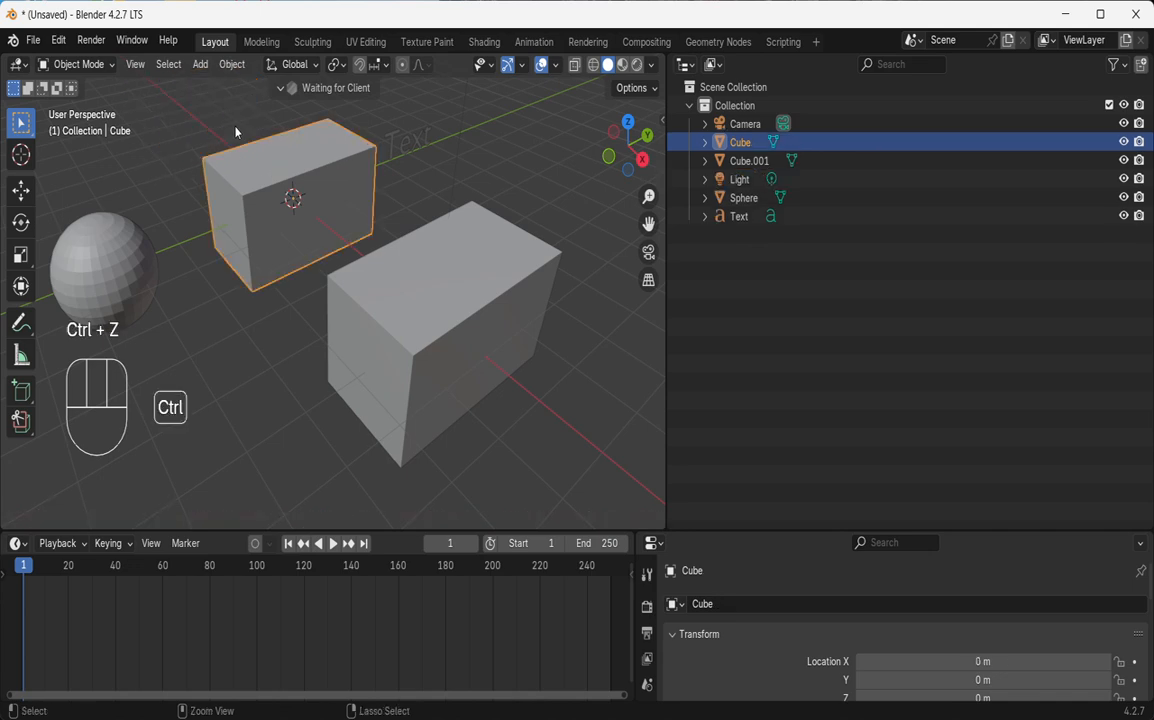
- Create a linked duplicate of the original cube and place it about 7.45 m away in the negative global X direction
key(alt+d)
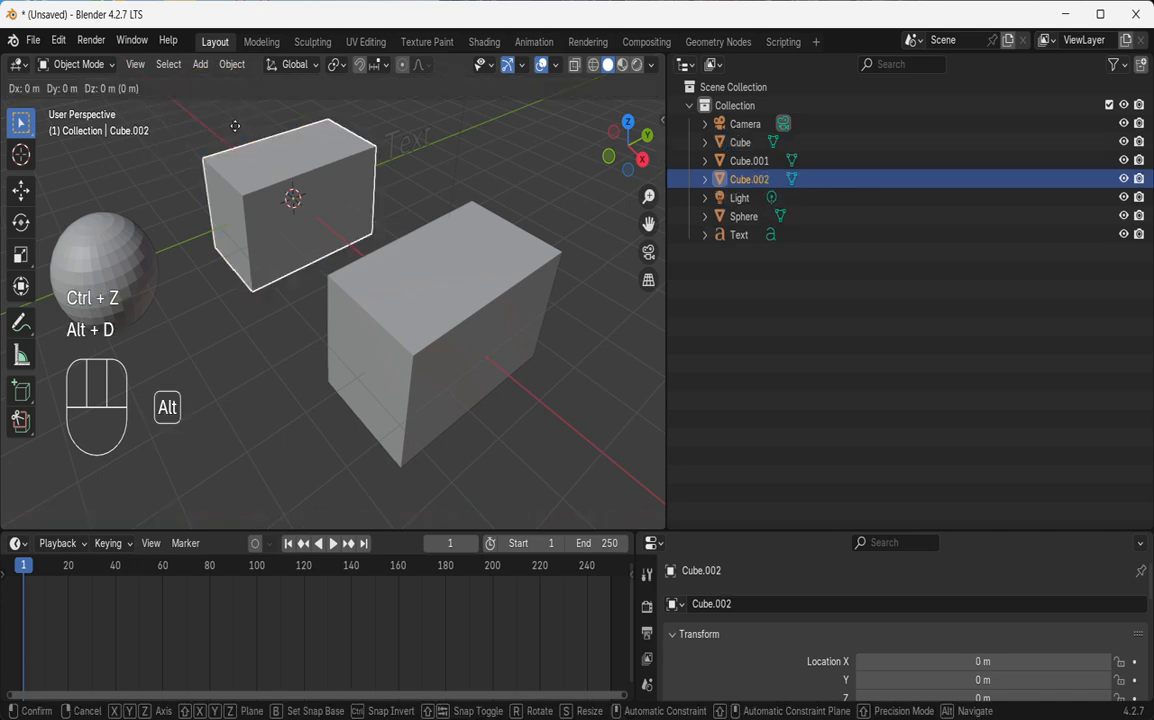
key(x)
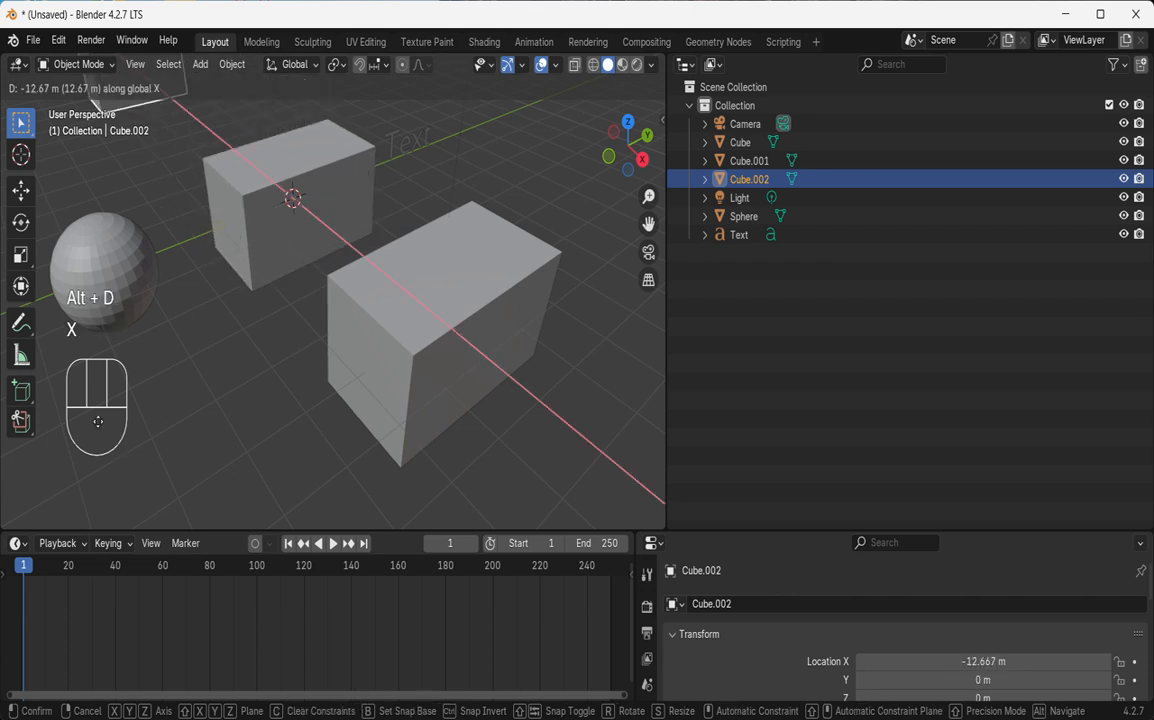
click(140, 472)
- Delete the sphere in front of the original cube
drag(623, 167, 620, 176)
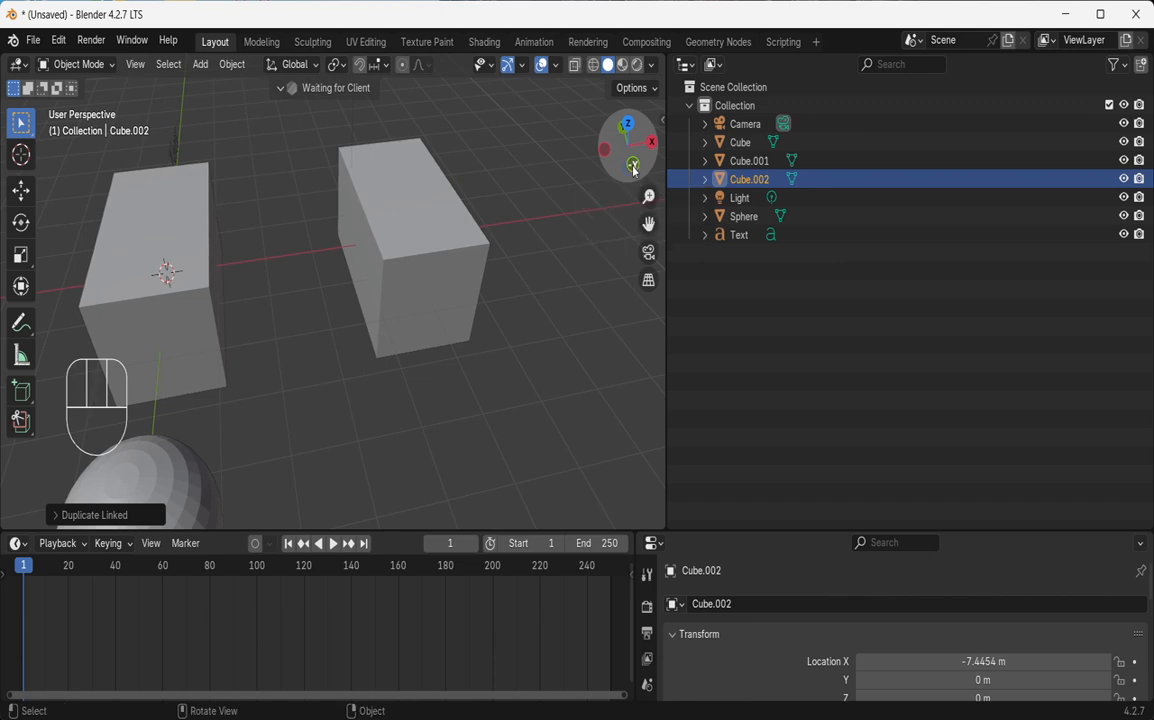
click(632, 164)
drag(648, 222, 520, 290)
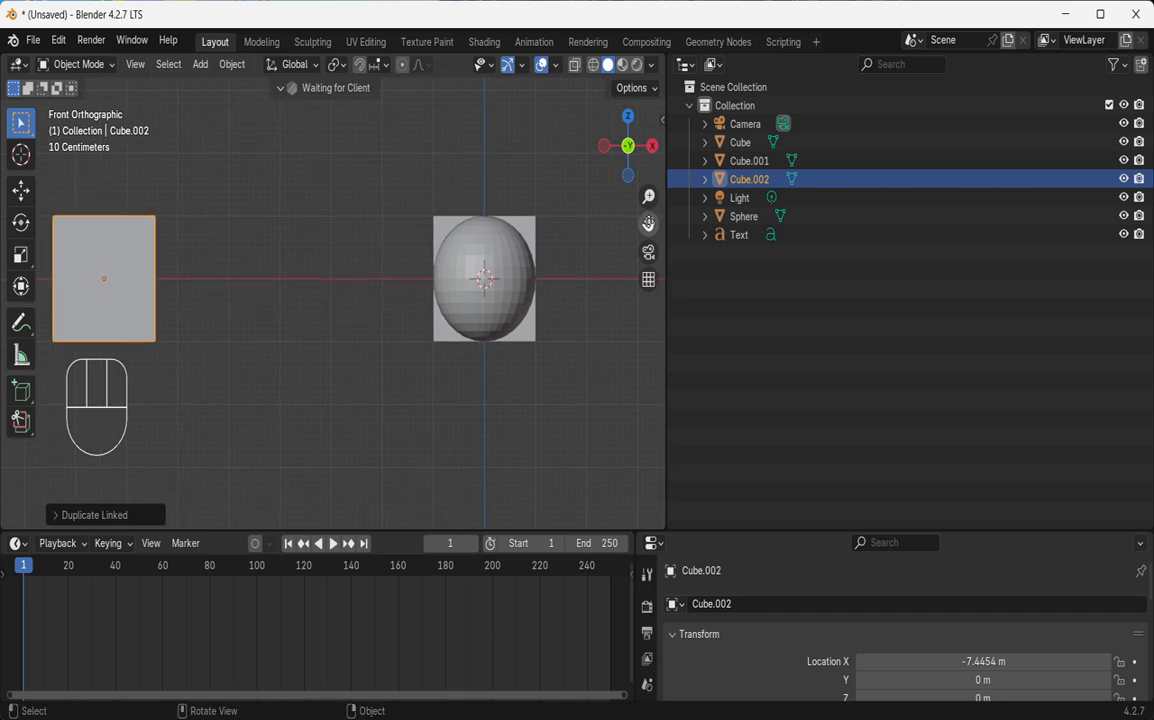
click(494, 300)
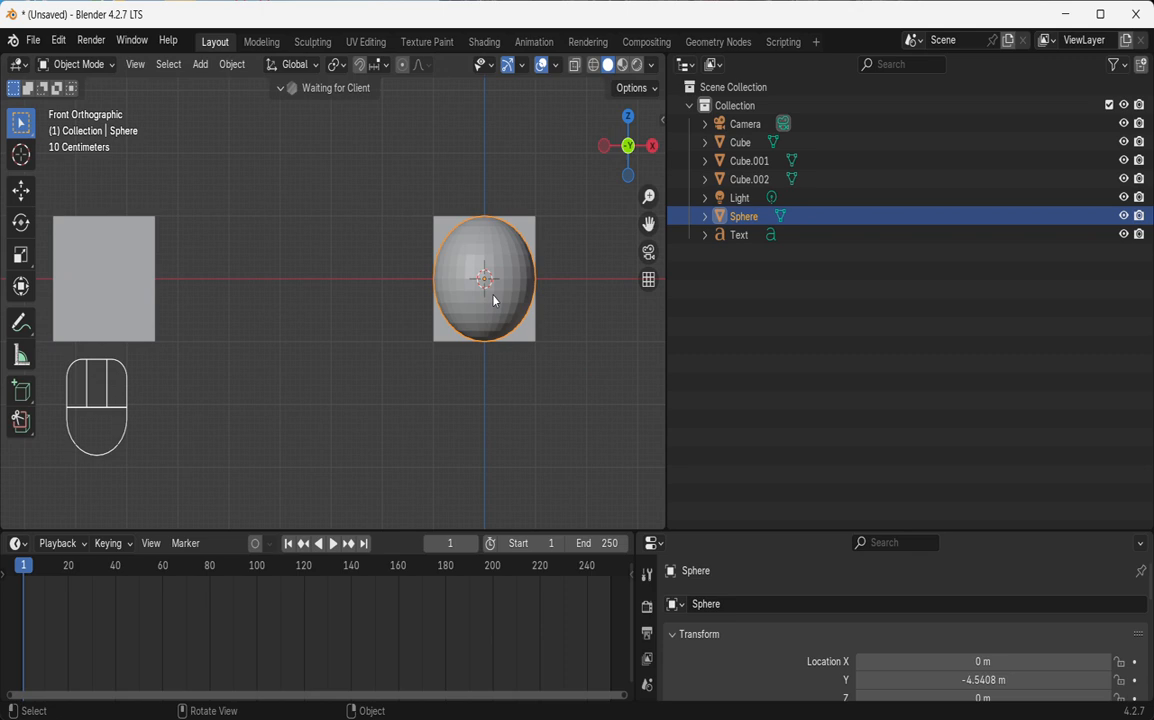
key(x)
click(494, 300)
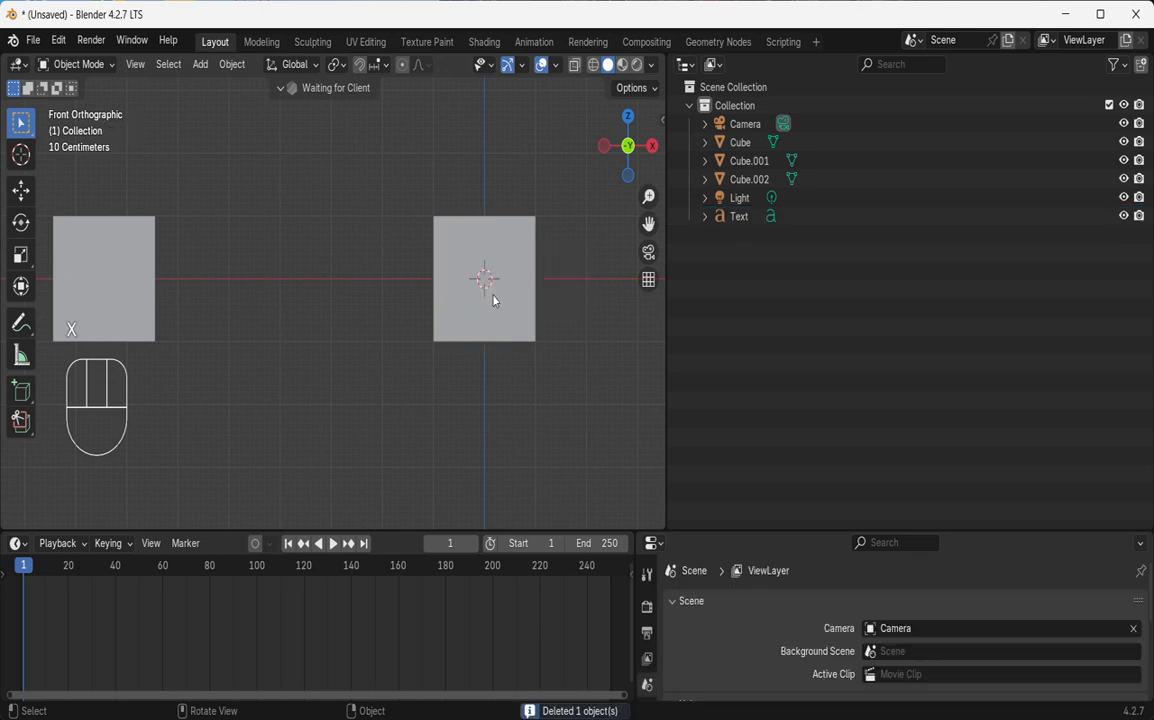
- Delete the text object behind the original cube
drag(632, 168, 605, 245)
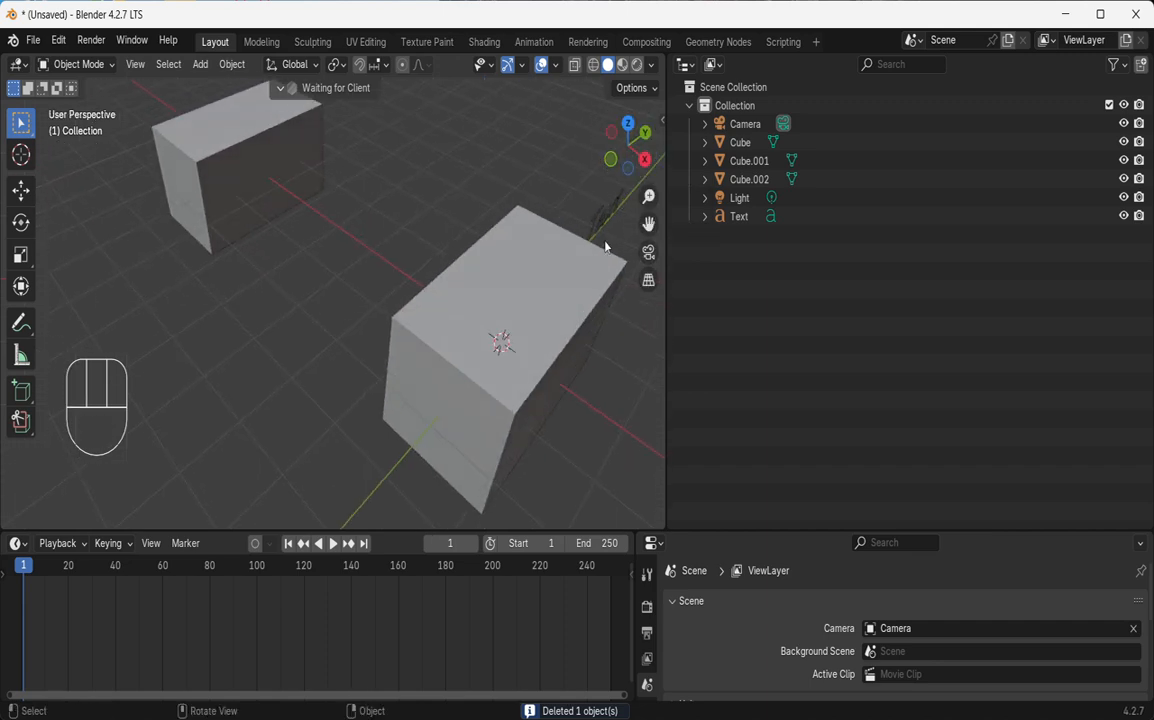
click(605, 220)
key(x)
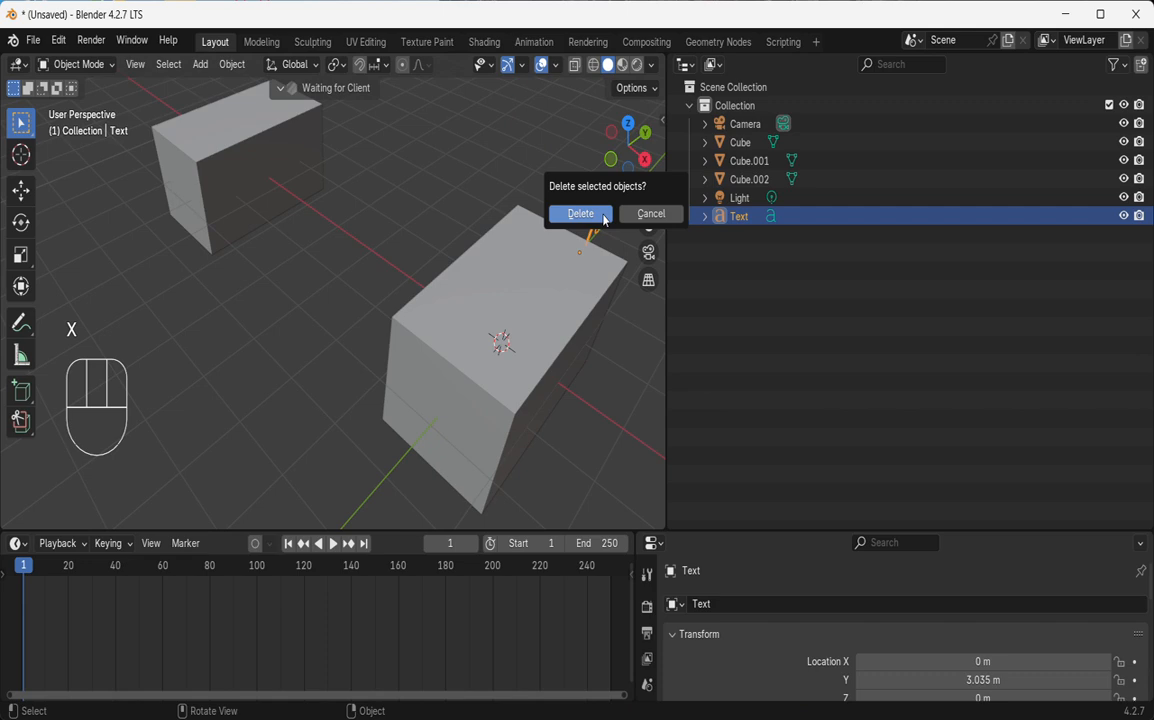
click(580, 214)
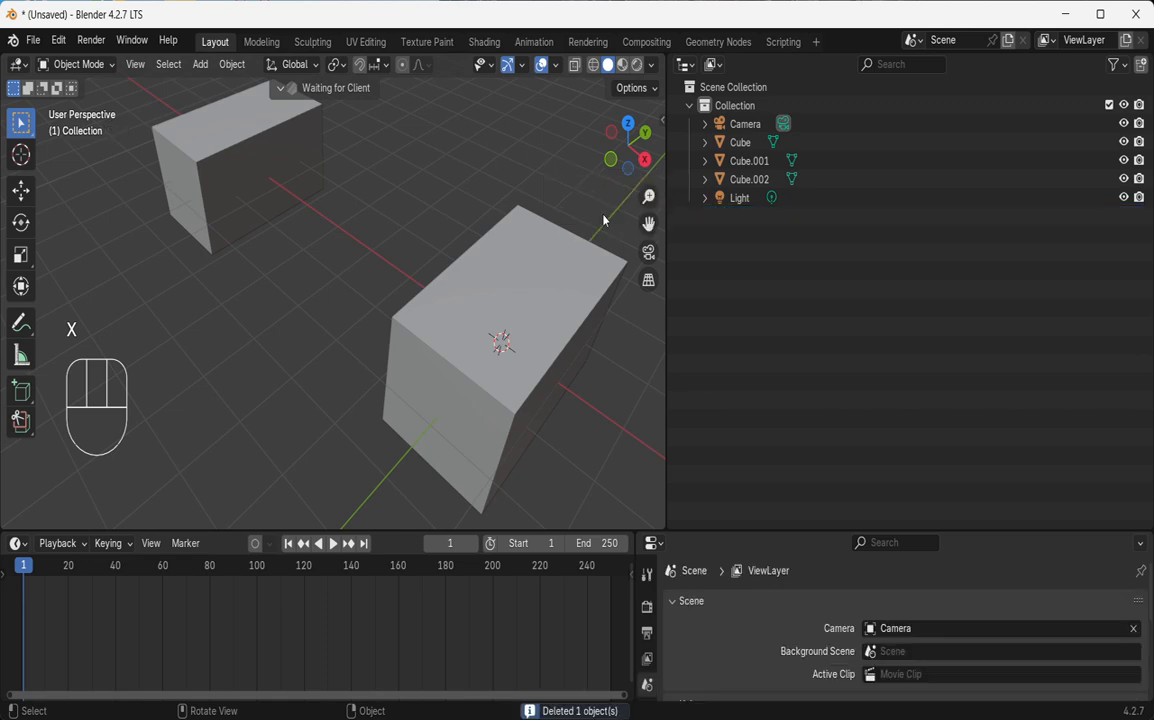
- In front view, scale the original cube's mesh slightly shorter along global Z in Edit Mode and return to Object Mode
click(614, 162)
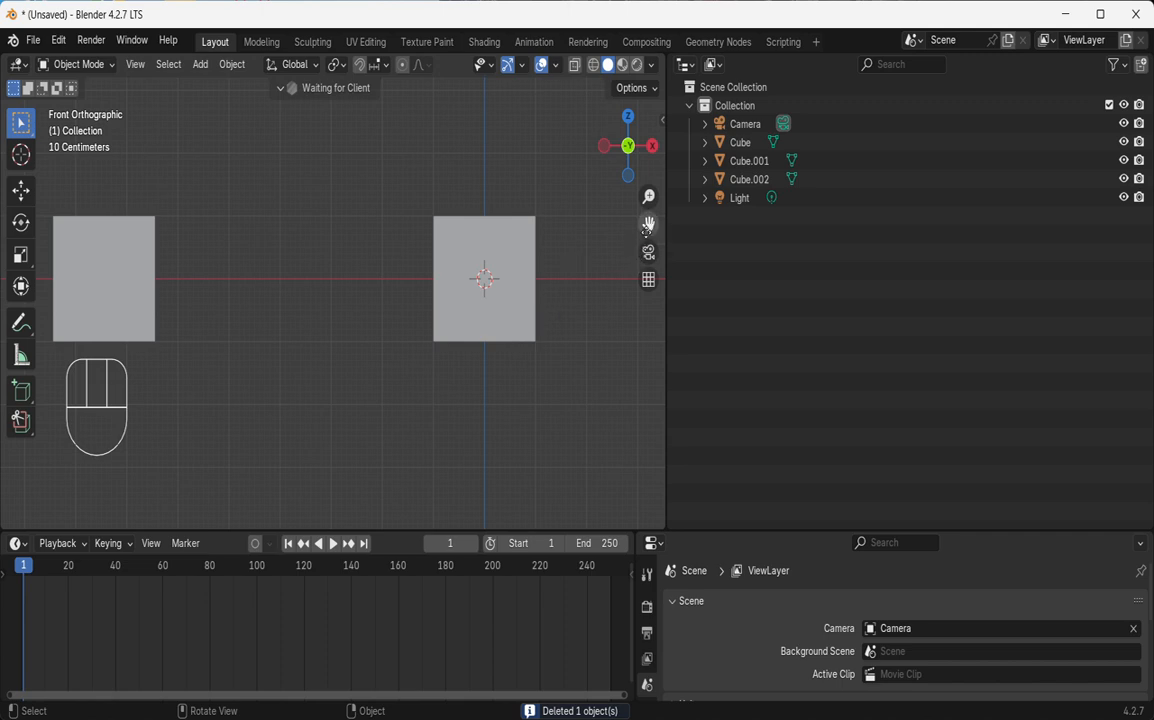
drag(648, 224, 527, 213)
drag(648, 197, 648, 245)
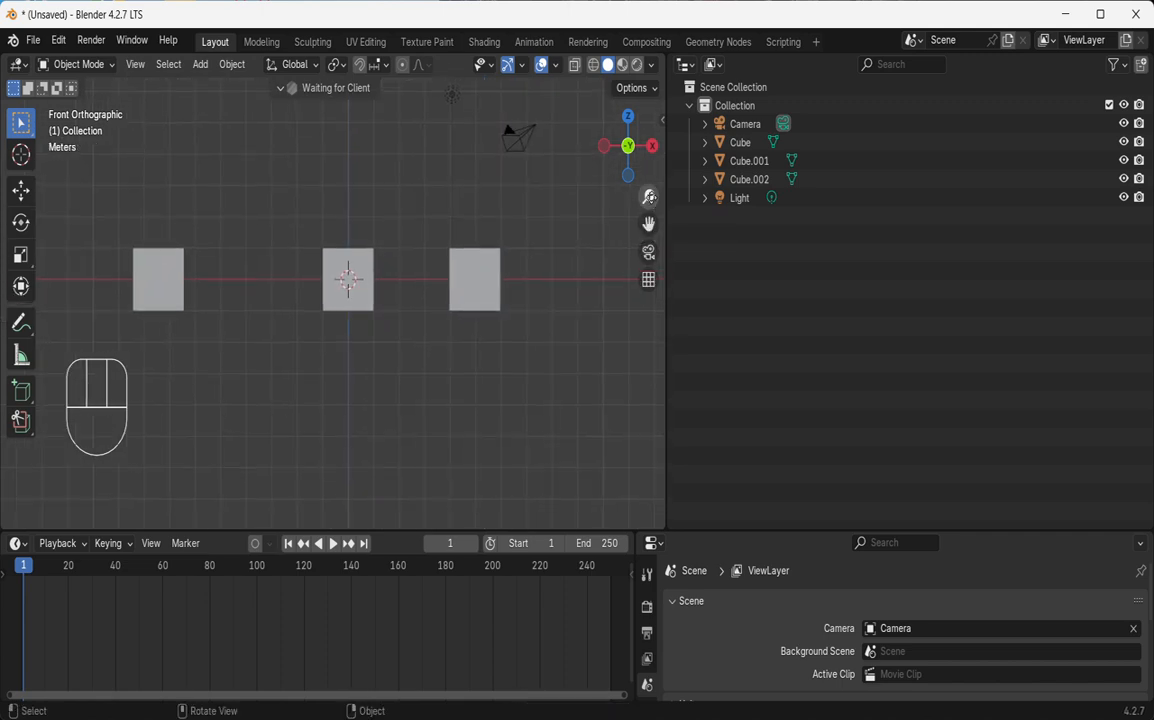
click(348, 292)
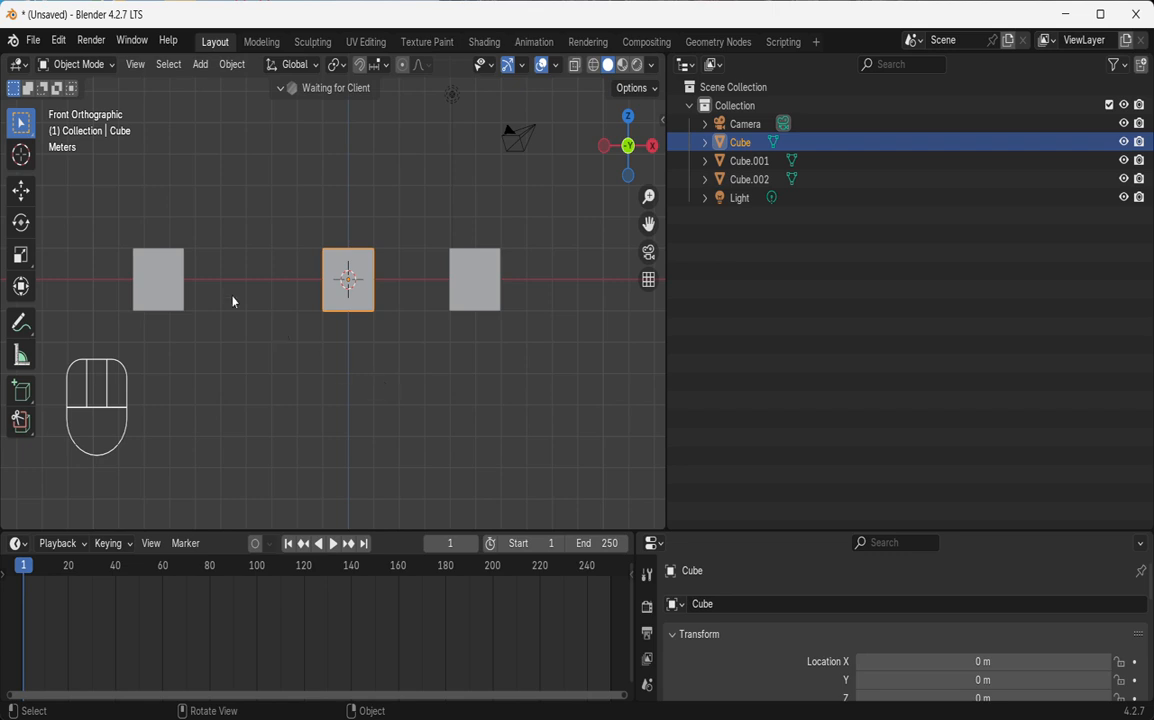
click(85, 64)
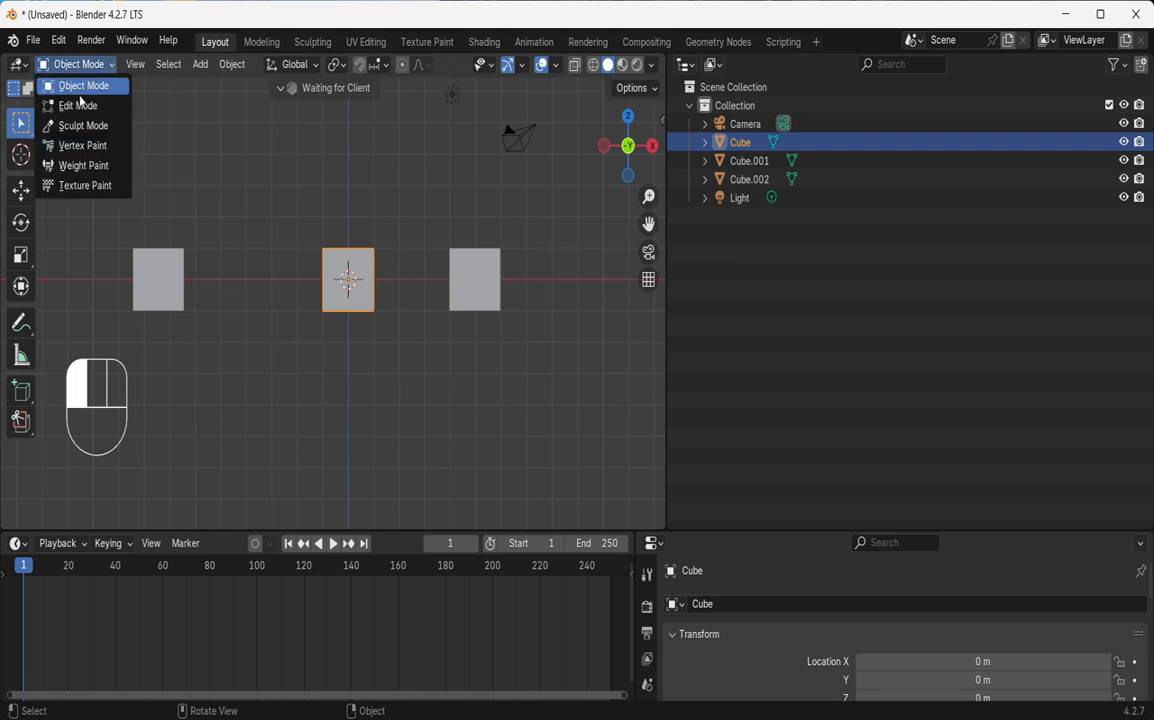
click(81, 105)
key(s)
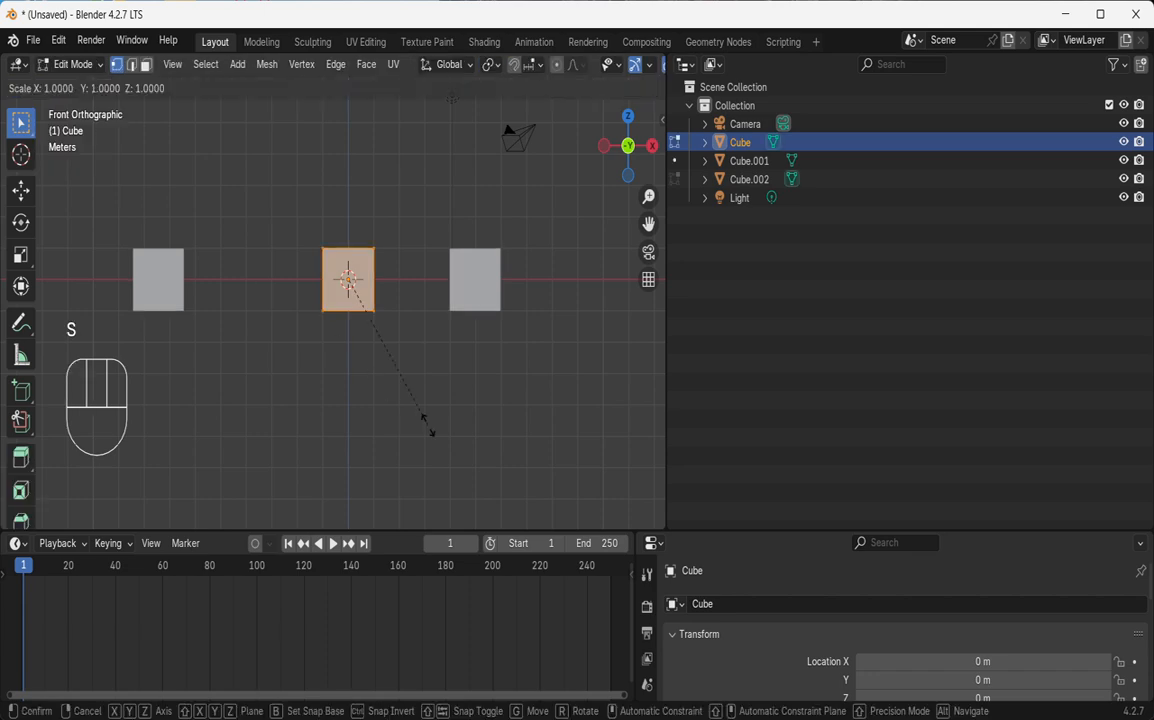
key(z)
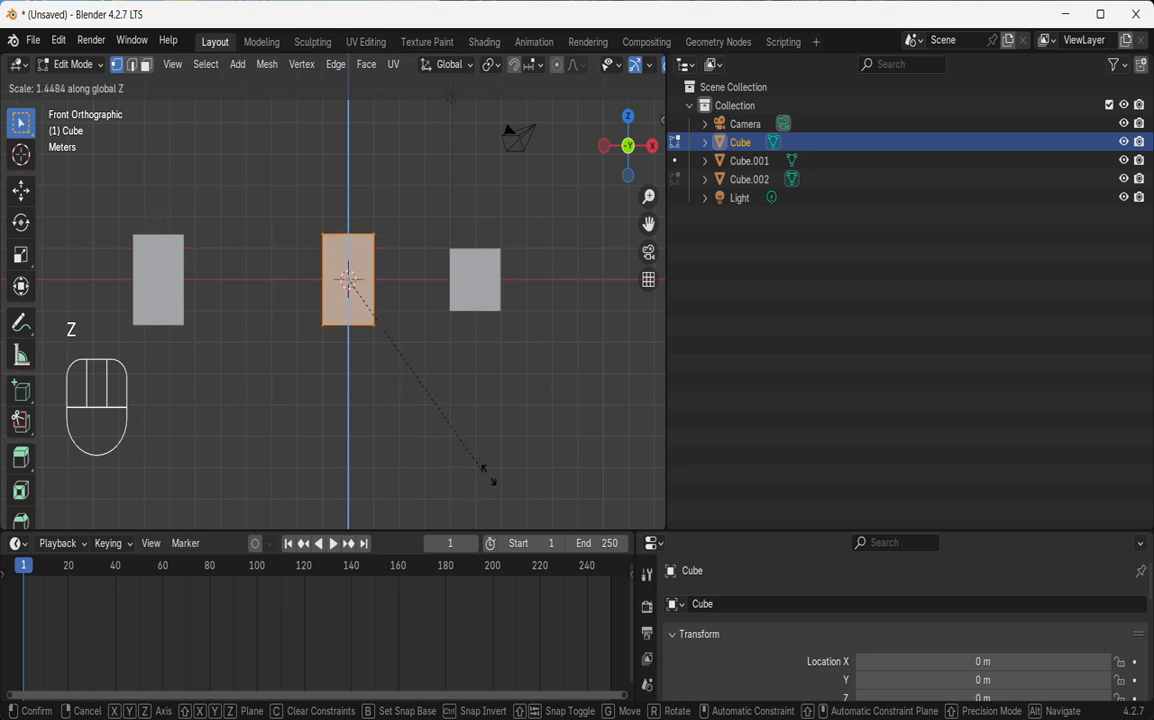
click(447, 382)
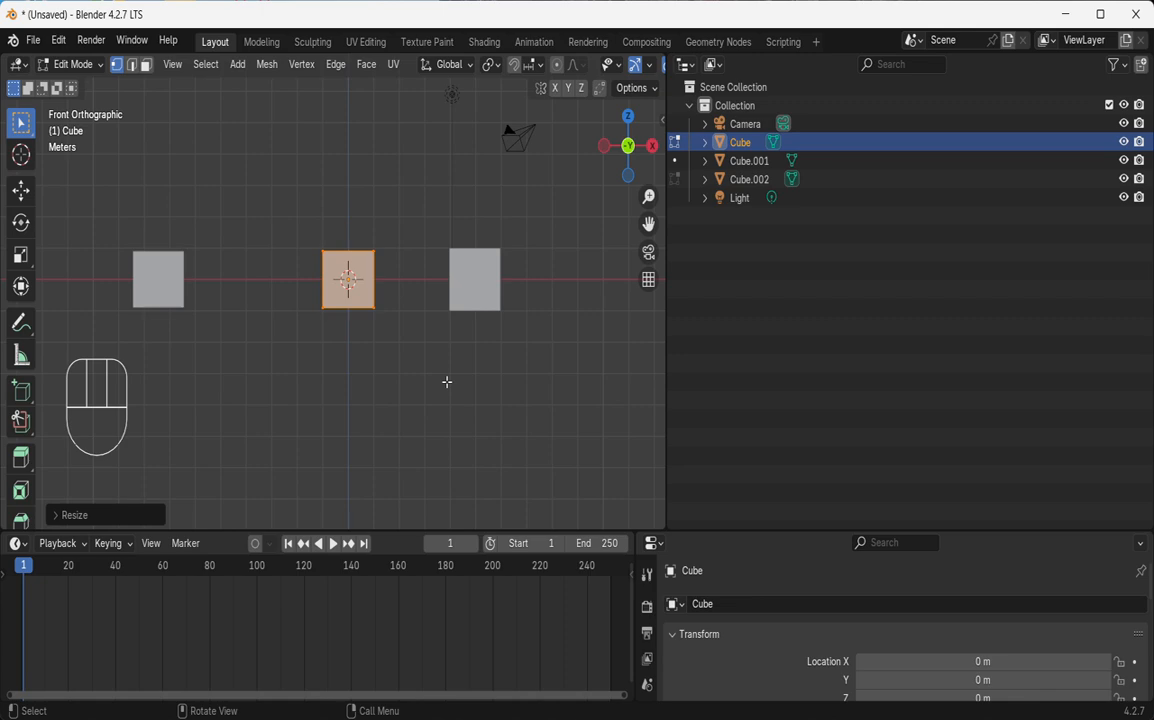
click(72, 66)
click(81, 87)
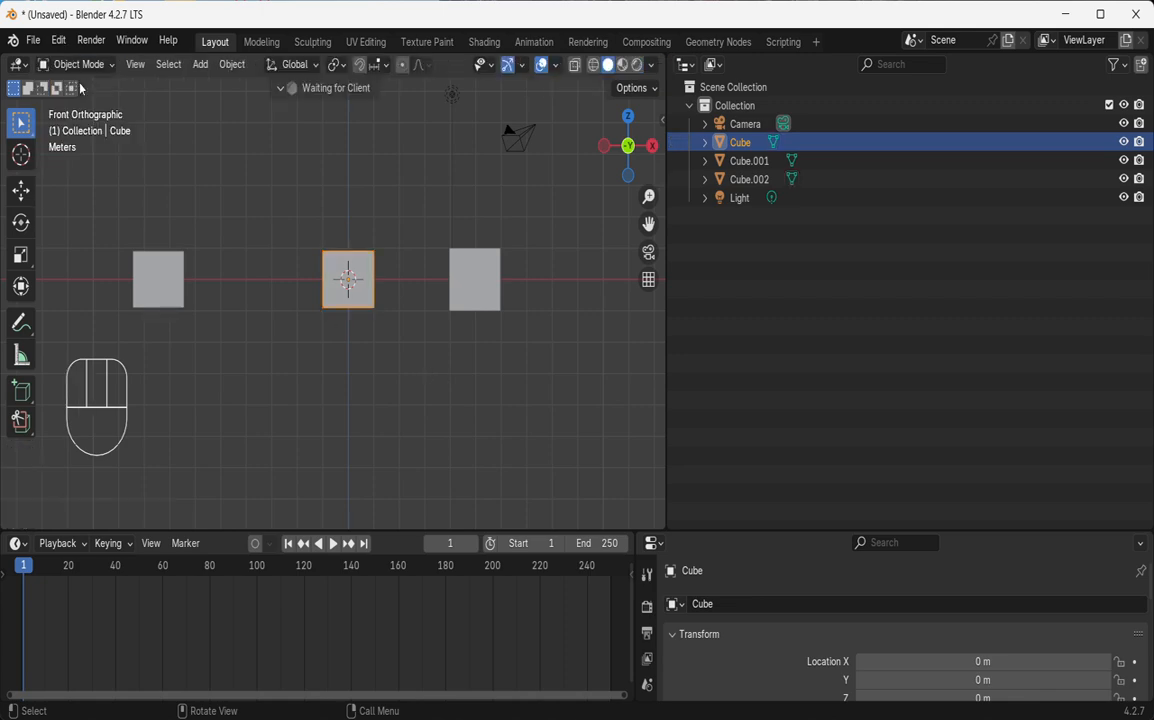
- Look up the Join command and join the original cube into Cube.001, the copy on its positive X side
click(236, 68)
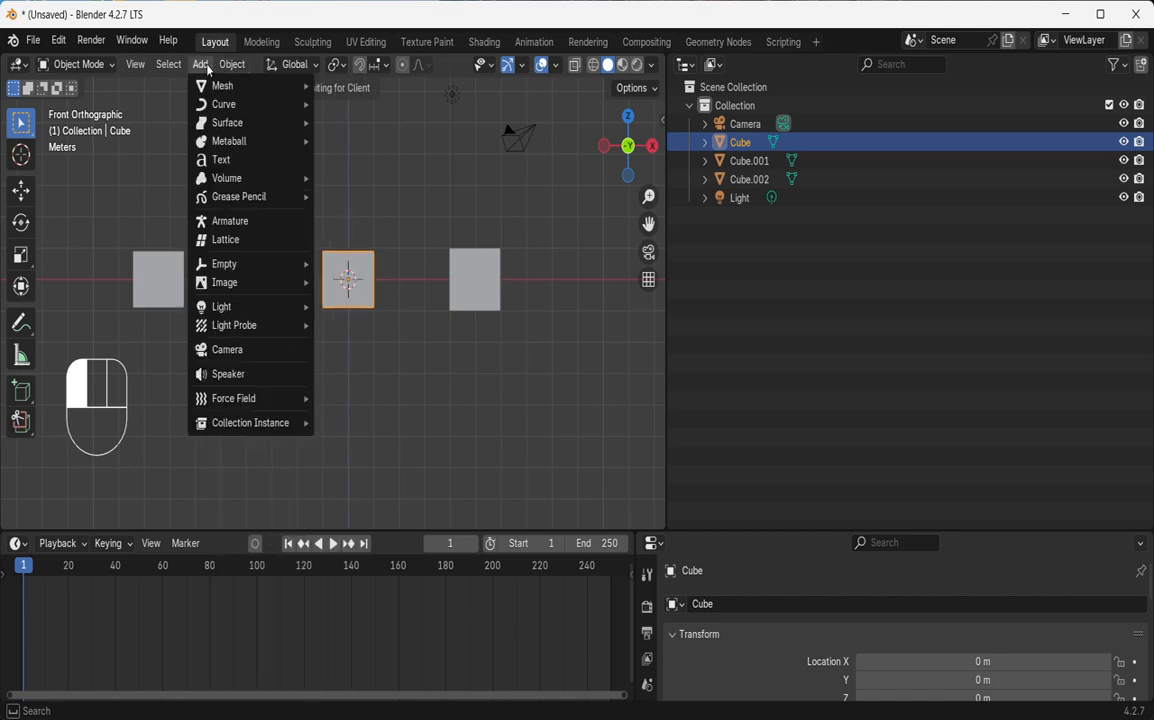
click(204, 66)
click(230, 65)
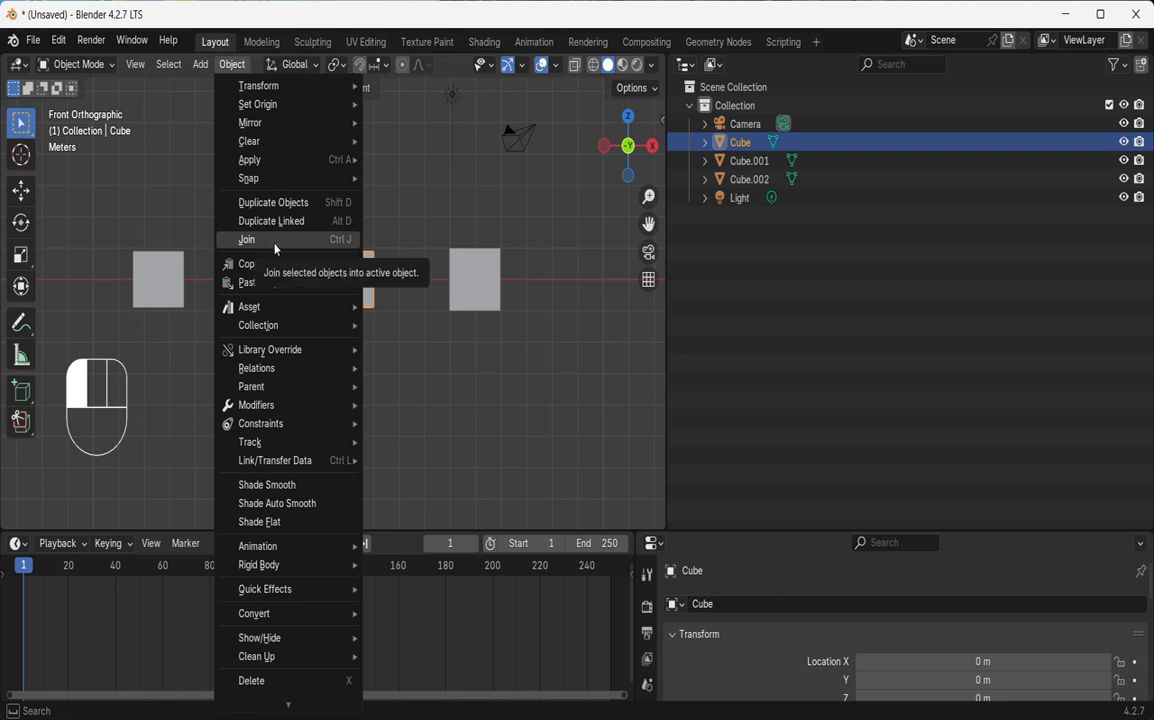
click(327, 241)
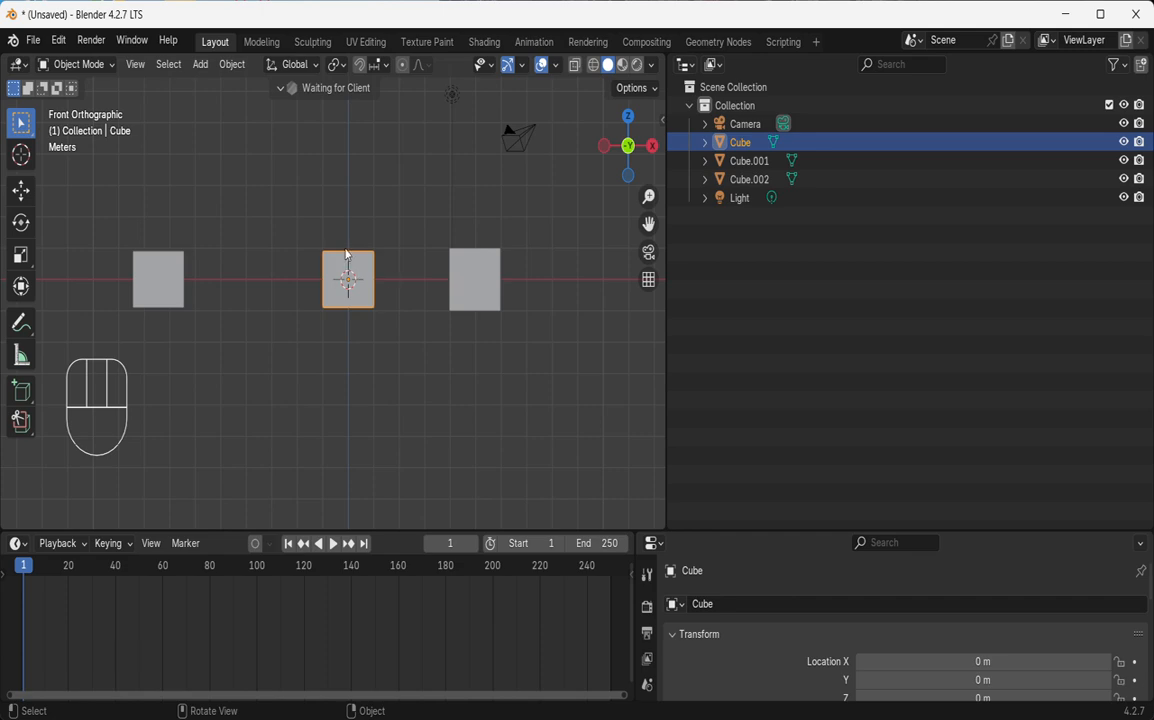
key(shift)
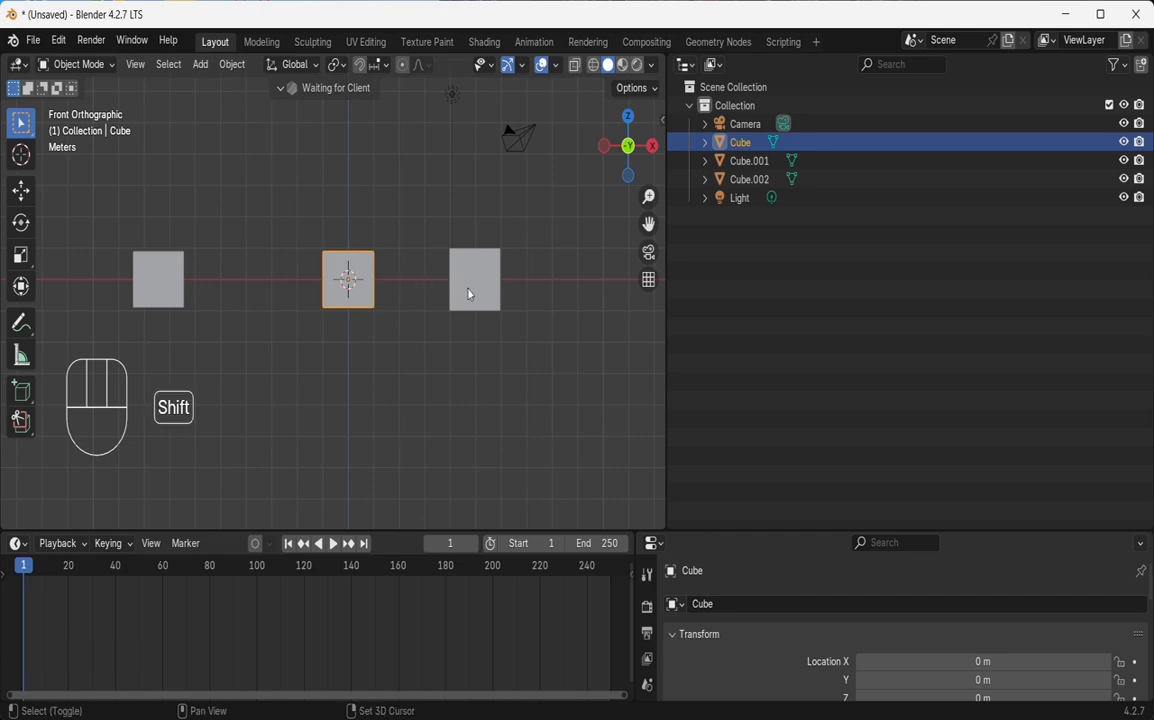
shift+click(469, 293)
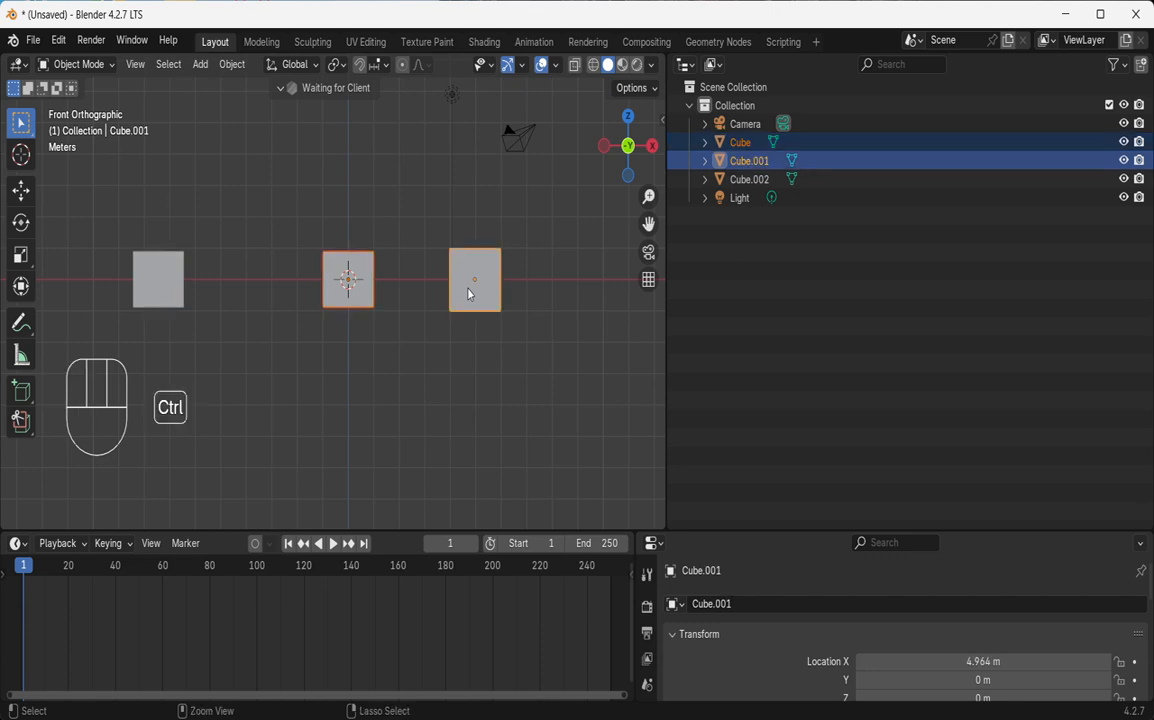
key(ctrl+j)
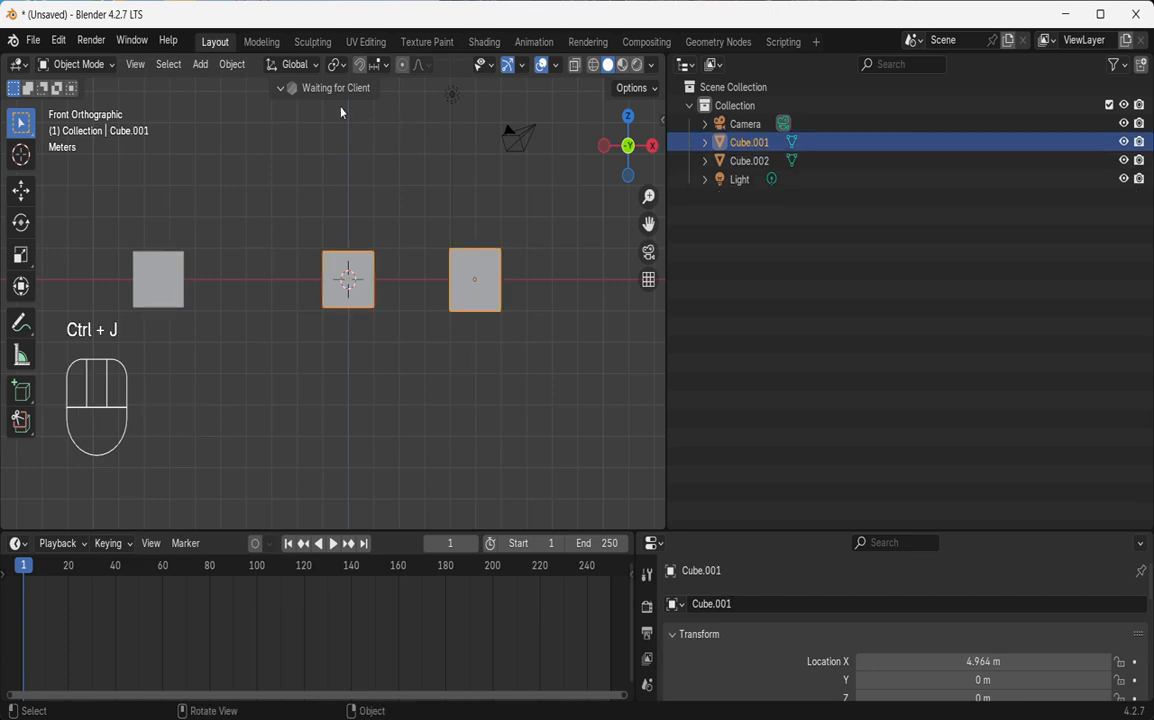
- Copy and paste the joined cubes, move the pasted object in the positive X direction, and undo the move and the paste
click(232, 64)
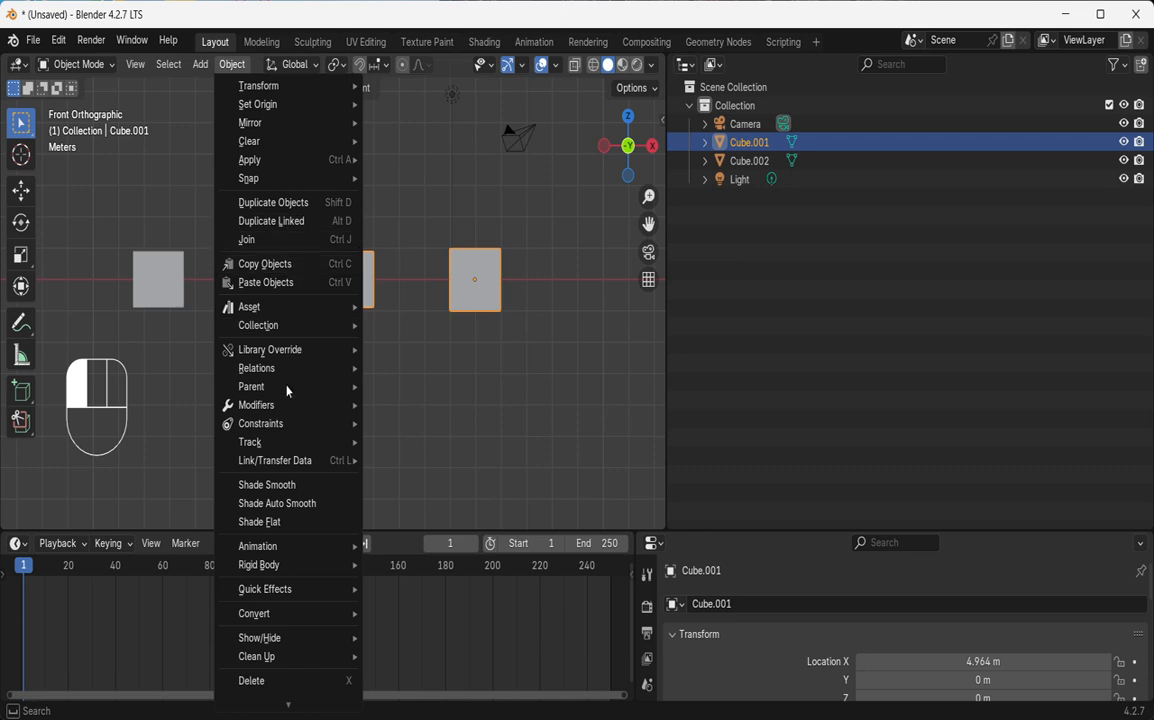
click(408, 299)
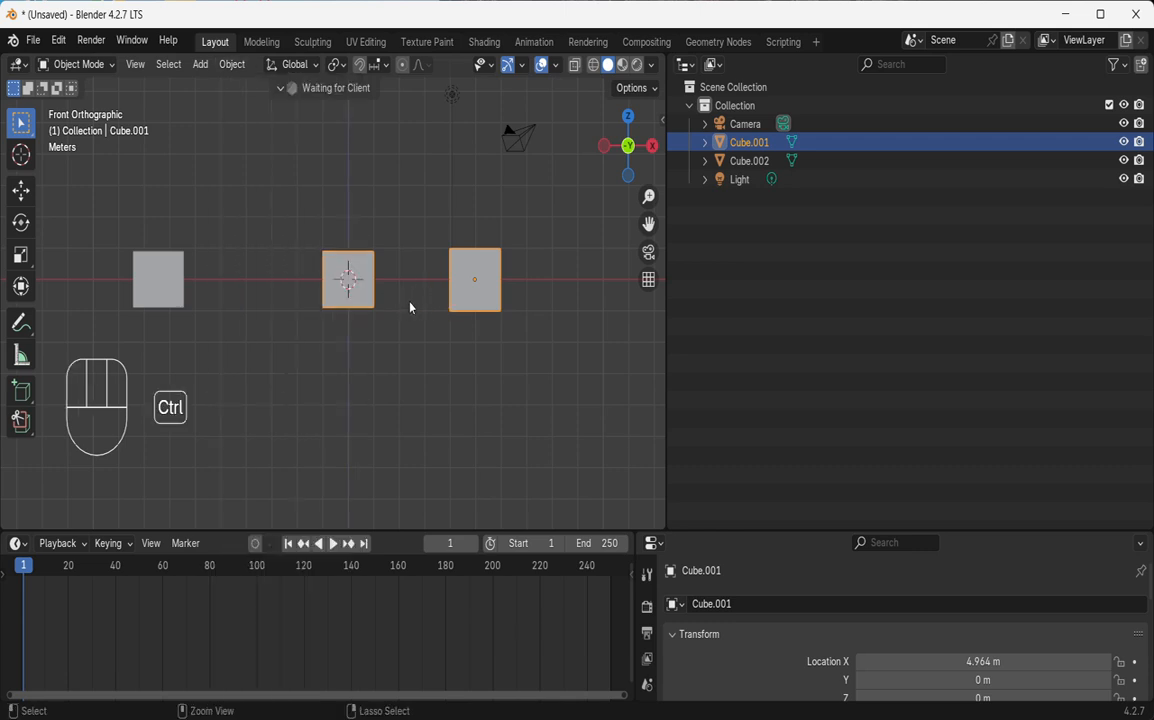
key(ctrl+c)
key(ctrl+v)
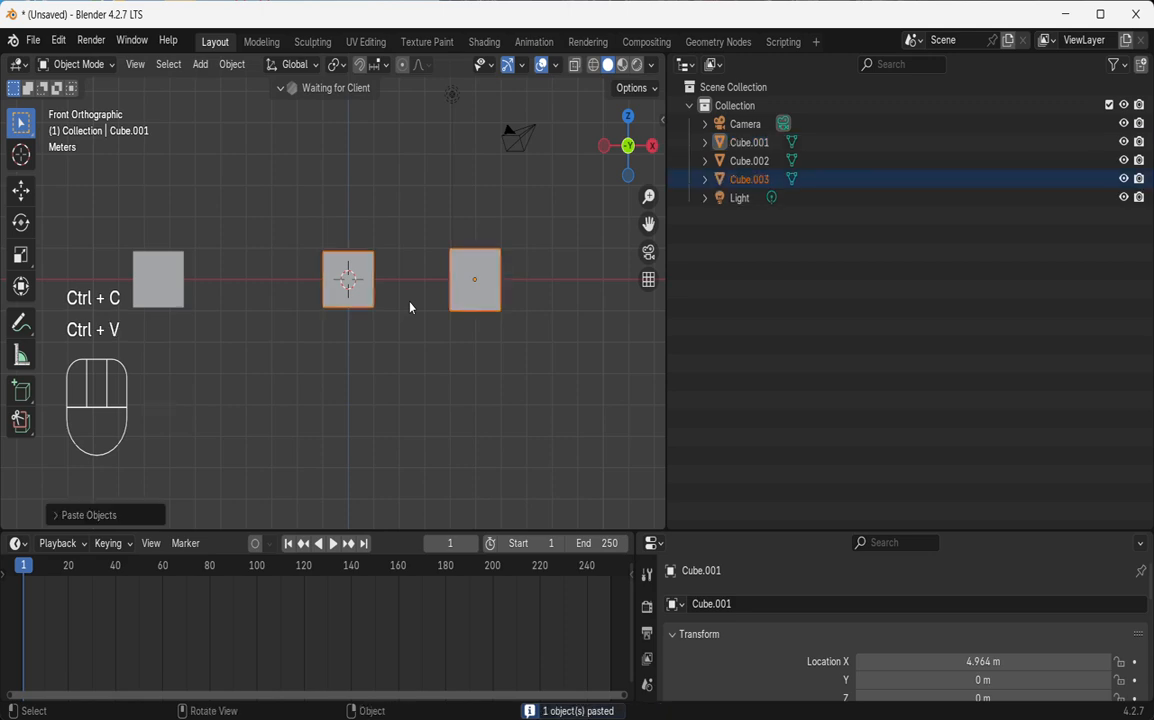
key(g)
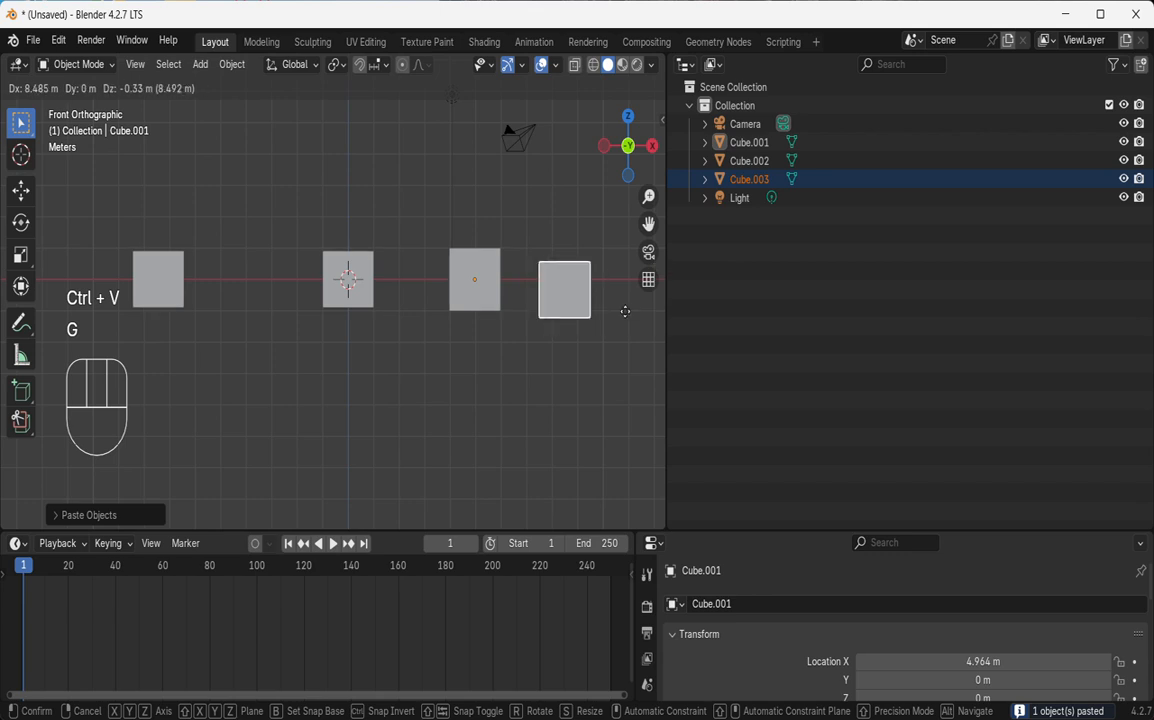
click(628, 295)
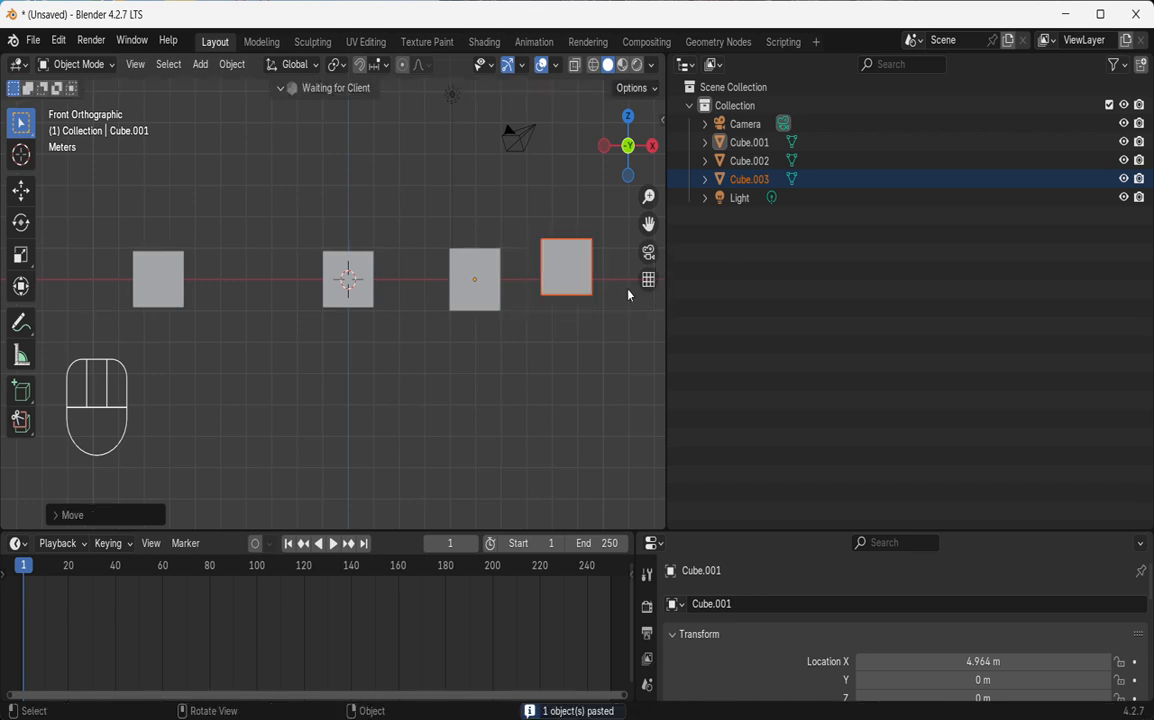
key(ctrl+z)
key(ctrl+z)
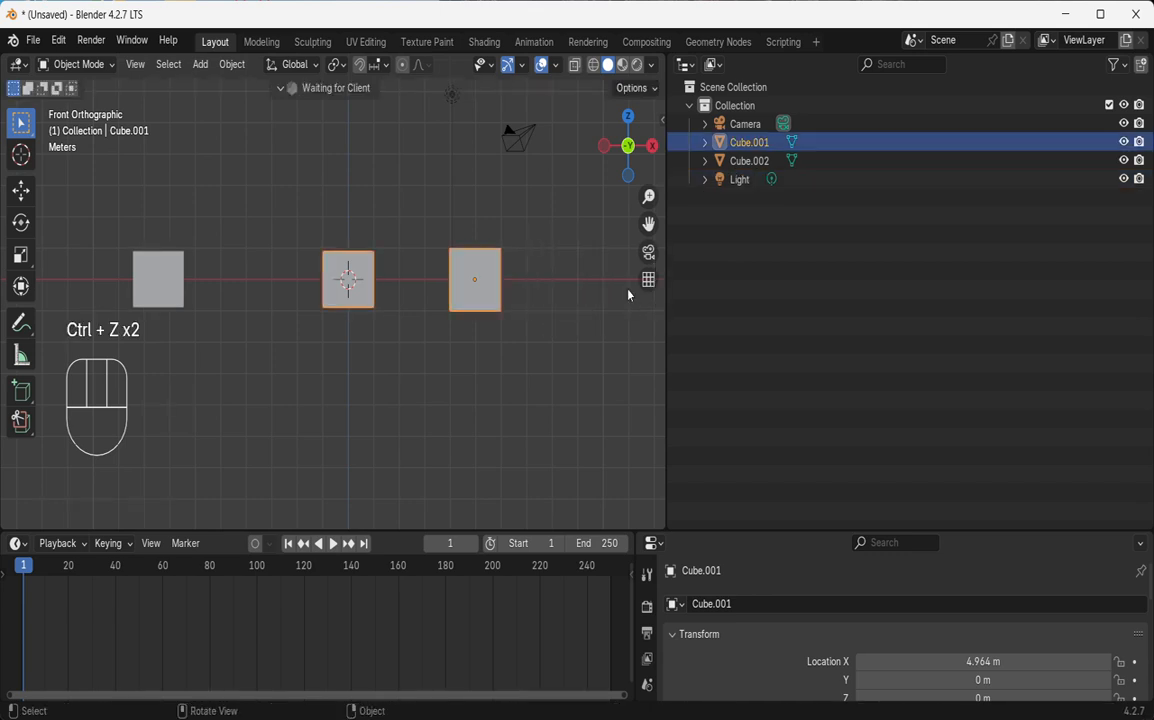